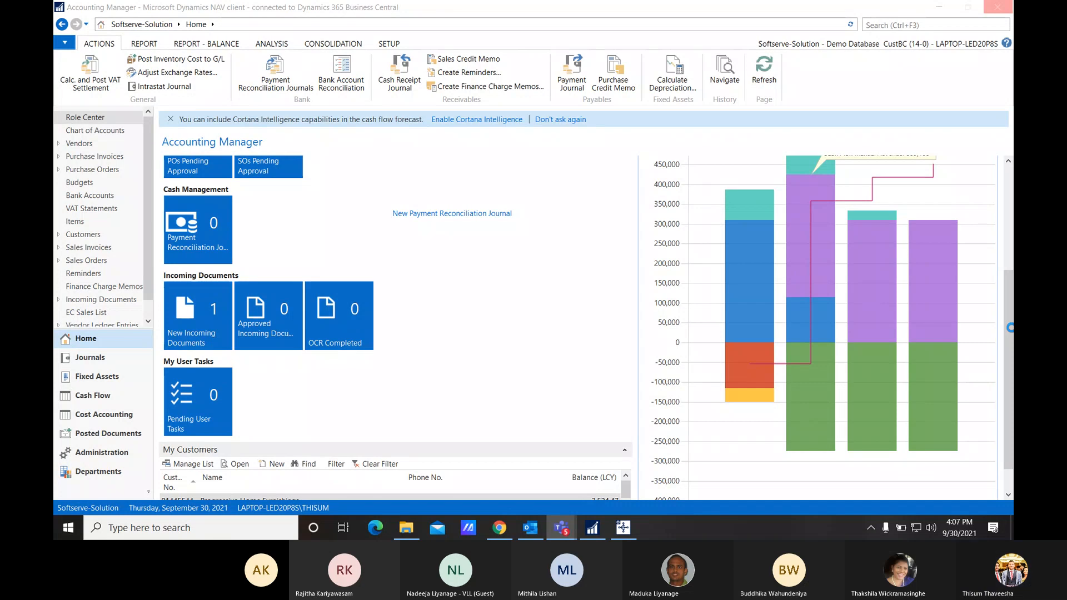
# Step: Examine the cash flow chart on the Accounting Manager role center, including its monthly revenue and expense bars
pyautogui.moveTo(1011, 328); pyautogui.dragTo(1013, 332)
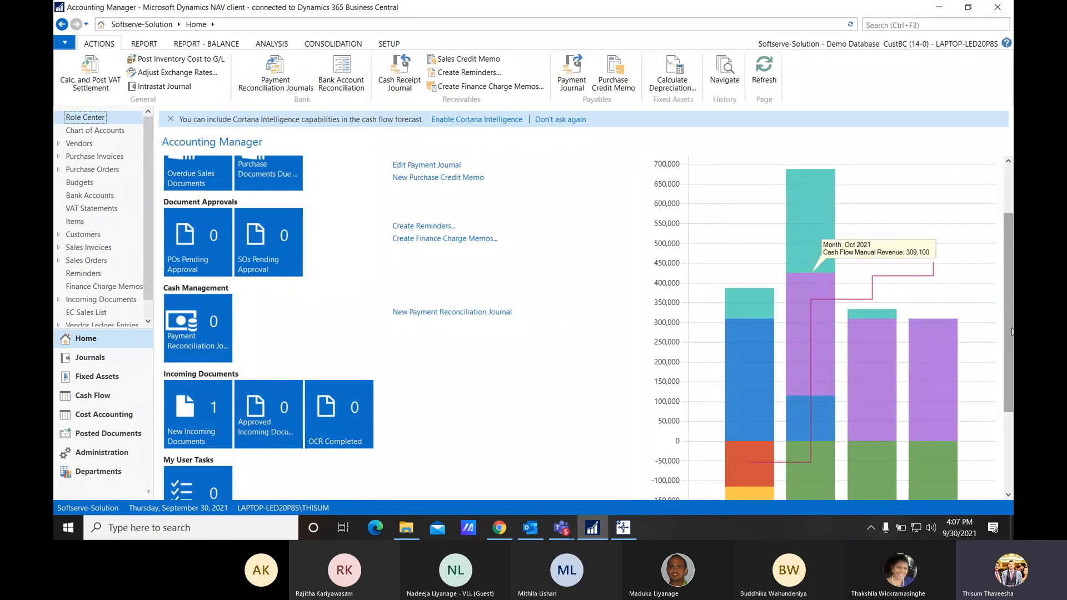
pyautogui.moveTo(1011, 332); pyautogui.dragTo(1005, 288)
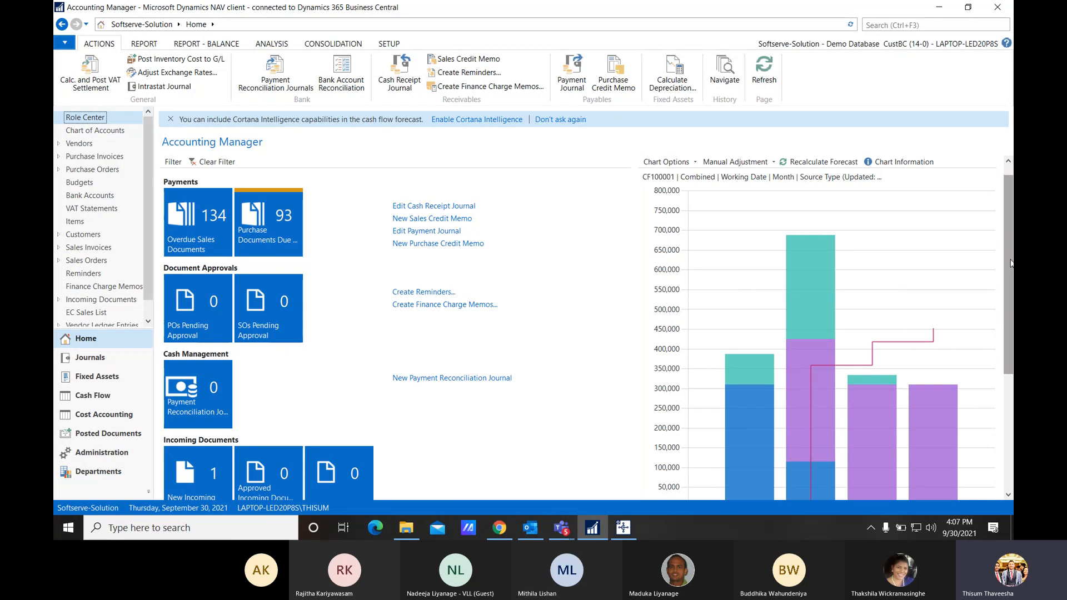
pyautogui.moveTo(1009, 258); pyautogui.dragTo(1009, 327)
pyautogui.moveTo(751, 338)
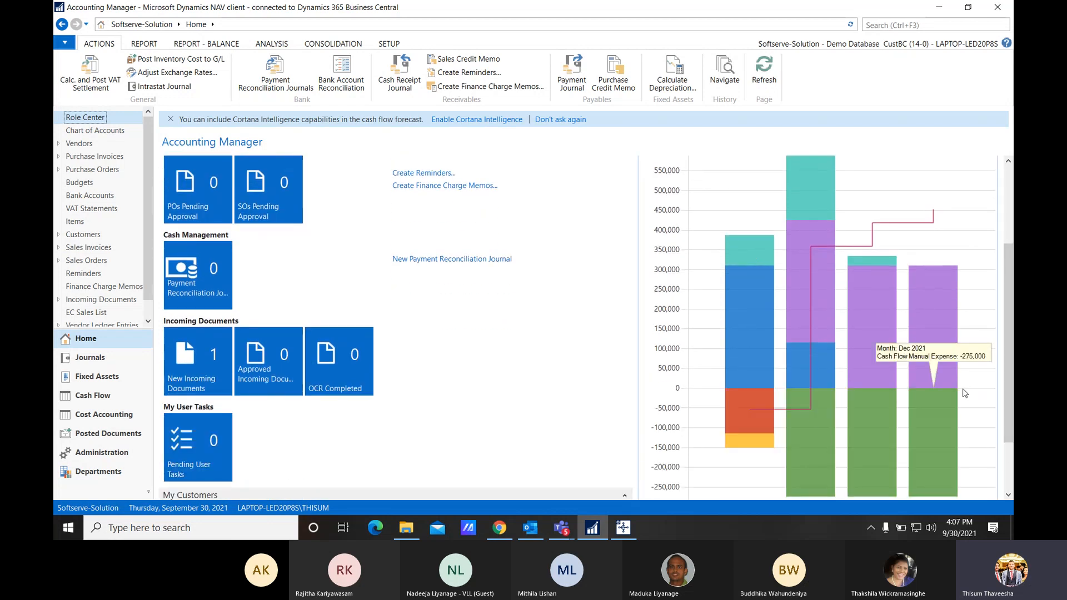
pyautogui.moveTo(1009, 354); pyautogui.dragTo(1012, 384)
pyautogui.scroll(3, 1013, 384)
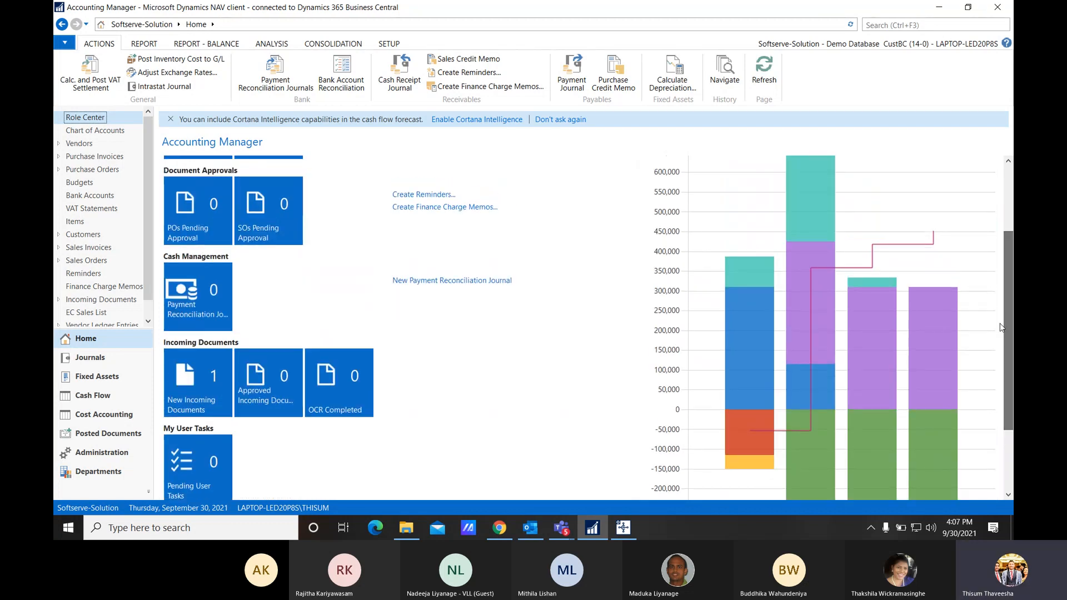
# Step: Search for "cash flow" and open the Chart of Cash Flow Accounts
pyautogui.click(904, 26)
pyautogui.write('cash flow')
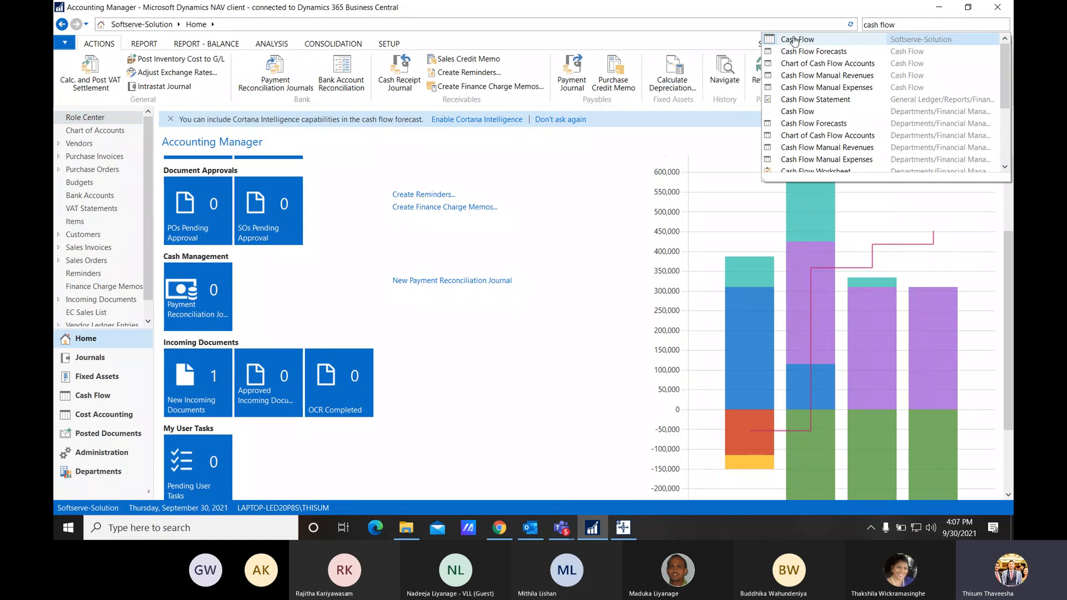
pyautogui.click(795, 40)
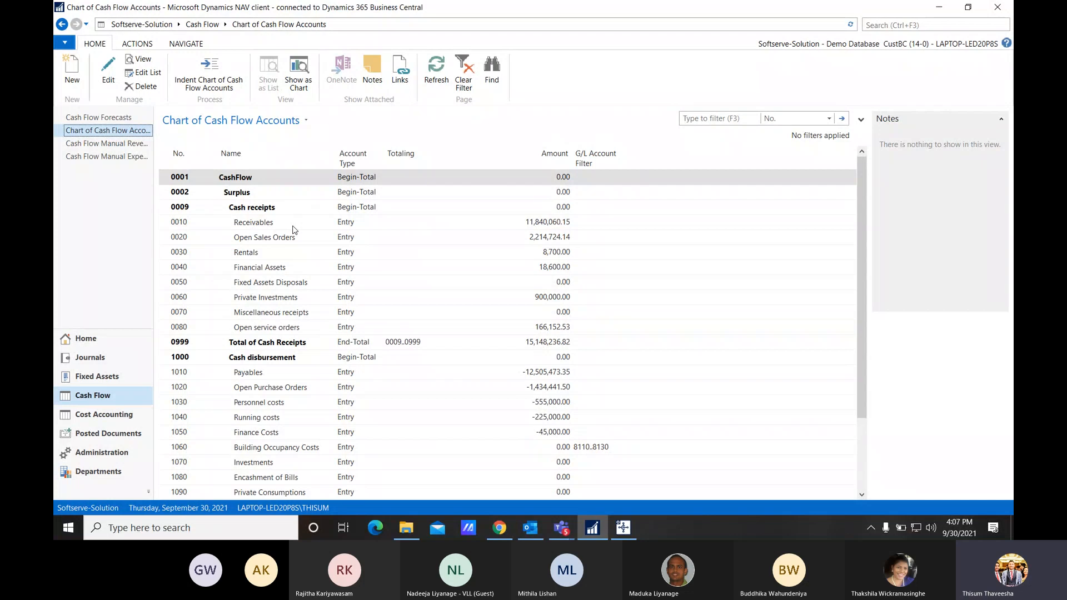
# Step: Open the card of cash flow account 0010 Receivables, examine its account type and available source types, and close it
pyautogui.click(295, 227)
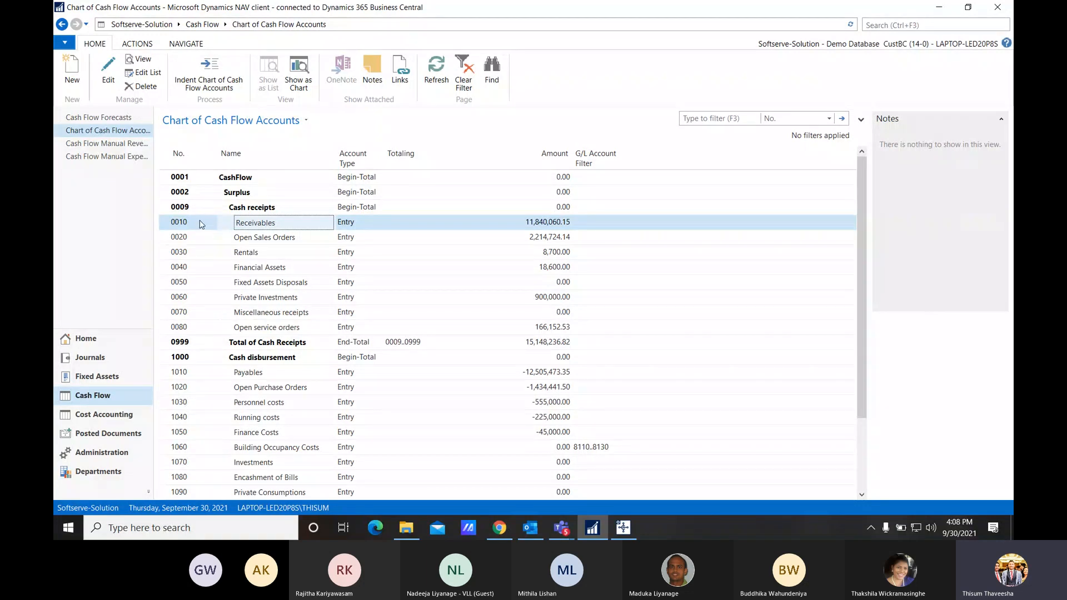
pyautogui.click(112, 75)
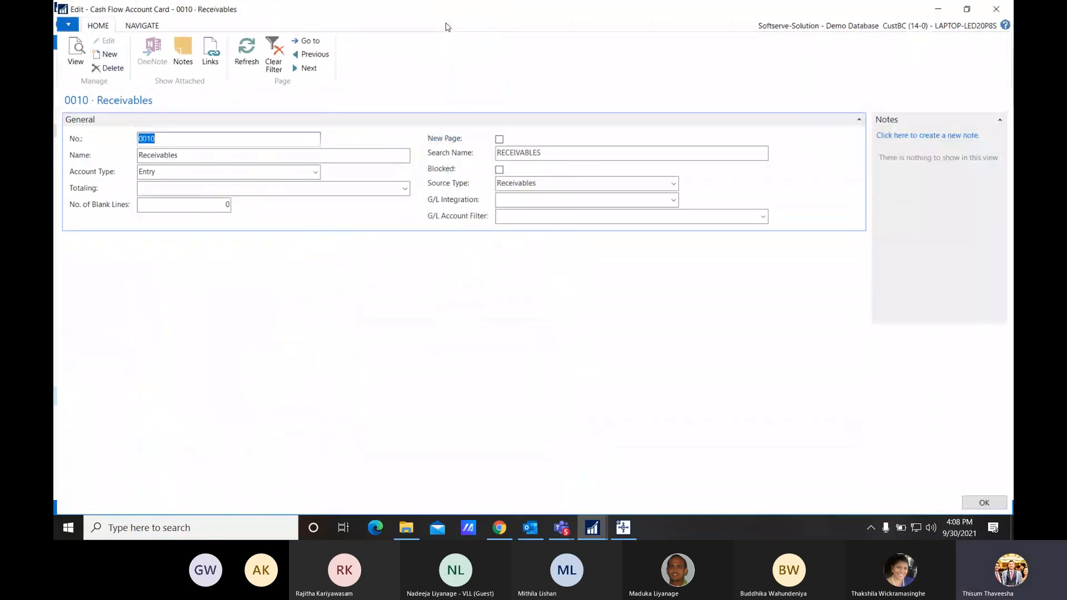
pyautogui.click(178, 171)
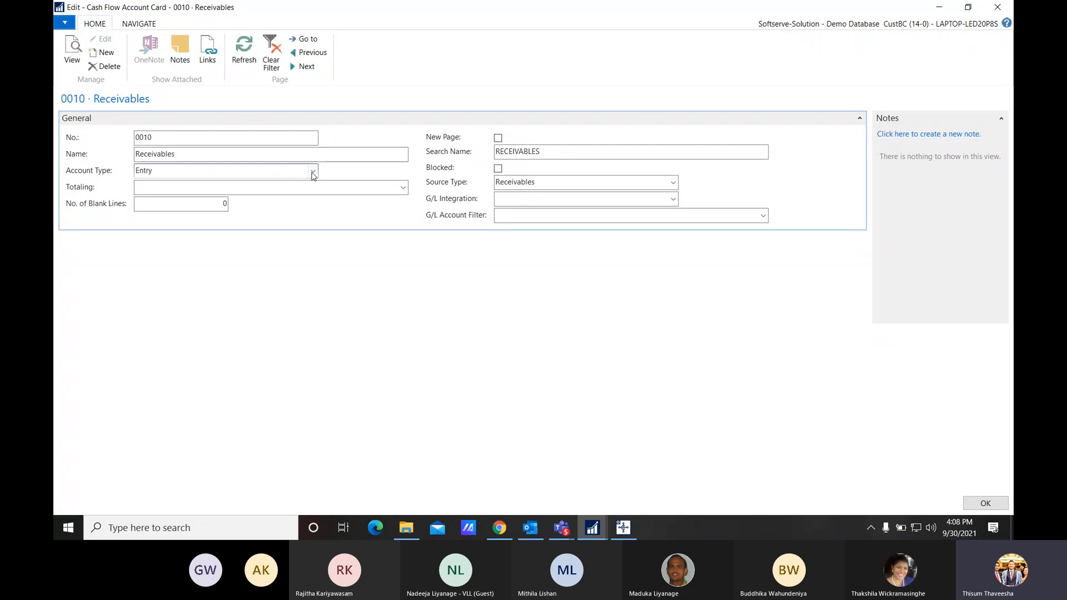
pyautogui.click(673, 182)
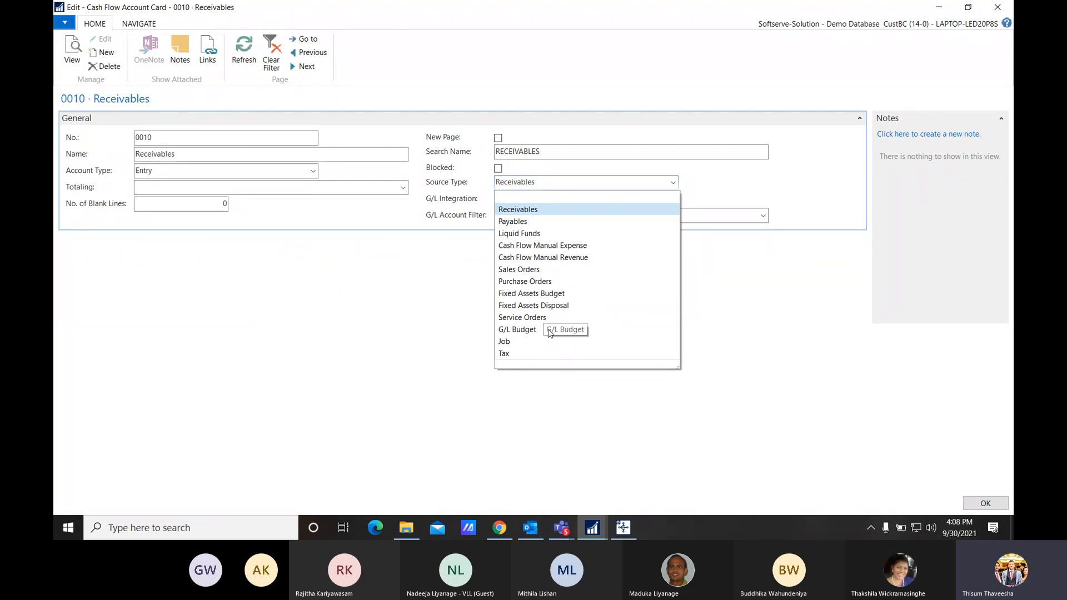
pyautogui.click(711, 182)
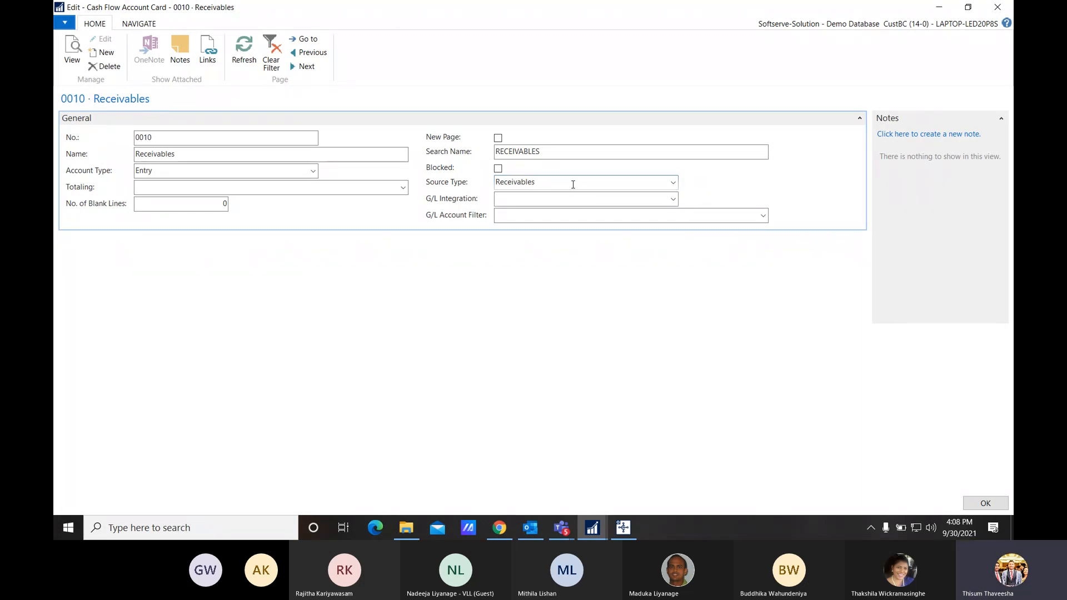
pyautogui.moveTo(563, 183); pyautogui.dragTo(491, 183)
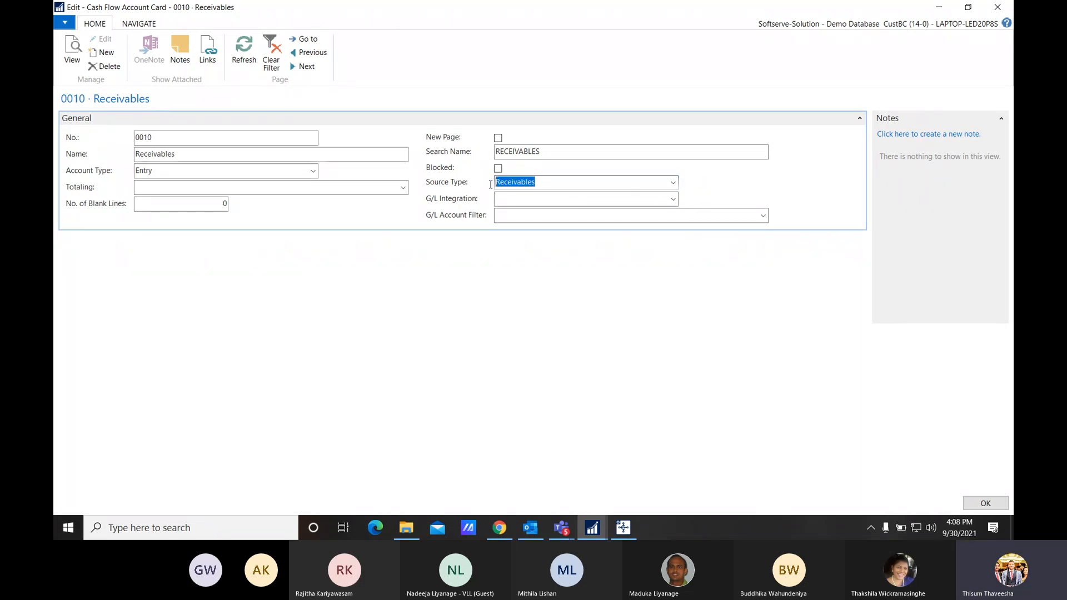
pyautogui.click(998, 7)
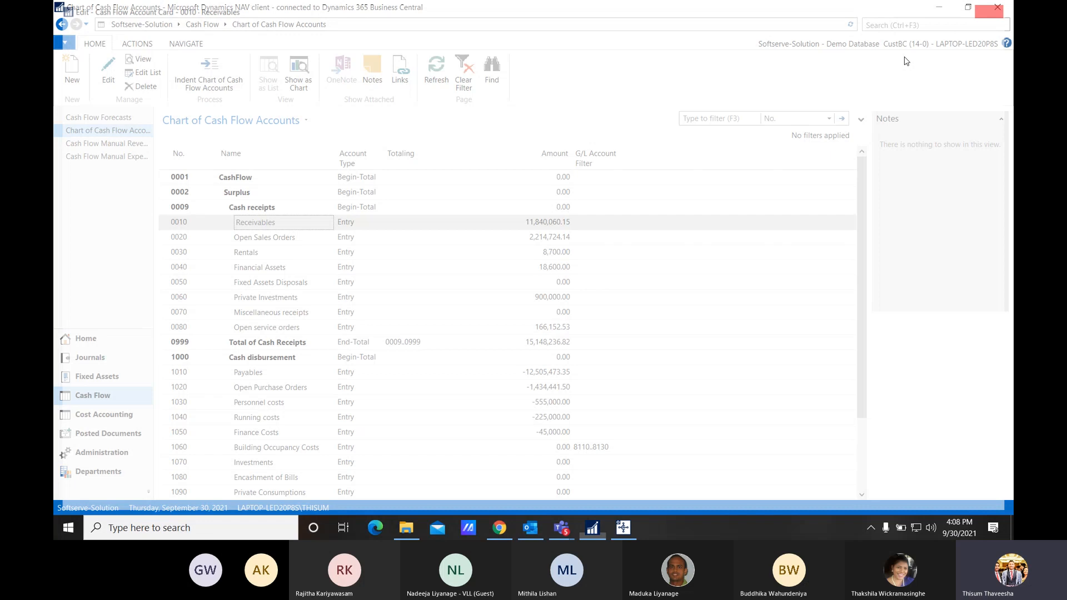
# Step: Drill down into the Receivables amount, look through its cash flow ledger entries, and close the list
pyautogui.click(547, 222)
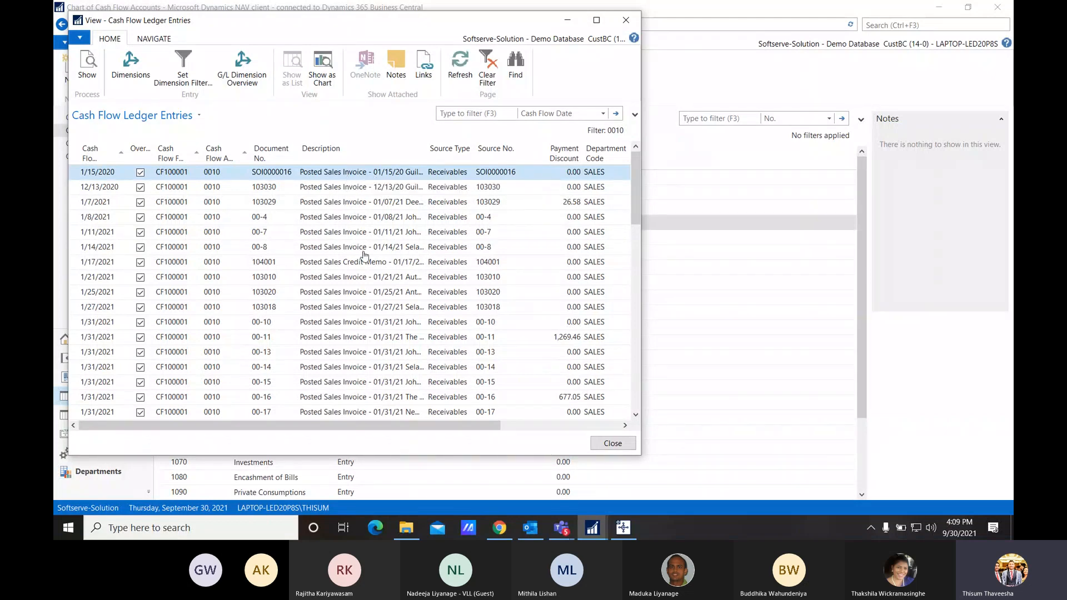
pyautogui.scroll(-3, 359, 272)
pyautogui.scroll(3, 378, 289)
pyautogui.click(626, 20)
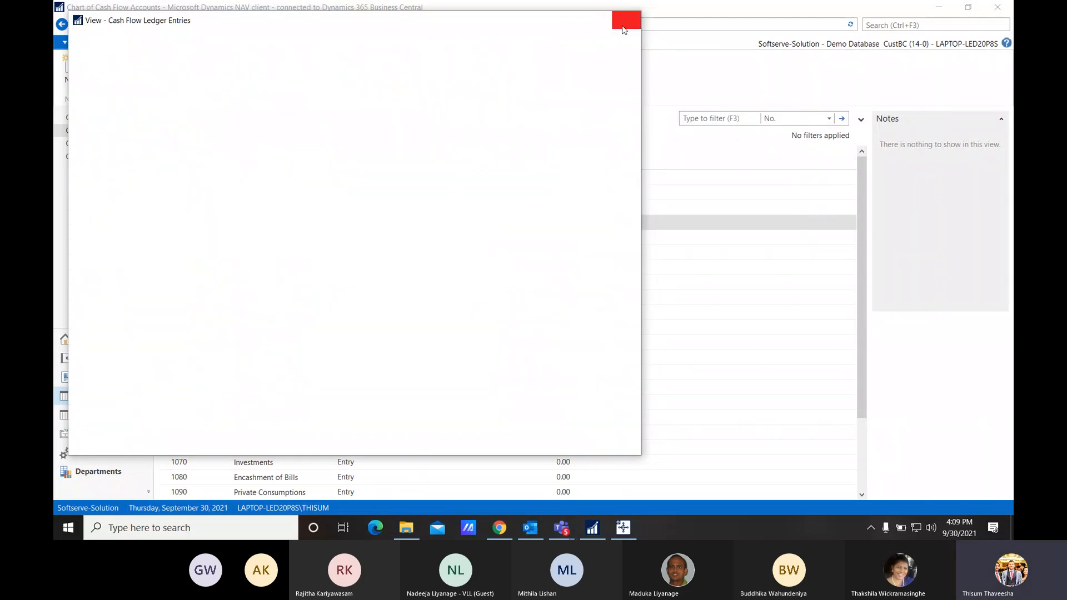
# Step: Go through the cash receipt accounts from Rentals to Open service orders, and briefly open and close the Private Investments card
pyautogui.click(291, 245)
pyautogui.click(282, 273)
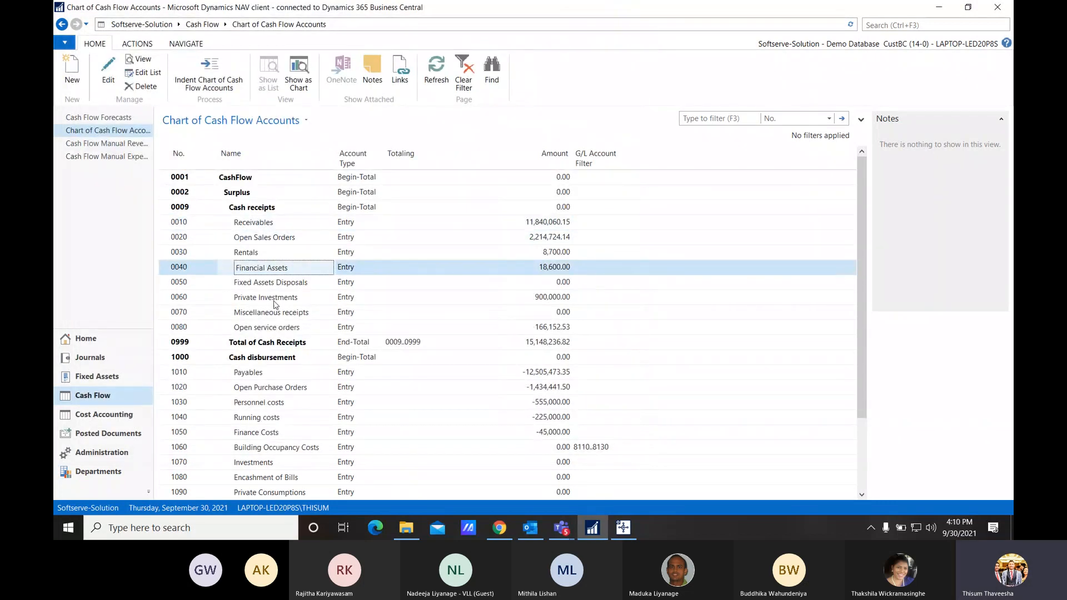
pyautogui.click(274, 303)
pyautogui.click(286, 328)
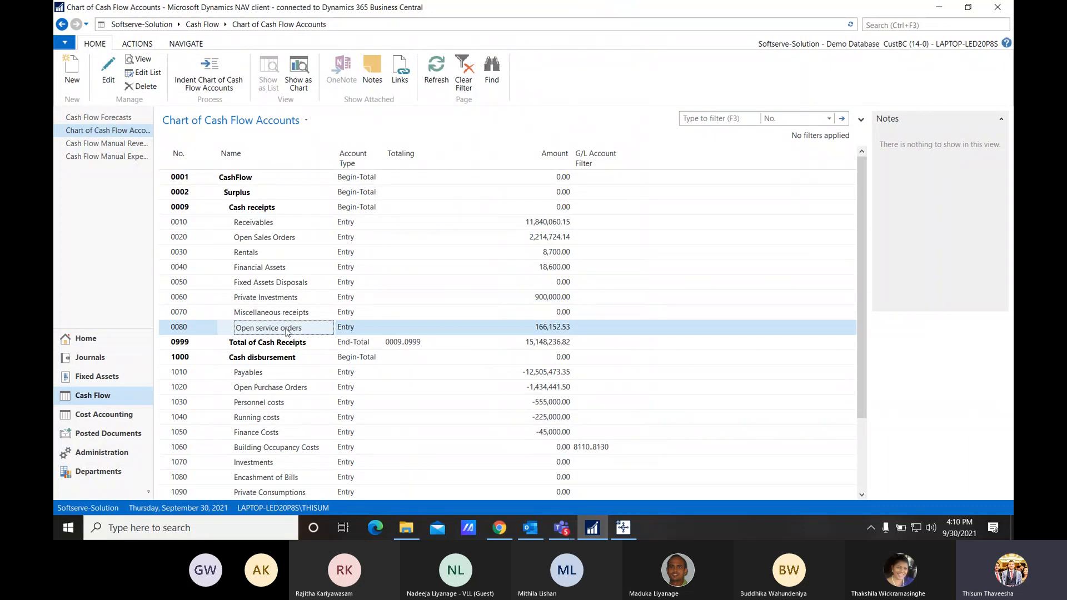
pyautogui.click(288, 314)
pyautogui.click(286, 301)
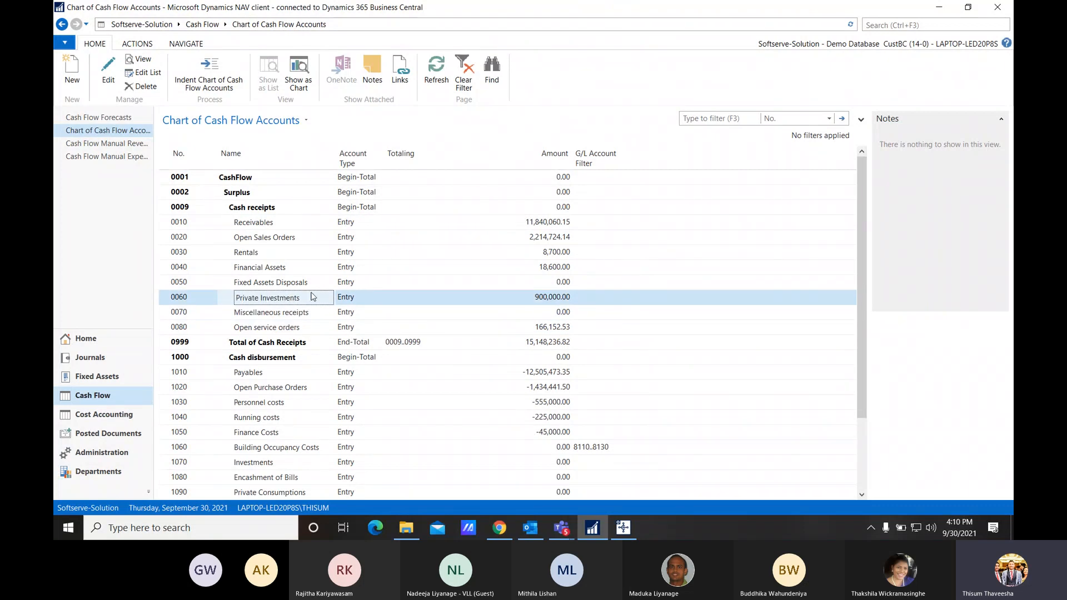
pyautogui.click(109, 81)
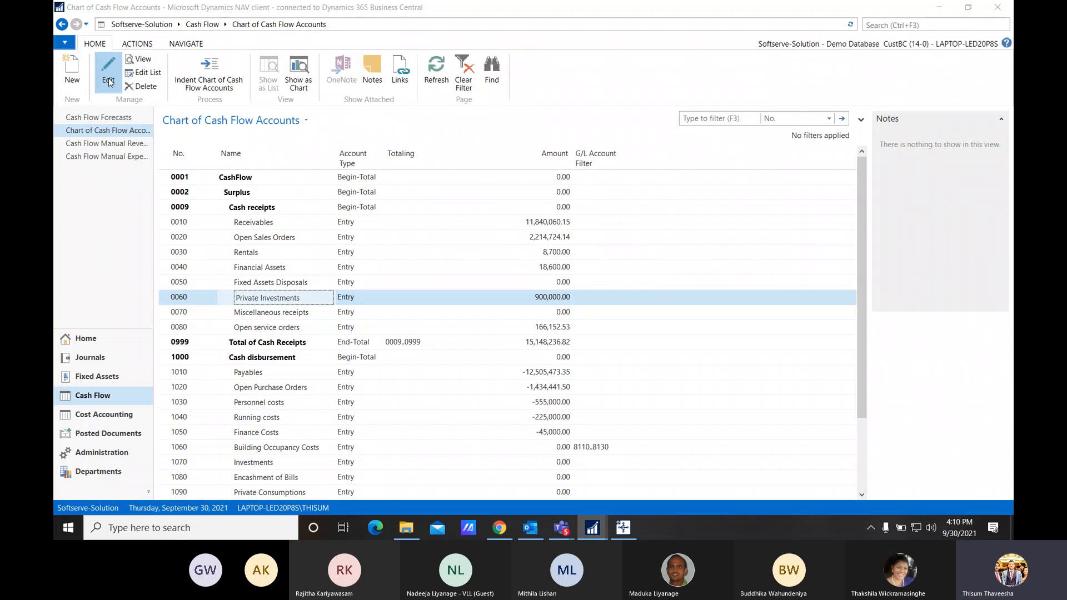
pyautogui.click(999, 10)
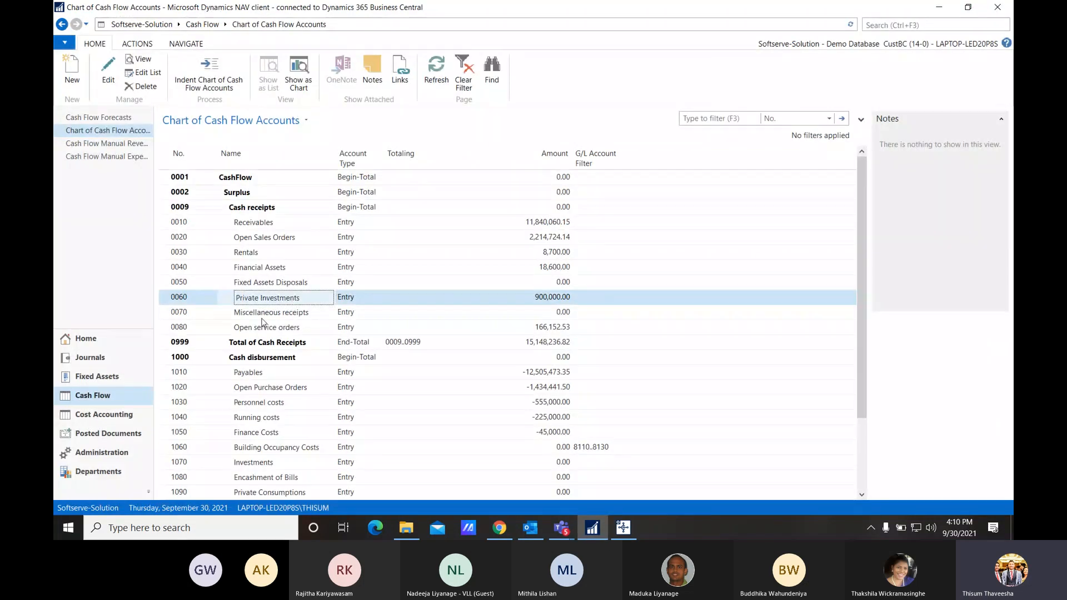
# Step: Open the Cash Flow Manual Revenues list and look through the Rentals, Financial Assets and Private Investments lines
pyautogui.click(106, 144)
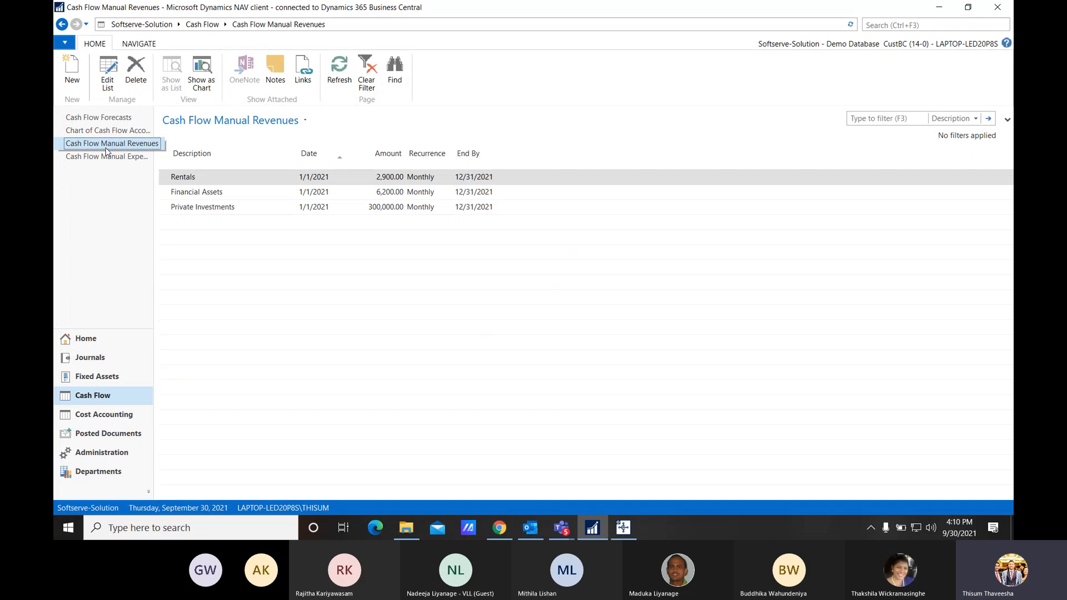
pyautogui.click(218, 179)
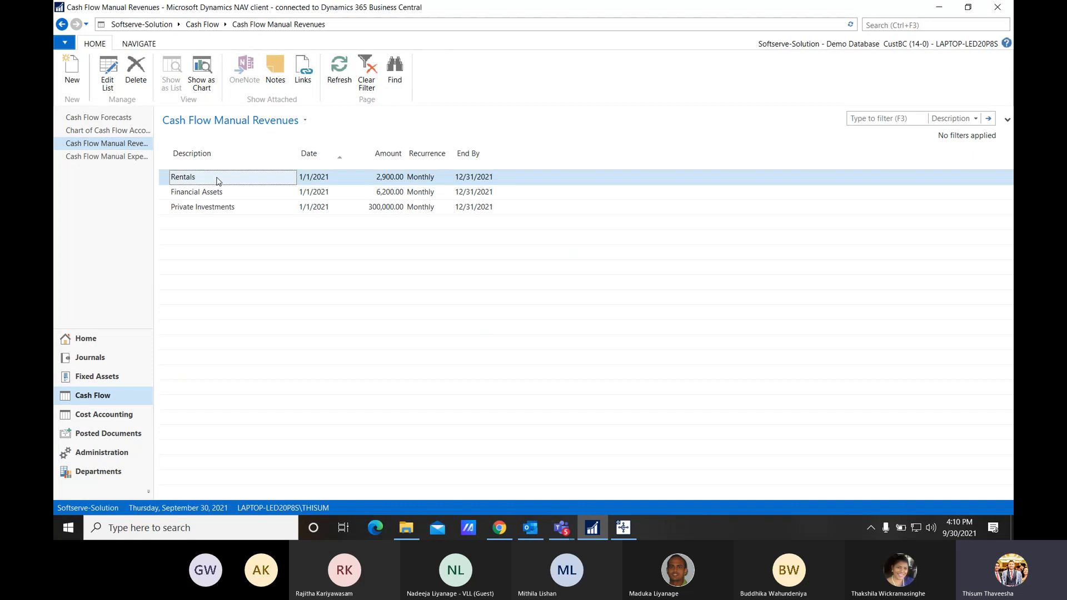
pyautogui.click(218, 195)
pyautogui.click(221, 211)
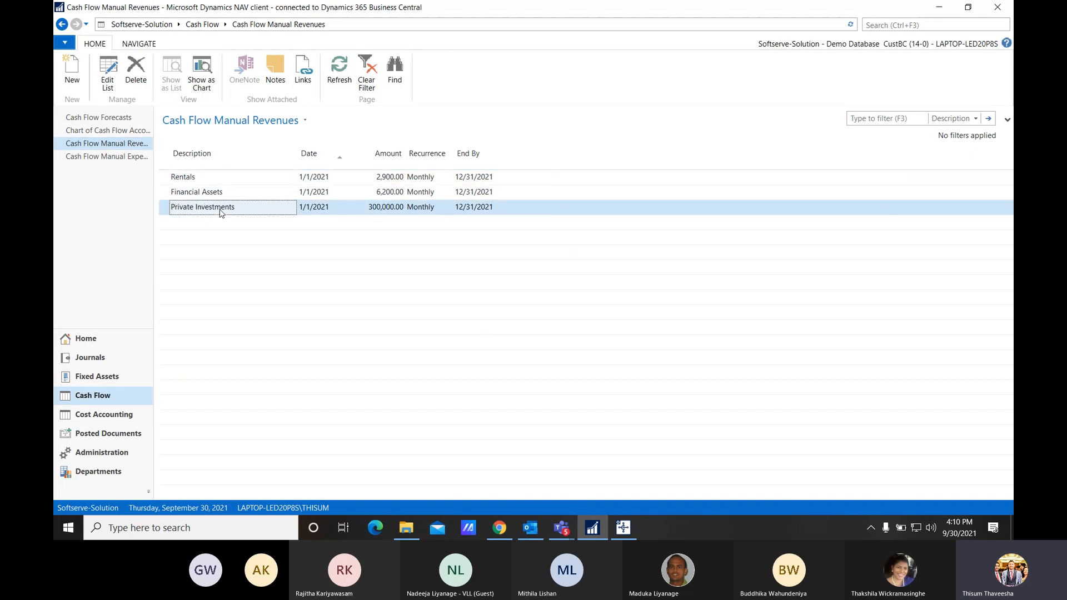
pyautogui.click(237, 195)
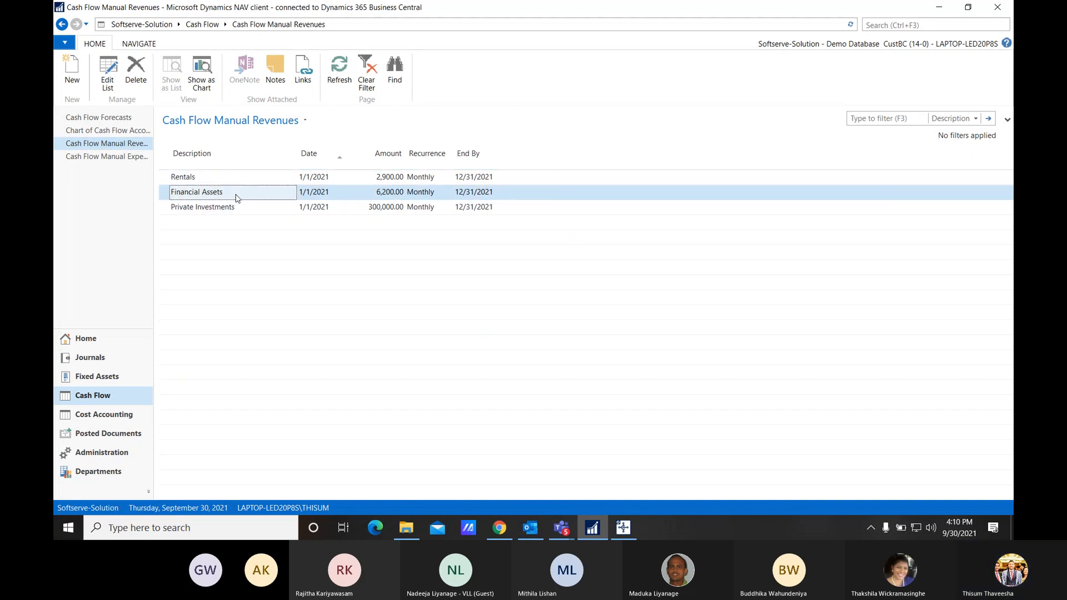
# Step: Check the amount and end date of the Rentals revenue, plus the Financial Assets line and the Private Investments amount
pyautogui.click(245, 180)
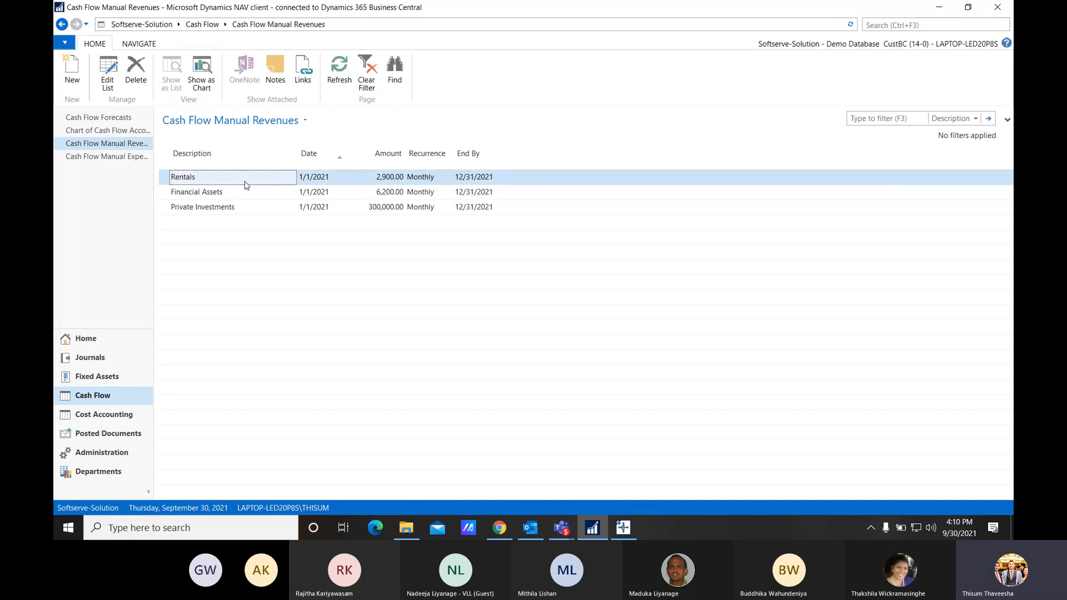
pyautogui.click(382, 182)
pyautogui.click(470, 182)
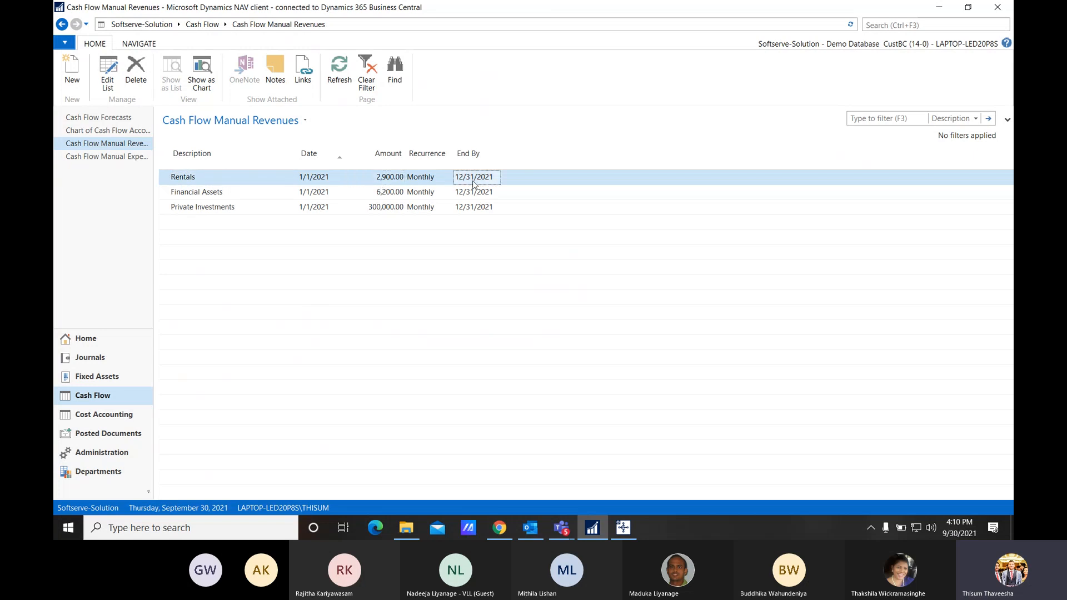
pyautogui.click(348, 183)
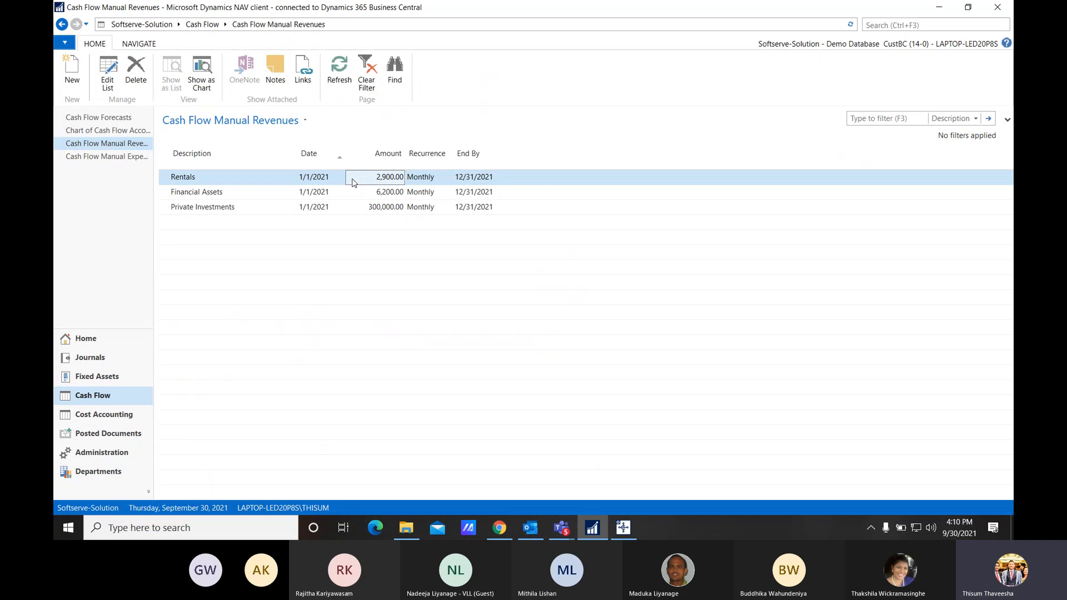
pyautogui.click(477, 183)
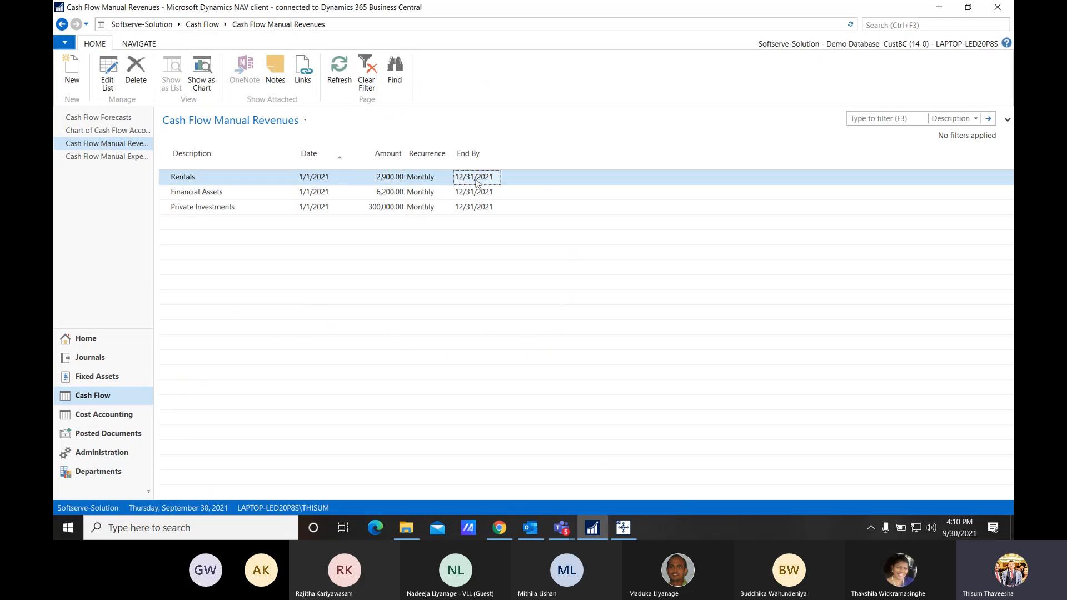
pyautogui.click(223, 196)
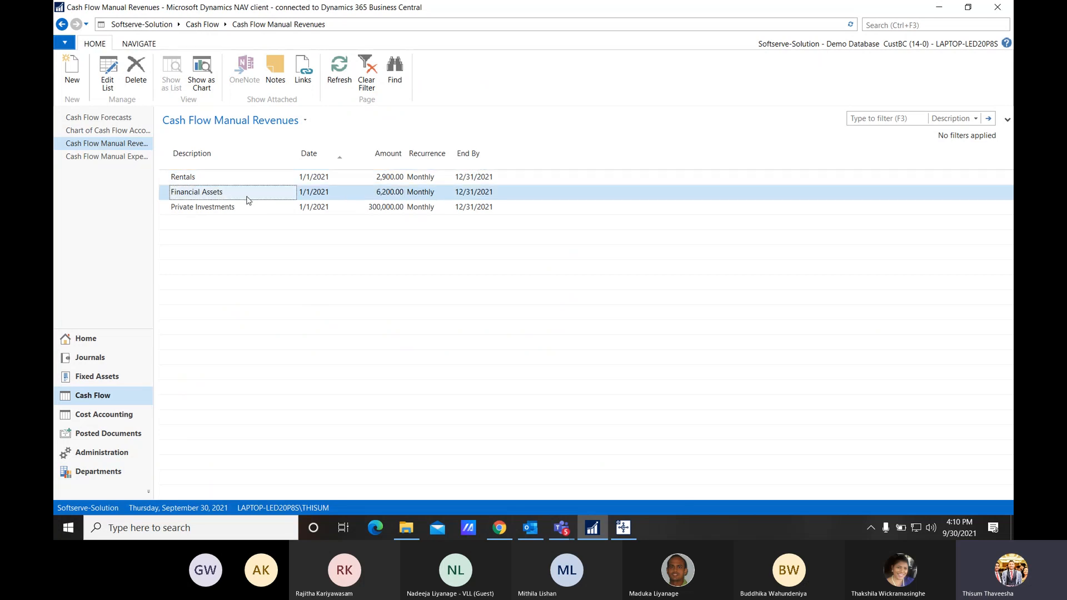
pyautogui.click(388, 213)
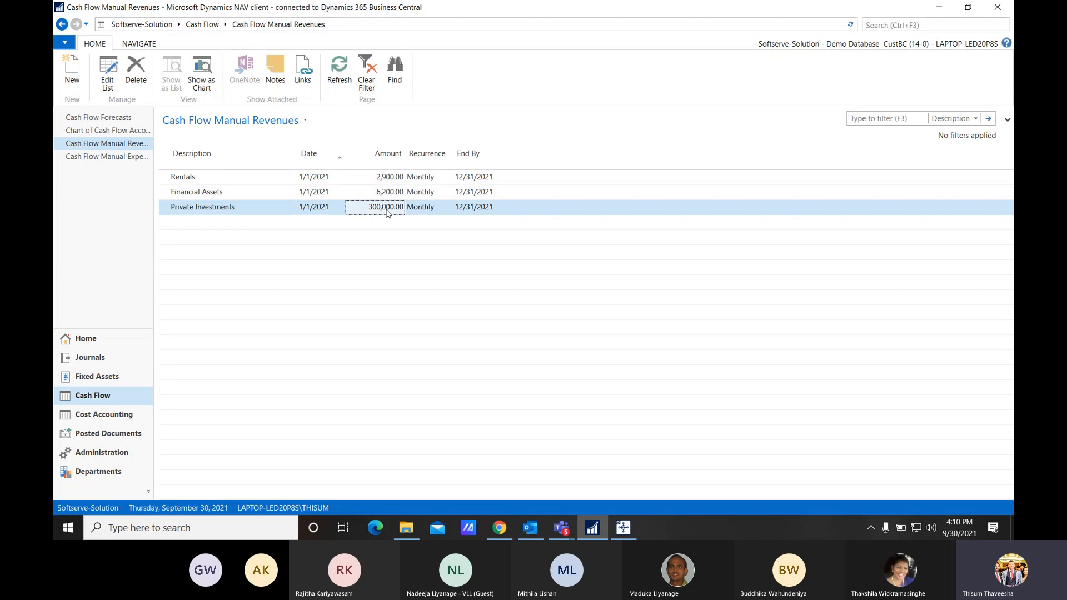
# Step: Open the Cash Flow Manual Expenses list and check the lease expenses' dates and amount and the running and finance cost amounts
pyautogui.click(117, 161)
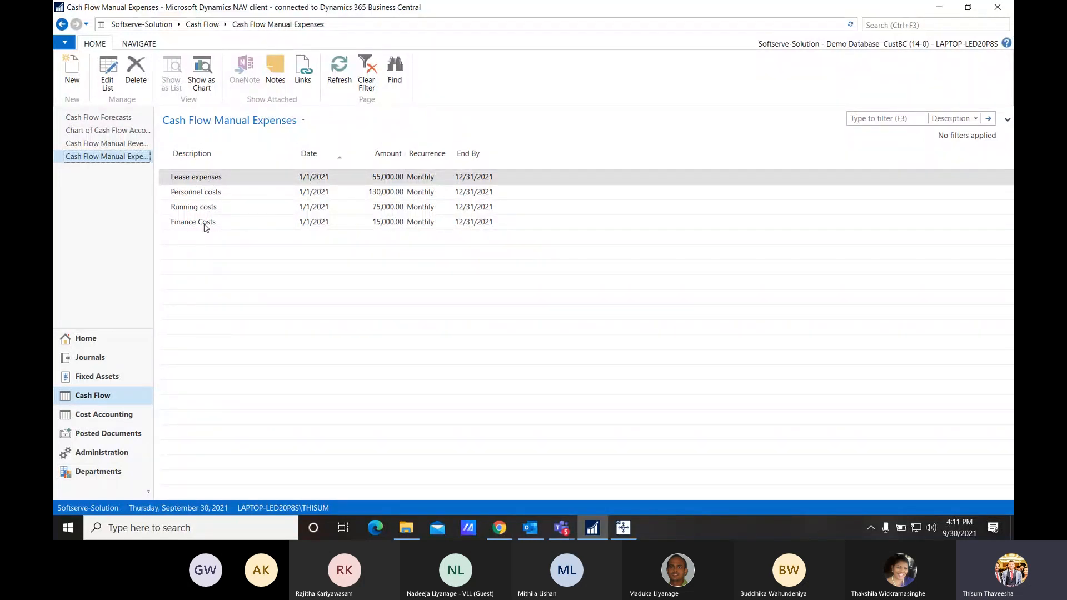
pyautogui.click(303, 180)
pyautogui.click(485, 182)
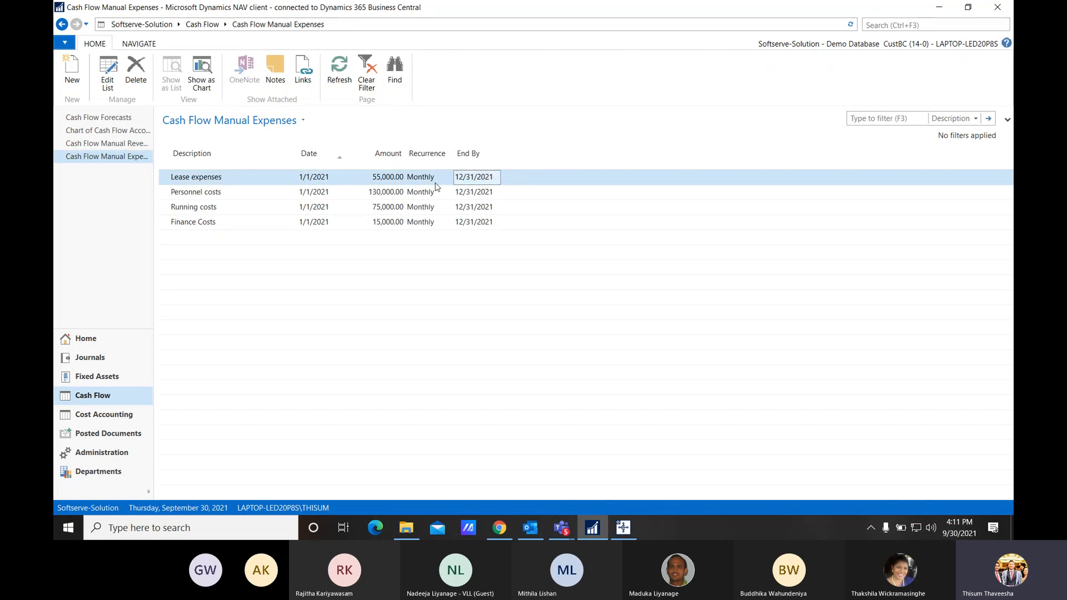
pyautogui.click(389, 183)
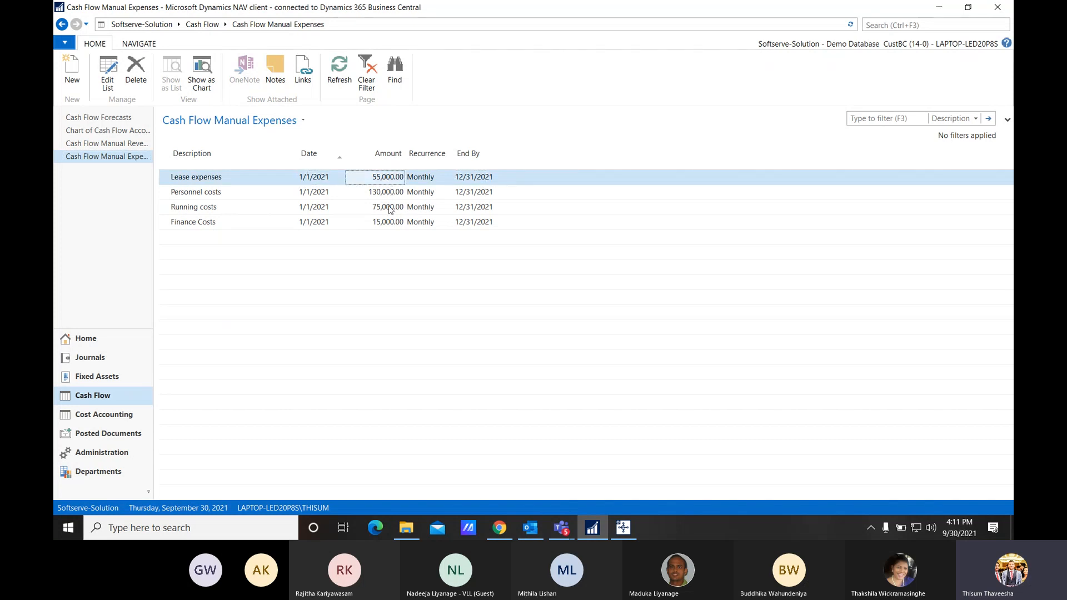
pyautogui.click(388, 209)
pyautogui.click(388, 224)
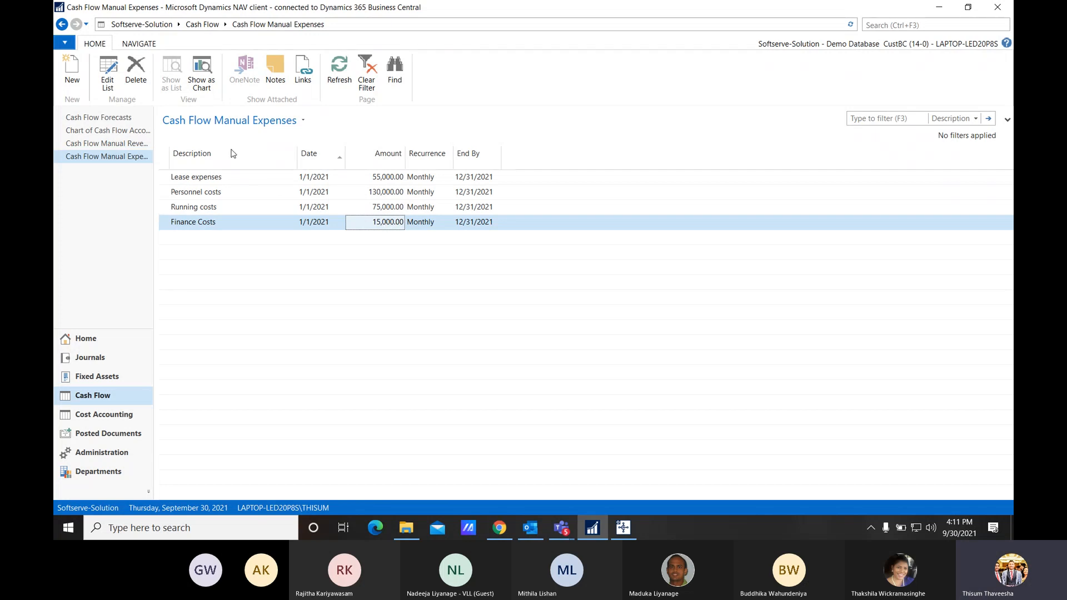
# Step: Open the CF100001 card from the Cash Flow Forecasts list, widen its Cash Flow Forecast Statistic pane to read the figures, and close it
pyautogui.click(121, 131)
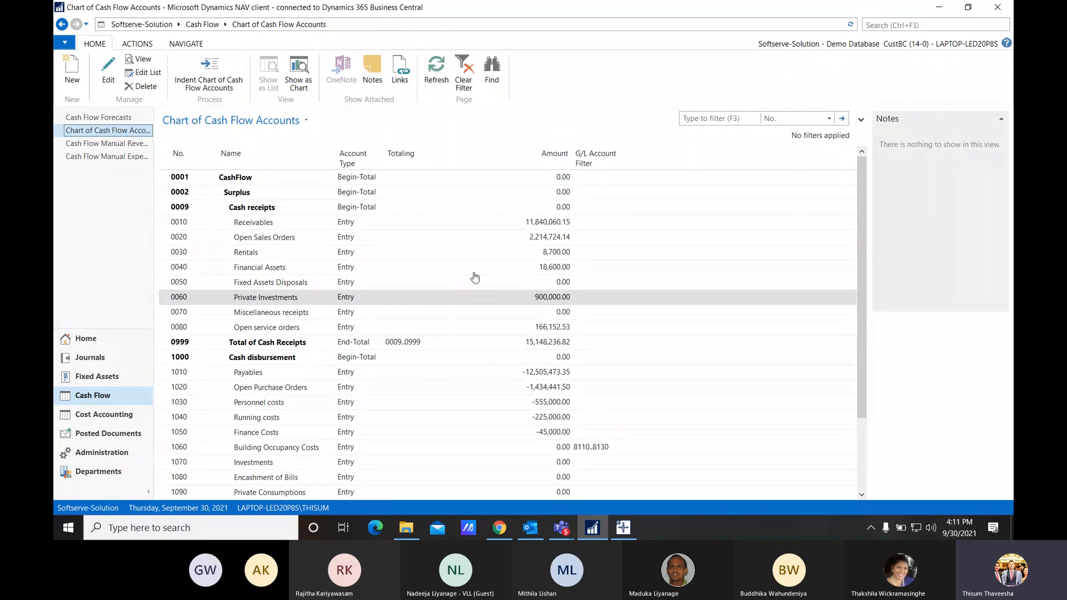
pyautogui.click(104, 118)
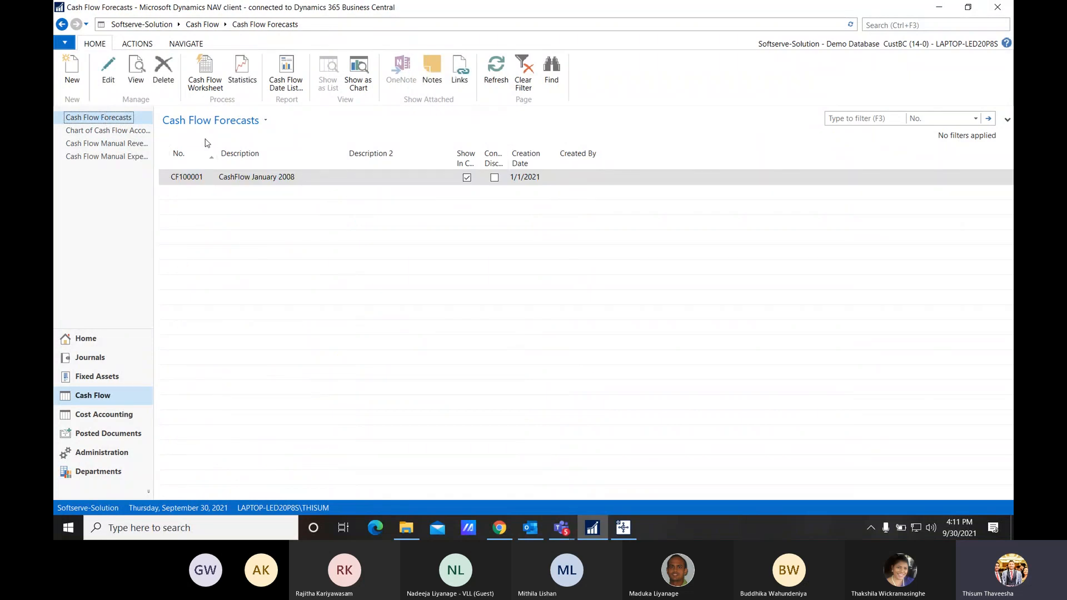
pyautogui.click(106, 74)
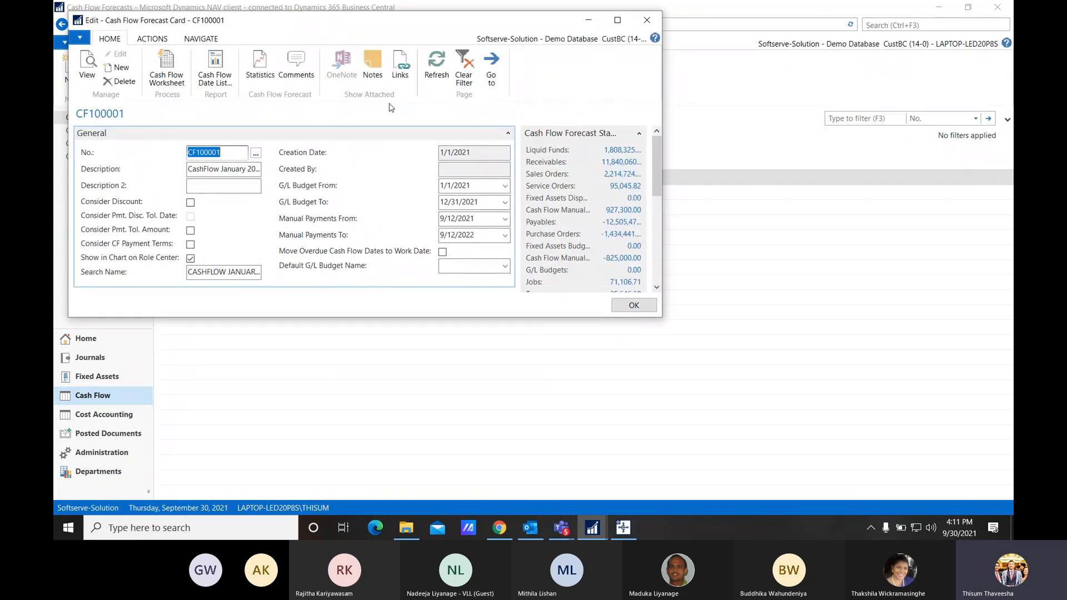
pyautogui.click(616, 23)
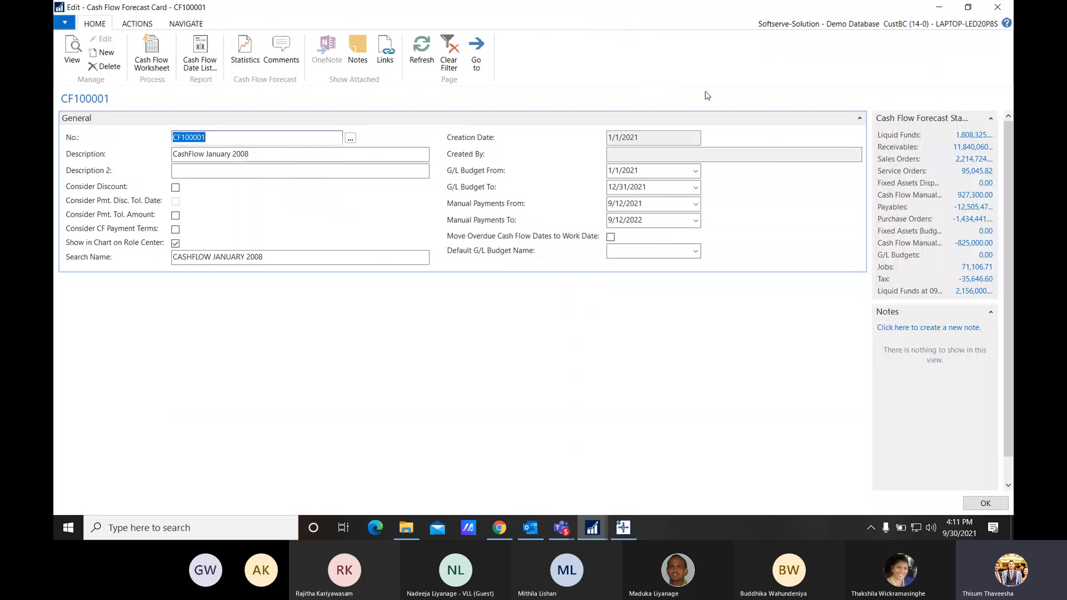
pyautogui.moveTo(869, 173); pyautogui.dragTo(842, 175)
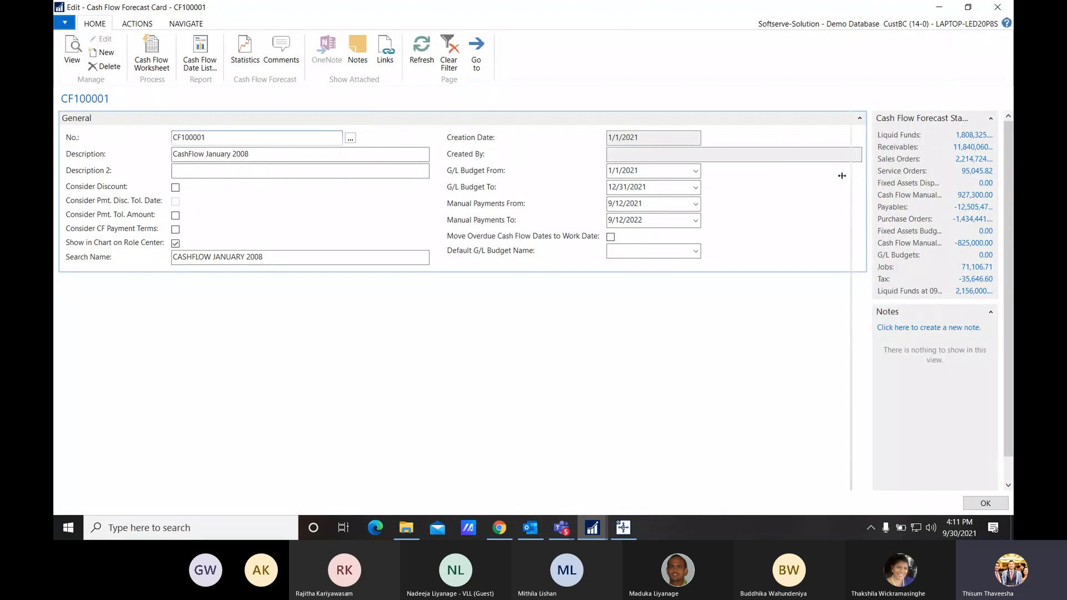
pyautogui.moveTo(842, 176); pyautogui.dragTo(724, 176)
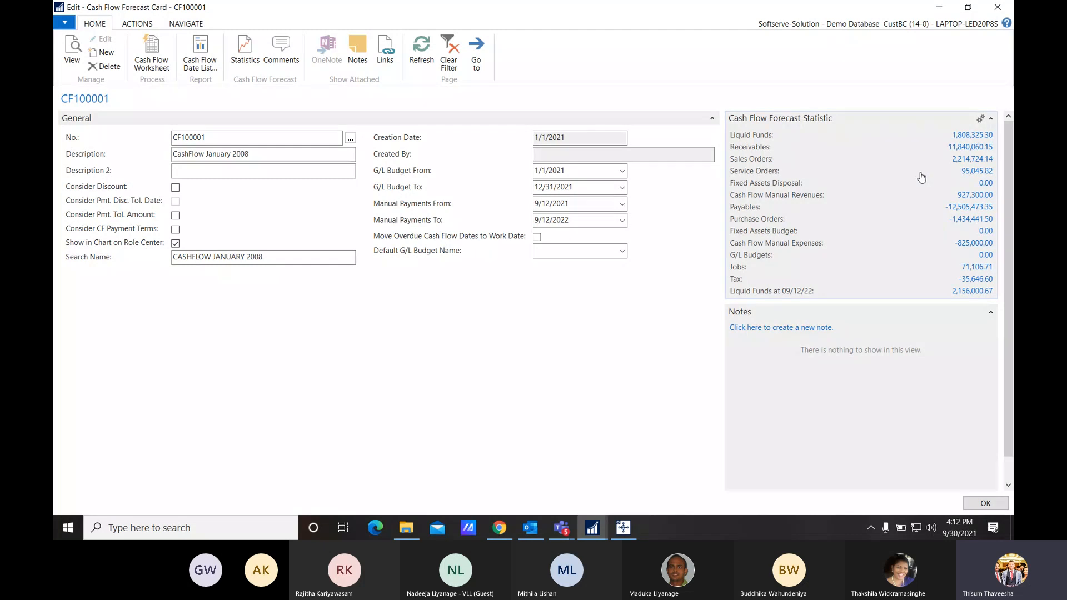
pyautogui.click(996, 7)
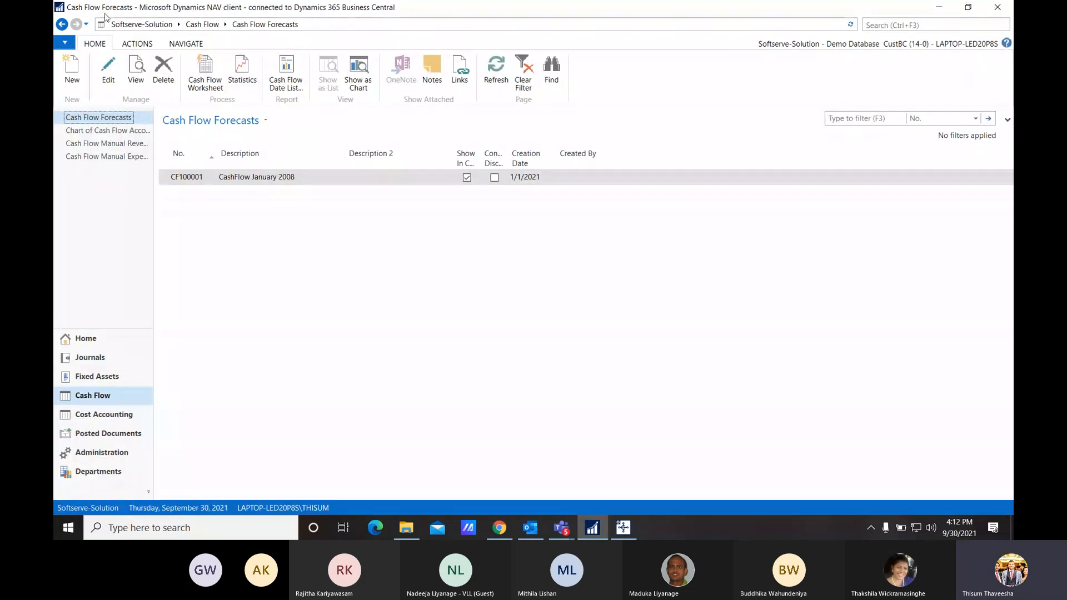
# Step: Return to the Accounting Manager Role Center and examine the September 2021 receivables bar in the Cash Flow Forecast chart
pyautogui.click(61, 24)
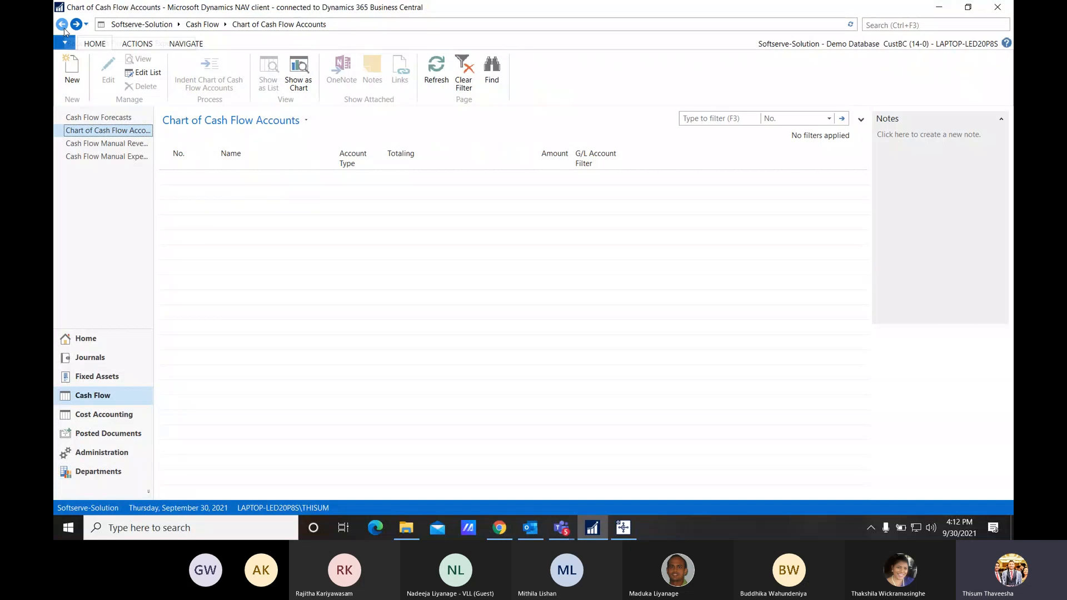
pyautogui.click(62, 25)
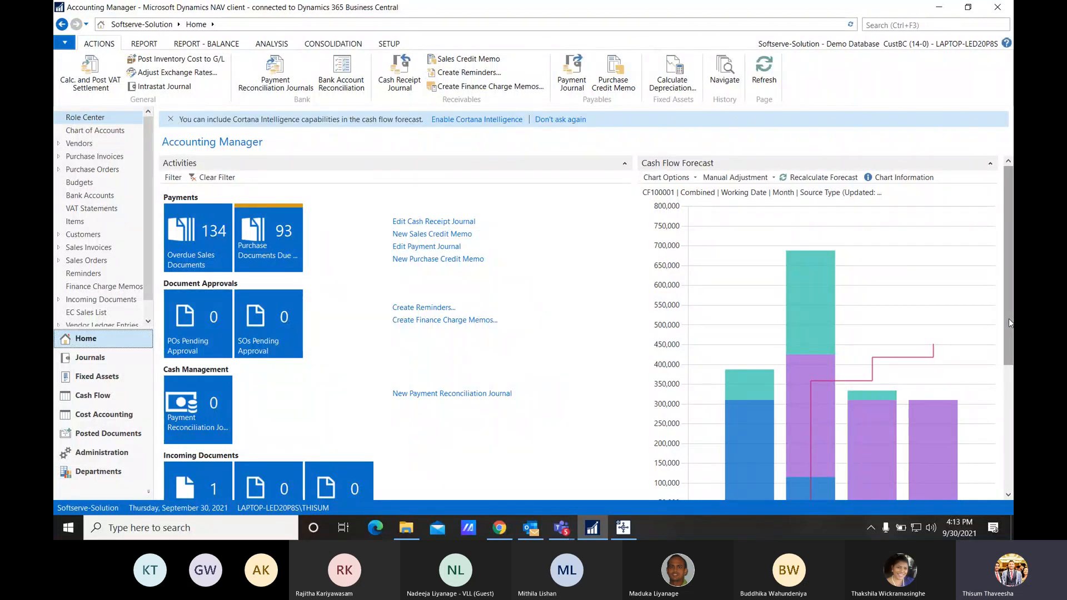
pyautogui.moveTo(1009, 319); pyautogui.dragTo(1012, 432)
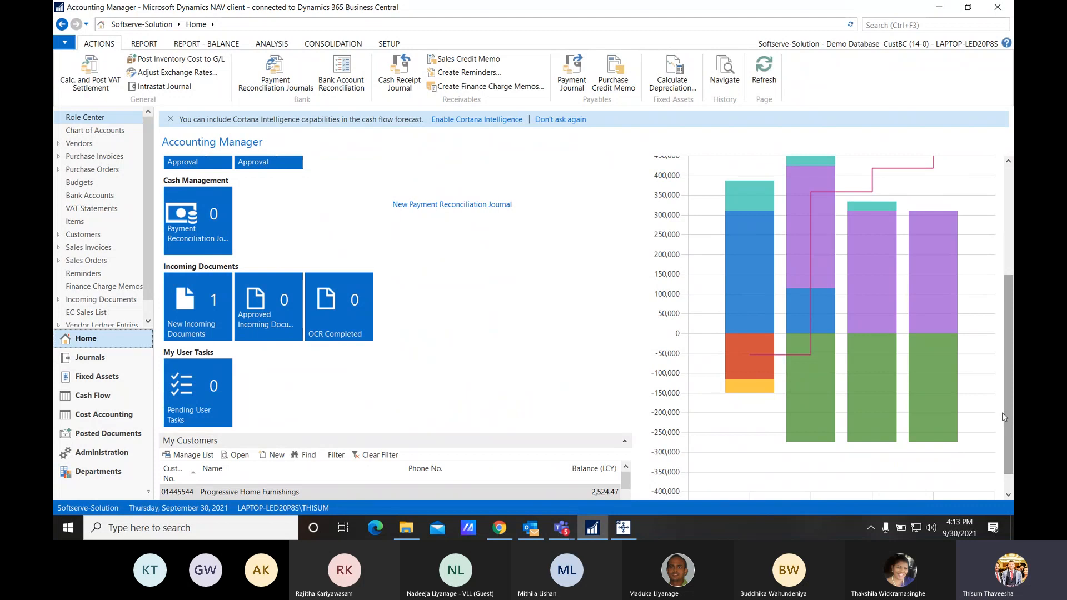
pyautogui.moveTo(882, 345)
pyautogui.moveTo(750, 303)
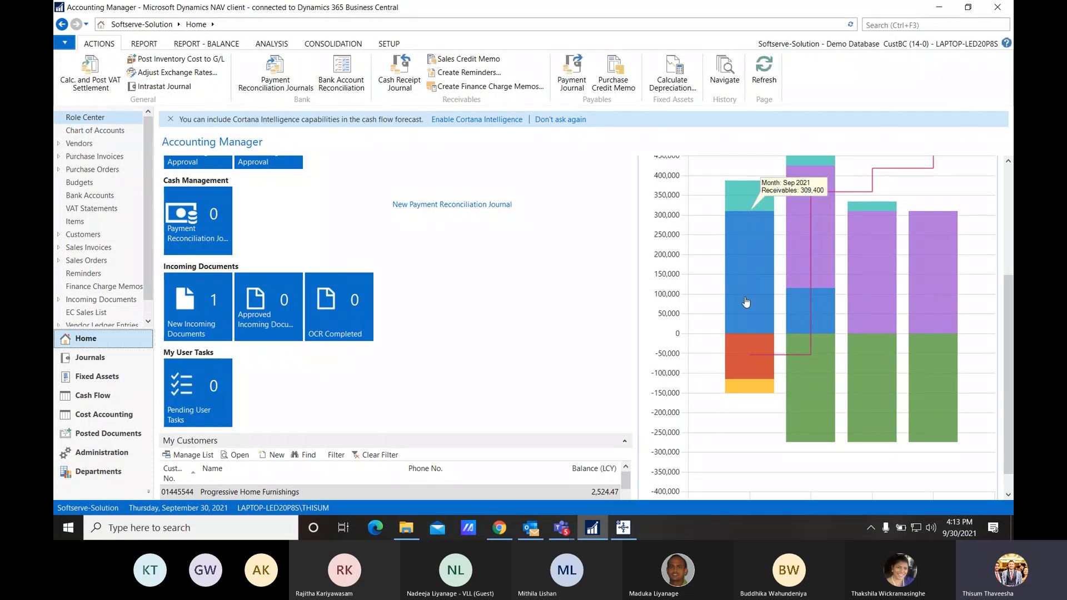
pyautogui.moveTo(750, 266)
pyautogui.scroll(-1, 751, 266)
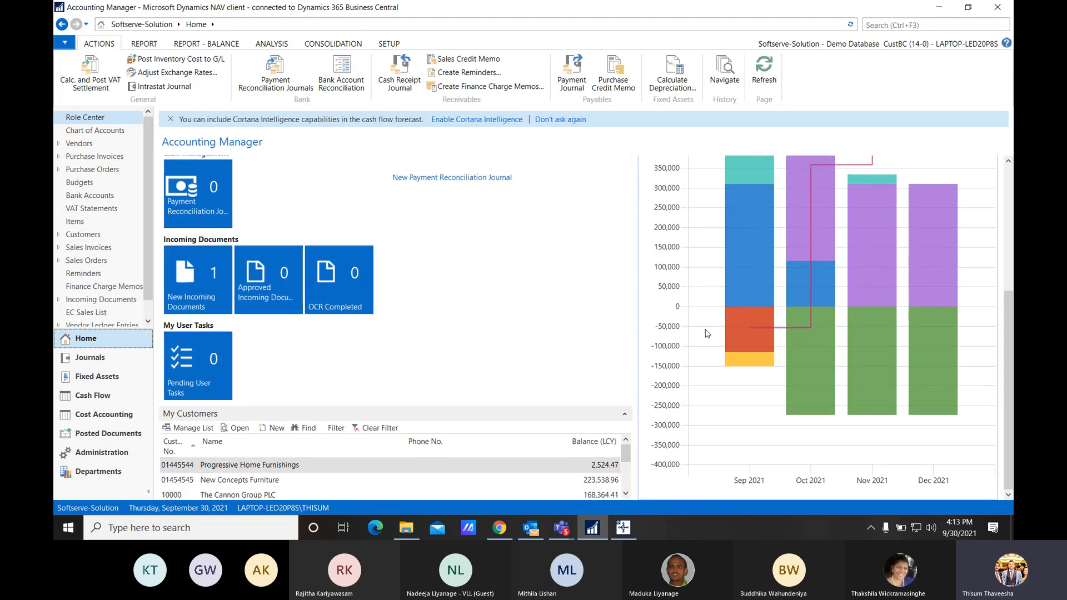
pyautogui.moveTo(746, 234)
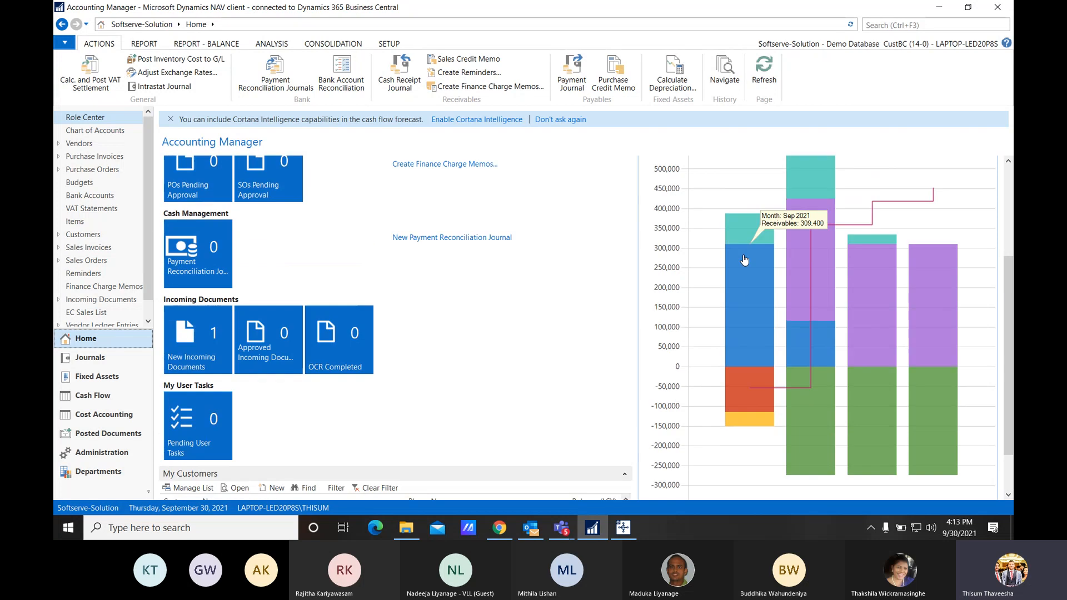
pyautogui.scroll(2, 745, 260)
pyautogui.scroll(-2, 747, 283)
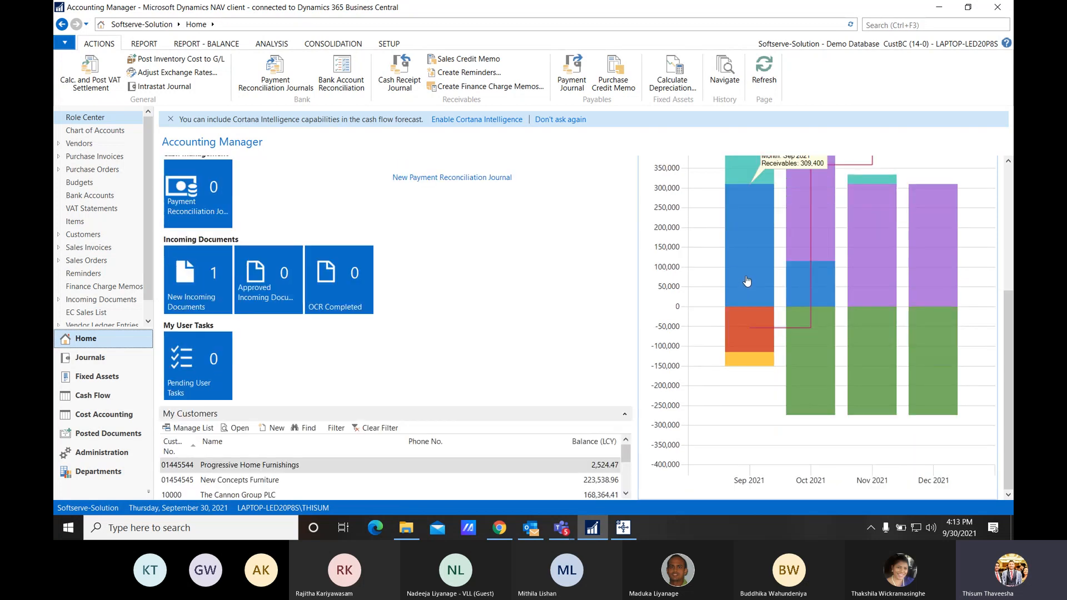
# Step: Check the negative September and October 2021 segments and the October sales order amount in the Cash Flow Forecast chart
pyautogui.moveTo(748, 335)
pyautogui.moveTo(748, 363)
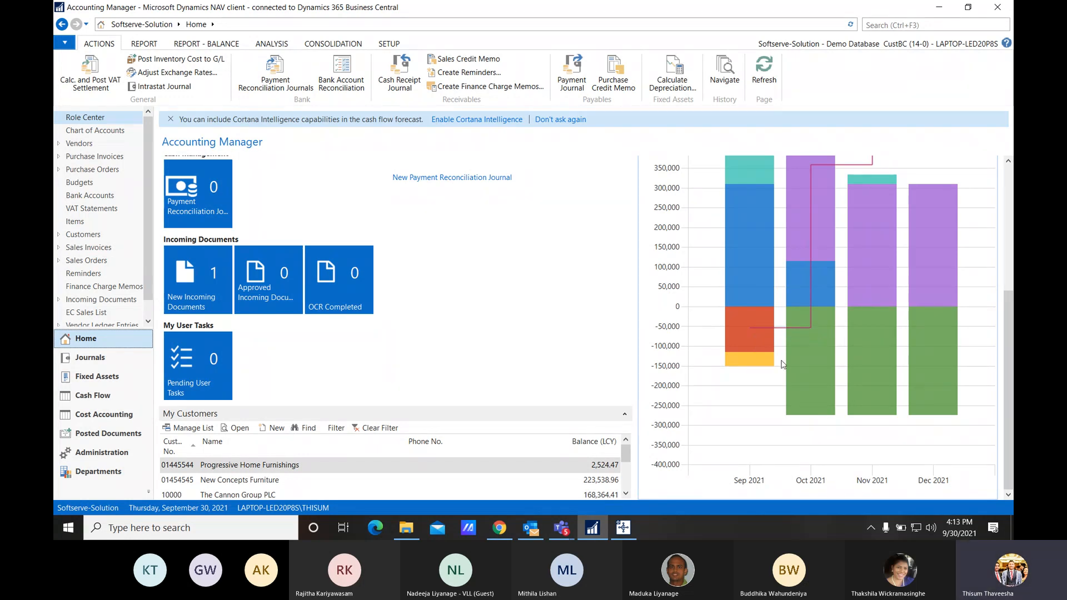
pyautogui.moveTo(813, 369)
pyautogui.scroll(3, 816, 281)
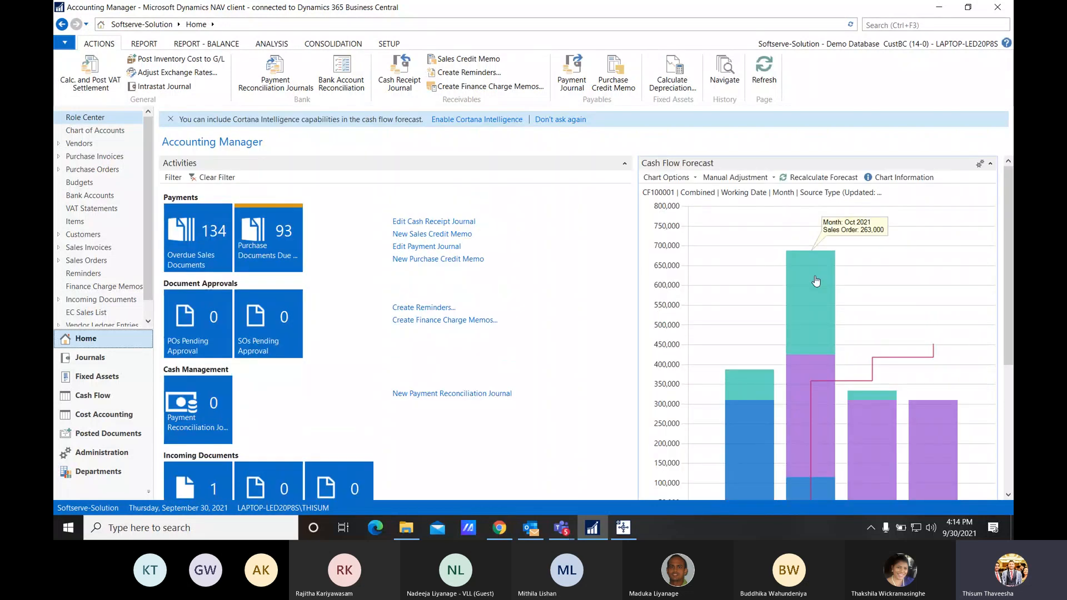
pyautogui.scroll(1, 816, 281)
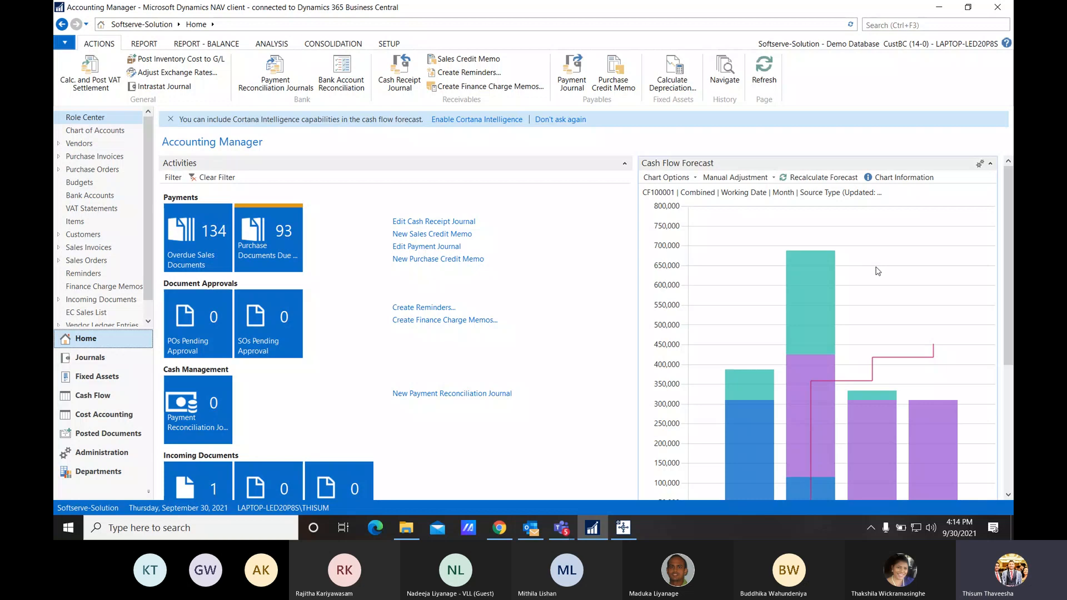
# Step: Switch to the Dynamics 365 Business Central web client in Chrome and look over its Cash Flow Forecast chart
pyautogui.click(511, 534)
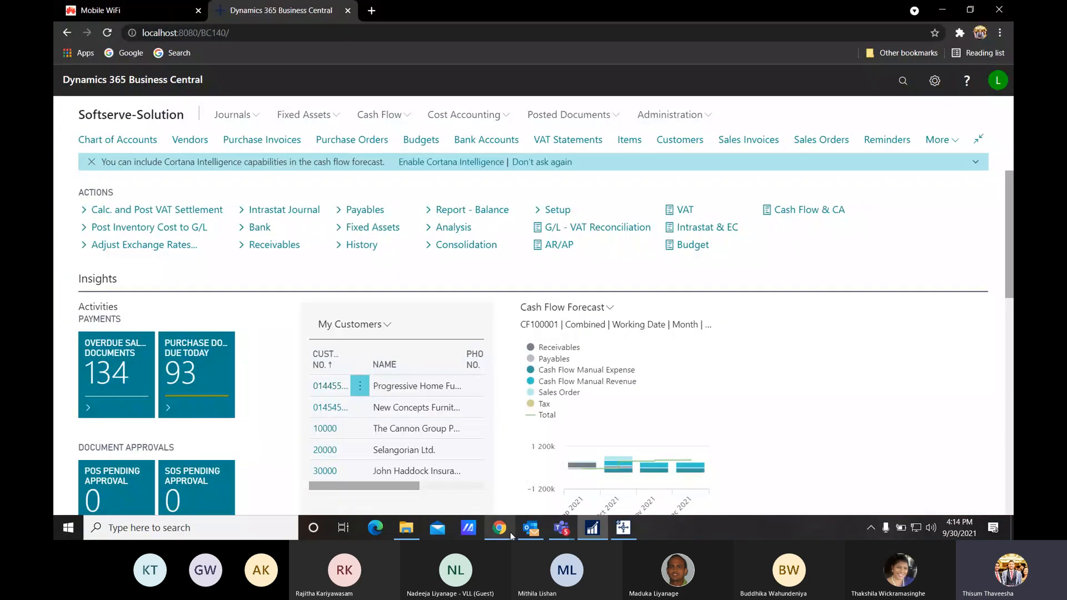
pyautogui.scroll(-1, 784, 306)
pyautogui.scroll(1, 786, 306)
pyautogui.scroll(-1, 698, 284)
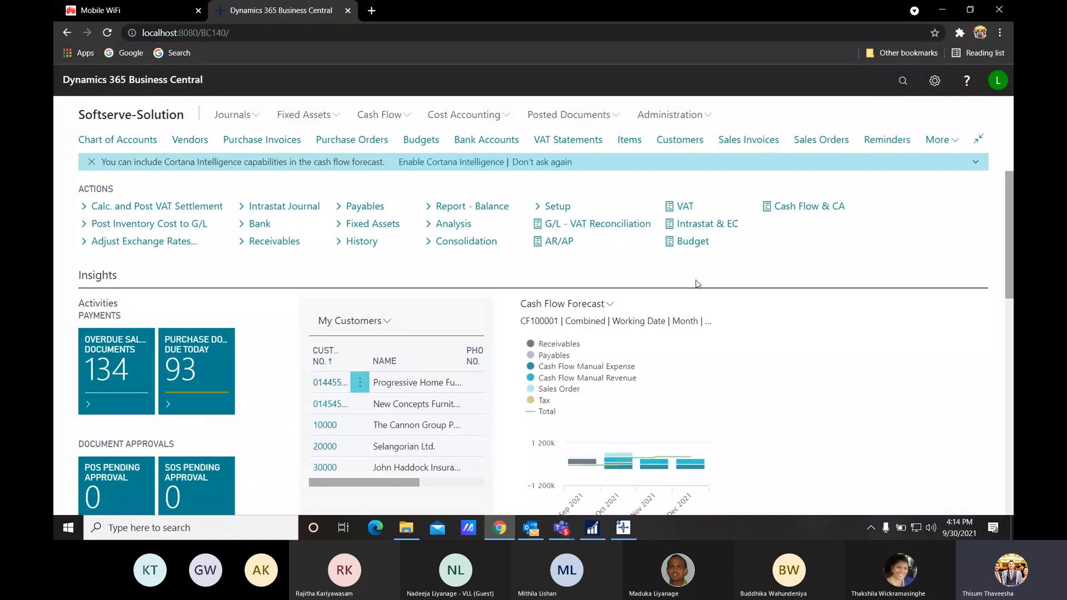
pyautogui.scroll(-1, 698, 284)
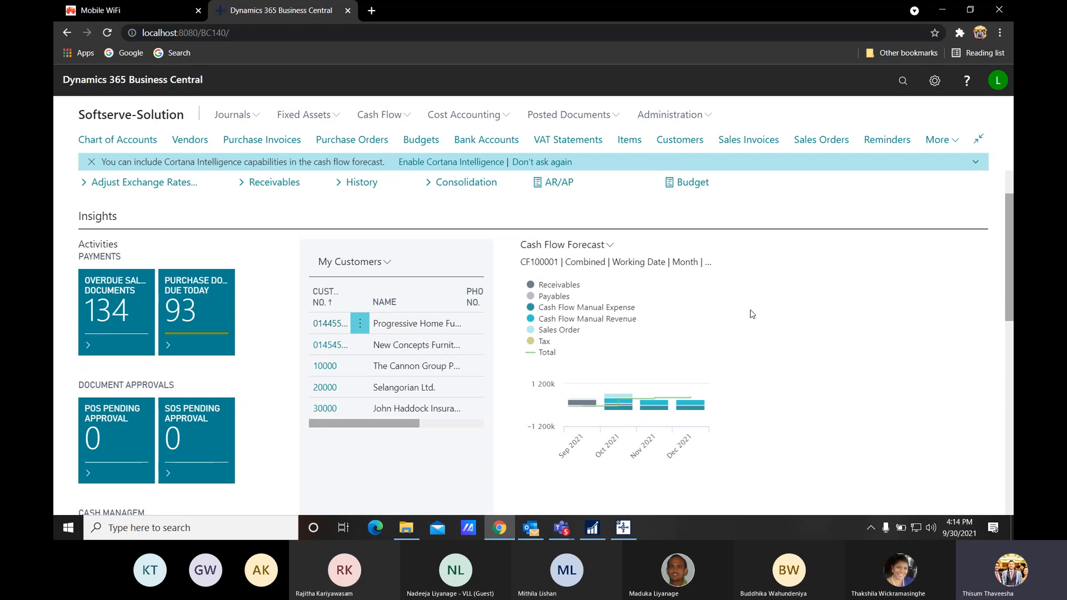
pyautogui.scroll(1, 752, 315)
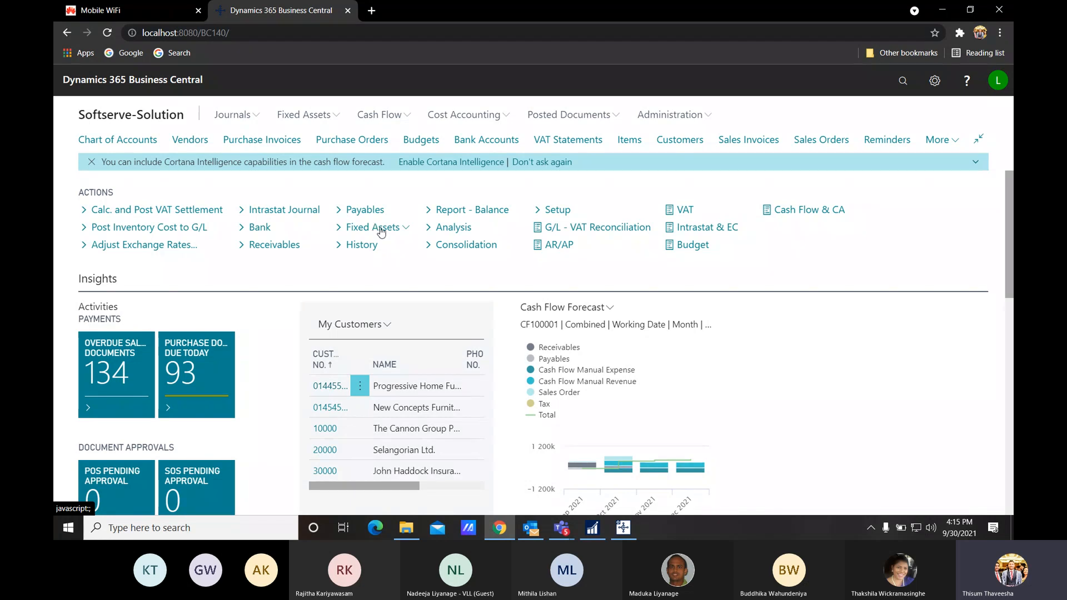
# Step: Search for "fixed ass" and open the Fixed Assets list
pyautogui.click(903, 81)
pyautogui.write('fixe')
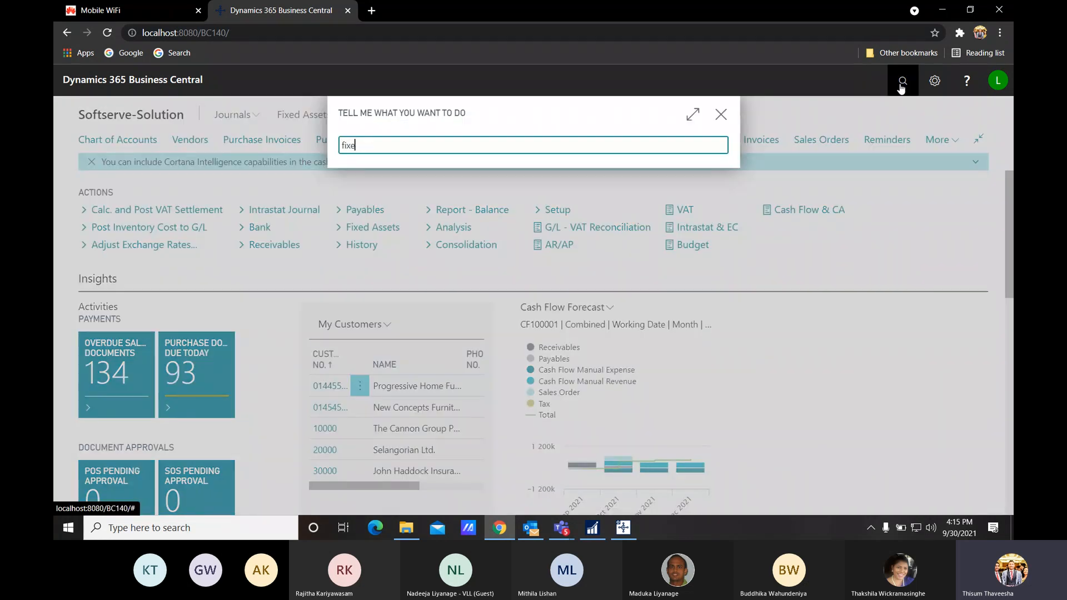
pyautogui.write('d ass')
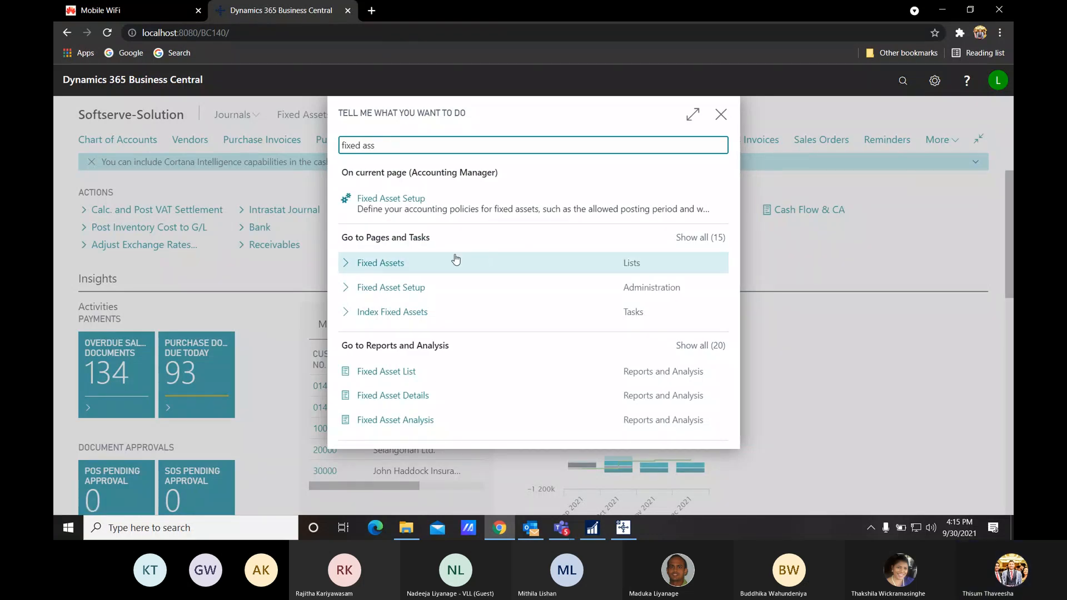
pyautogui.click(431, 260)
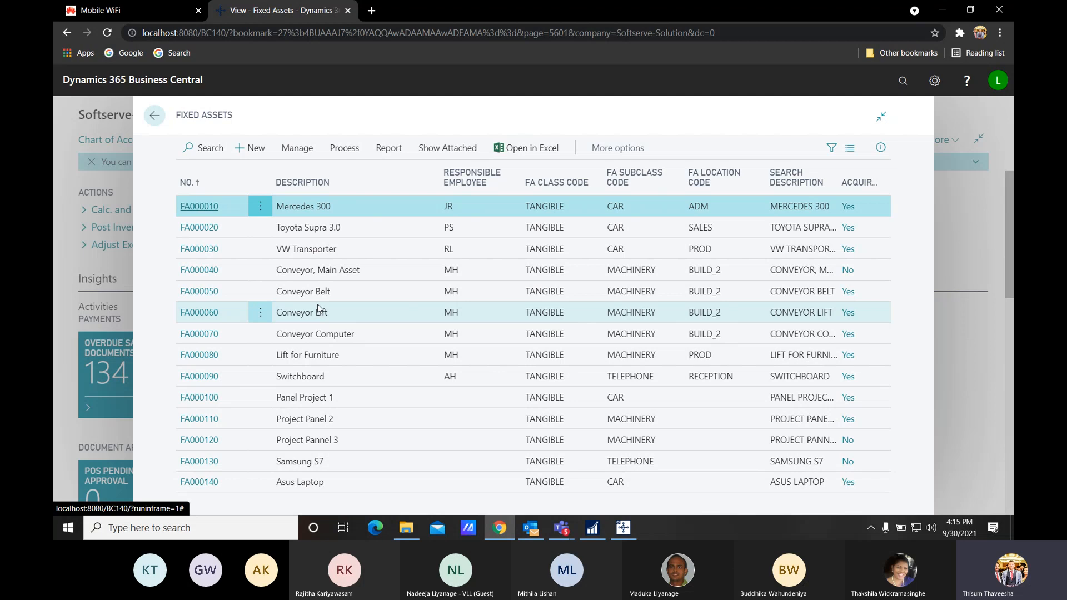
# Step: Create a new fixed asset card with the description Swift Car
pyautogui.click(253, 156)
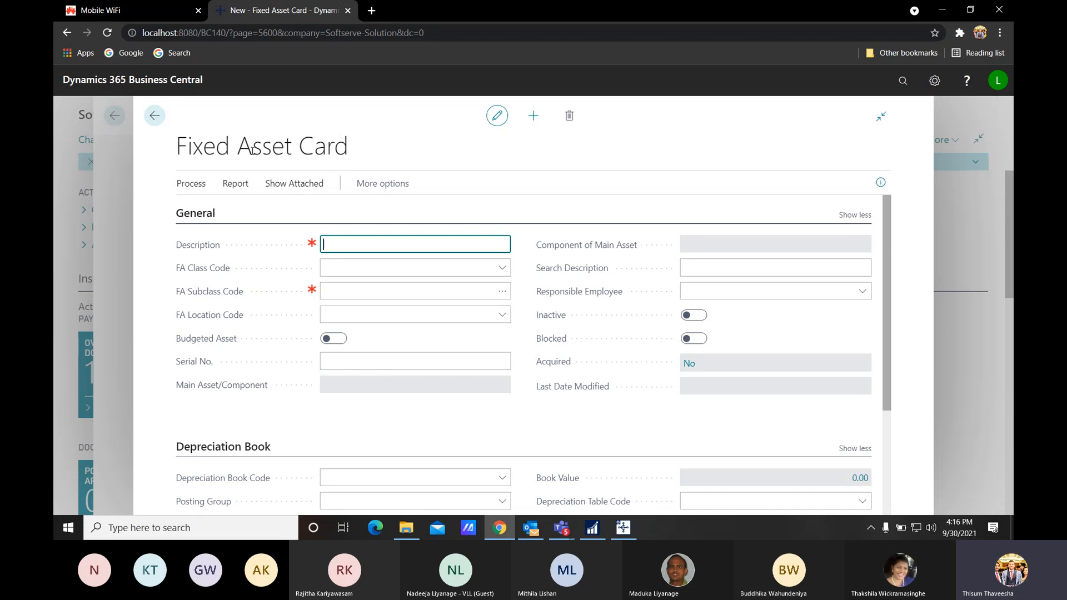
pyautogui.write('Swift Car')
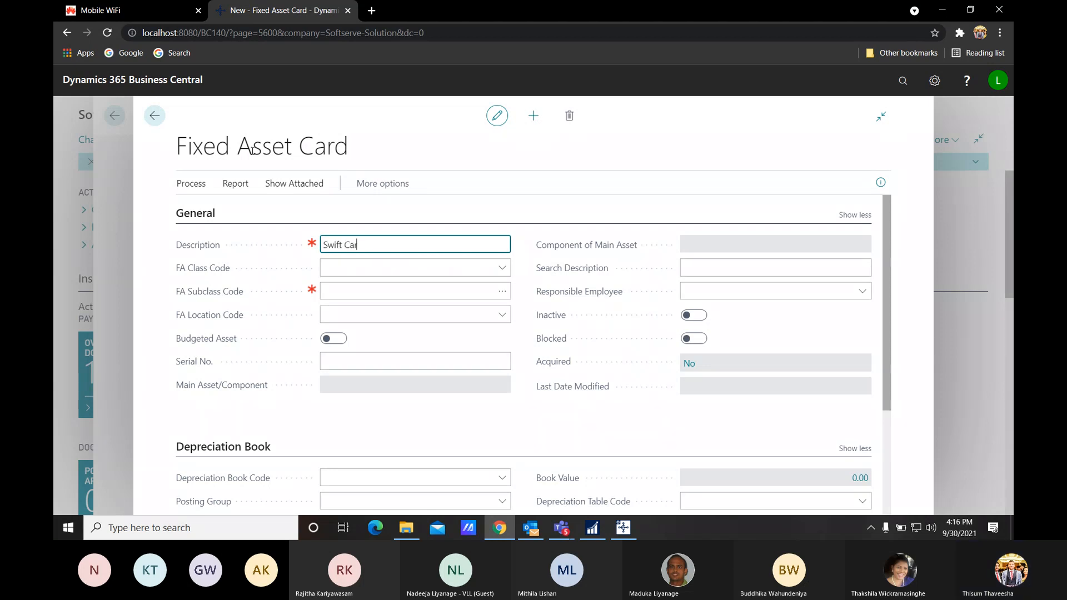
pyautogui.press('Tab')
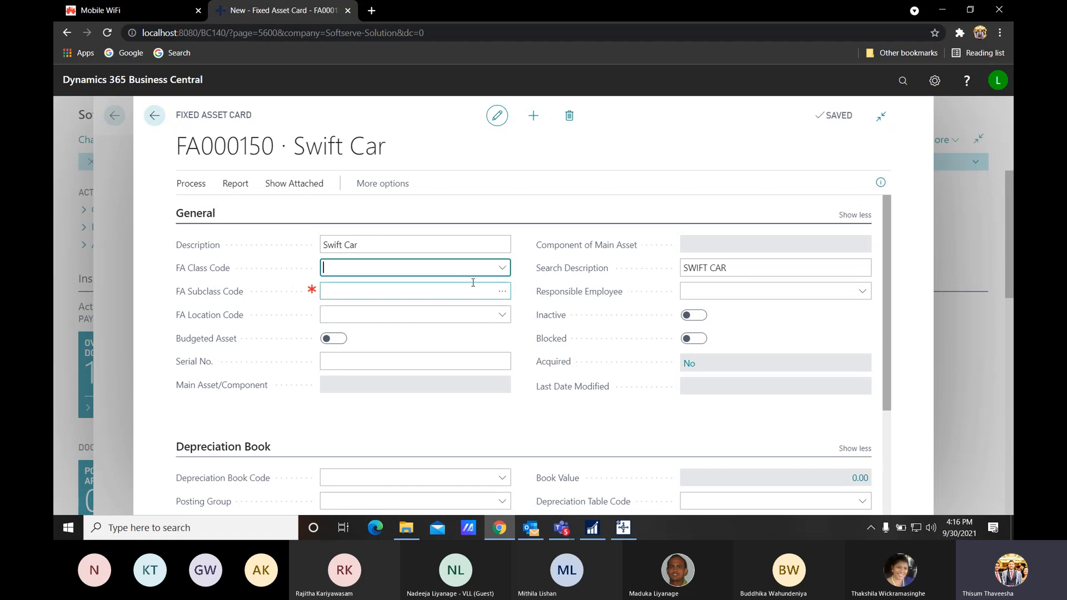
# Step: Set the Swift Car asset's FA Class Code to TANGIBLE and its FA Subclass Code to CAR
pyautogui.click(506, 274)
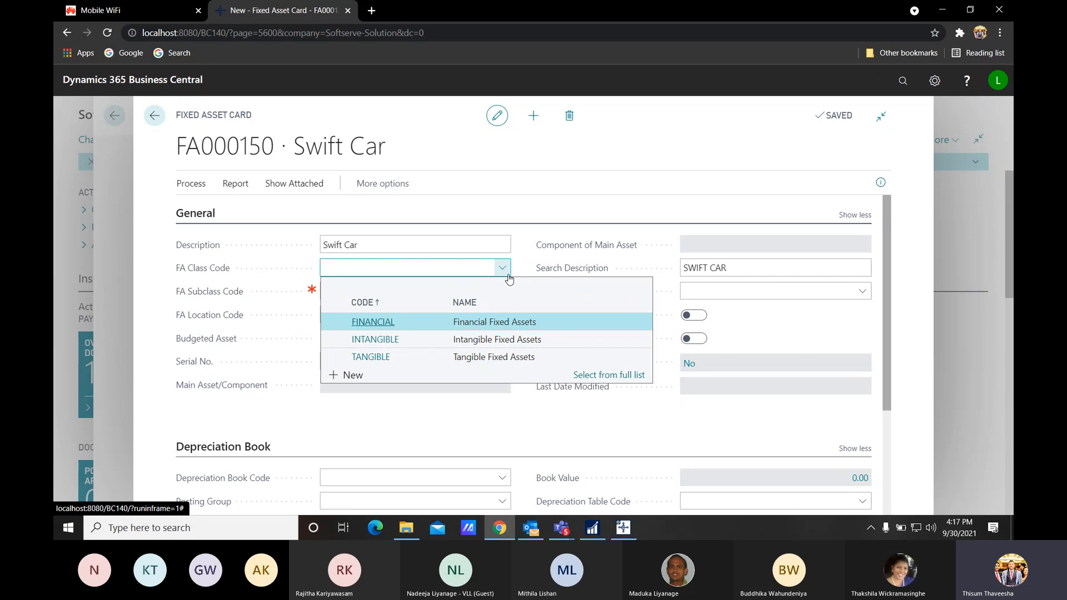
pyautogui.click(365, 358)
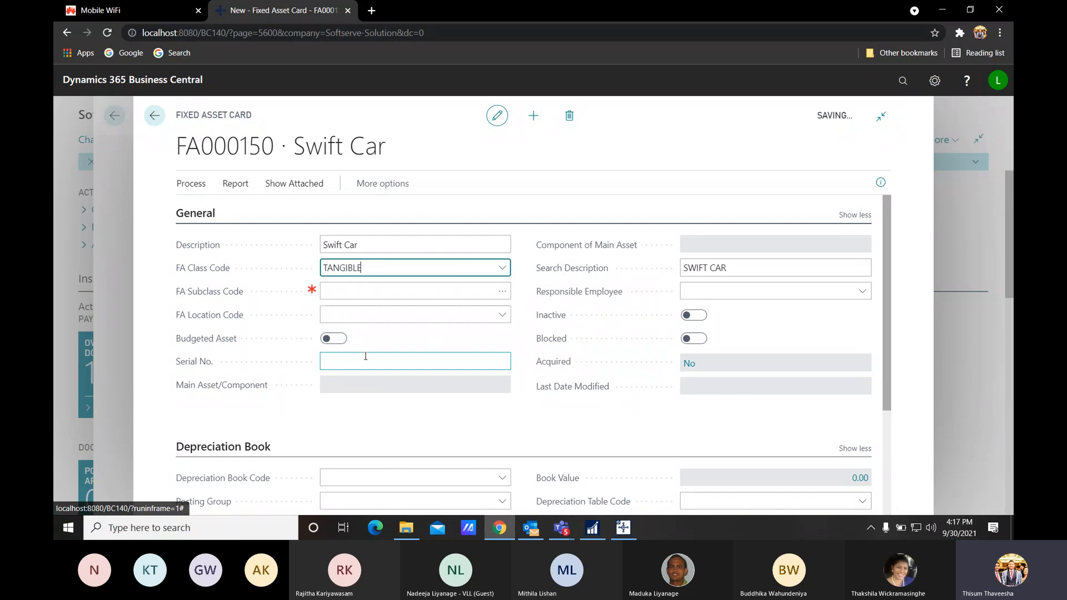
pyautogui.click(376, 291)
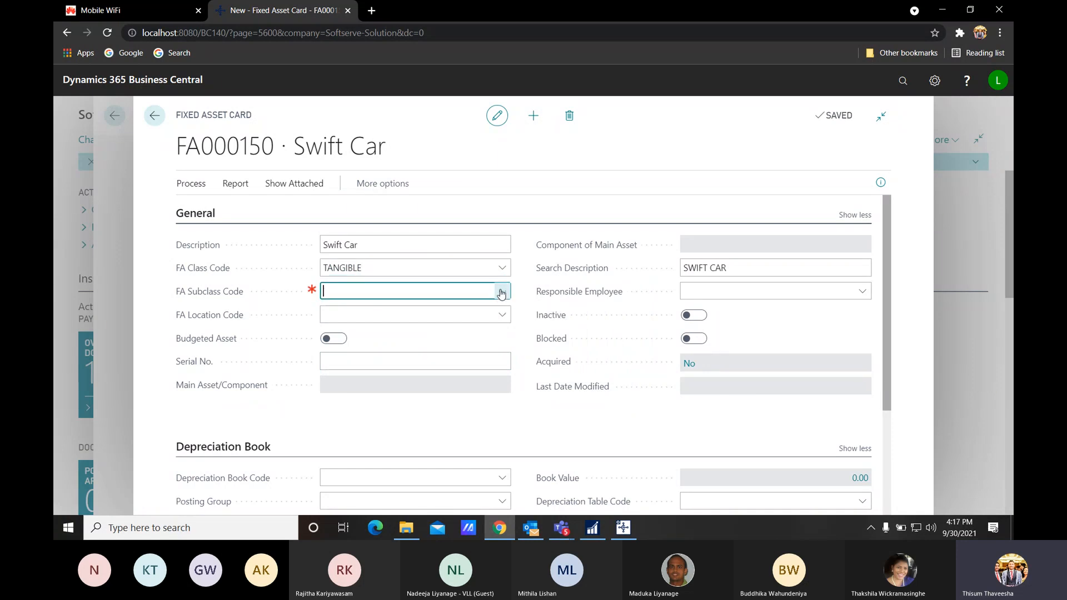
pyautogui.click(501, 293)
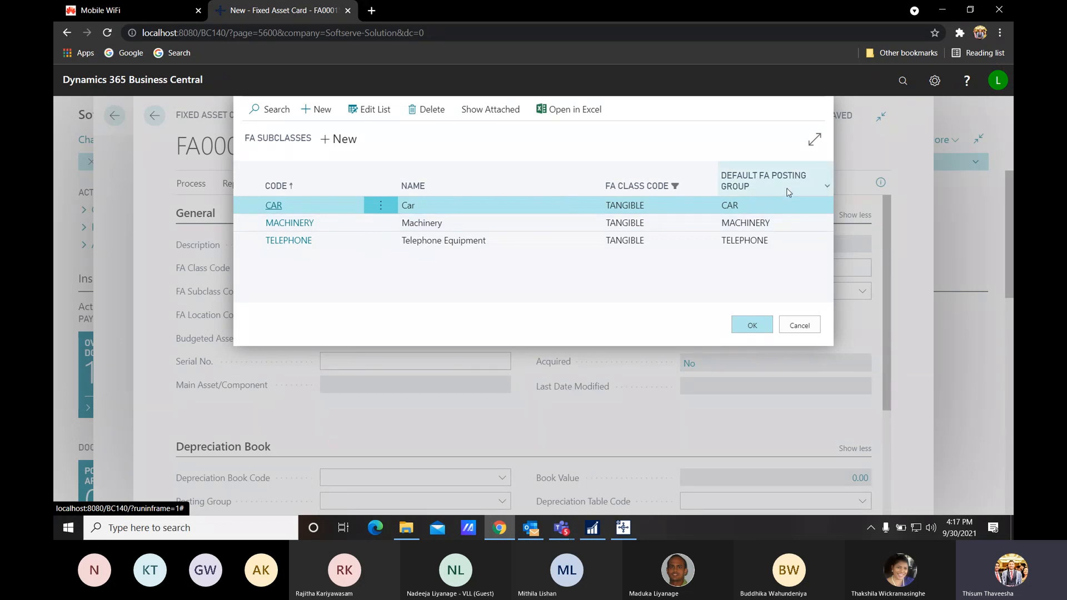
pyautogui.click(763, 327)
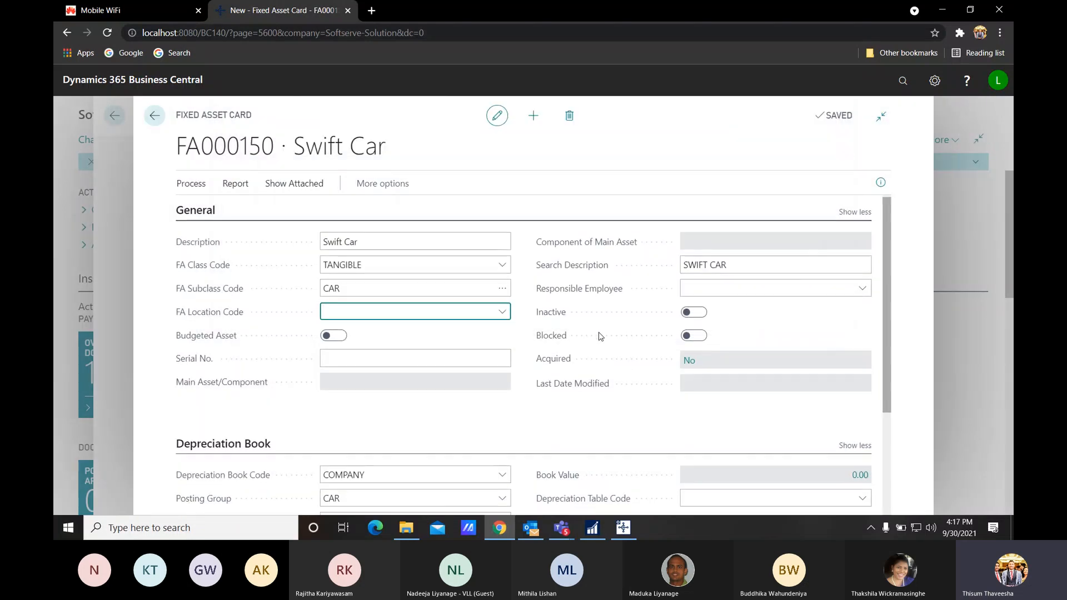
# Step: View the available FA Location Codes without choosing one, and look over the Swift Car card's General and Depreciation Book fields
pyautogui.scroll(-1, 517, 311)
pyautogui.click(333, 252)
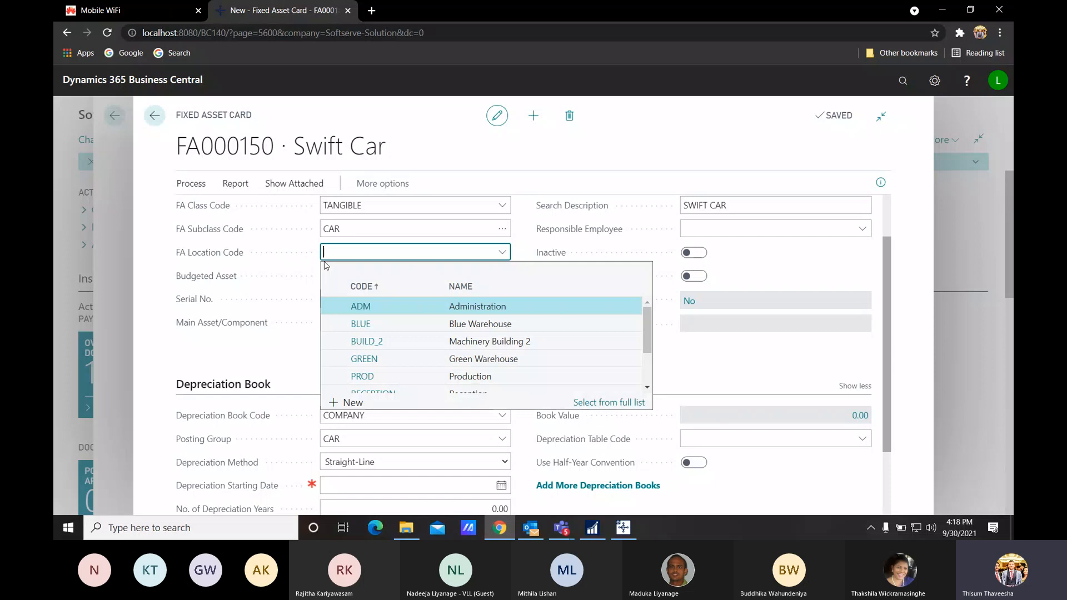
pyautogui.click(521, 252)
pyautogui.click(395, 249)
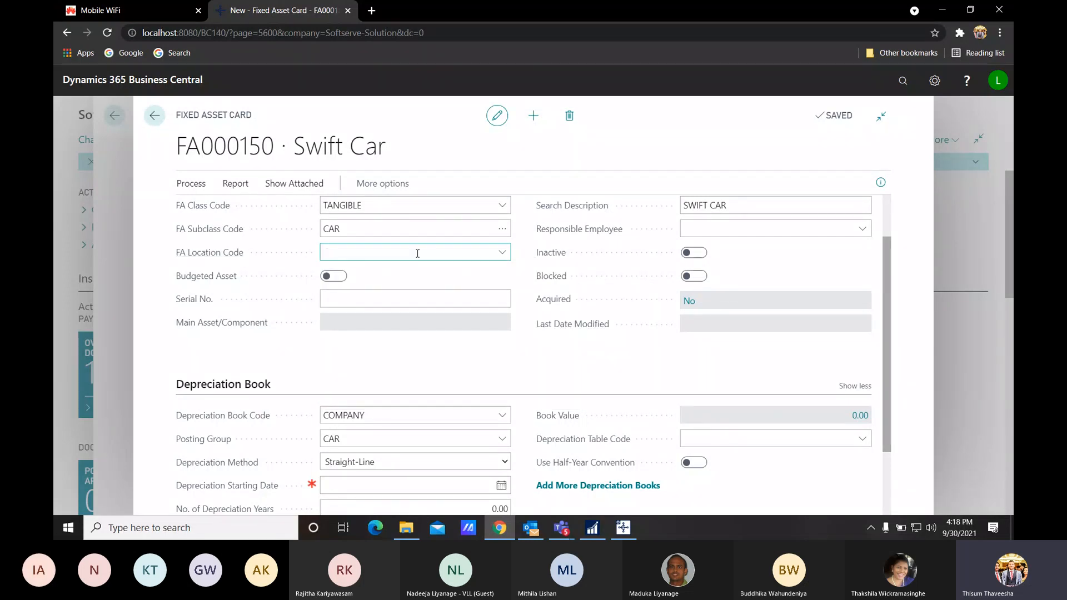
pyautogui.scroll(1, 533, 253)
pyautogui.scroll(-2, 576, 255)
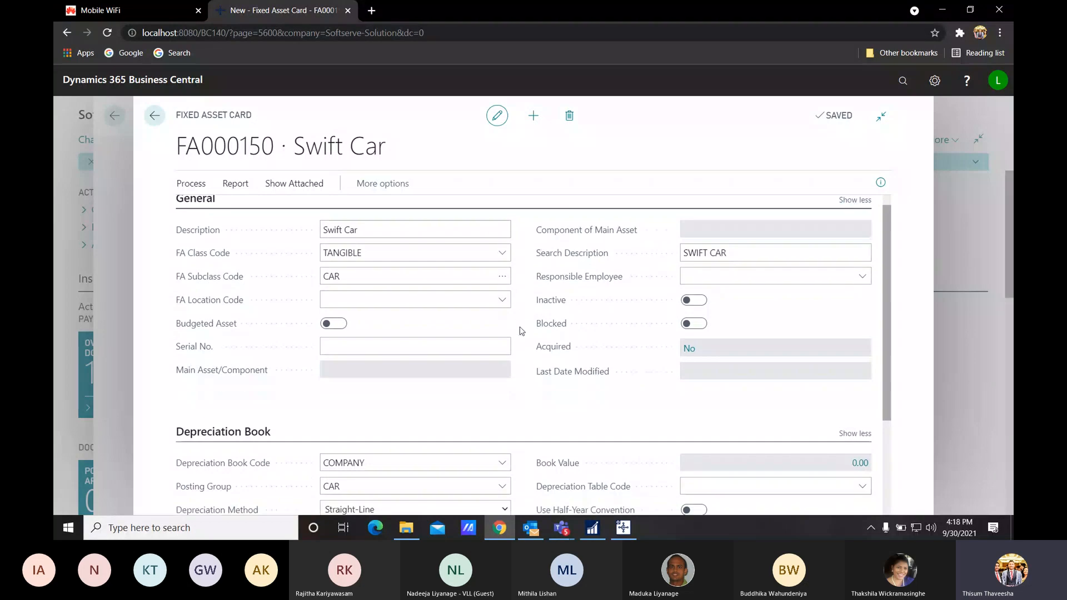
# Step: Examine the accounts assigned to the FA posting groups in the full list, and look over the Swift Car card's depreciation fields
pyautogui.scroll(-1, 399, 344)
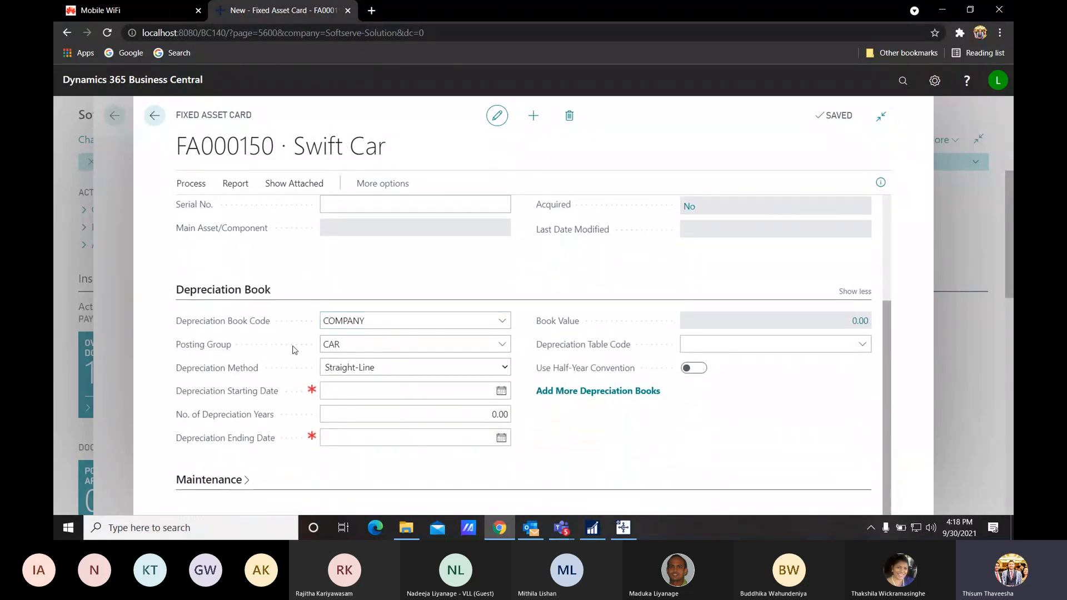
pyautogui.click(337, 345)
pyautogui.doubleClick(336, 345)
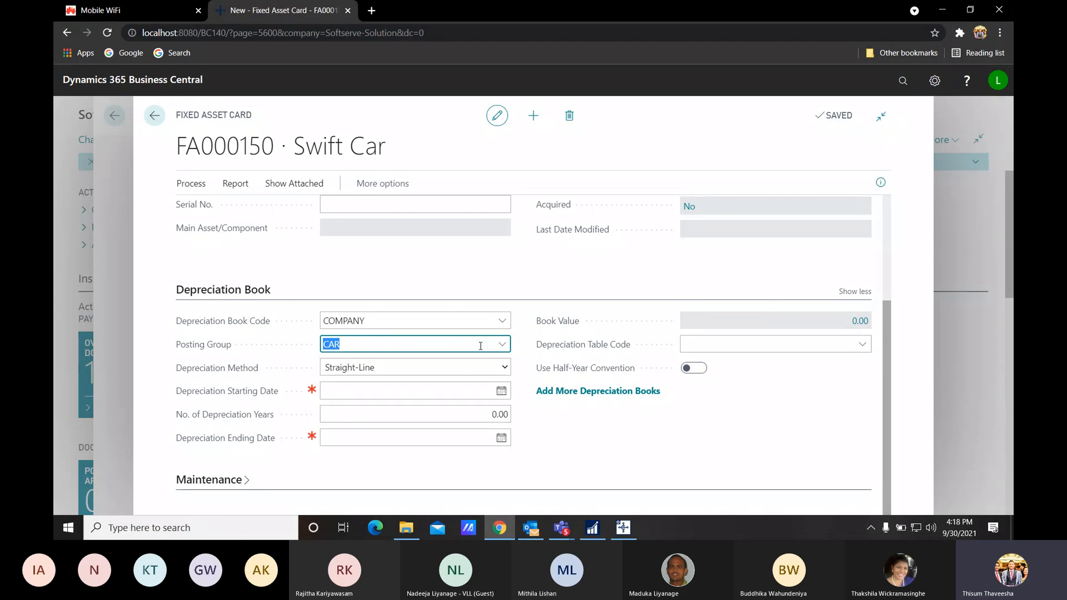
pyautogui.click(498, 350)
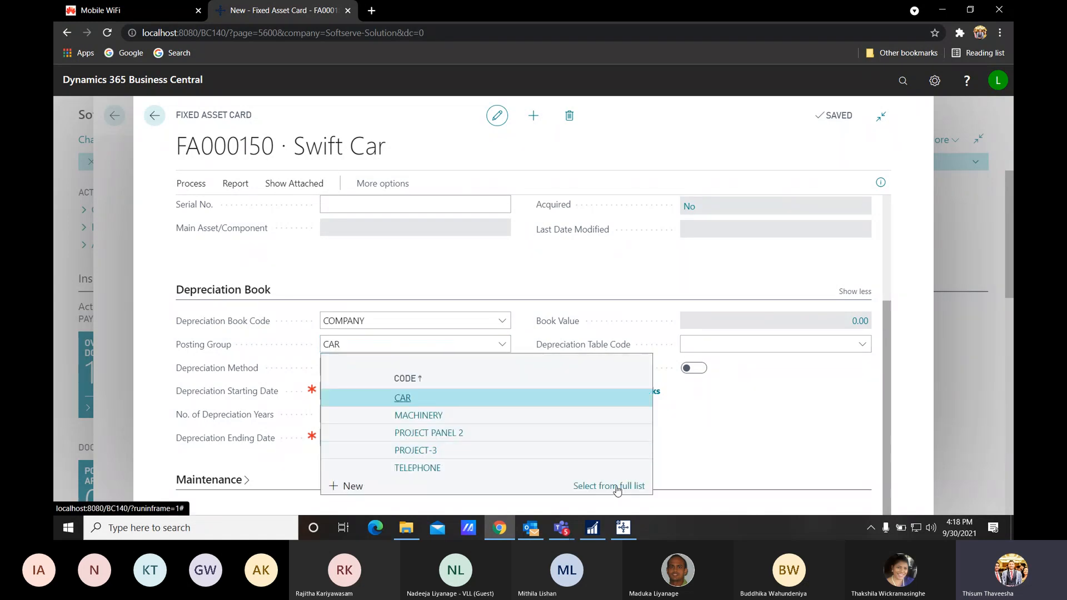
pyautogui.click(616, 487)
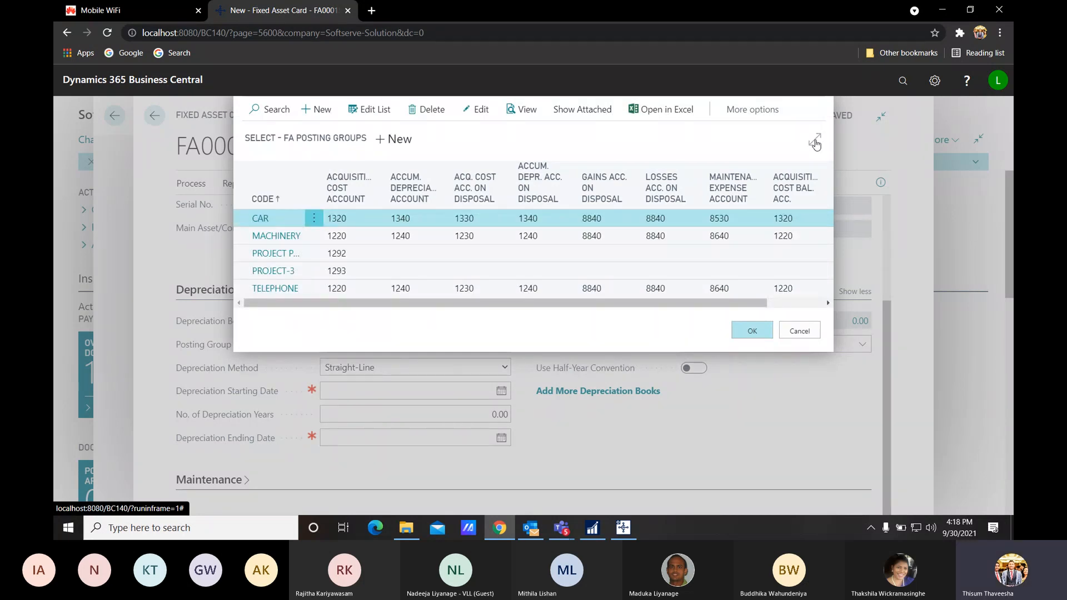
pyautogui.click(815, 141)
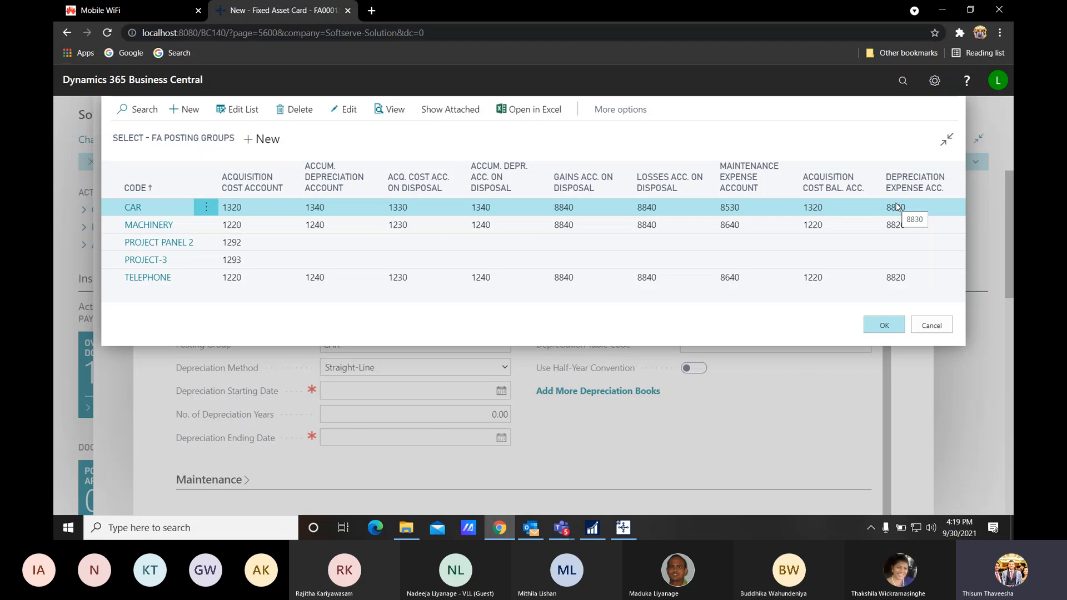
pyautogui.click(931, 327)
pyautogui.scroll(2, 578, 343)
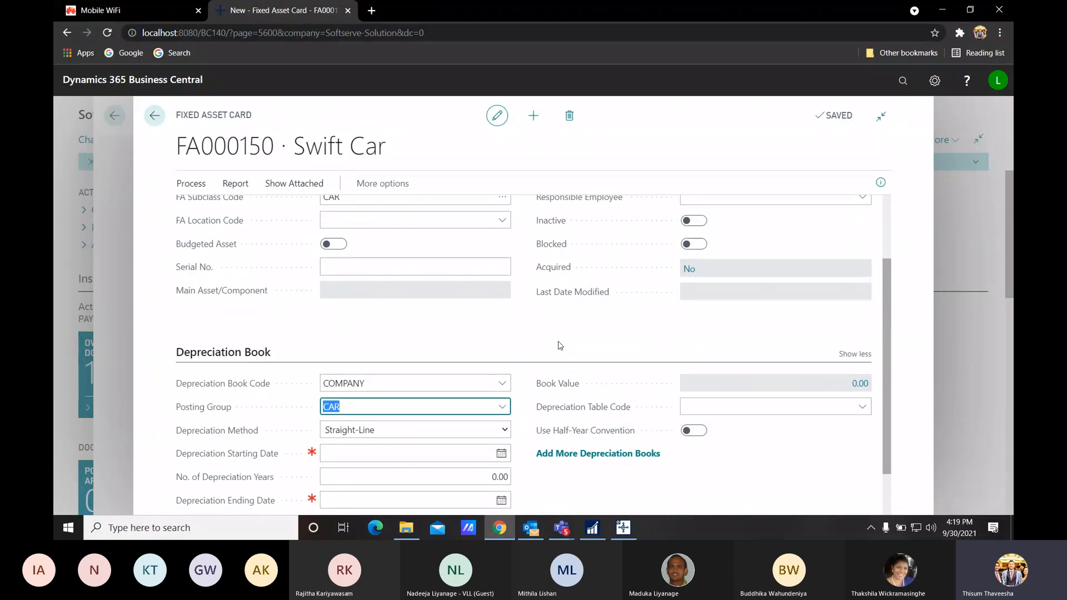
pyautogui.scroll(-1, 561, 348)
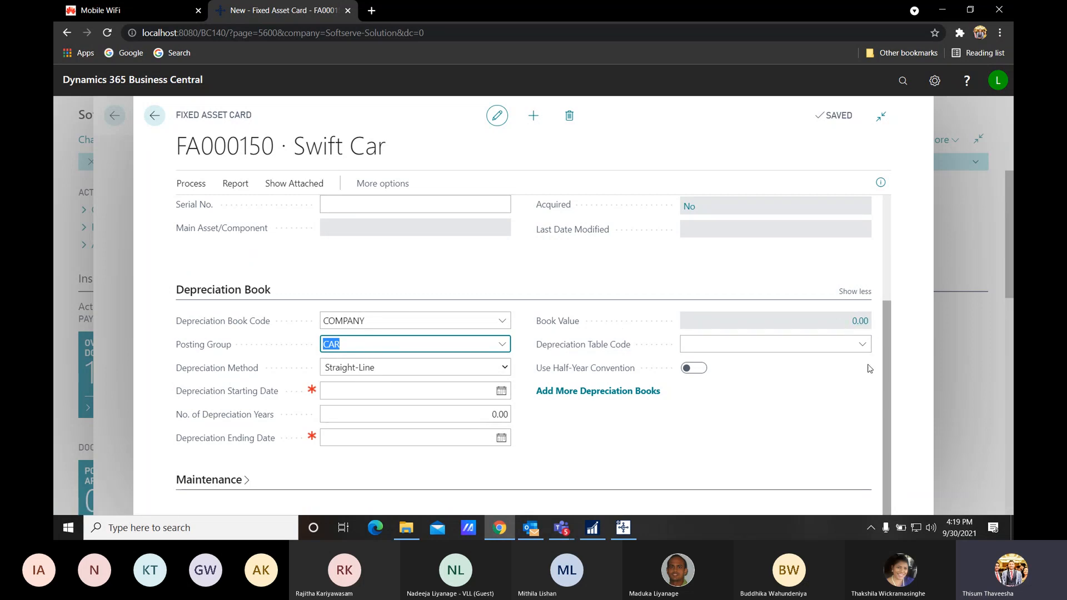
pyautogui.moveTo(228, 401)
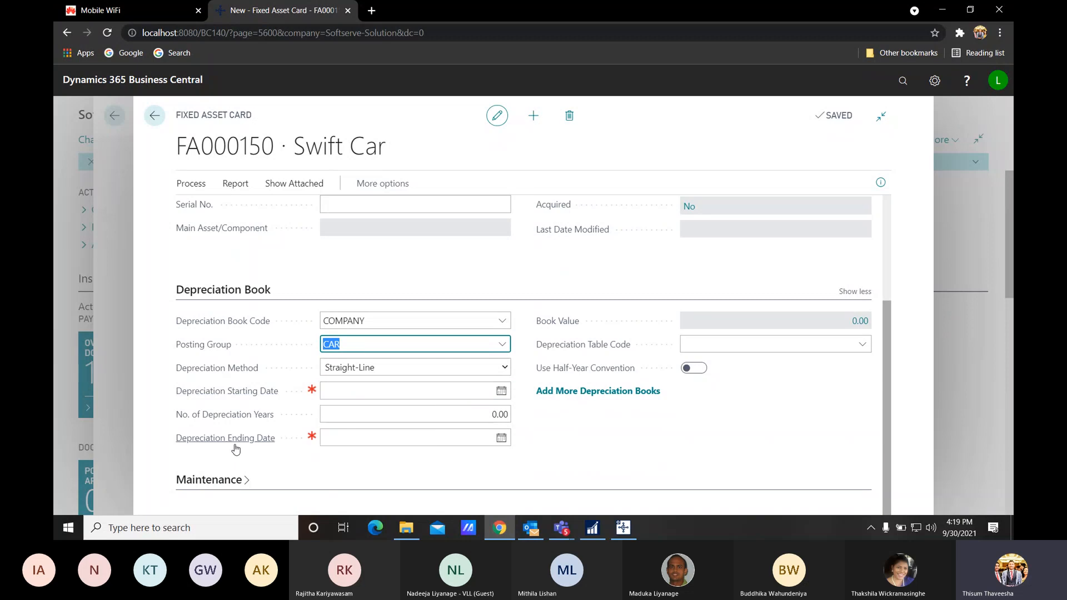
pyautogui.moveTo(236, 444)
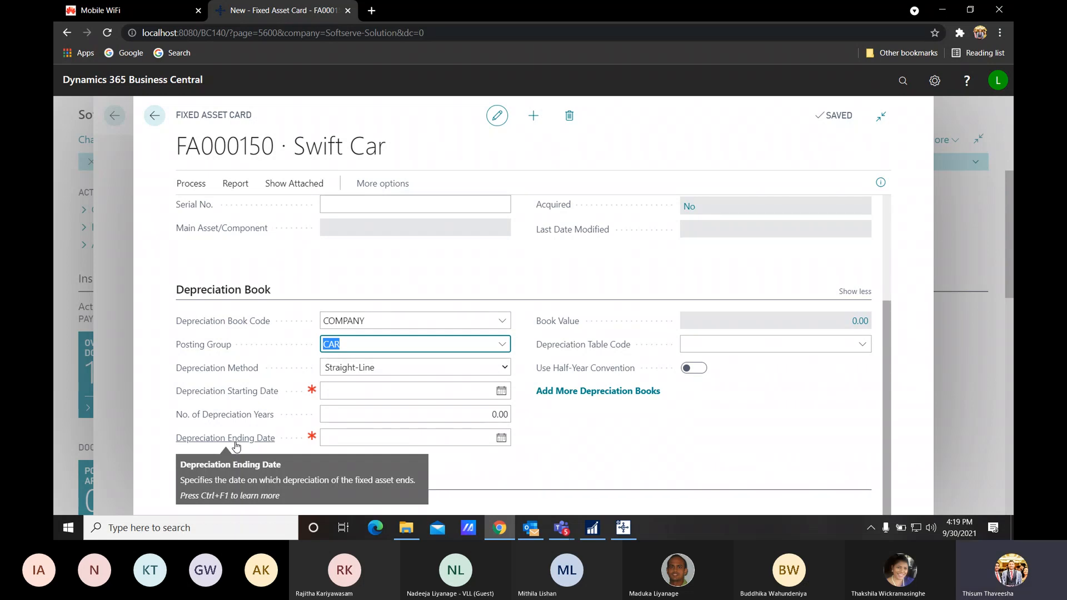
# Step: Leave the fixed asset pages and create a new purchase order from the Purchase Orders list
pyautogui.click(164, 122)
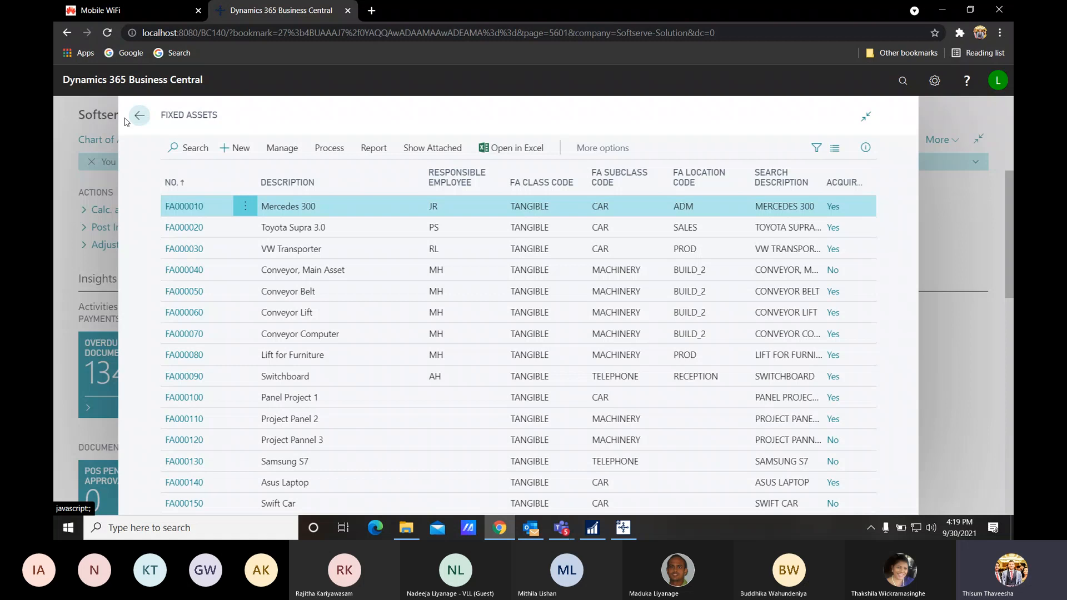
pyautogui.click(157, 119)
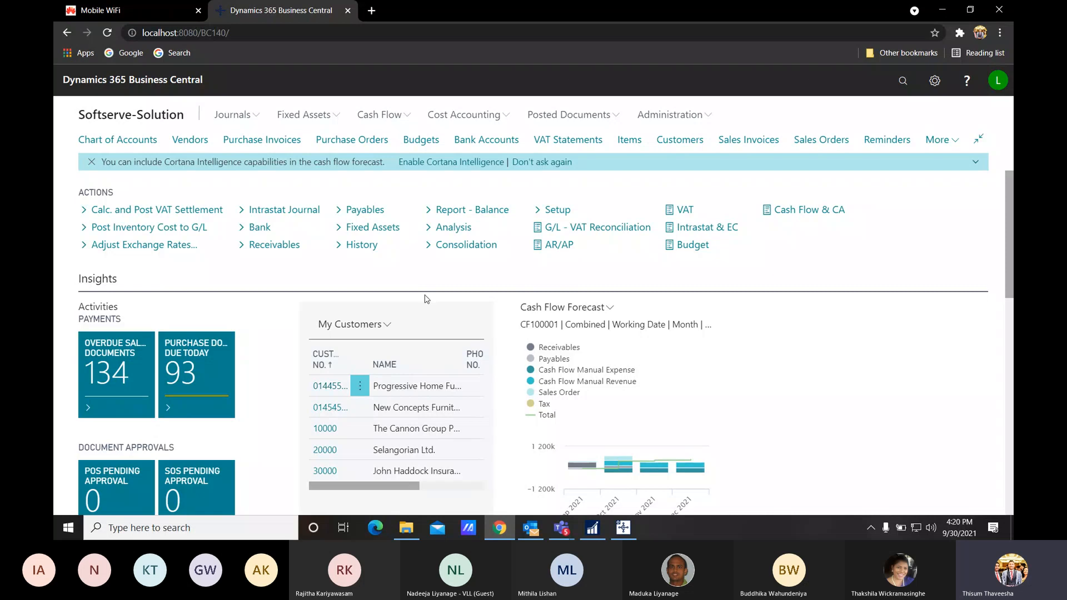
pyautogui.click(359, 140)
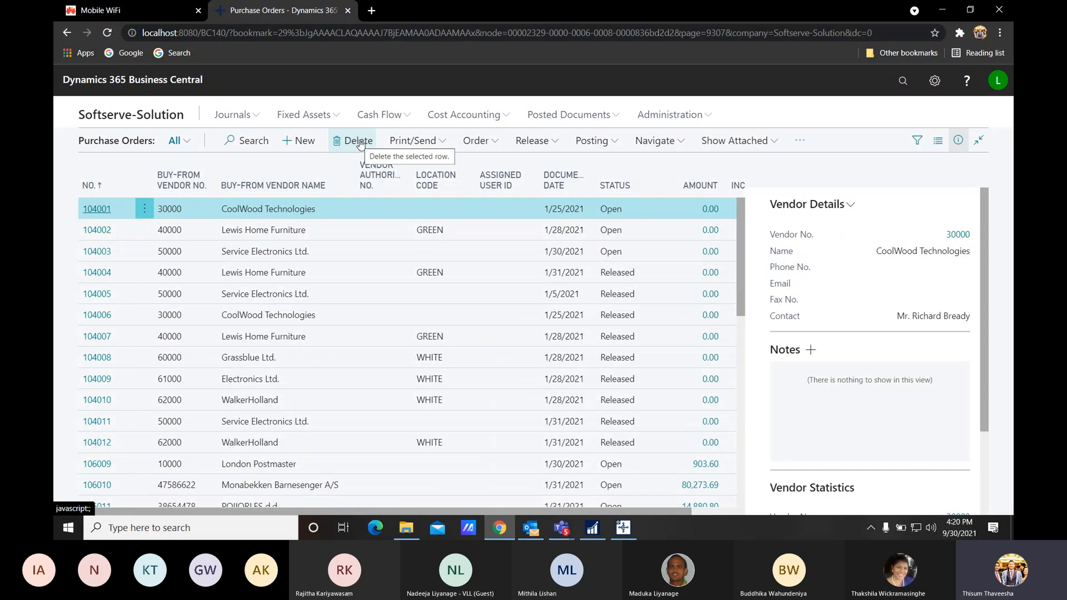
pyautogui.click(287, 146)
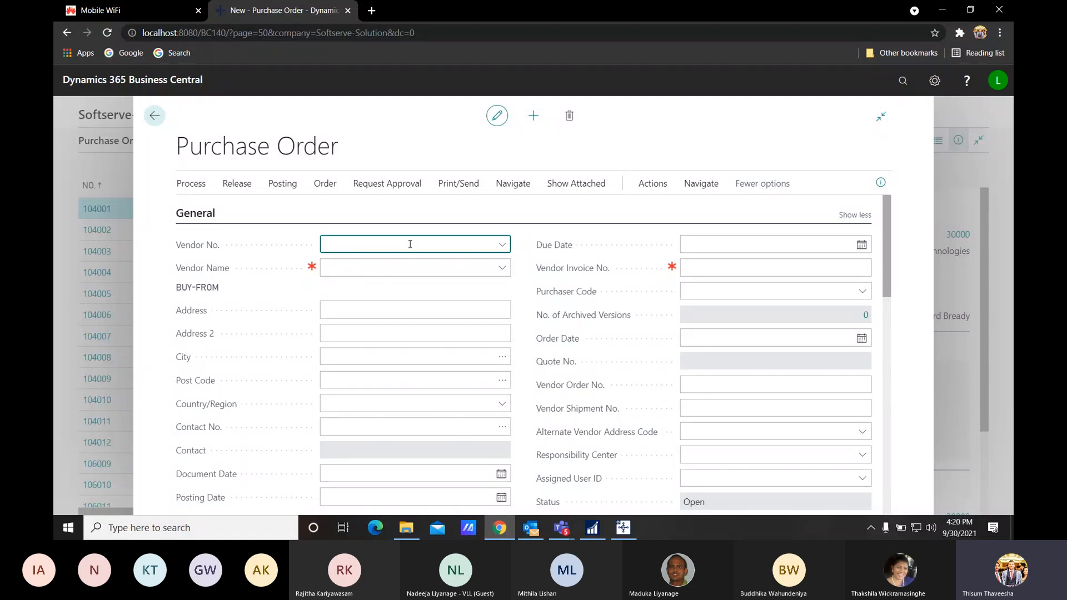
pyautogui.write('c00')
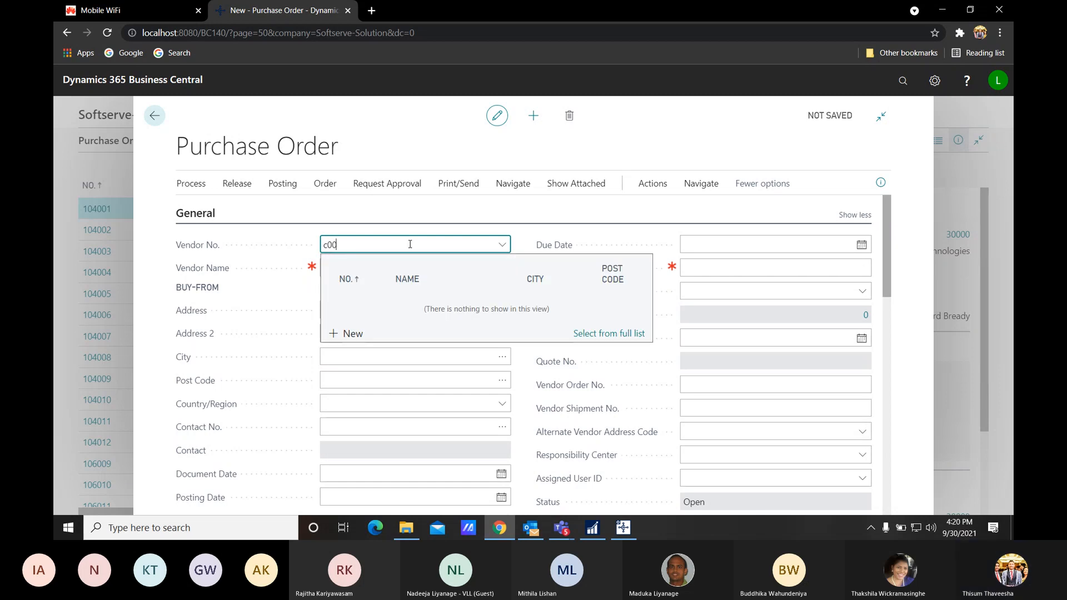
pyautogui.press('BackSpace')
pyautogui.press('BackSpace')
pyautogui.press('BackSpace')
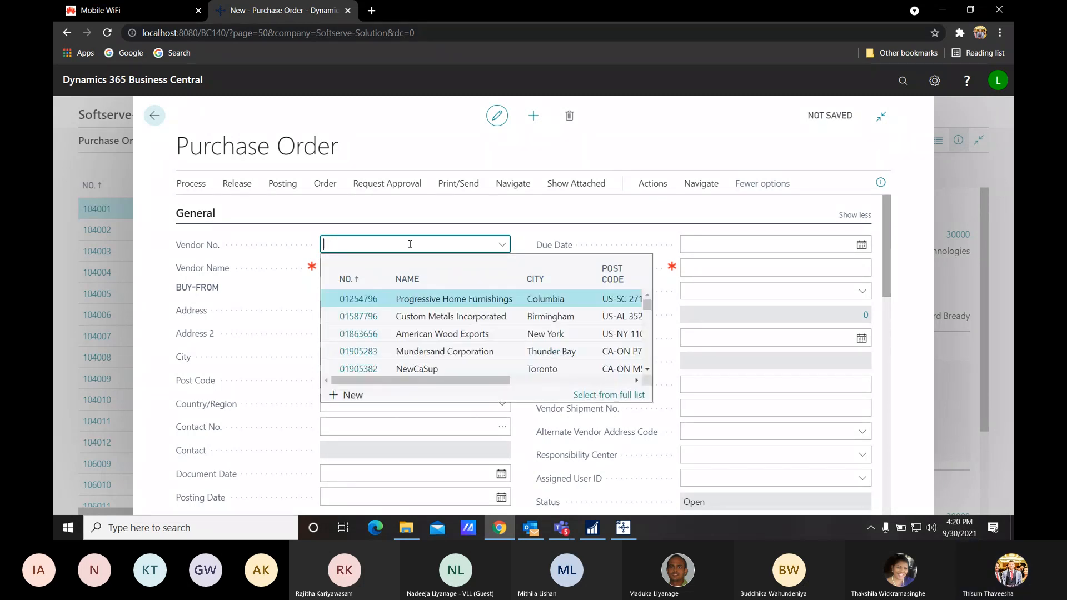
# Step: Set the purchase order's vendor to Technomedics and its Vendor Invoice No. to 896514
pyautogui.write('v000')
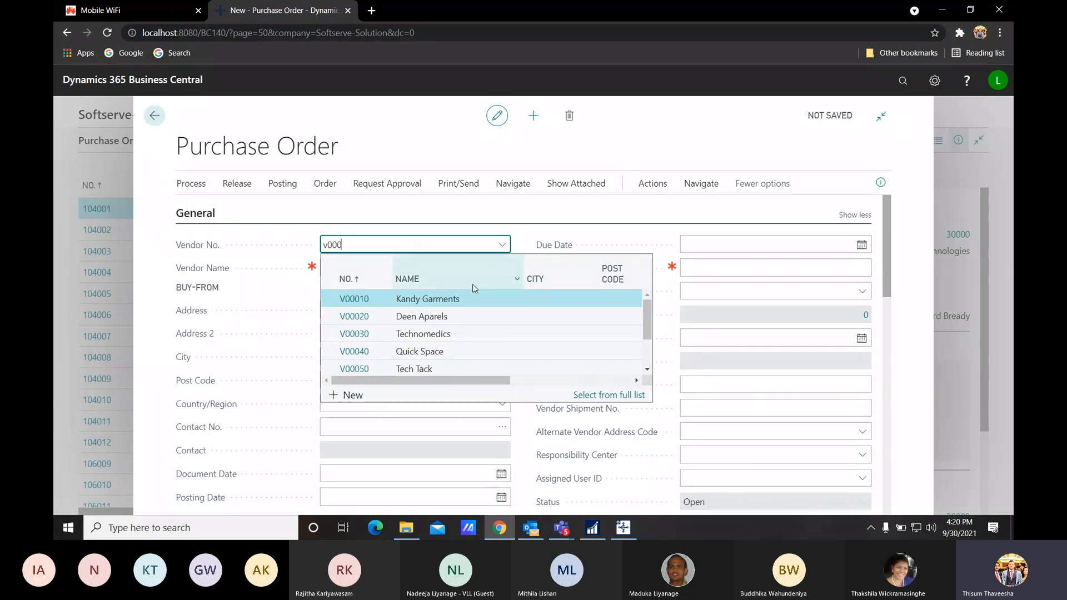
pyautogui.click(395, 339)
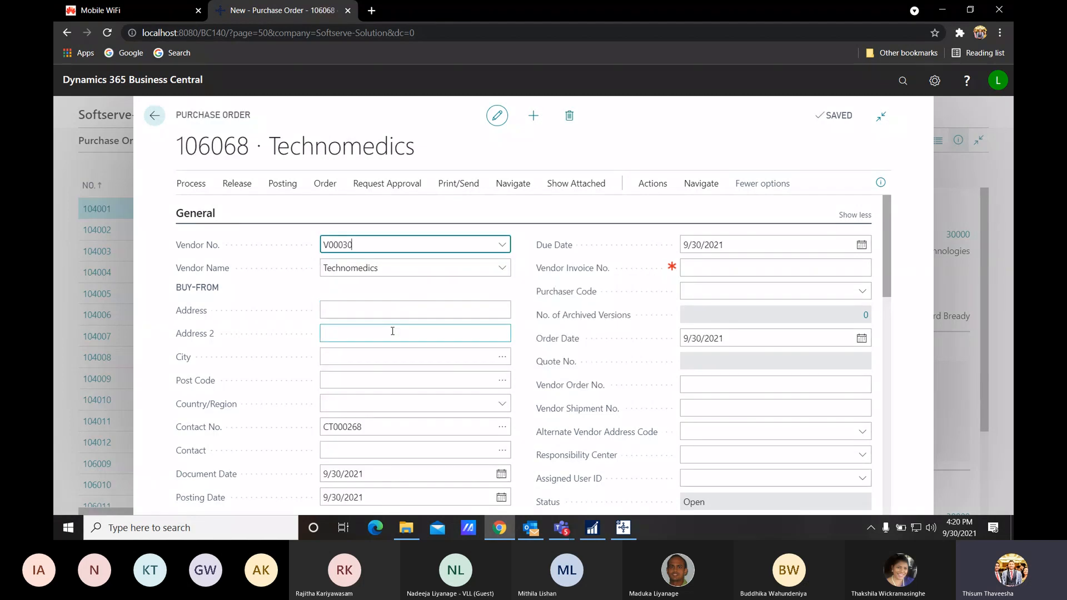
pyautogui.click(393, 331)
pyautogui.scroll(-1, 392, 332)
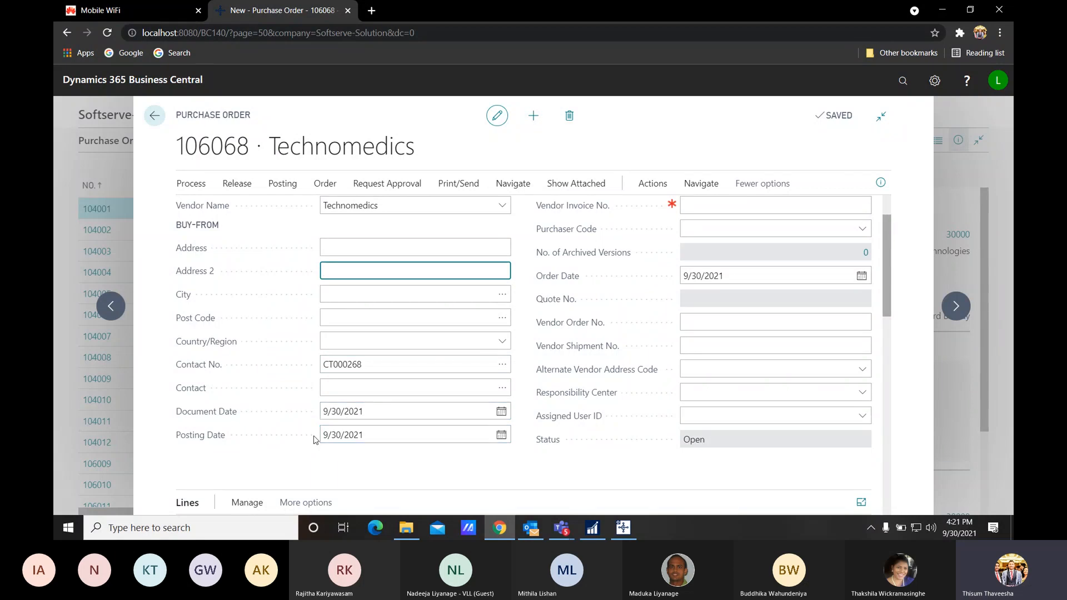
pyautogui.scroll(1, 578, 395)
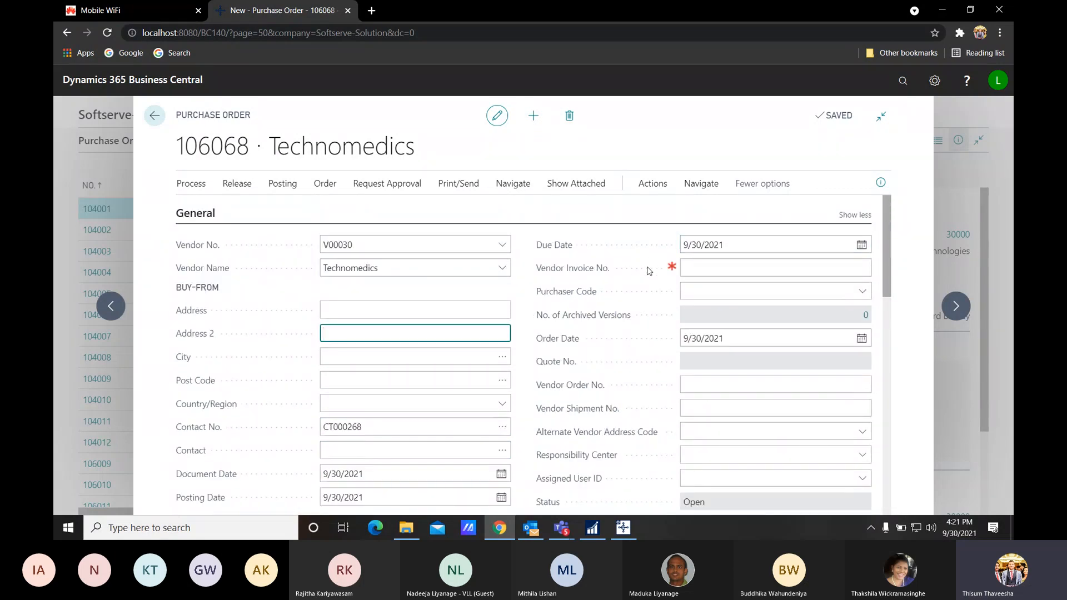
pyautogui.scroll(-1, 504, 439)
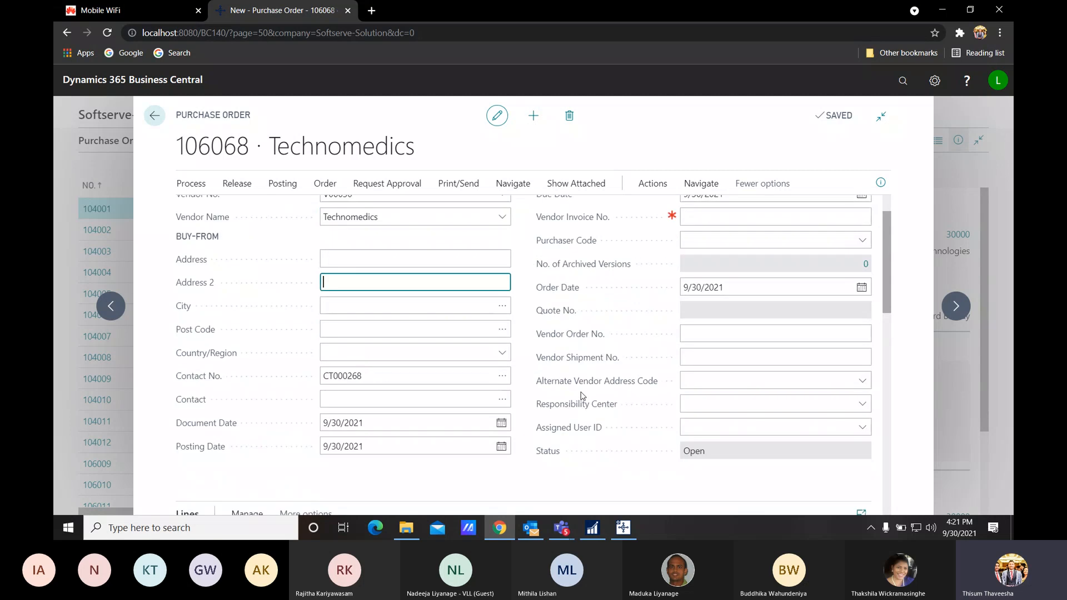
pyautogui.scroll(1, 639, 333)
pyautogui.click(712, 271)
pyautogui.write('896514')
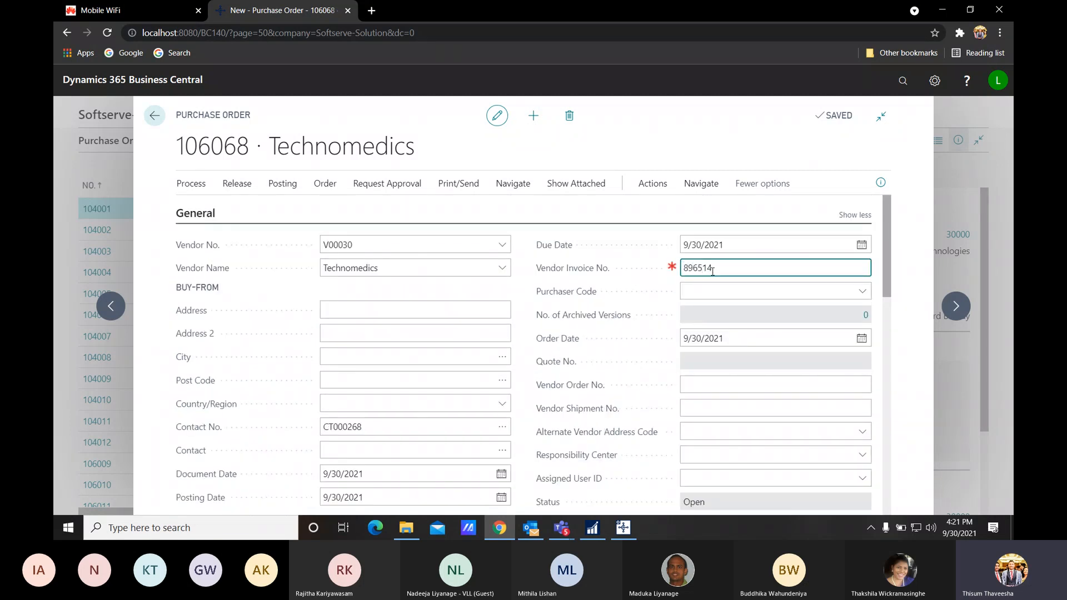
pyautogui.press('Tab')
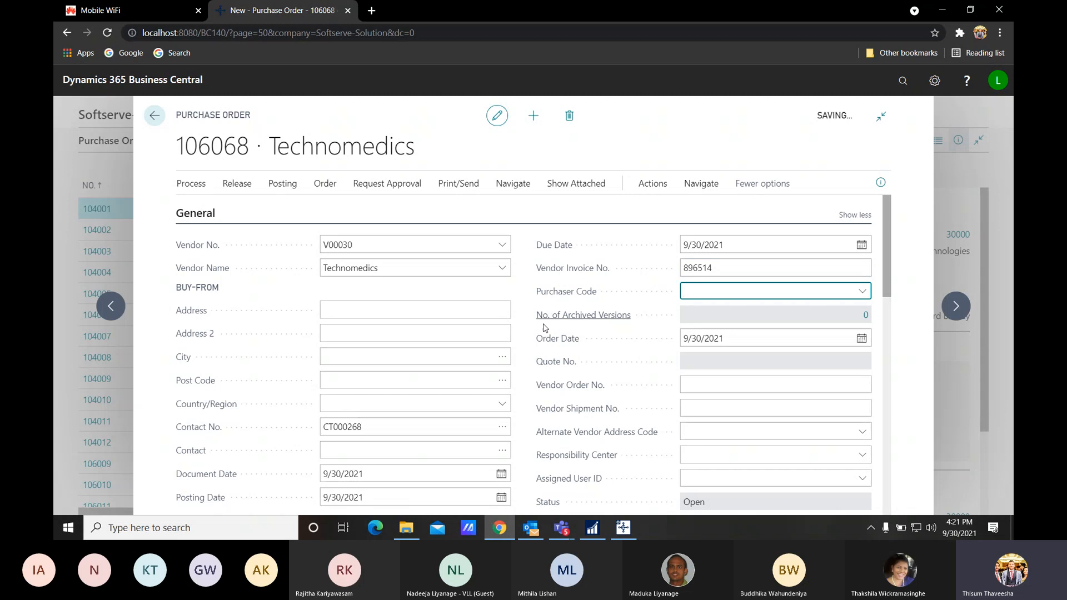
# Step: Look over the available line types and the purchase order's General and Lines sections
pyautogui.scroll(-2, 541, 328)
pyautogui.scroll(-3, 542, 328)
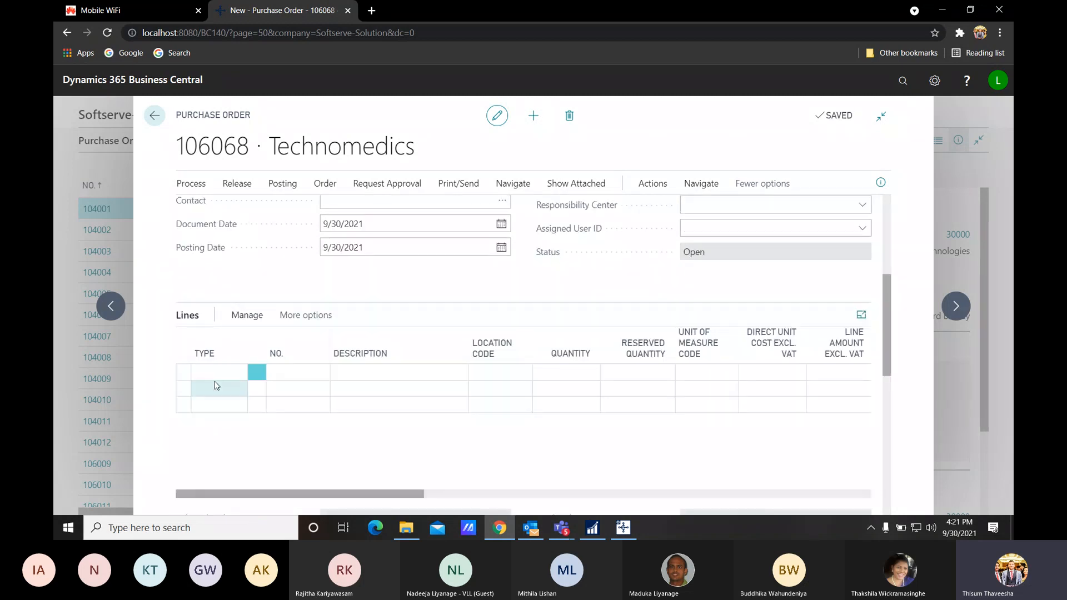
pyautogui.click(216, 386)
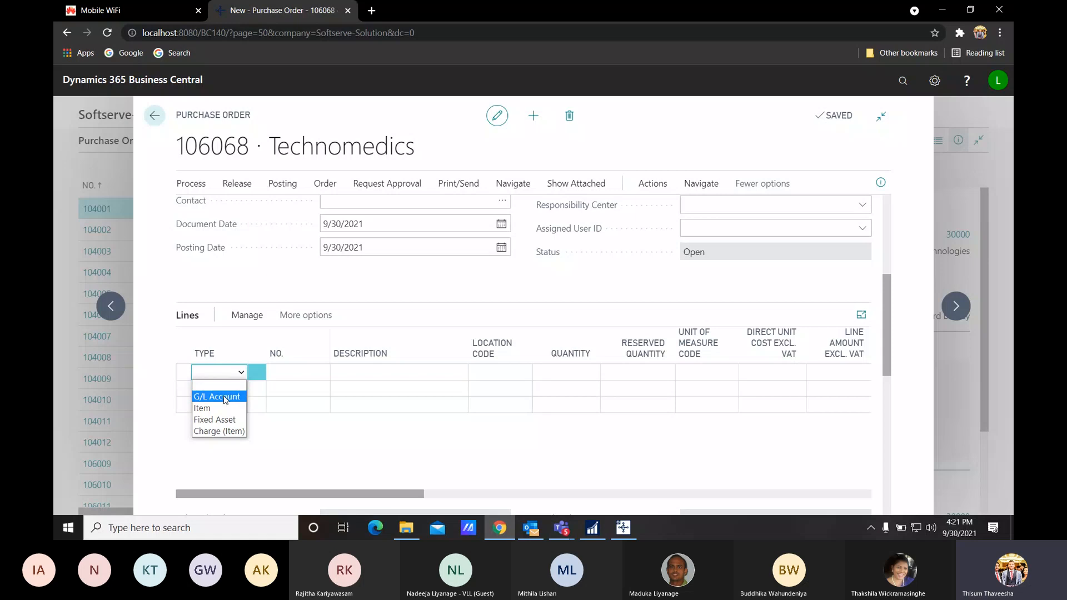
pyautogui.scroll(5, 859, 215)
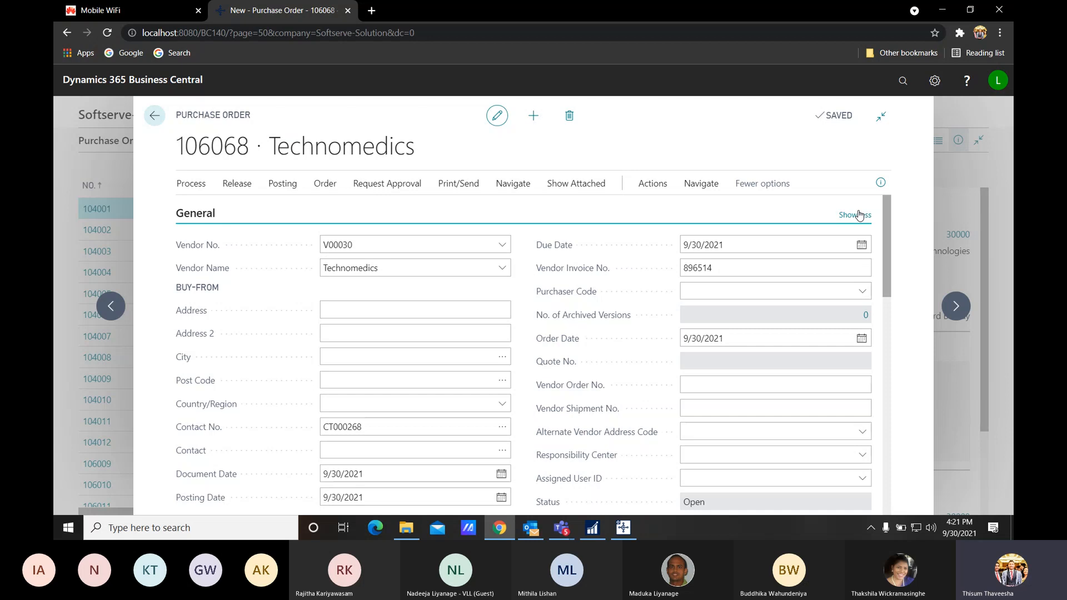
pyautogui.moveTo(545, 264)
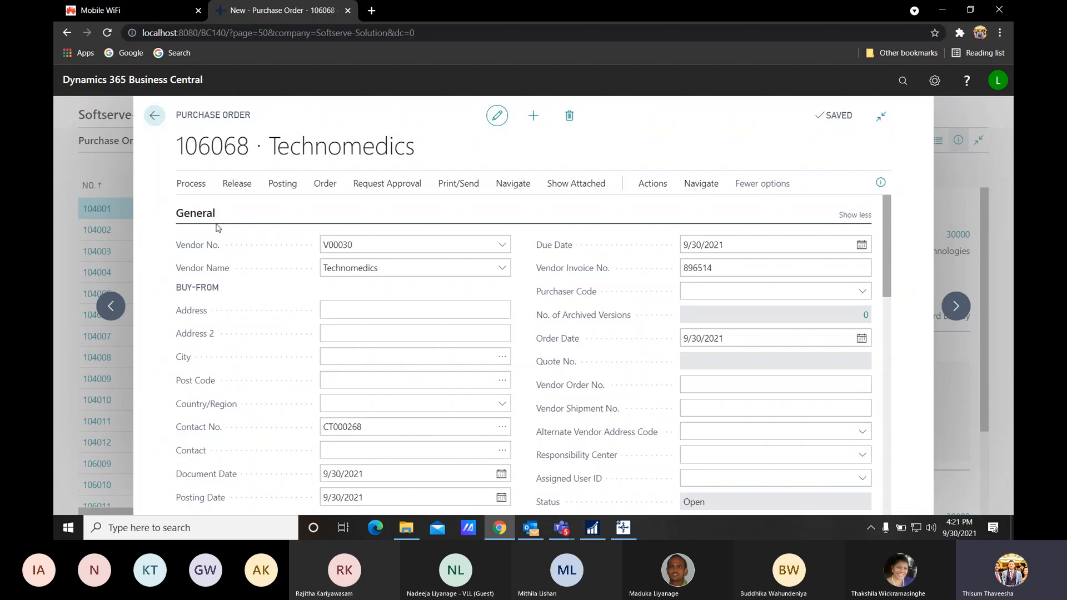
pyautogui.scroll(-5, 264, 228)
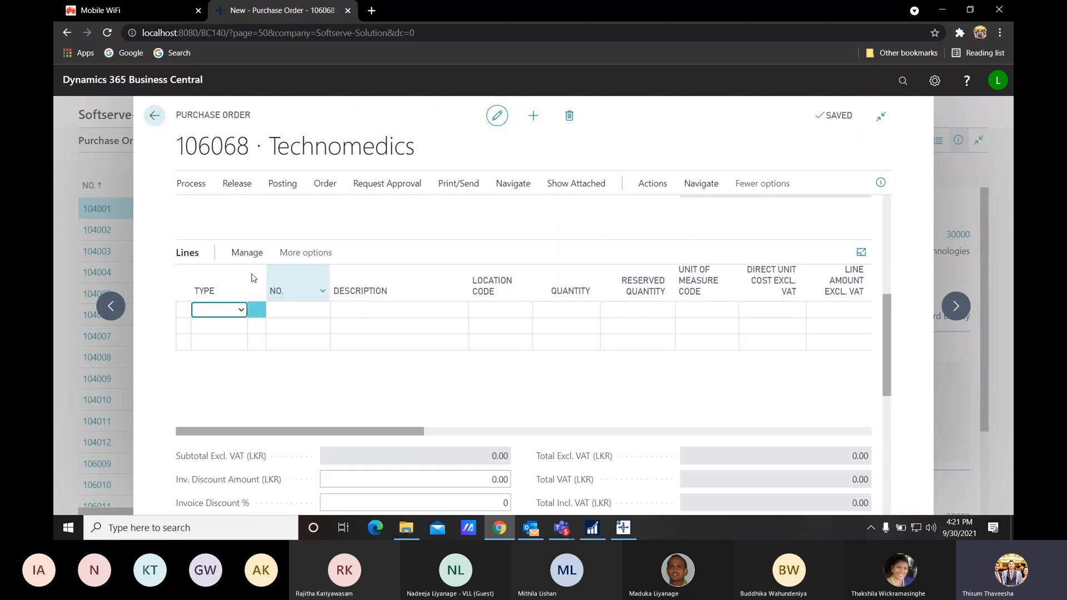
pyautogui.scroll(3, 685, 280)
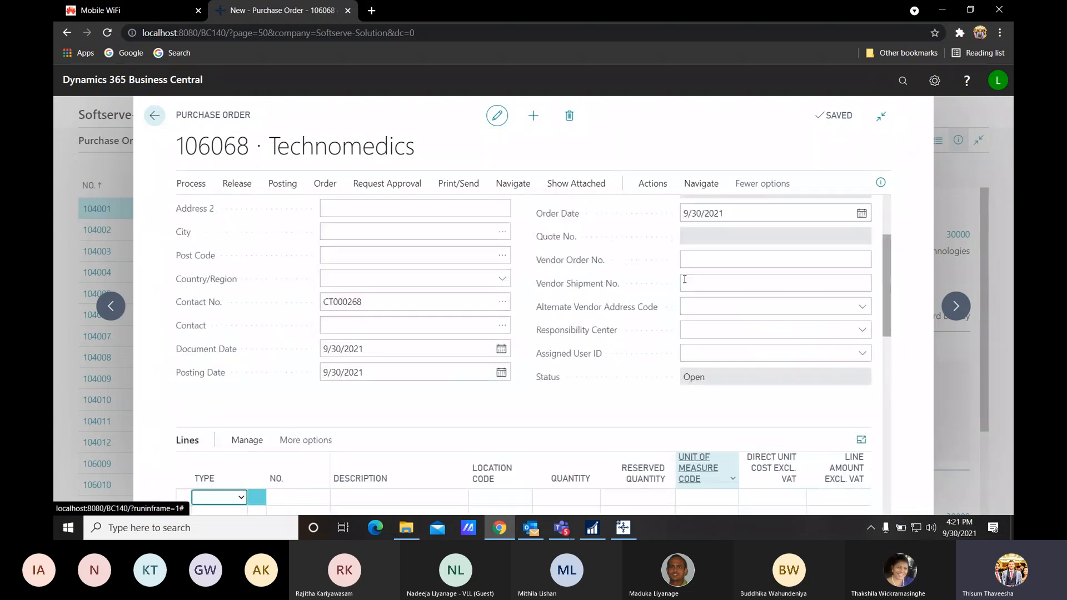
pyautogui.scroll(2, 685, 279)
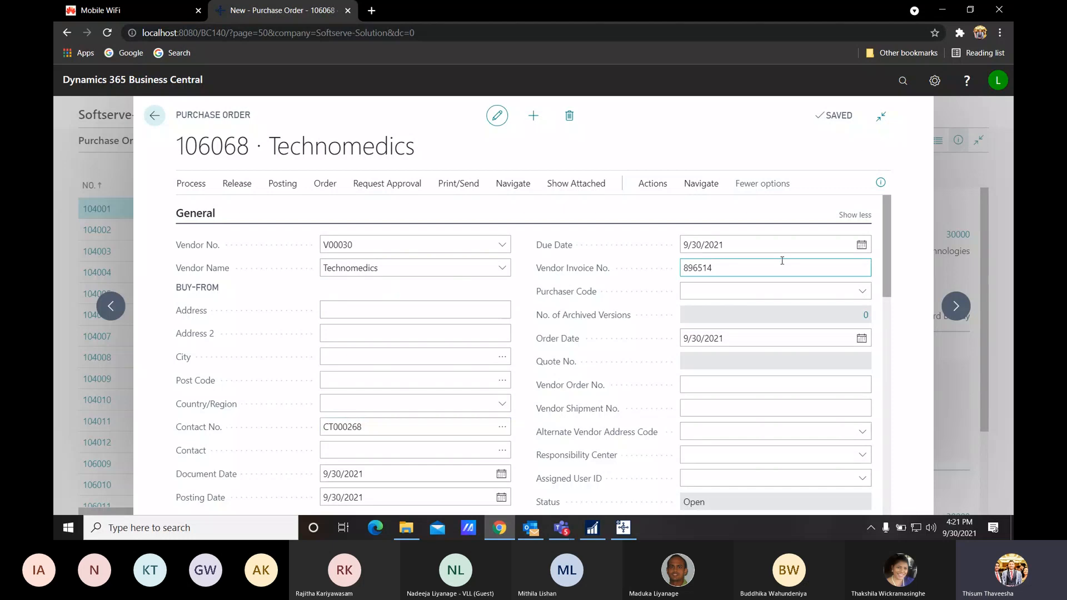
pyautogui.scroll(-5, 782, 261)
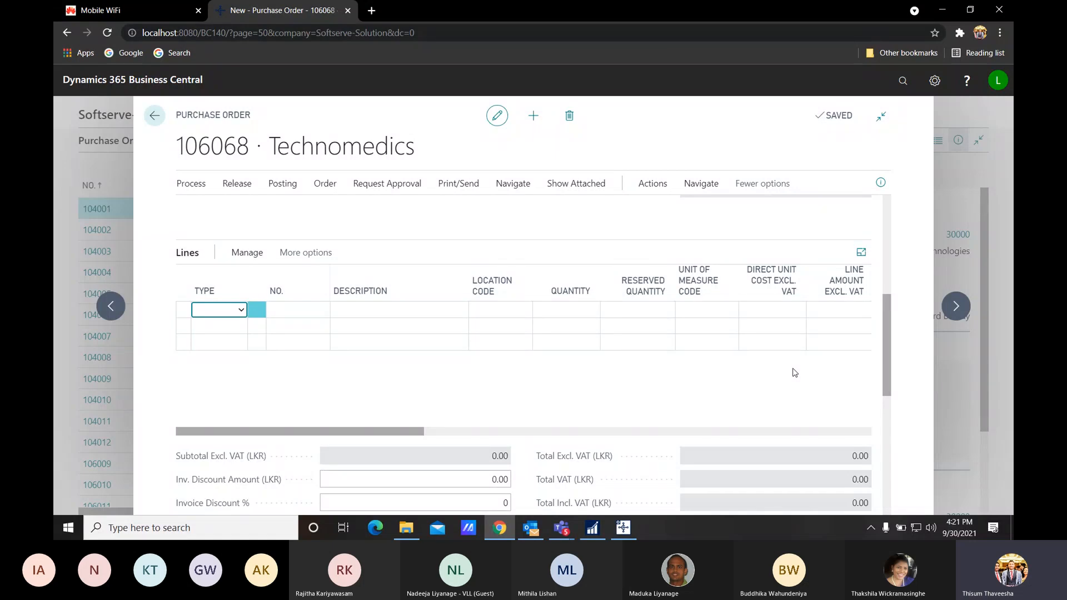
# Step: Add a purchase order line of type Fixed Asset for the Swift Car asset, FA000150
pyautogui.click(241, 311)
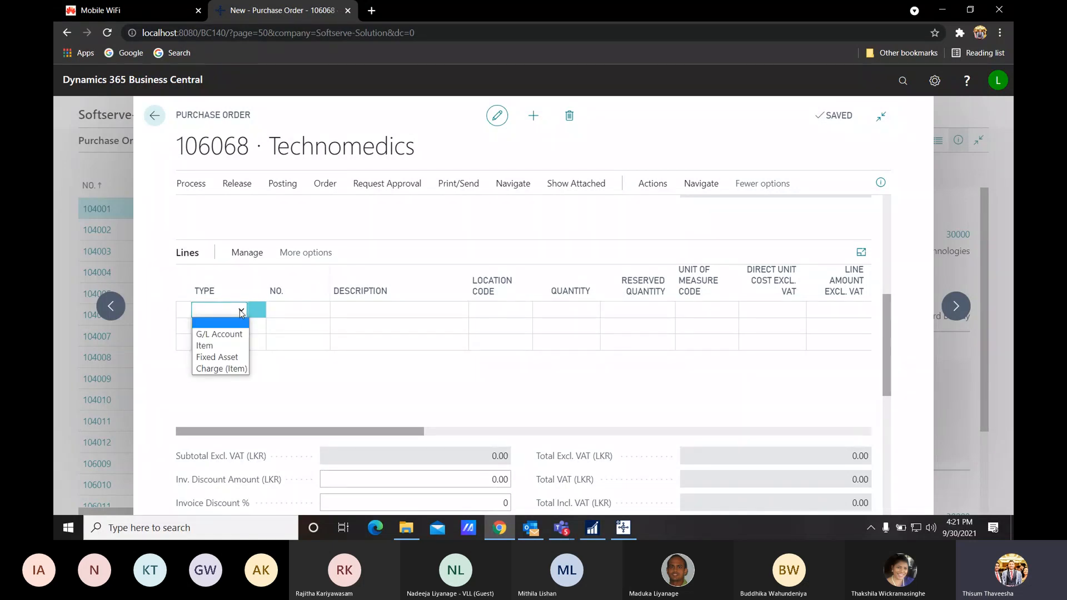
pyautogui.click(226, 357)
pyautogui.click(288, 310)
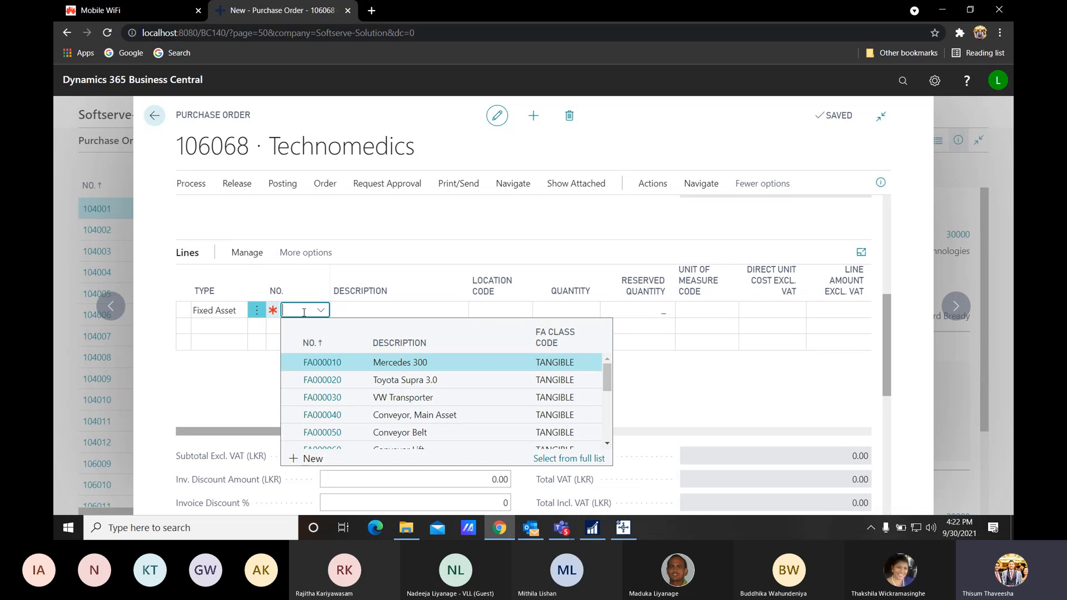
pyautogui.scroll(-3, 345, 439)
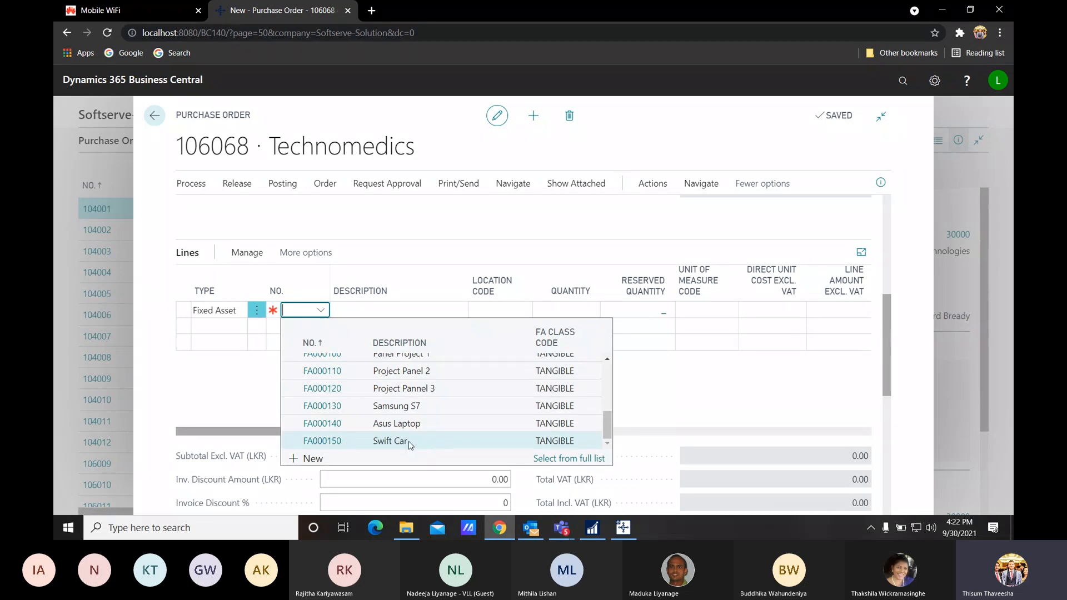
pyautogui.click(345, 439)
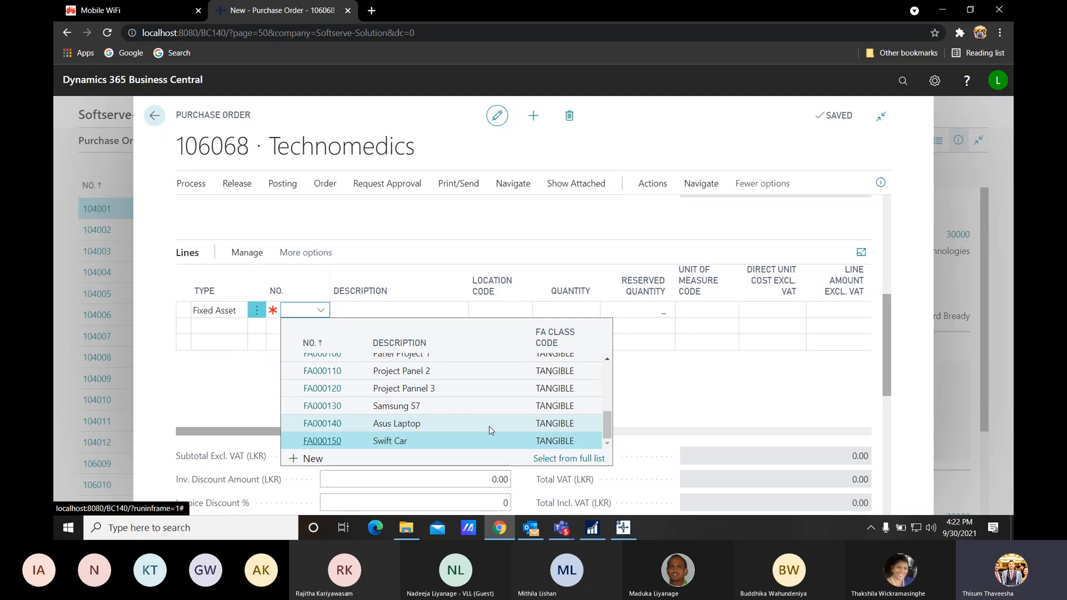
pyautogui.press('Tab')
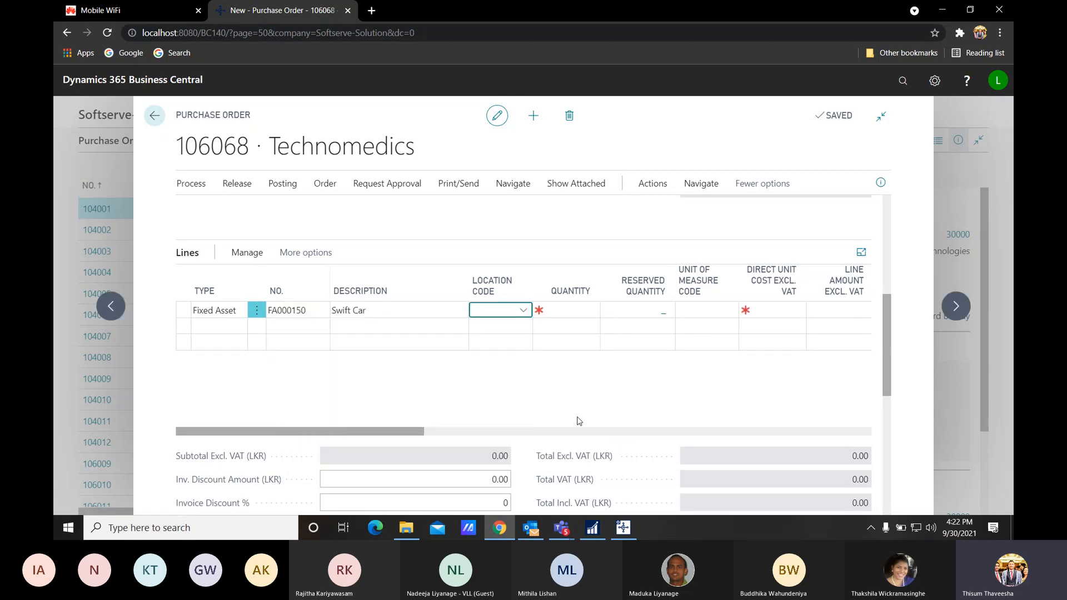
# Step: Set the Swift Car line's quantity to 1 and its direct unit cost excluding VAT to 100,000
pyautogui.press('Tab')
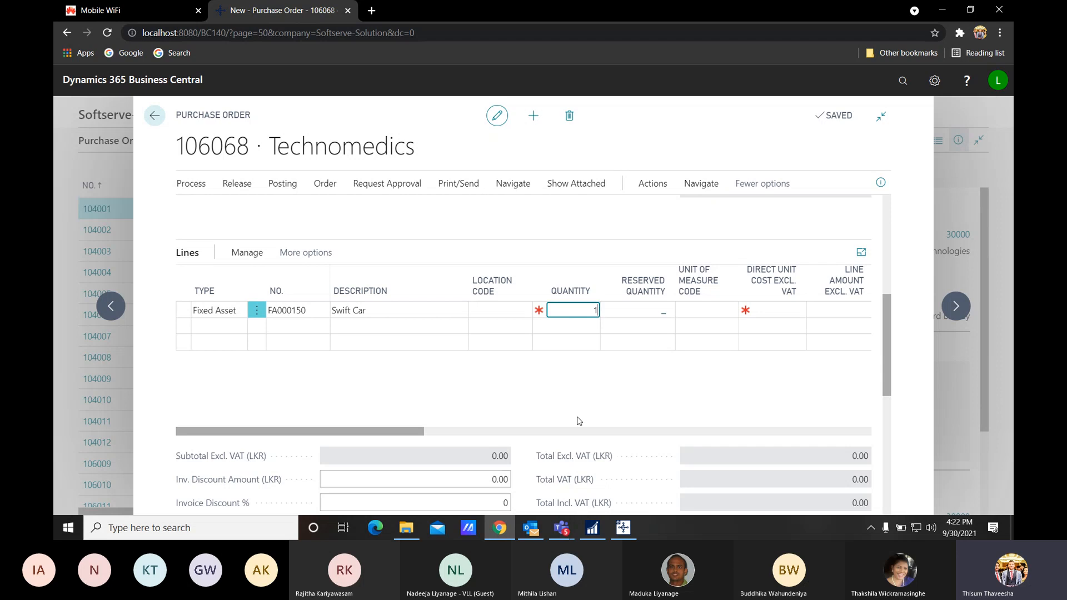
pyautogui.click(578, 421)
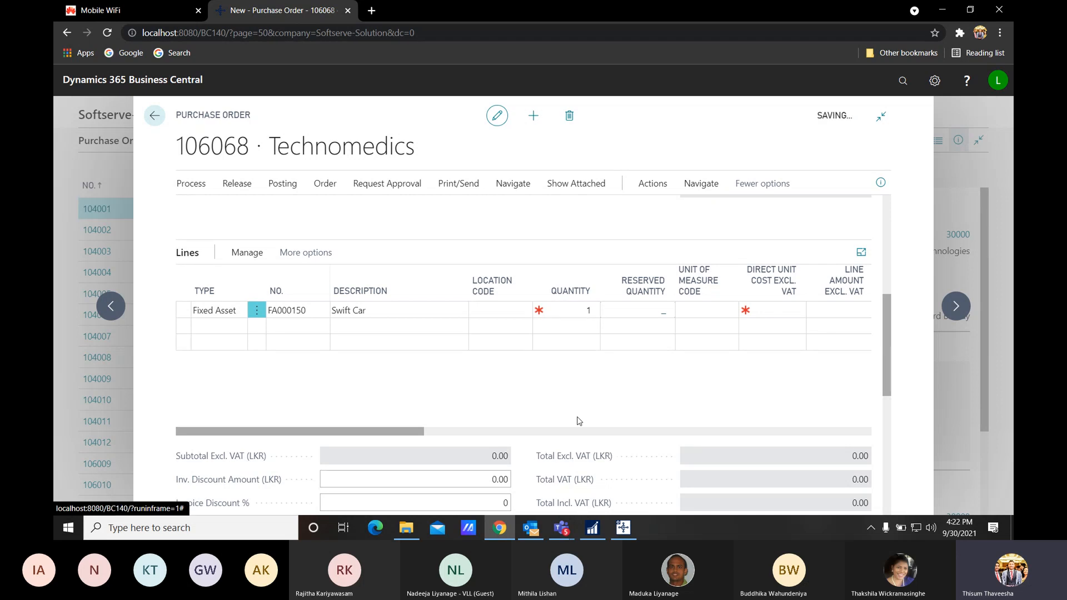
pyautogui.click(774, 311)
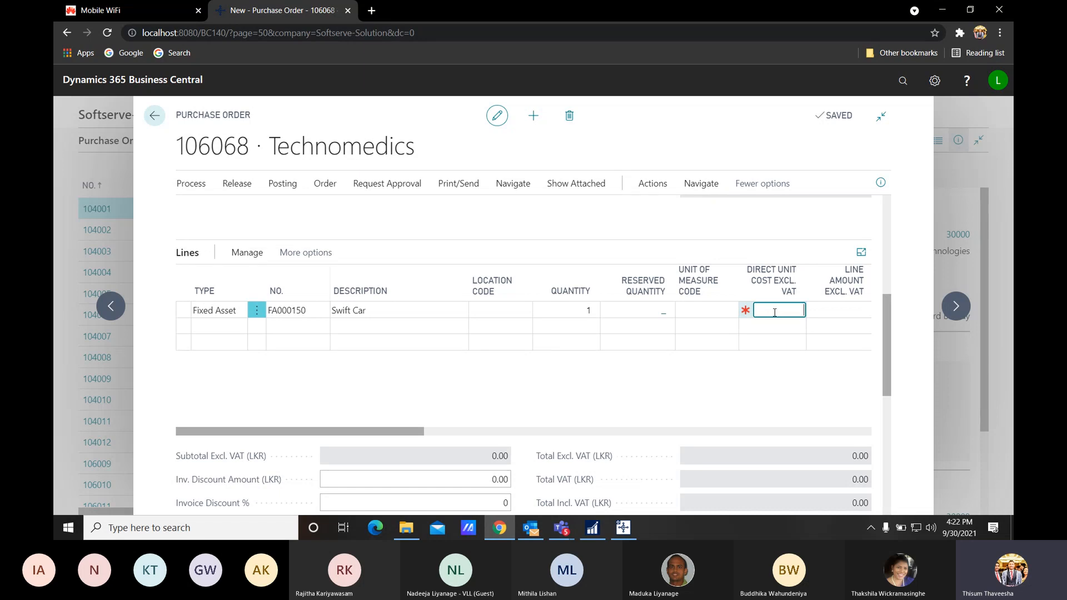
pyautogui.write('100000')
pyautogui.press('Tab')
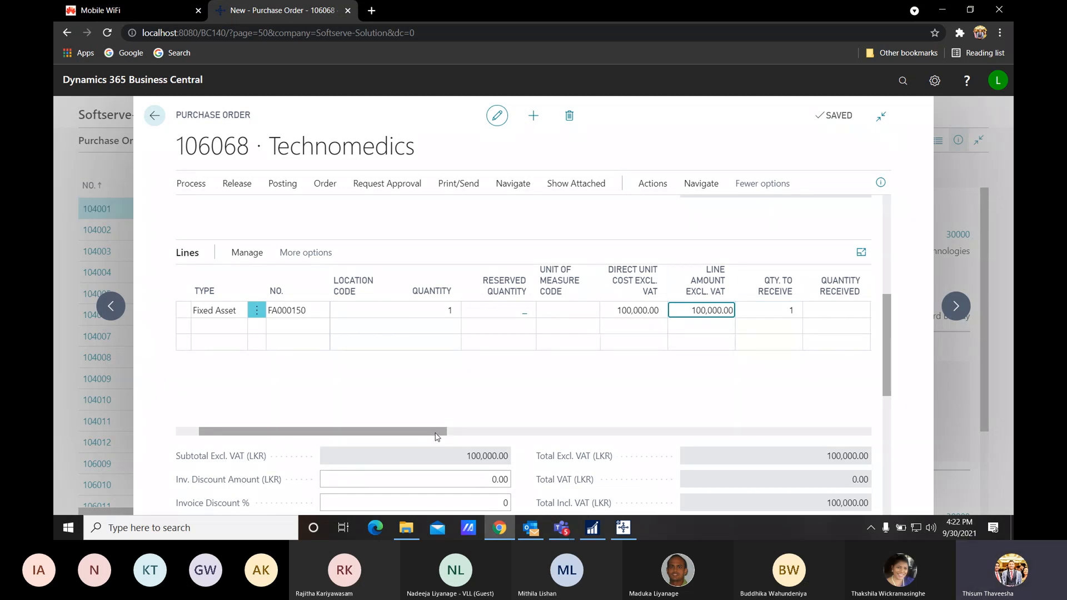
pyautogui.moveTo(438, 432); pyautogui.dragTo(324, 432)
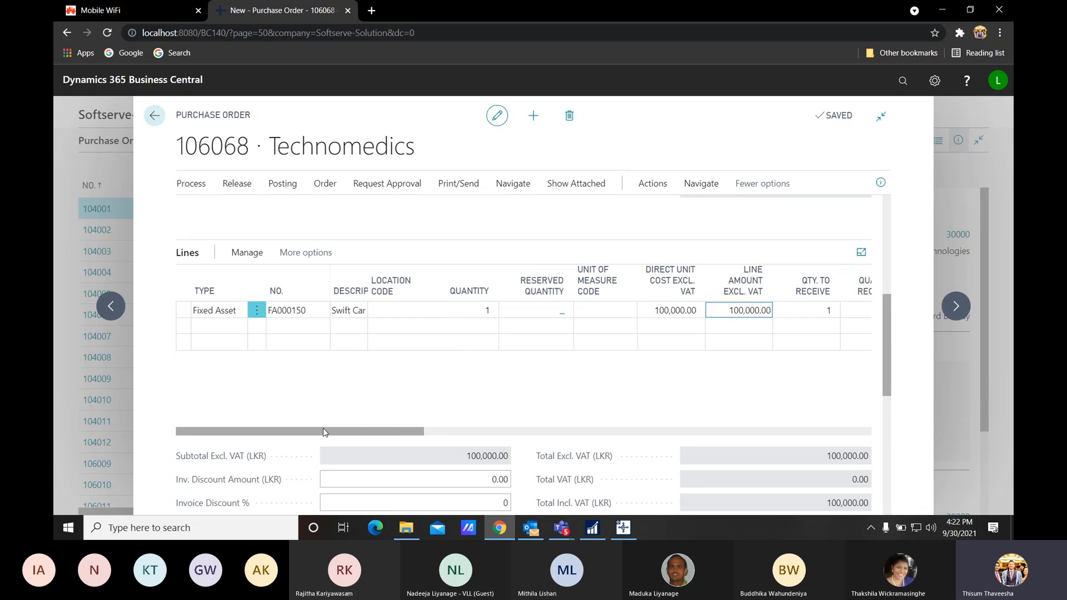
# Step: Preview the posting of the purchase order and examine the accounts and amounts of its G/L entries
pyautogui.scroll(5, 324, 432)
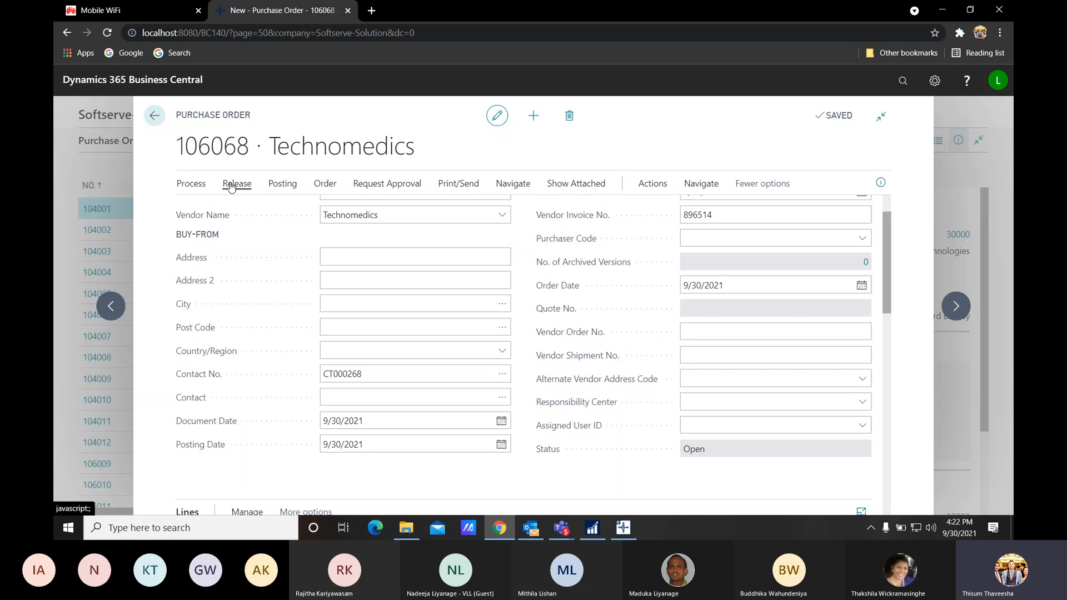
pyautogui.click(282, 184)
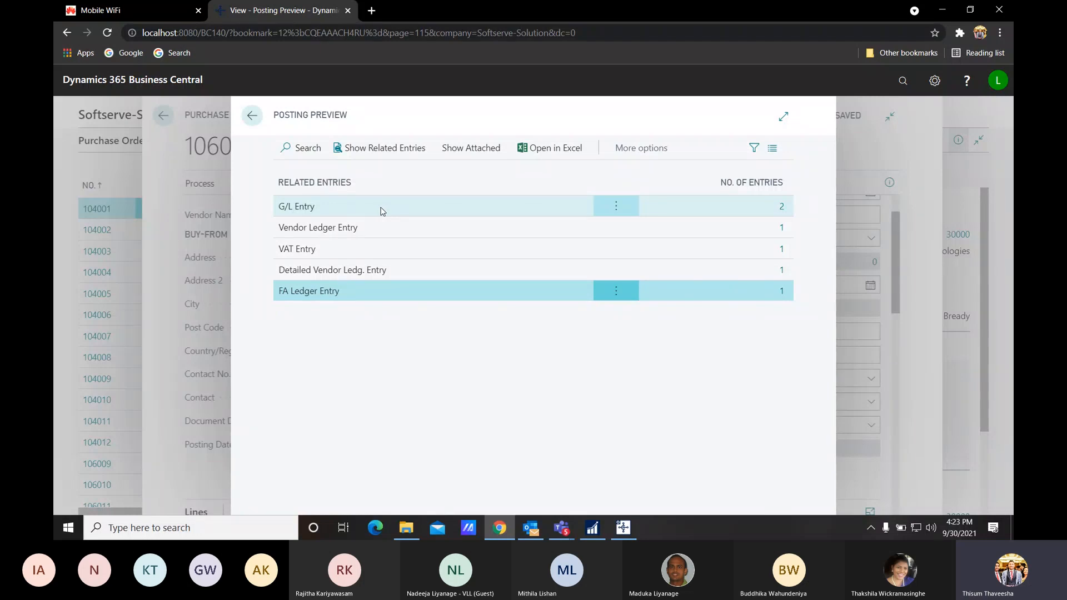
pyautogui.click(782, 209)
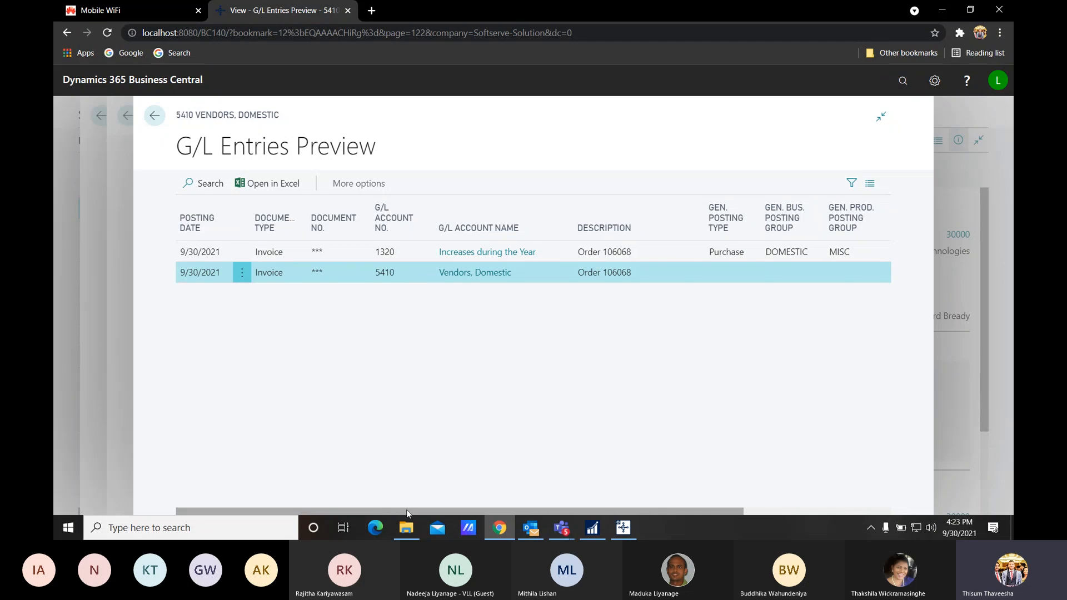
pyautogui.moveTo(406, 512); pyautogui.dragTo(459, 511)
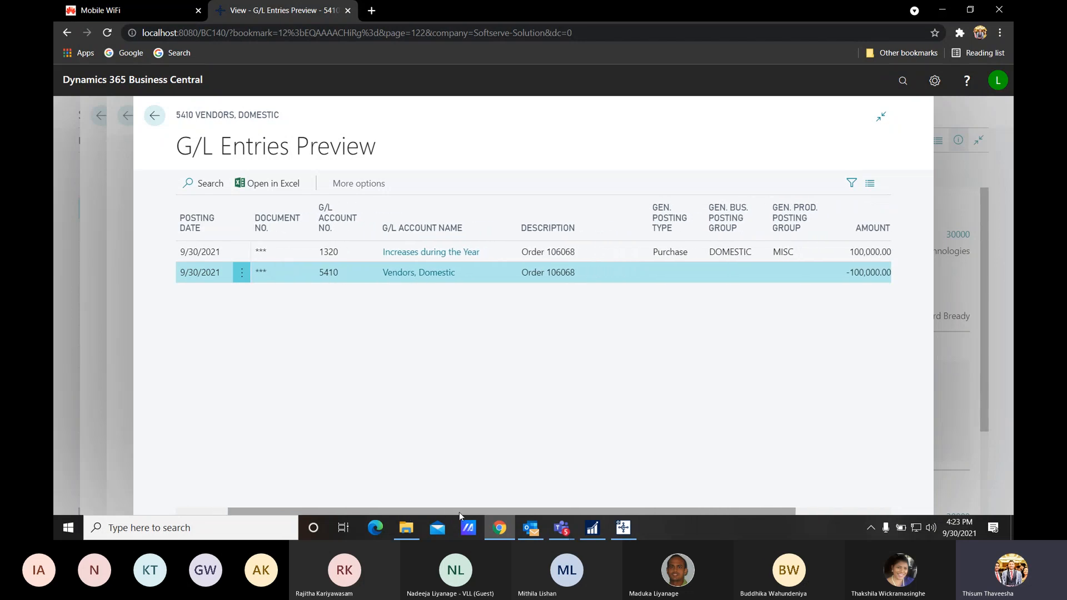
pyautogui.click(338, 252)
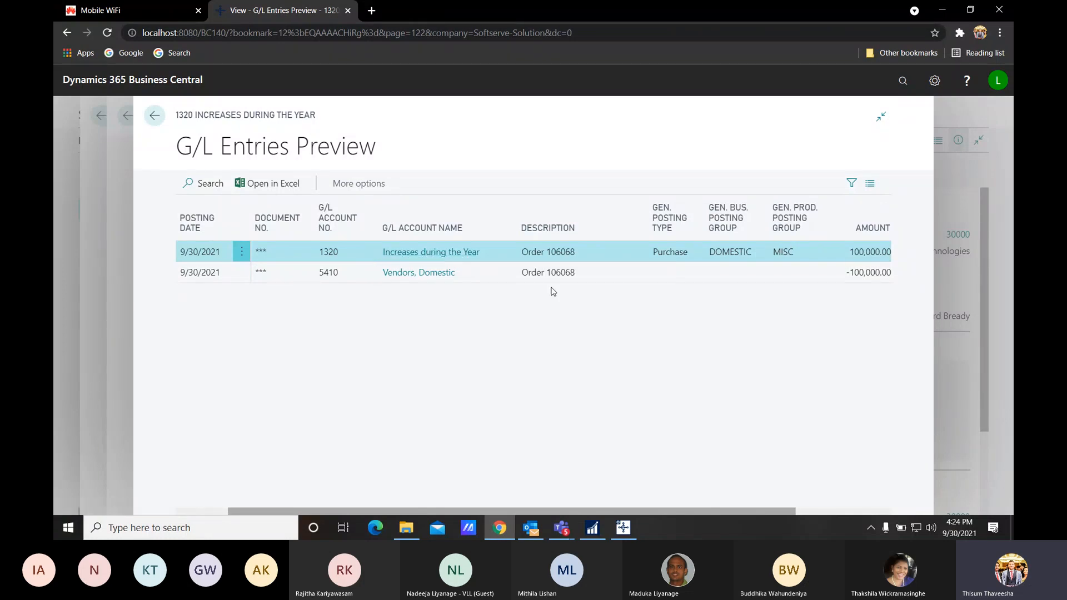
pyautogui.click(155, 116)
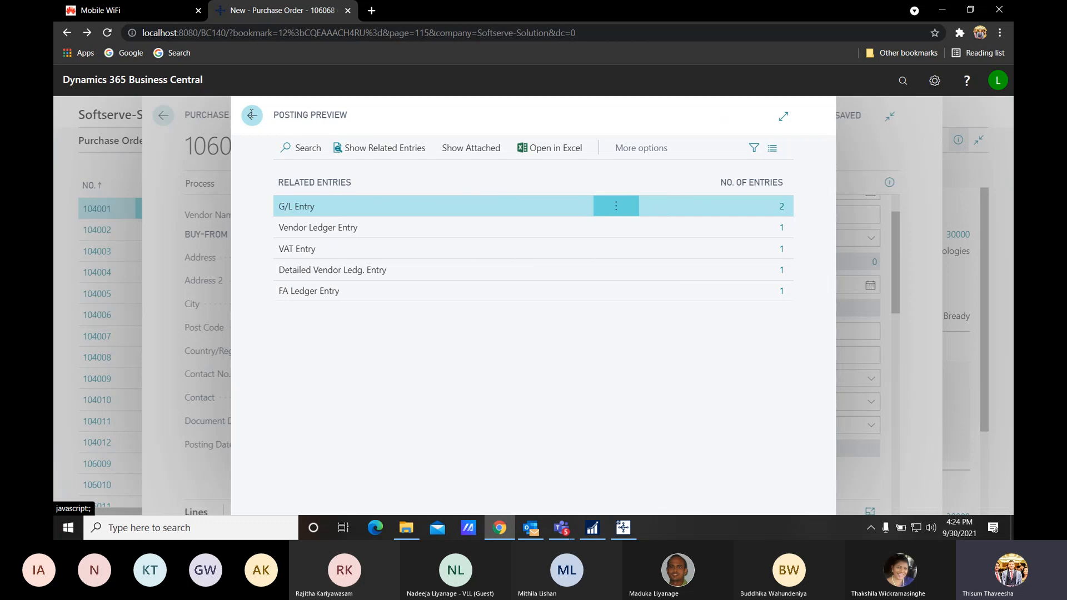
pyautogui.click(252, 115)
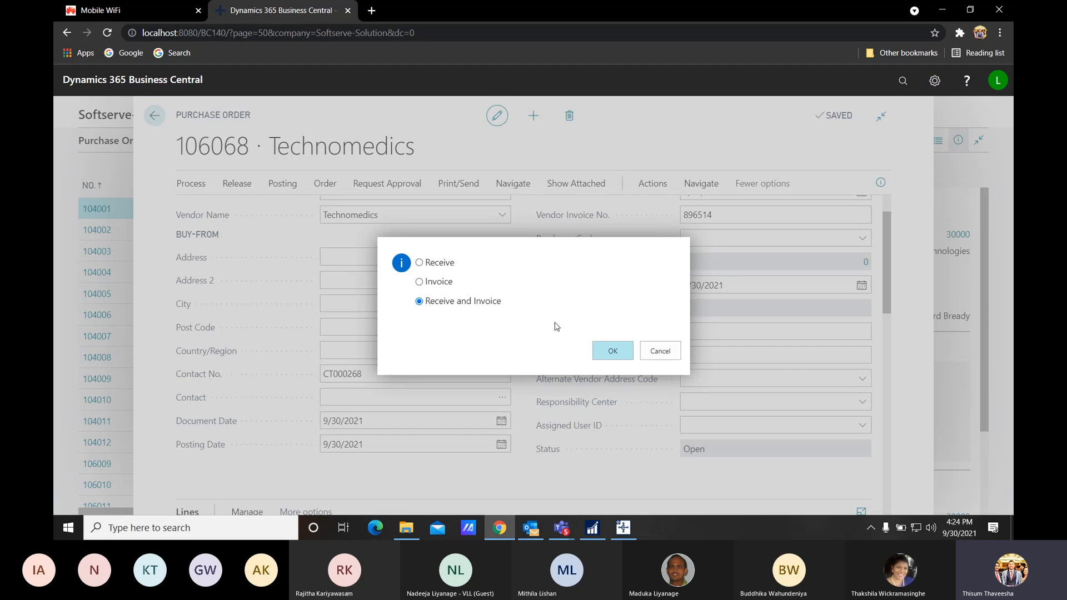
# Step: Post the purchase order with Receive and Invoice, view the posted purchase invoice, and return to the home page
pyautogui.click(614, 350)
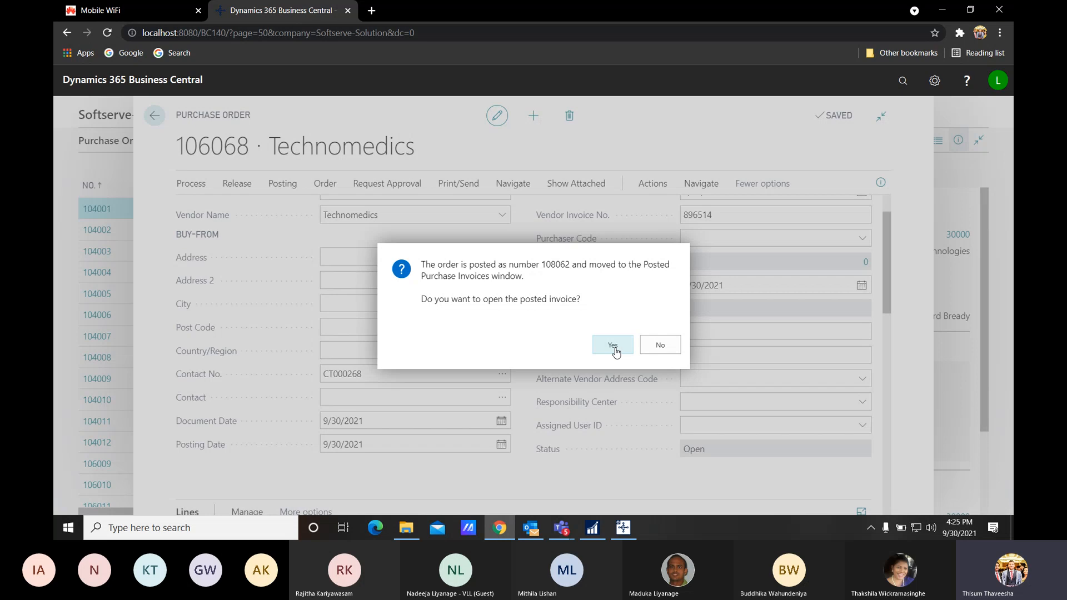
pyautogui.click(615, 348)
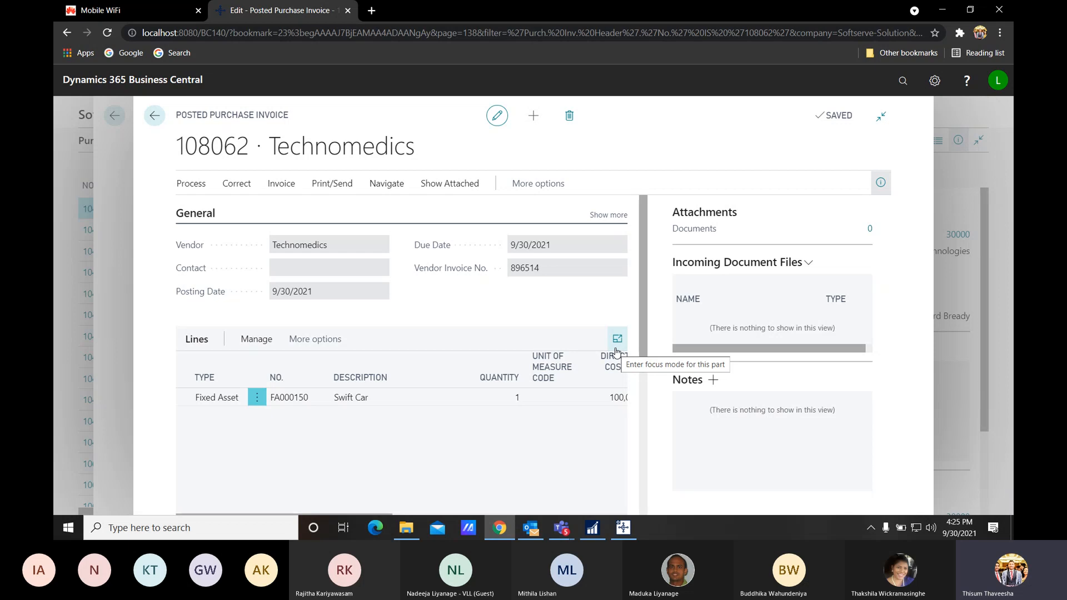
pyautogui.hotkey('alt', 'Left')
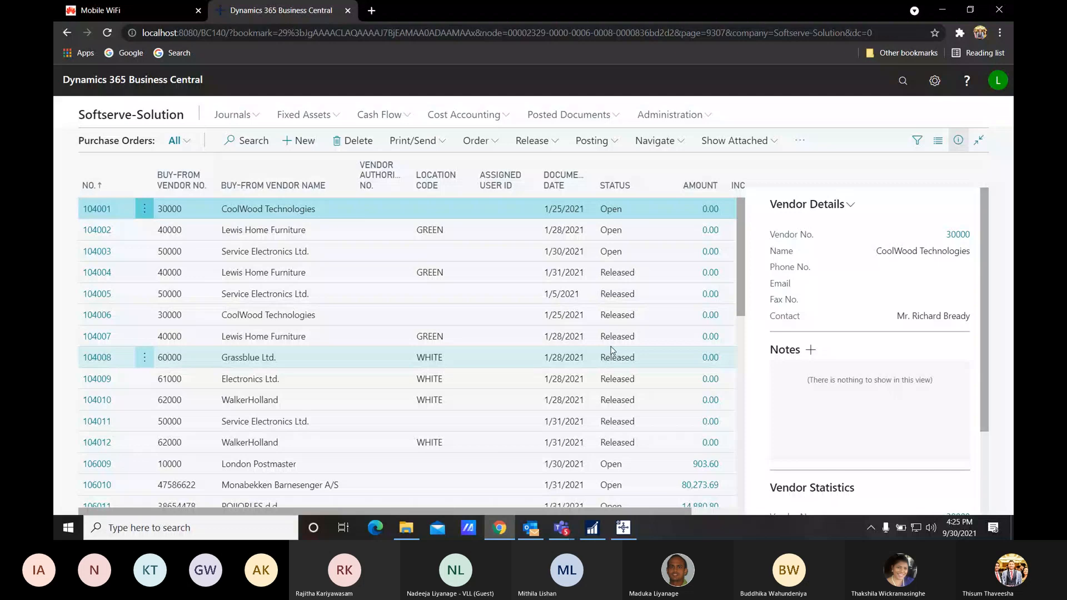
pyautogui.press('Escape')
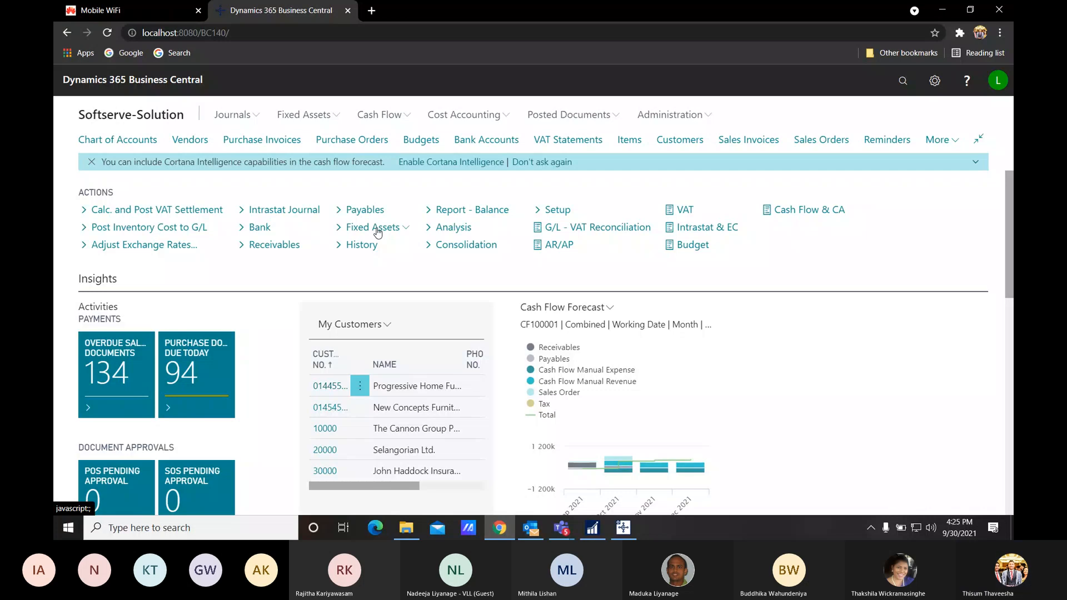
# Step: Find the Swift Car fixed asset card, FA000150, and examine the FA ledger entries behind its book value
pyautogui.click(902, 81)
pyautogui.write('fixed as')
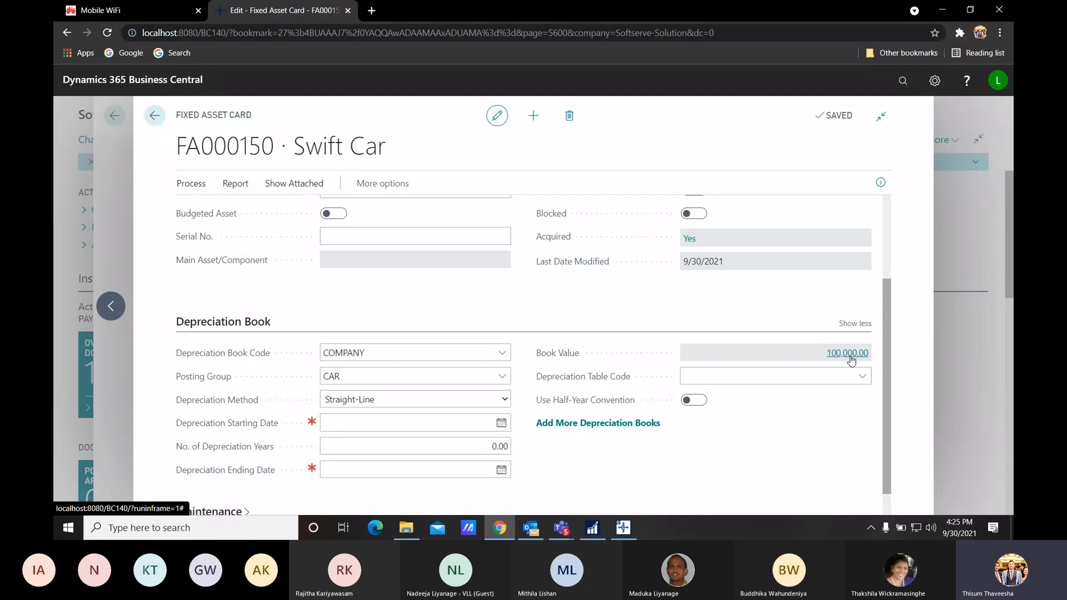
pyautogui.click(848, 353)
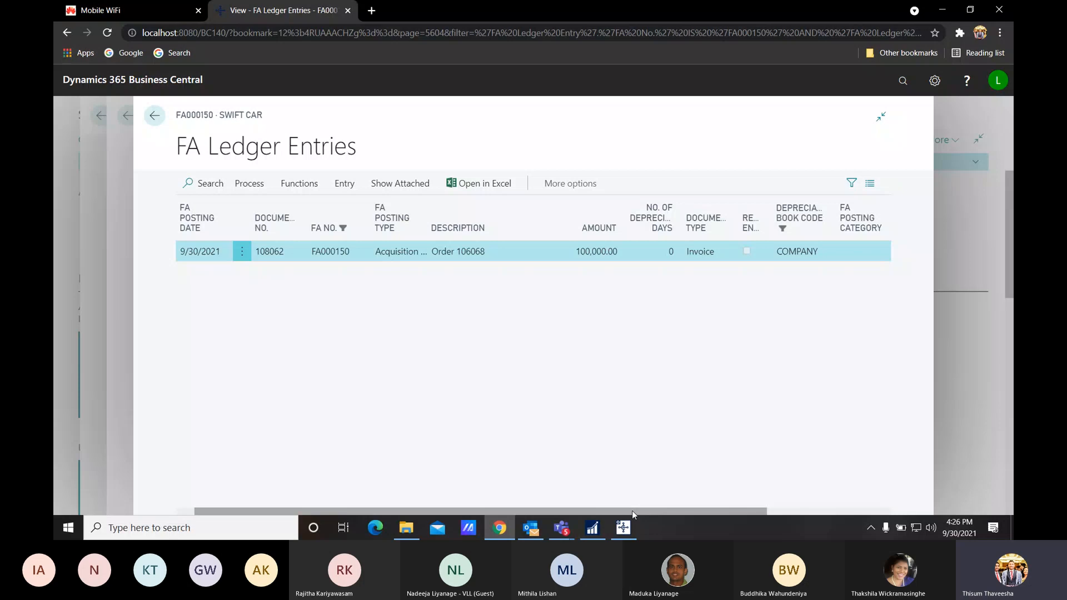
pyautogui.press('Escape')
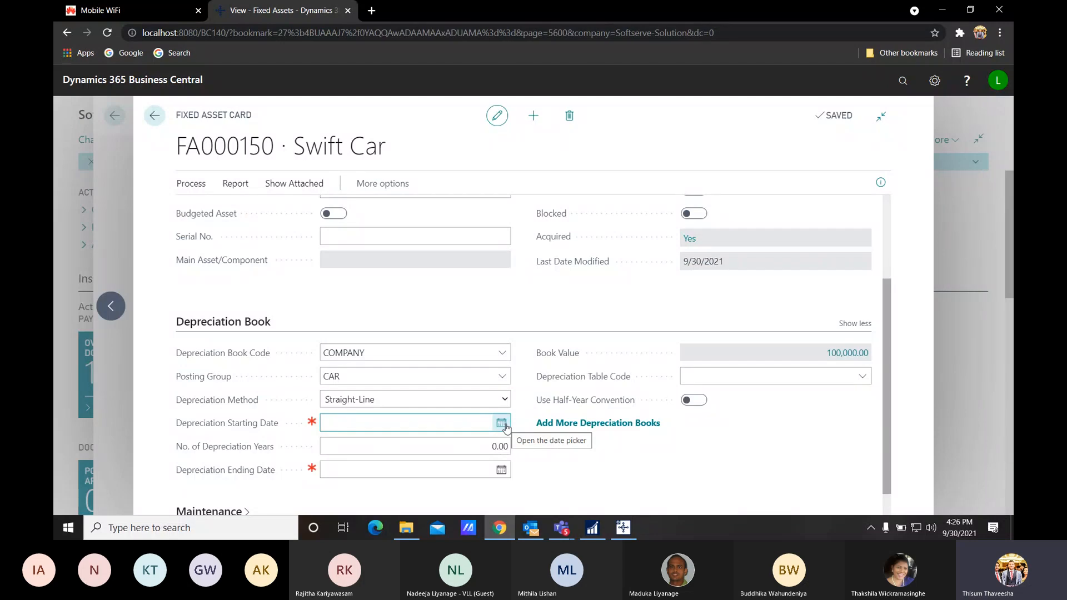
# Step: Set Swift Car's depreciation starting date to 9/1/2021 and its number of depreciation years to 3
pyautogui.click(502, 424)
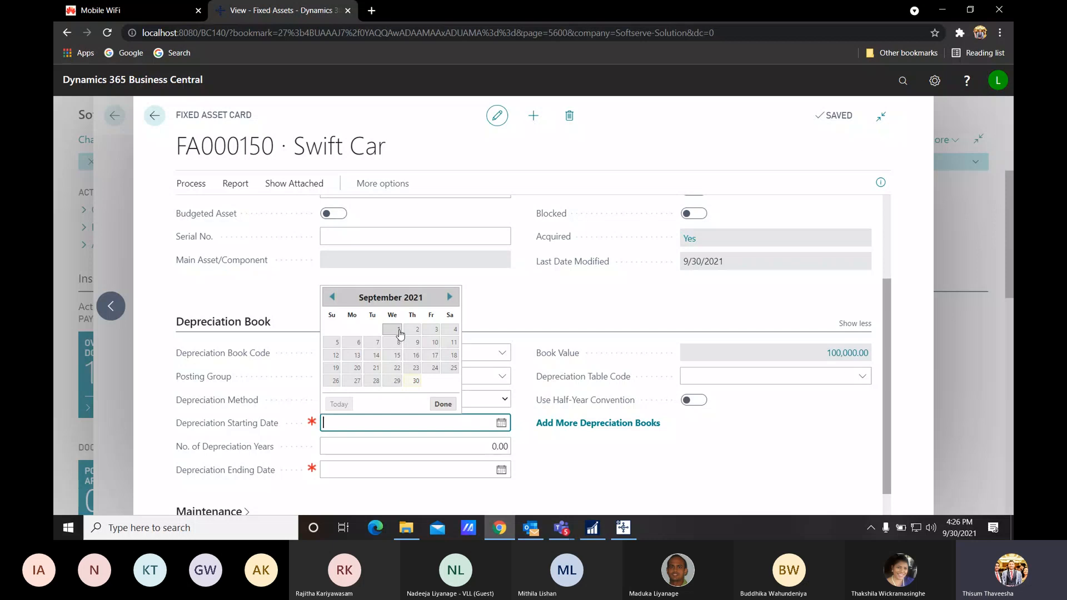
pyautogui.click(400, 333)
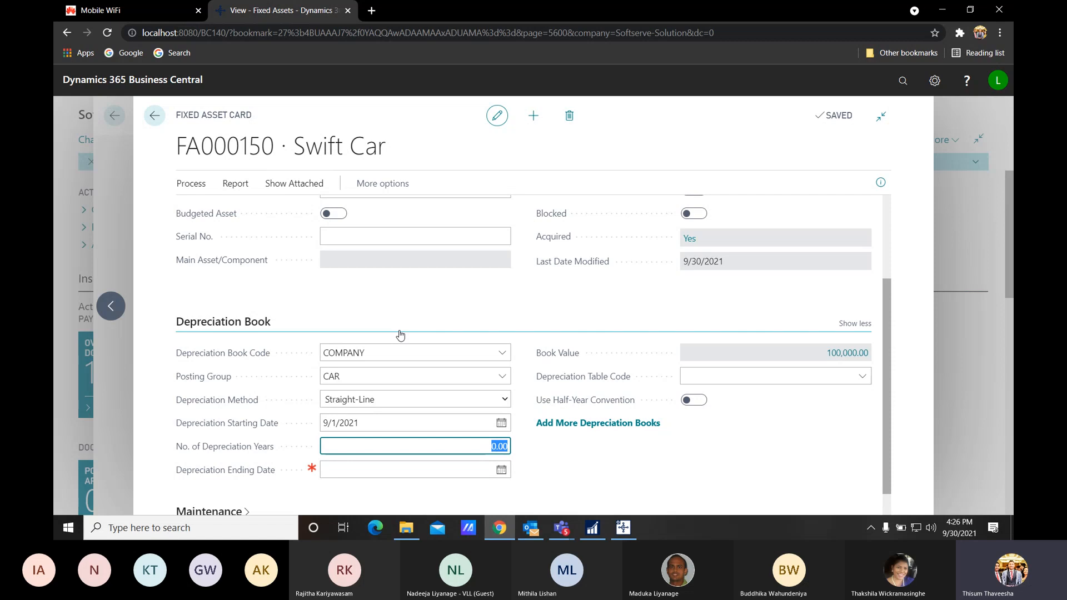
pyautogui.write('3')
pyautogui.press('Tab')
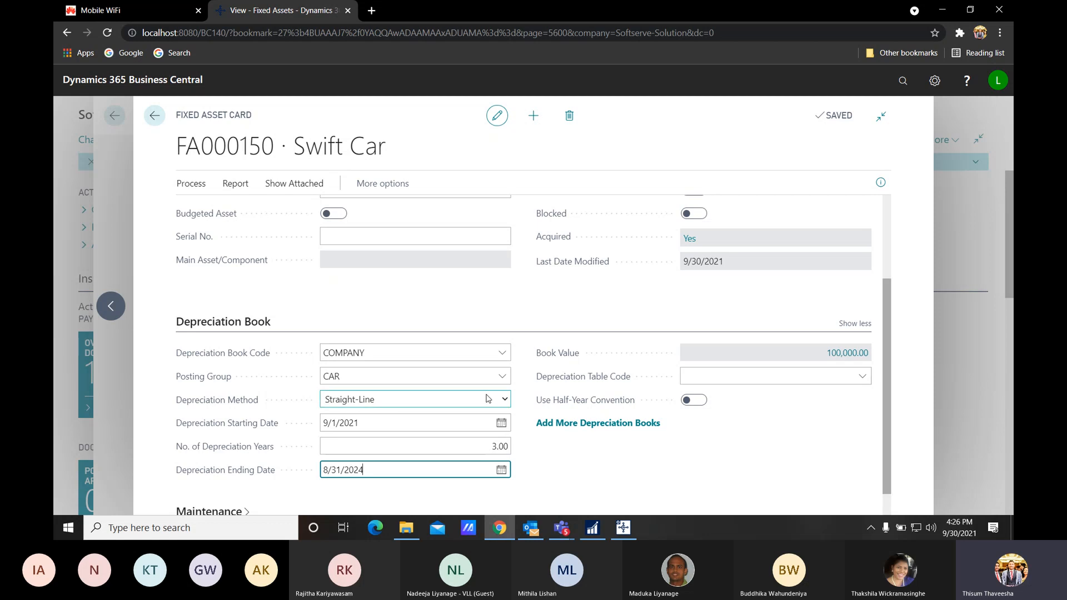
# Step: Look over the depreciation method options and dates on the Swift Car card, and return to the Fixed Assets list
pyautogui.click(505, 402)
pyautogui.click(505, 401)
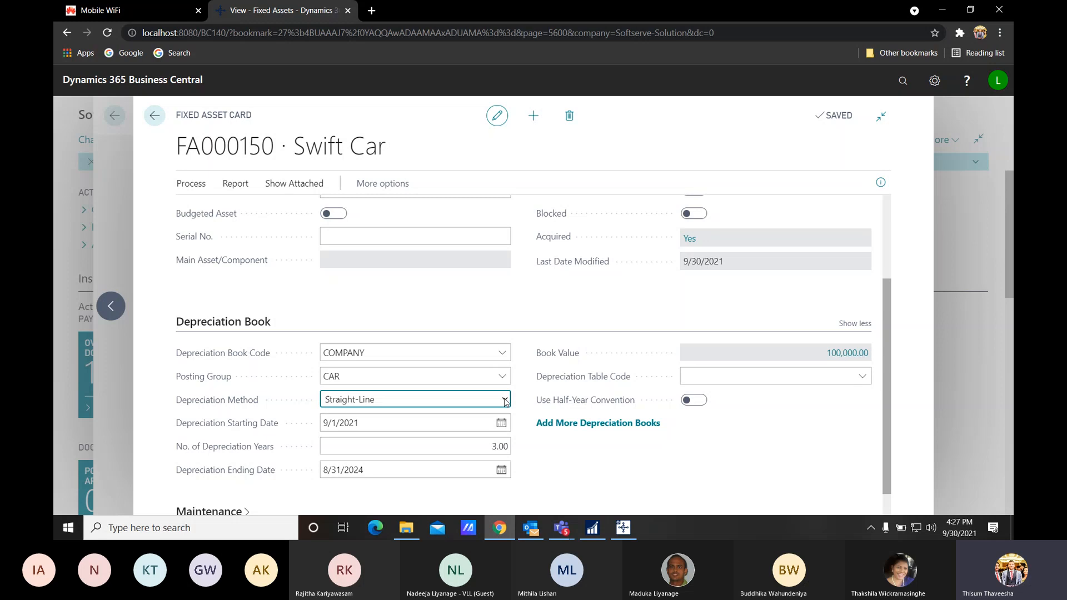
pyautogui.click(368, 424)
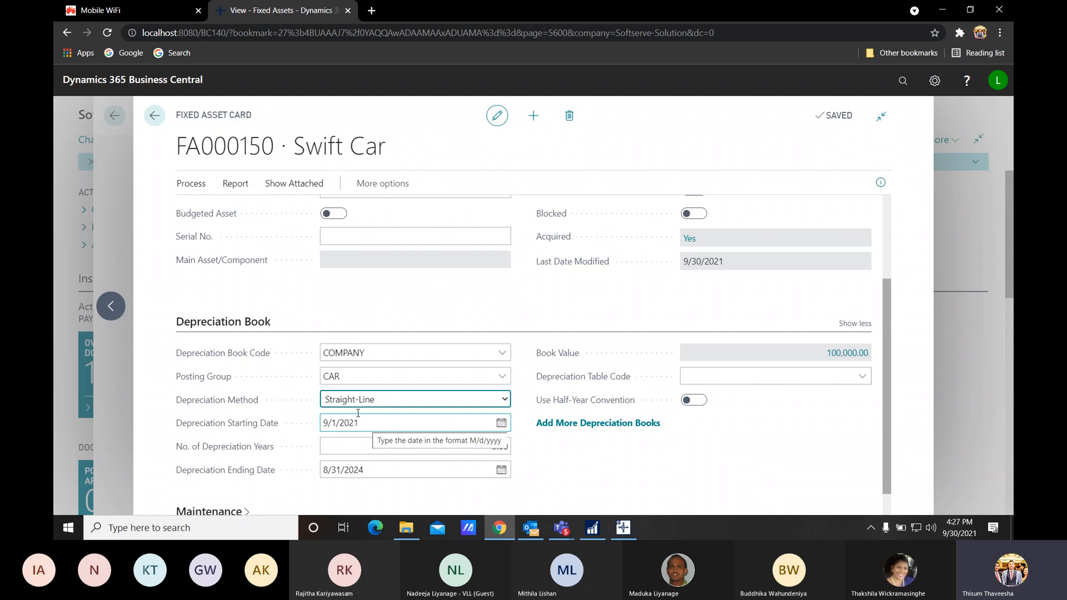
pyautogui.click(161, 115)
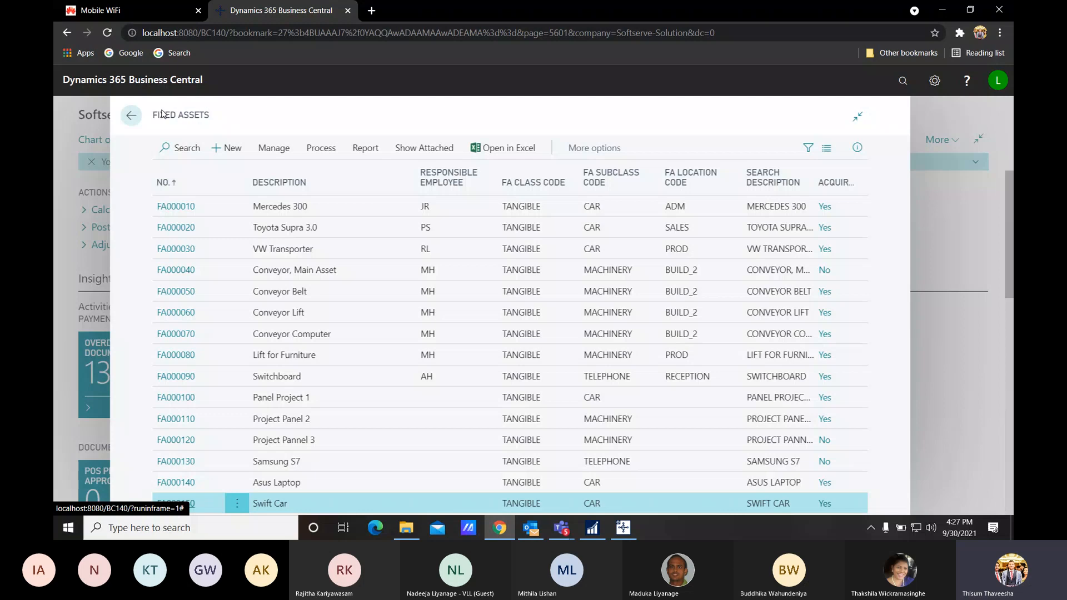
# Step: Start Calculate Depreciation for the fixed assets with the posting description "Depreciation for the month of september"
pyautogui.click(345, 148)
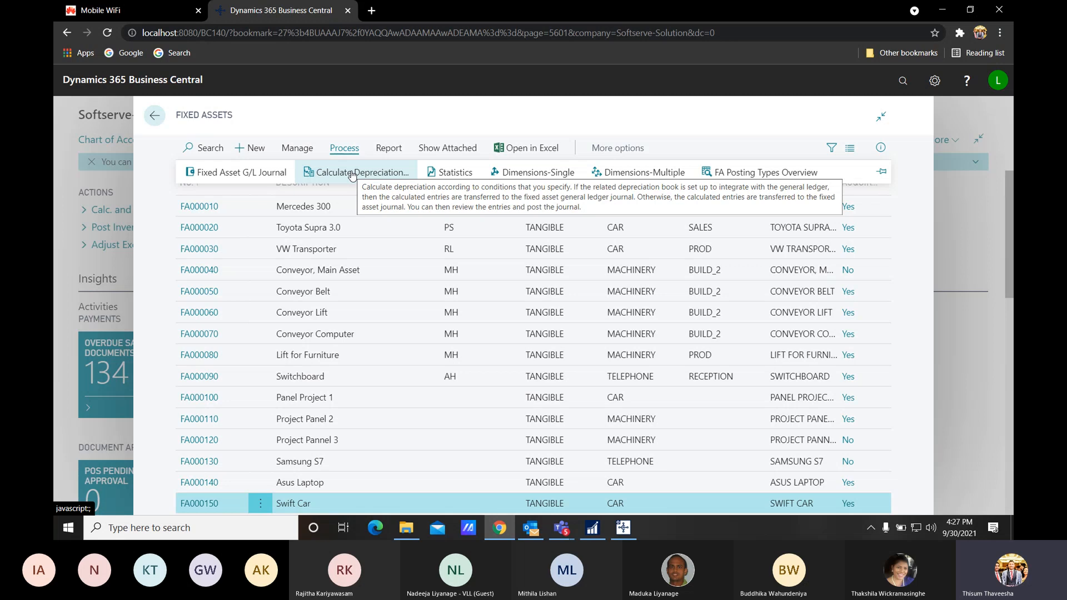
pyautogui.click(351, 174)
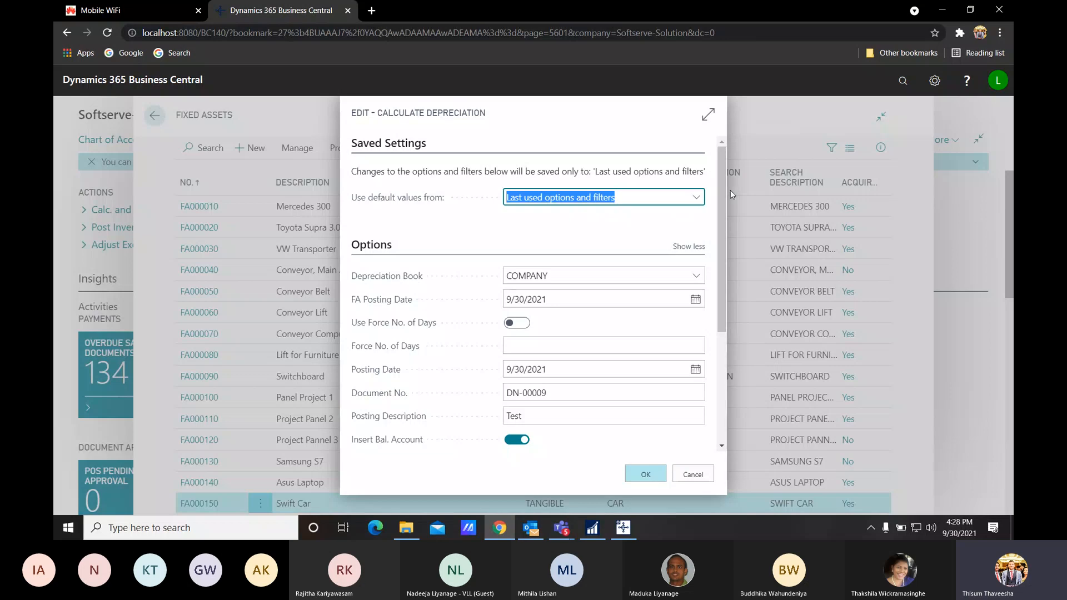
pyautogui.moveTo(721, 186); pyautogui.dragTo(719, 212)
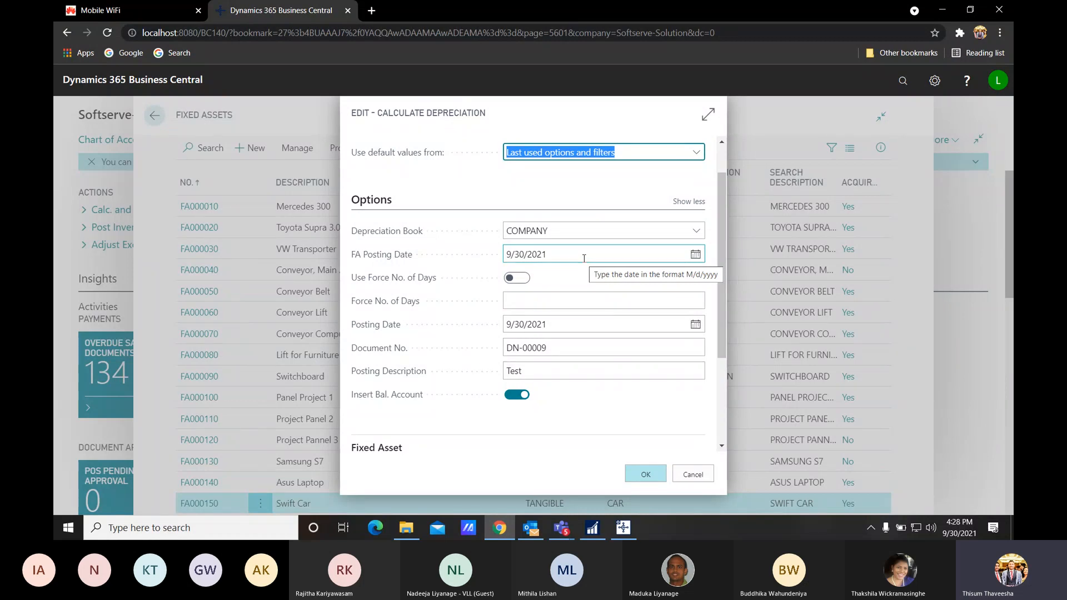
pyautogui.click(560, 371)
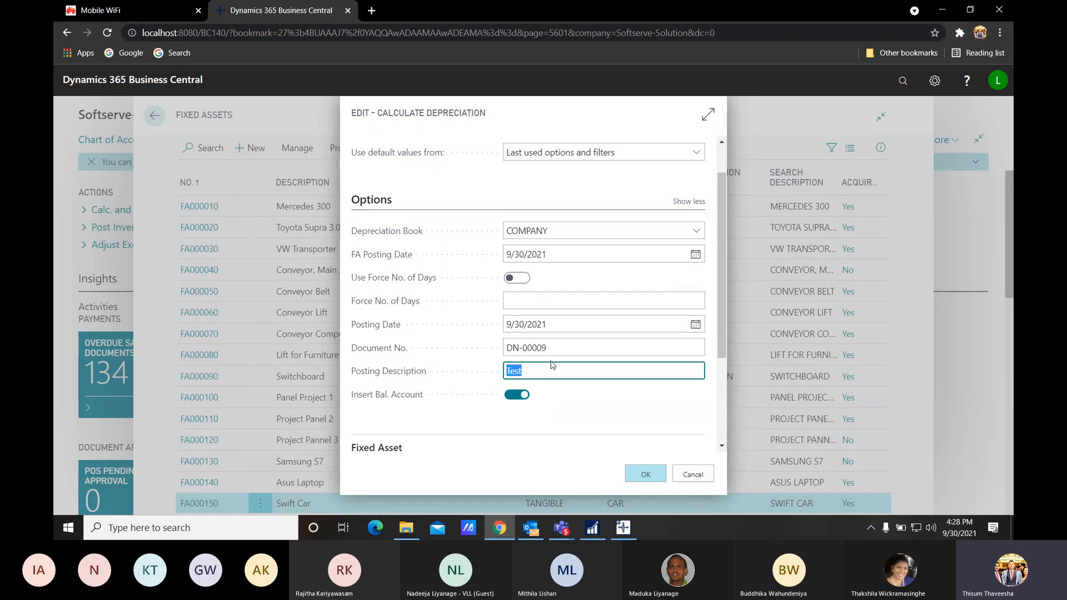
pyautogui.write('Depreciation for')
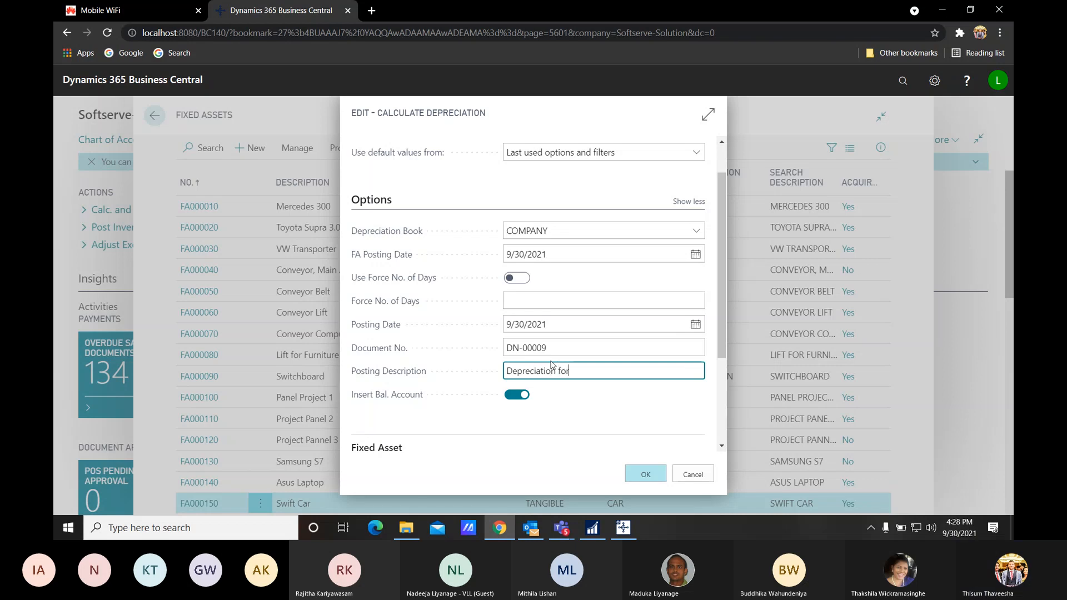
pyautogui.write(' the month ')
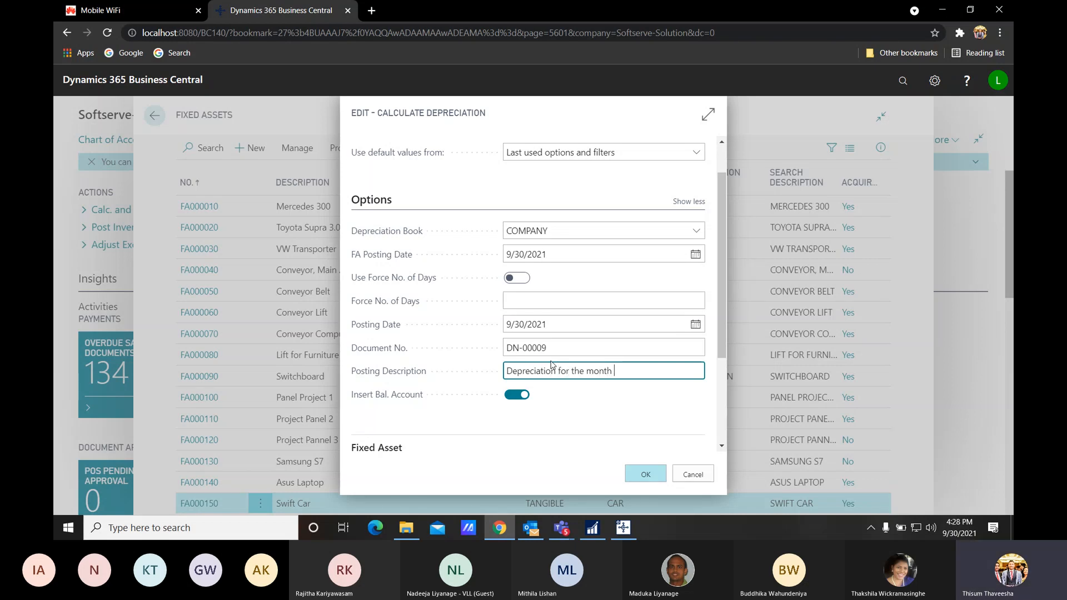
pyautogui.write('of sep')
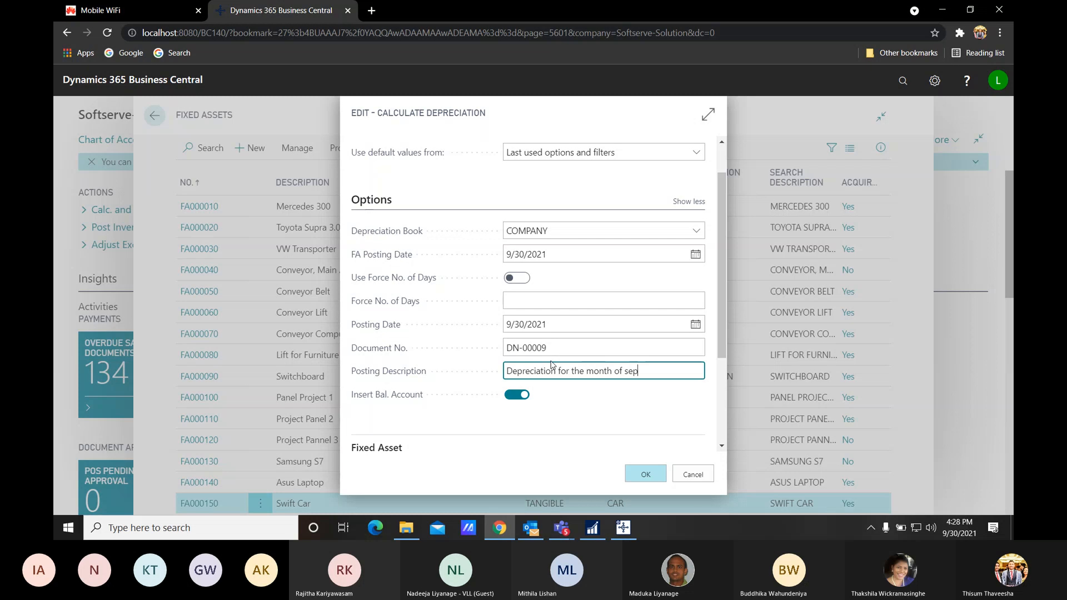
pyautogui.write('tember')
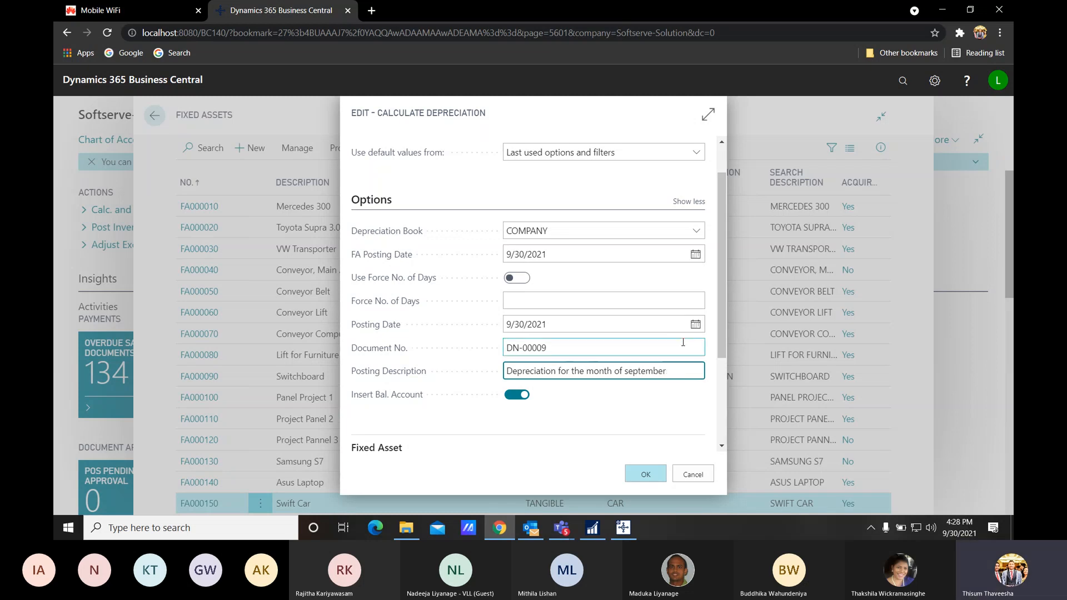
# Step: Change the Document No. of the depreciation calculation to DN-00010
pyautogui.click(556, 348)
pyautogui.press('BackSpace')
pyautogui.press('BackSpace')
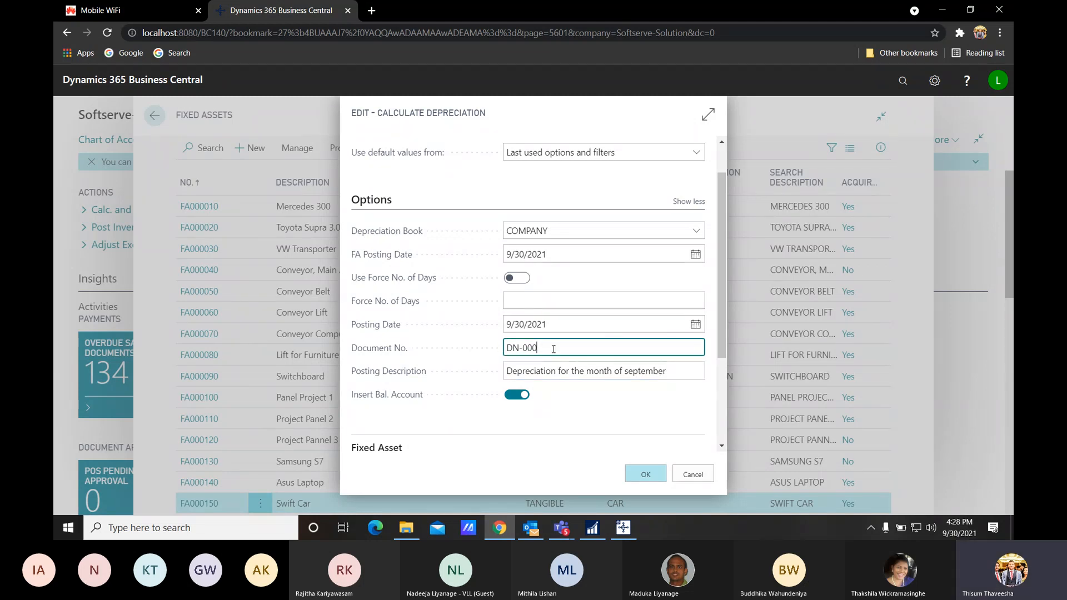
pyautogui.write('10')
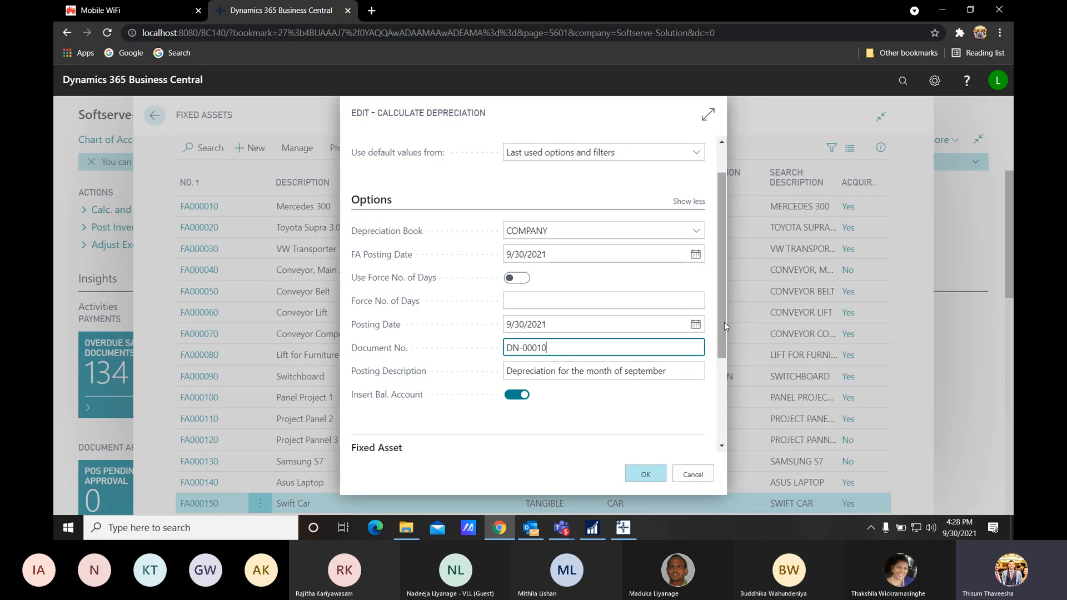
# Step: Limit the depreciation calculation to fixed asset FA000150, run it, and open the Fixed Asset G/L Journal with the created lines
pyautogui.moveTo(725, 322); pyautogui.dragTo(720, 394)
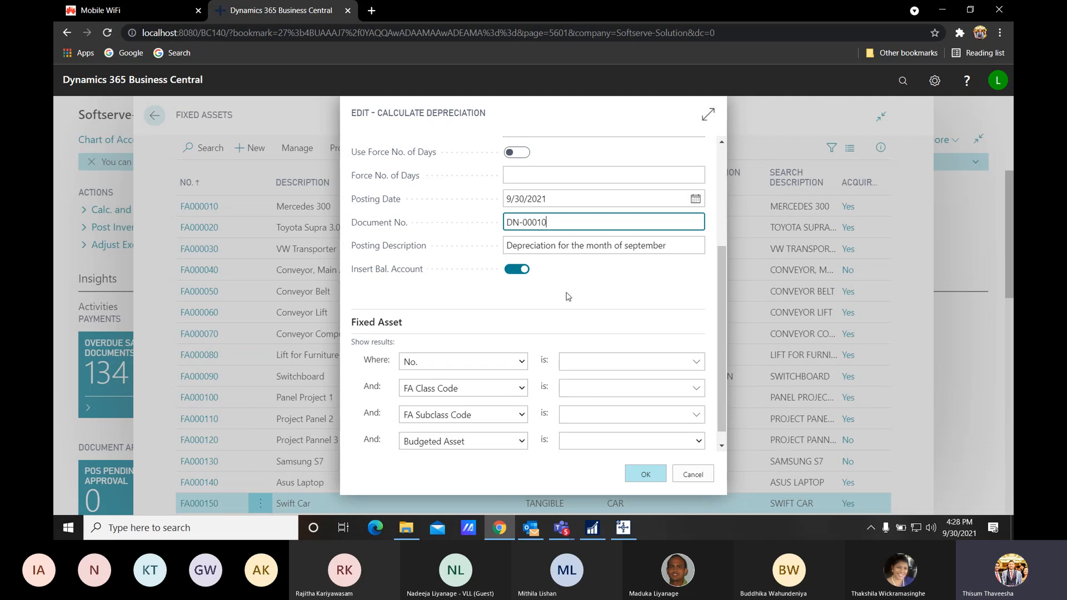
pyautogui.click(617, 359)
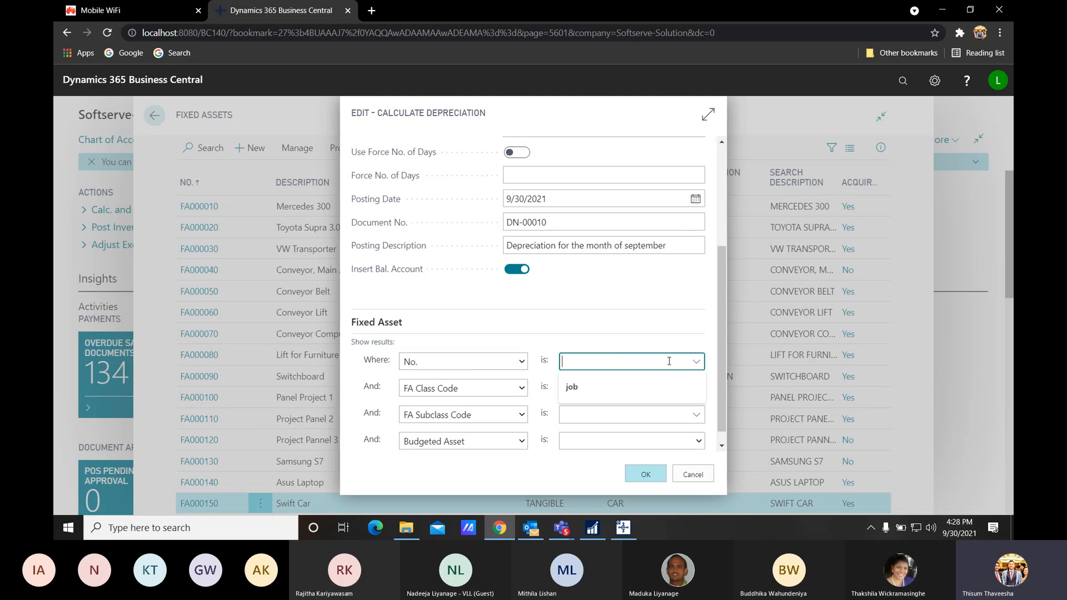
pyautogui.scroll(-3, 696, 290)
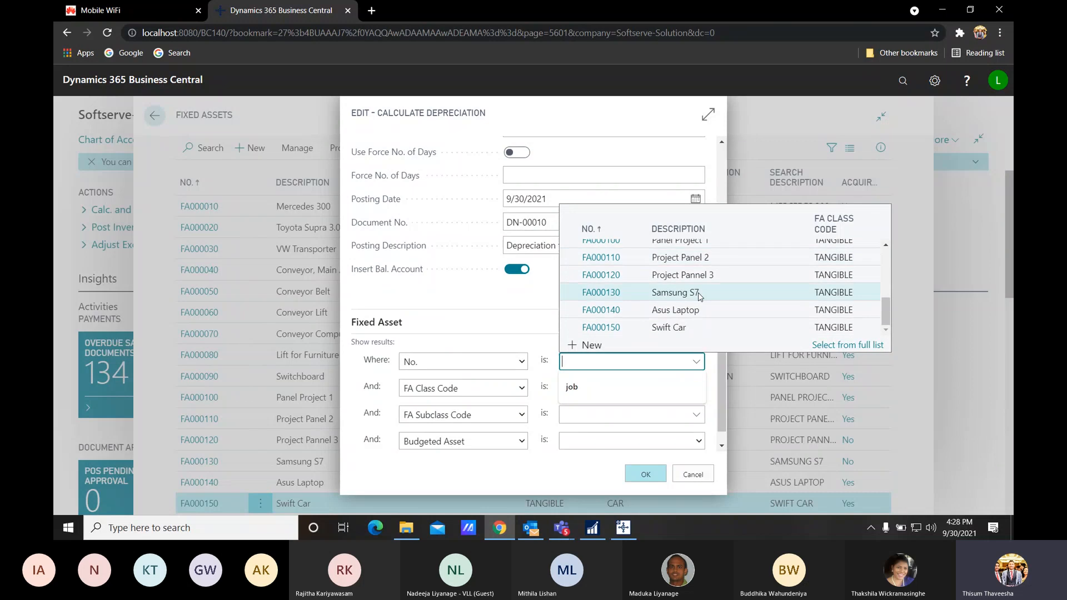
pyautogui.click(621, 329)
pyautogui.press('Tab')
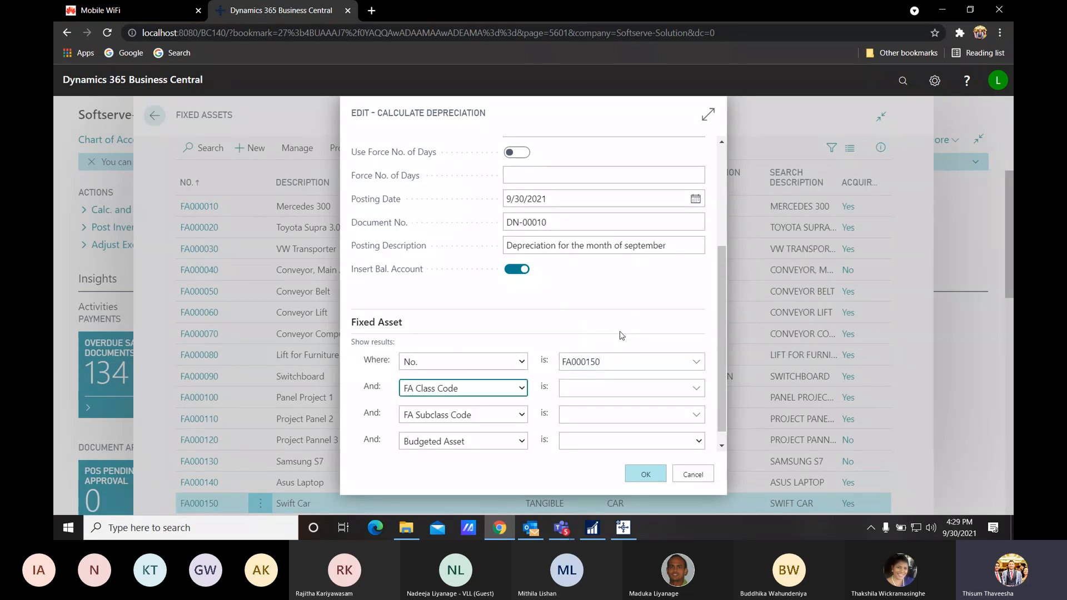
pyautogui.click(646, 476)
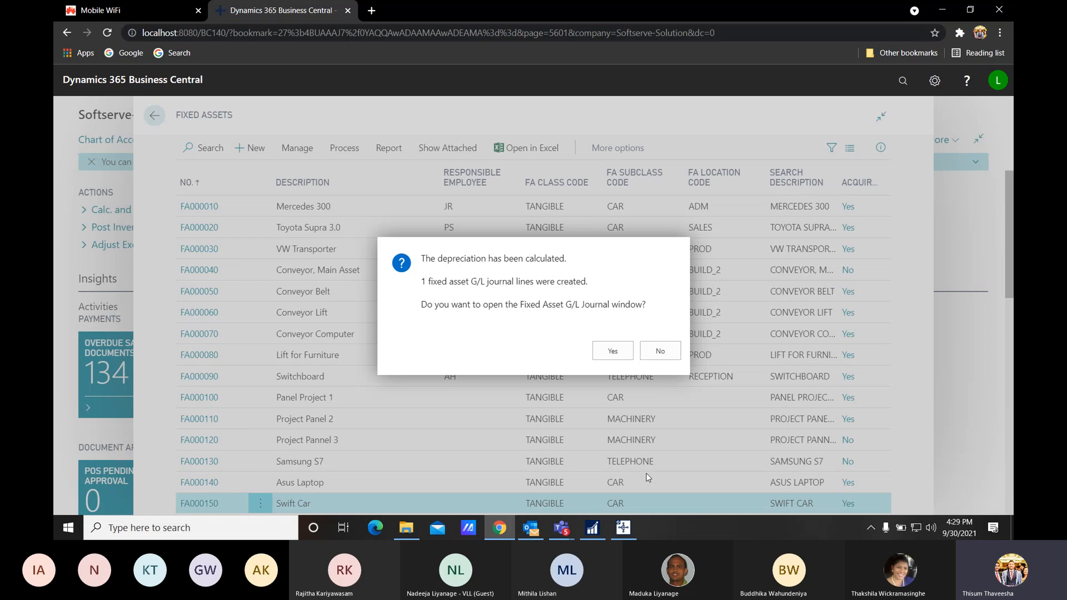
pyautogui.click(626, 354)
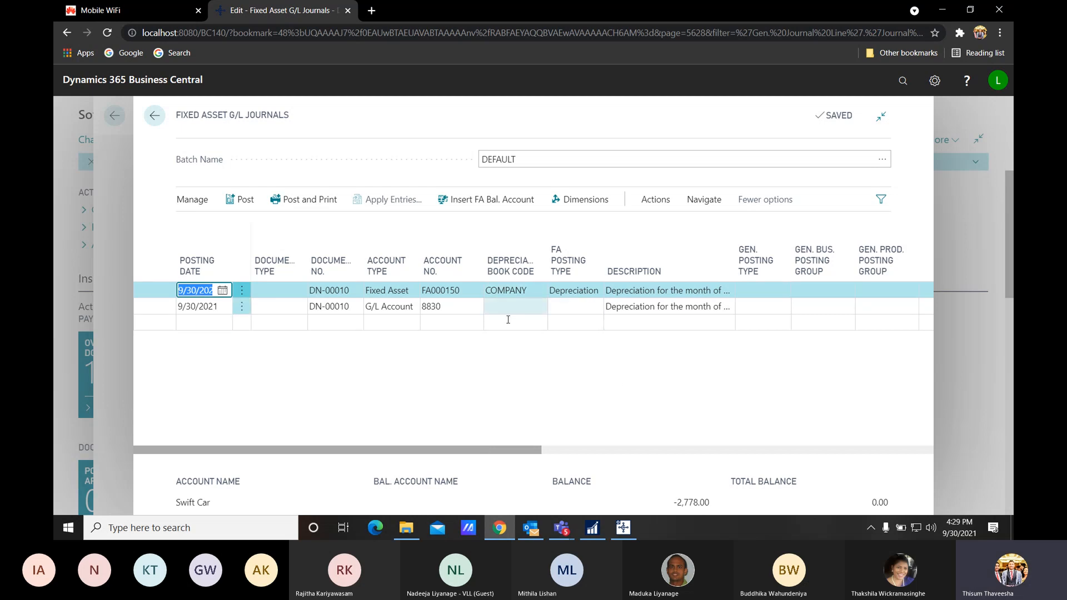
# Step: Examine the account numbers, depreciation book and amounts on the depreciation journal lines
pyautogui.click(444, 290)
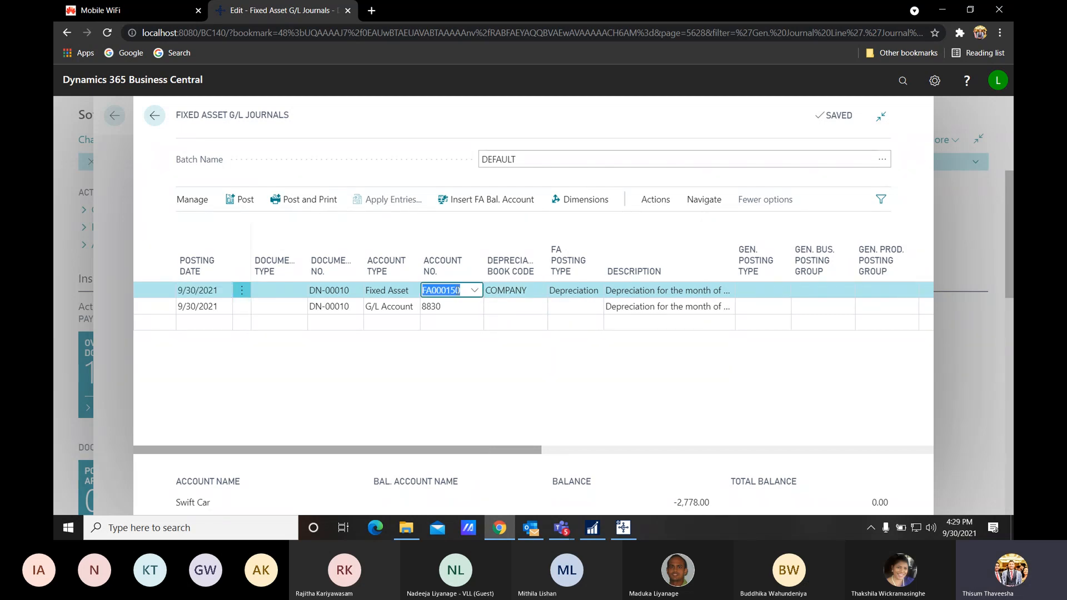
pyautogui.click(474, 290)
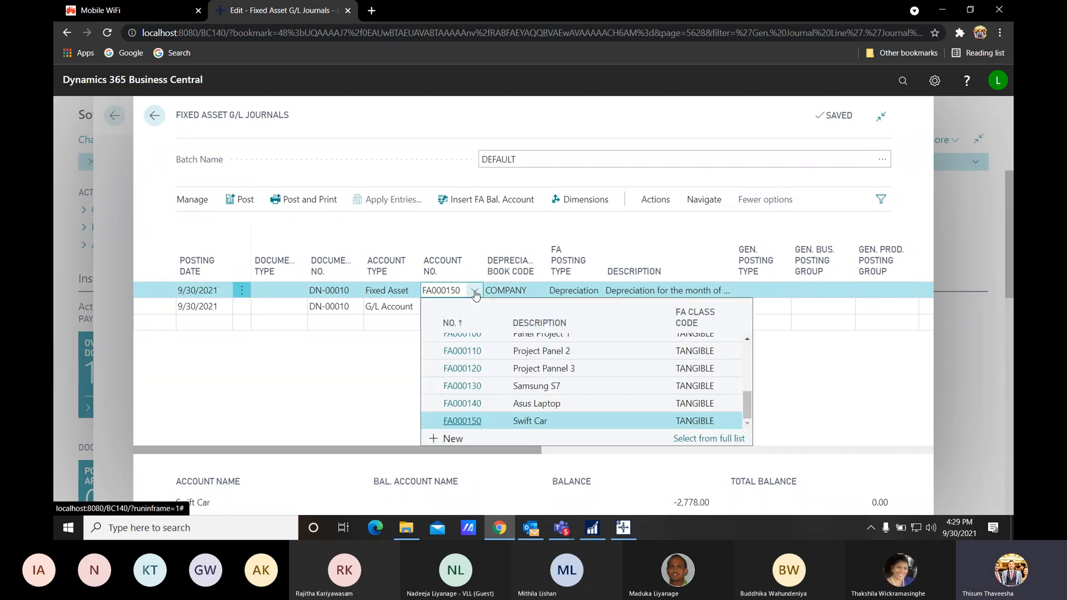
pyautogui.click(511, 290)
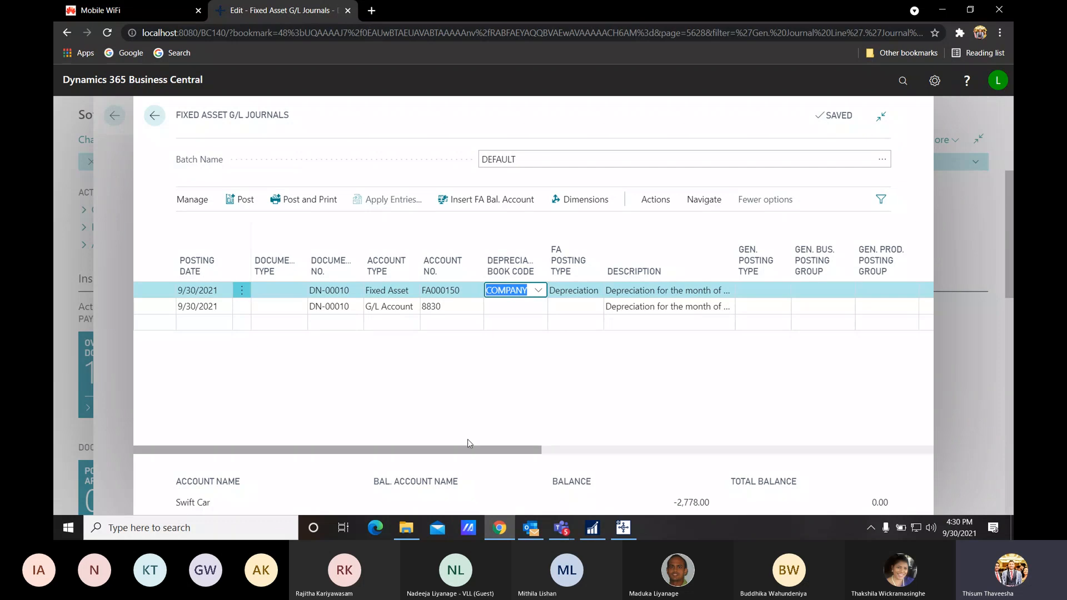
pyautogui.moveTo(477, 450); pyautogui.dragTo(616, 462)
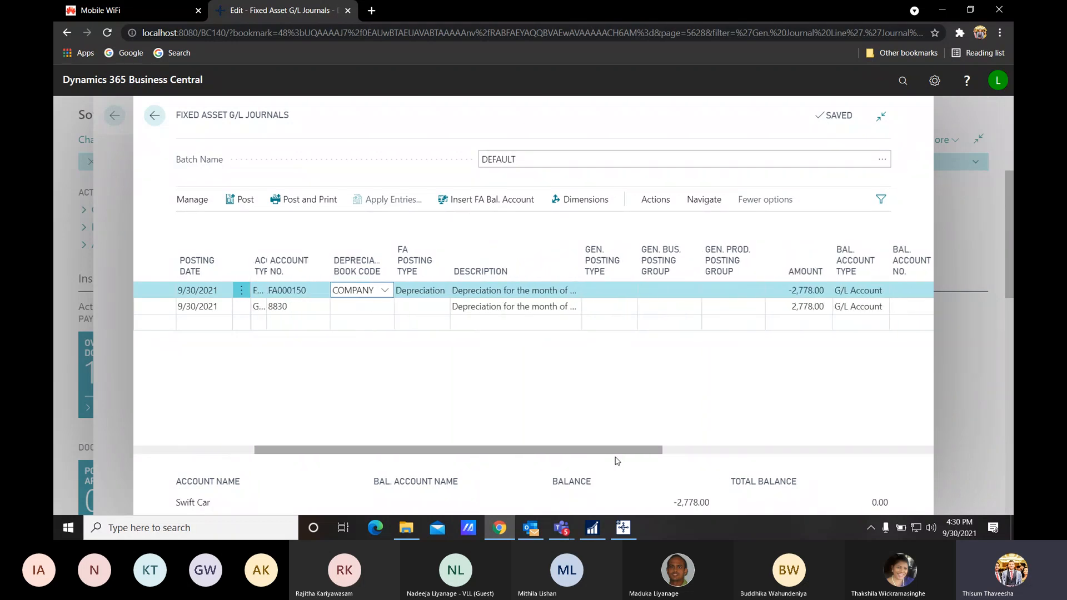
pyautogui.click(778, 290)
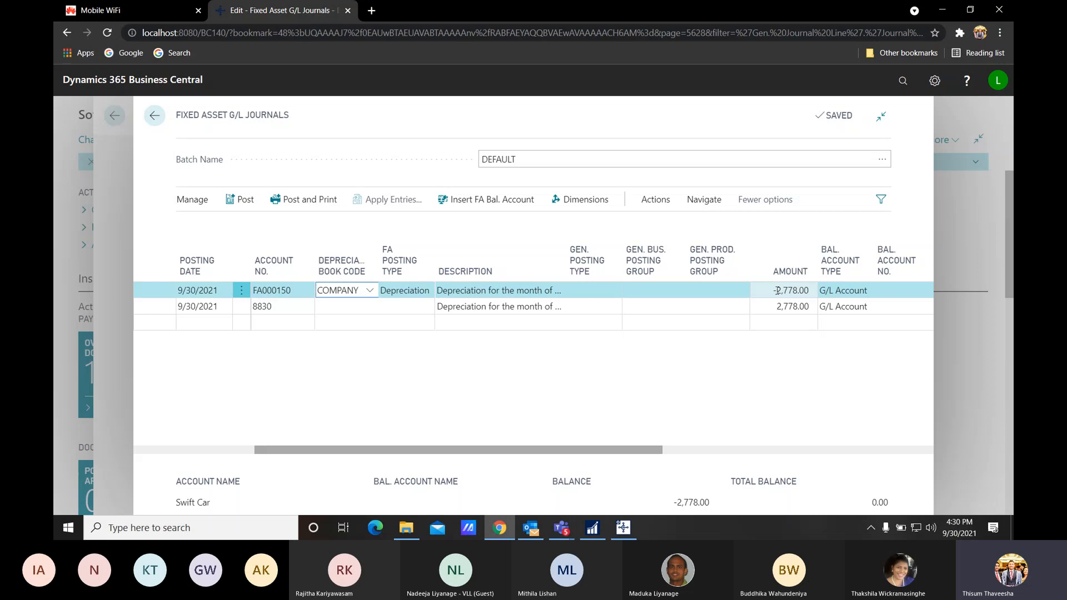
pyautogui.hscroll(-3, 493, 292)
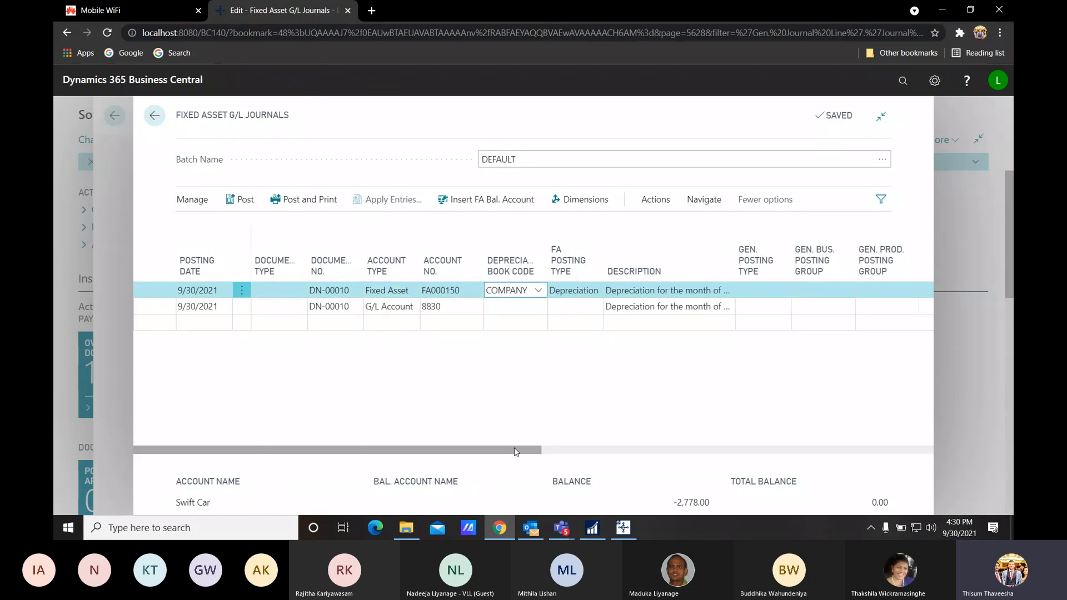
pyautogui.moveTo(515, 449); pyautogui.dragTo(632, 461)
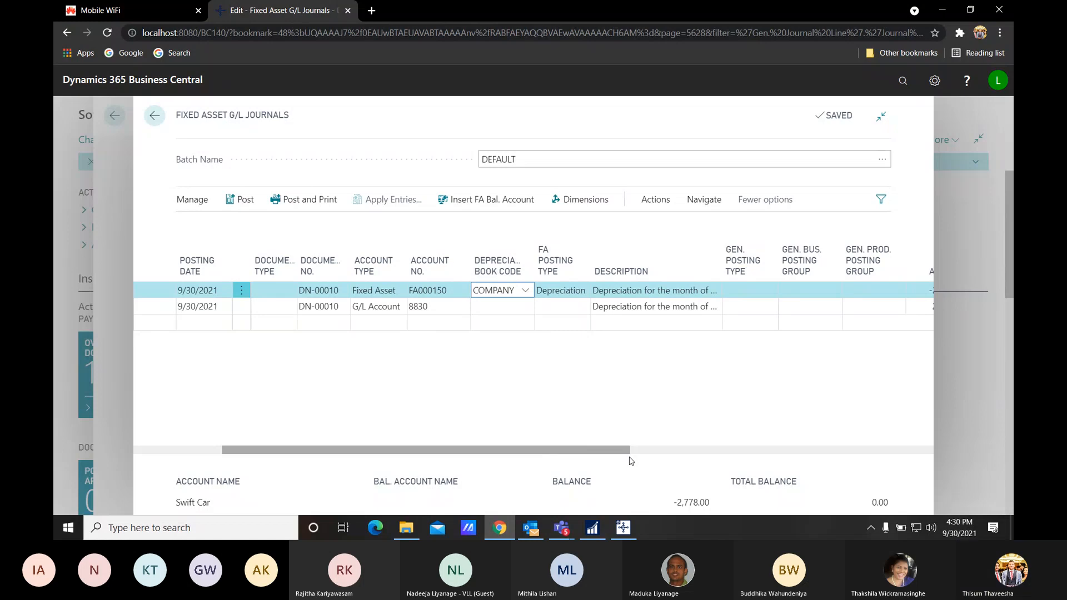
# Step: Post the Swift Car depreciation journal lines and leave the Fixed Asset G/L Journals page
pyautogui.click(613, 332)
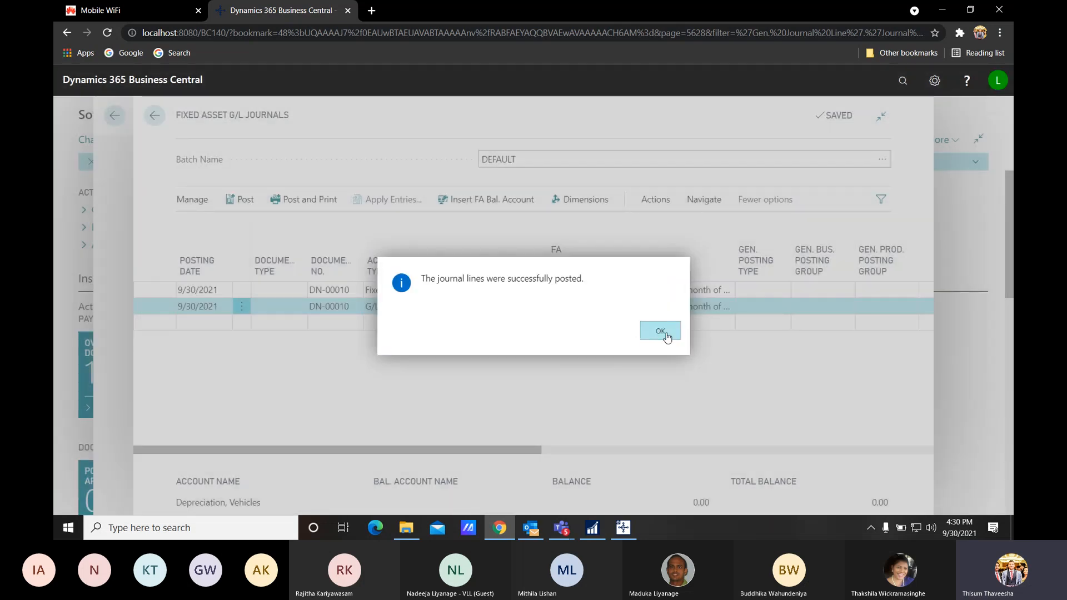
pyautogui.click(667, 337)
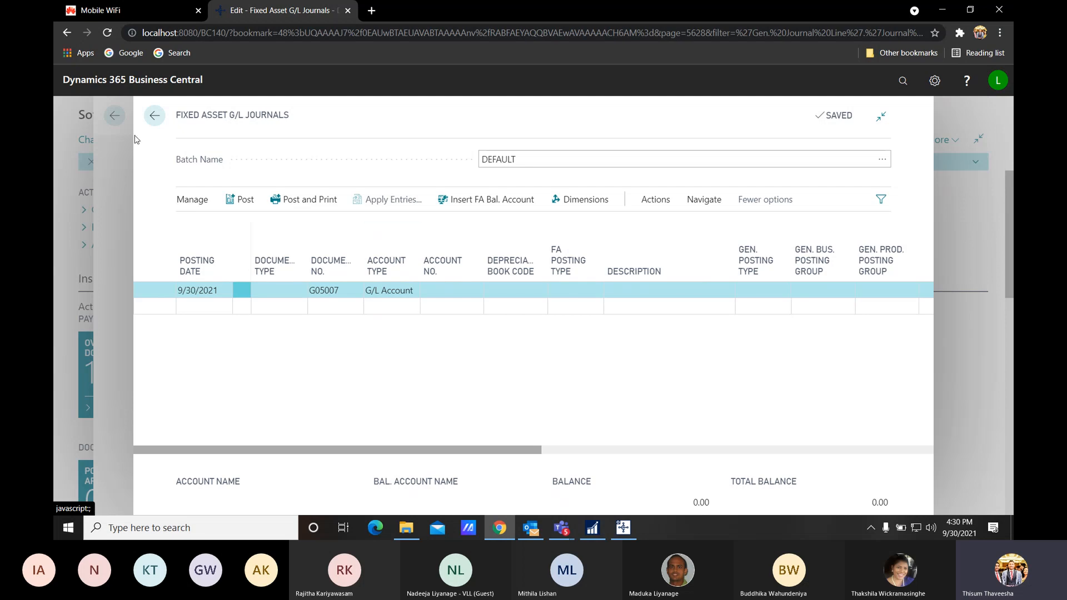
pyautogui.click(158, 120)
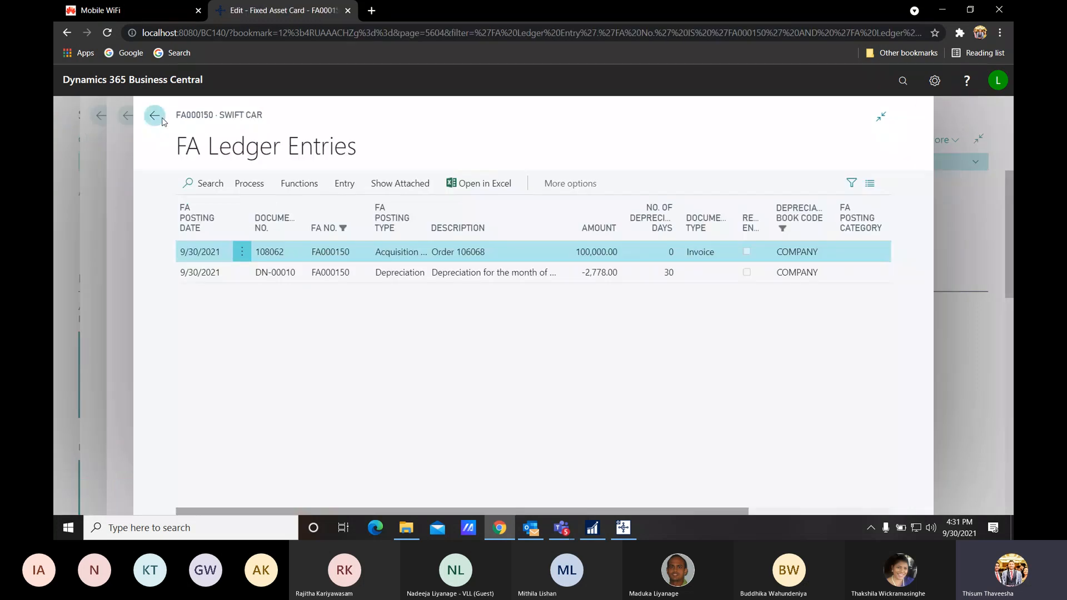
# Step: Review Swift Car's book value and its FA ledger entries, and return to the Fixed Assets list
pyautogui.press('Escape')
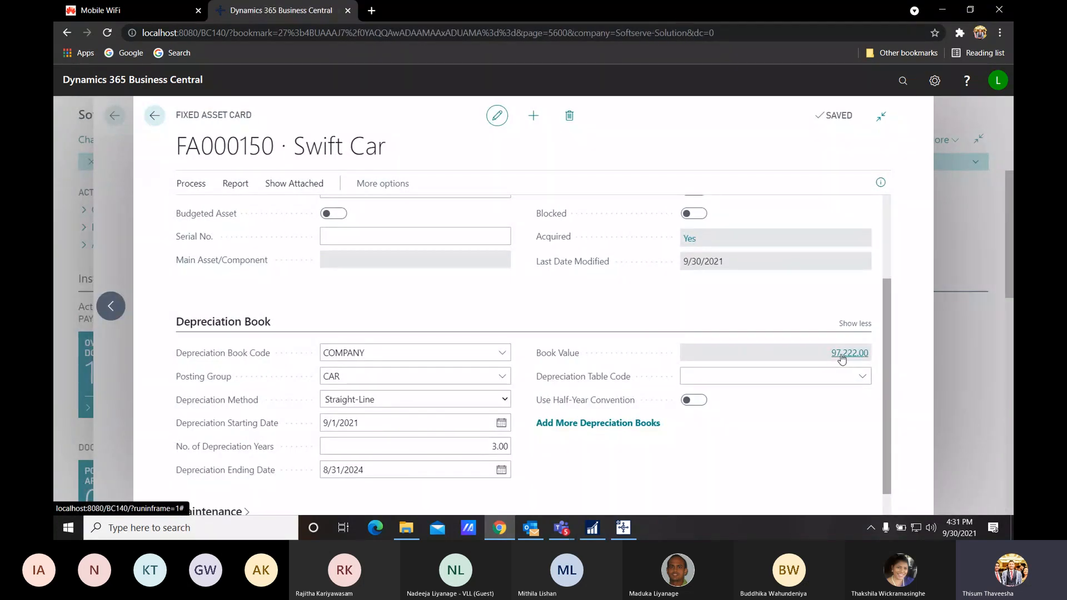
pyautogui.click(840, 359)
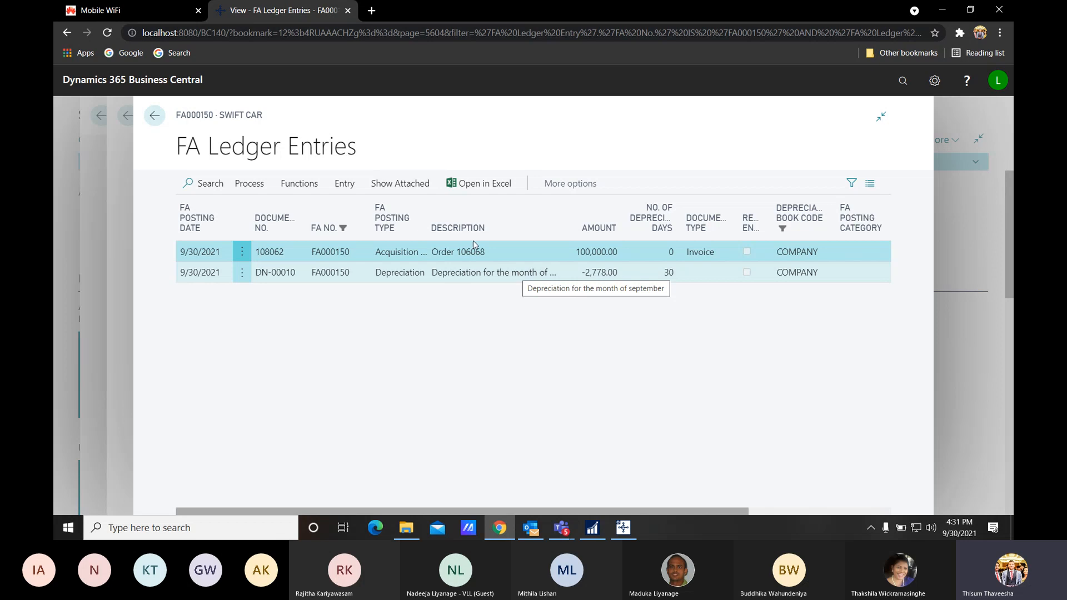
pyautogui.click(154, 115)
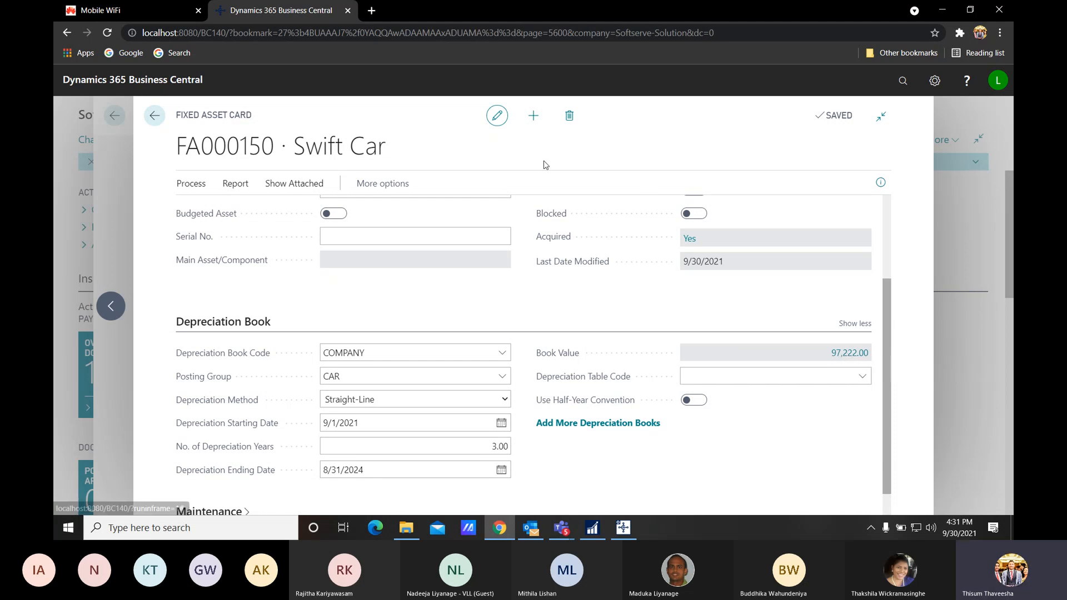
pyautogui.click(154, 116)
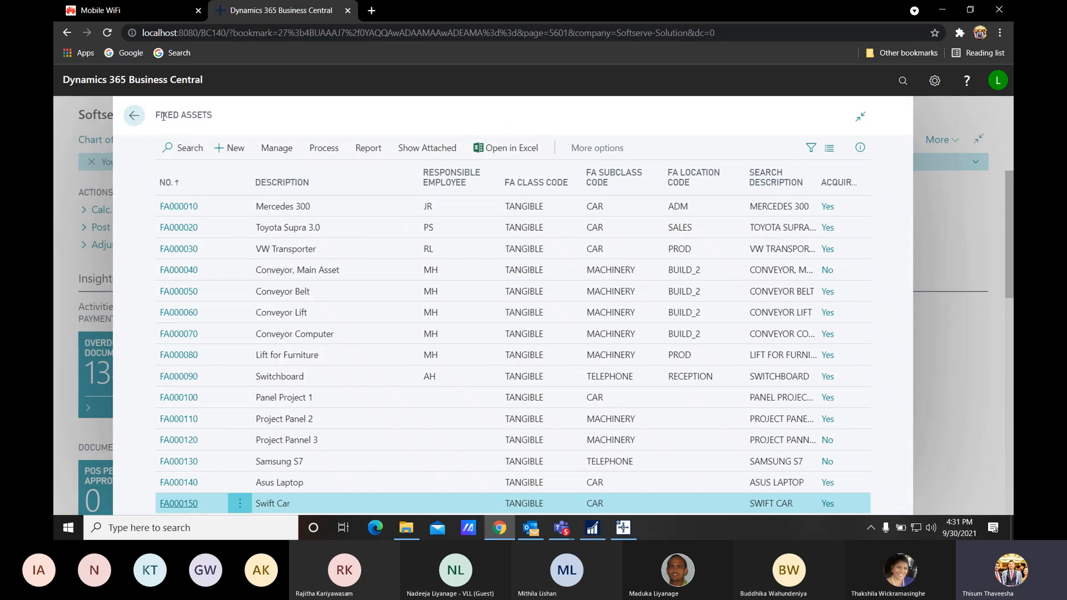
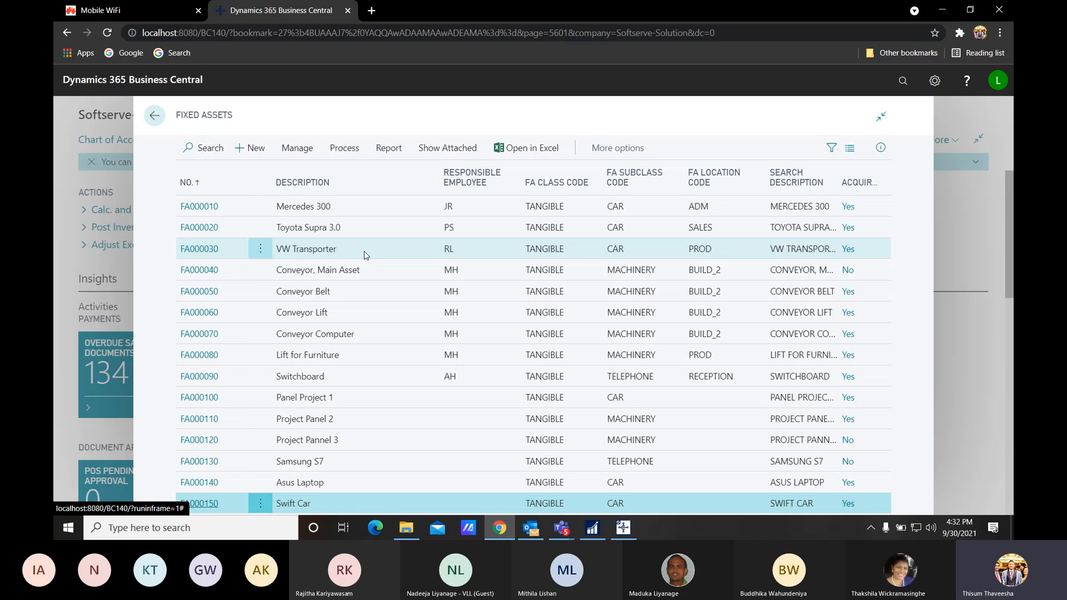
# Step: Open the Fixed Asset G/L Journal and set the new line's account type to Fixed Asset
pyautogui.click(344, 149)
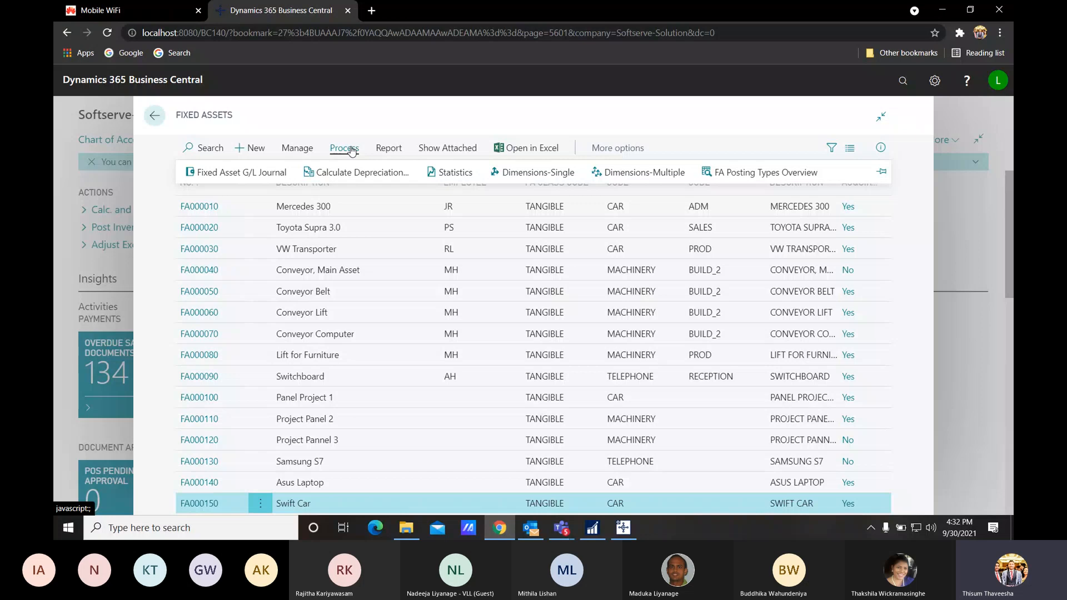
pyautogui.click(244, 173)
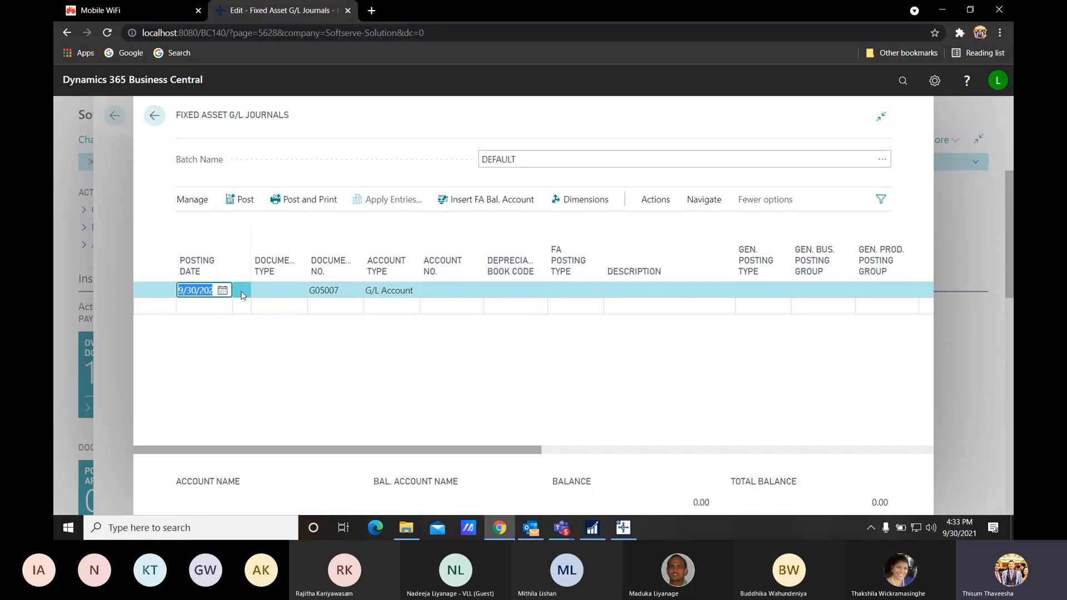
pyautogui.press('Tab')
pyautogui.press('Tab')
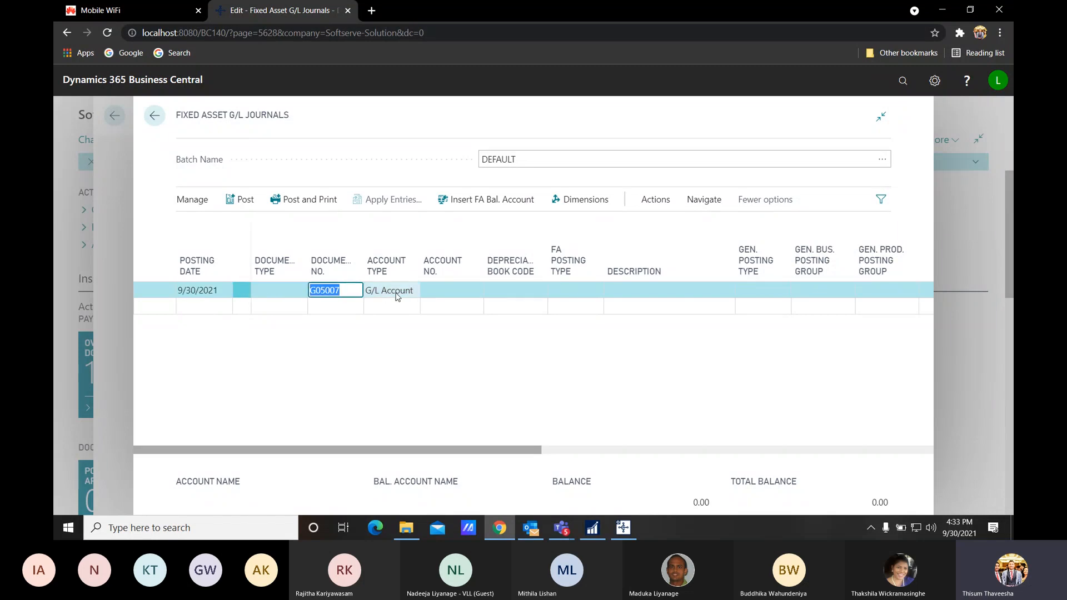
pyautogui.press('Tab')
pyautogui.click(414, 291)
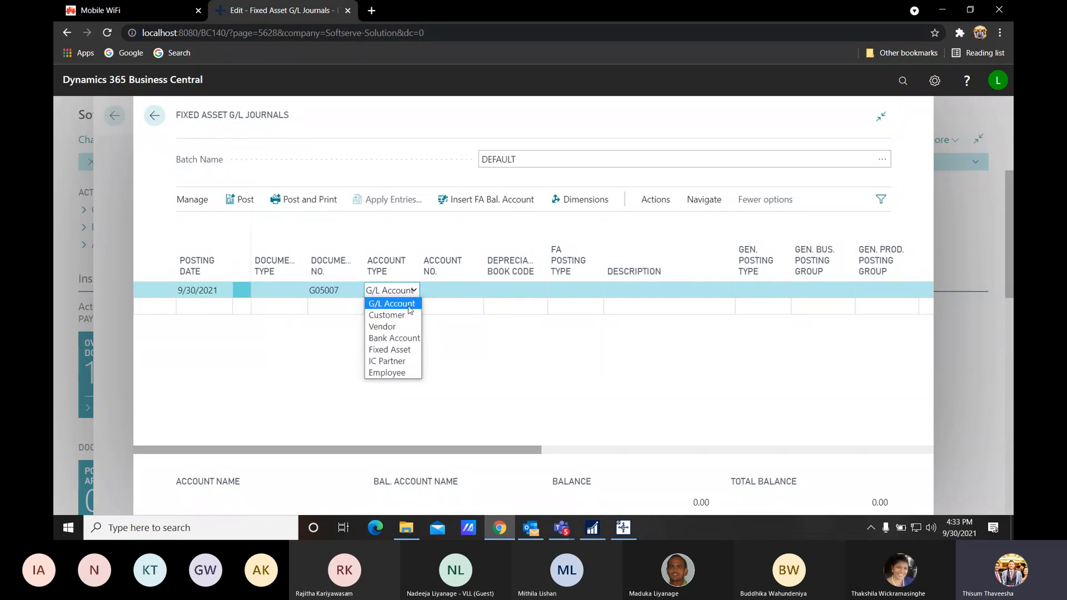
pyautogui.click(398, 353)
pyautogui.press('Tab')
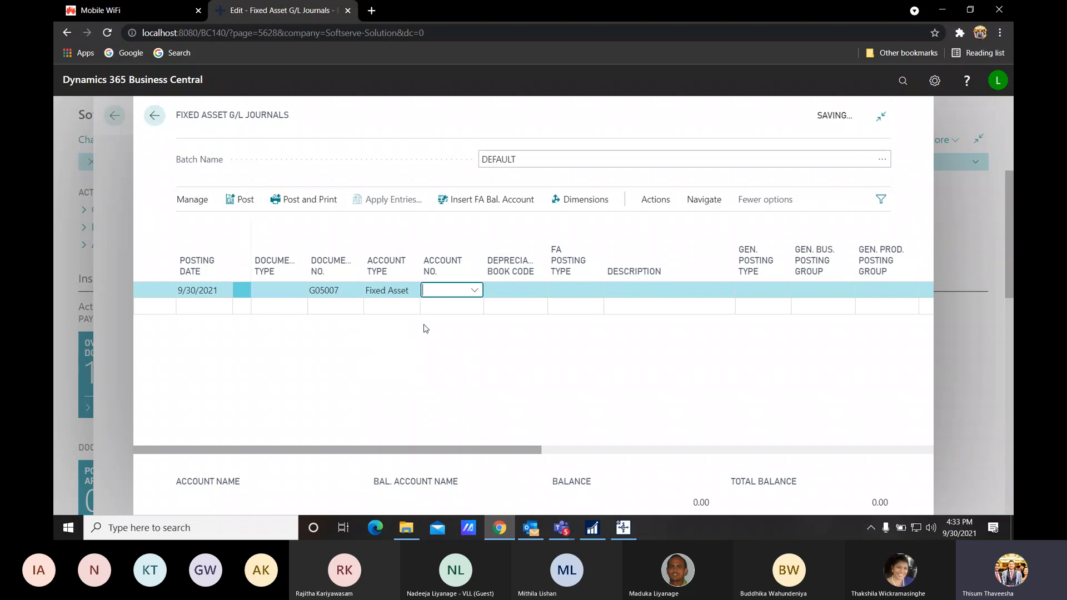
# Step: Choose FA000150 Swift Car as the account on the new journal line, keeping the COMPANY depreciation book
pyautogui.click(474, 290)
pyautogui.scroll(-5, 493, 355)
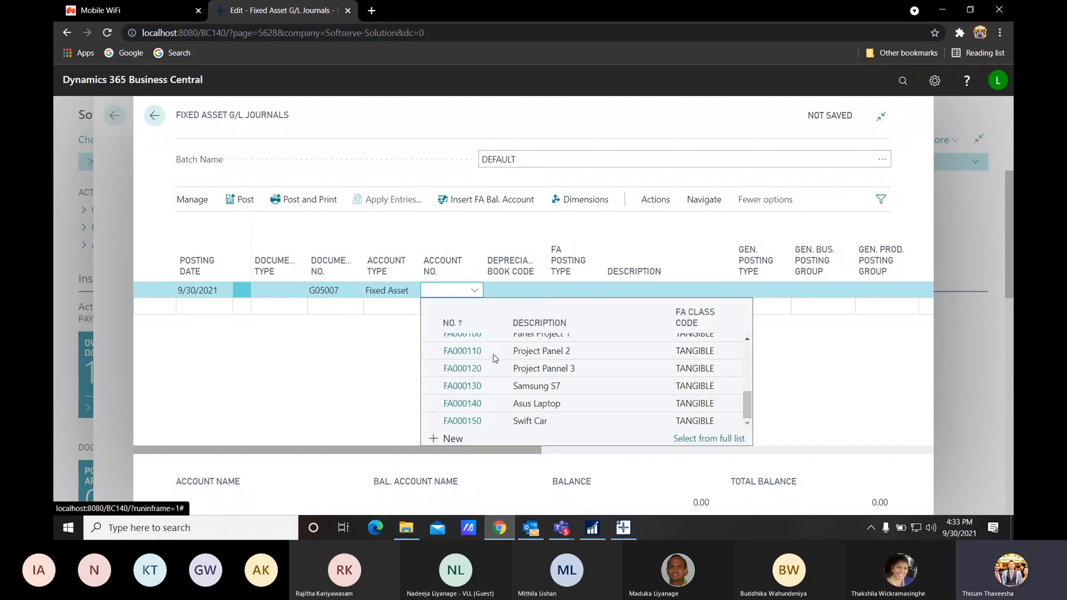
pyautogui.click(478, 420)
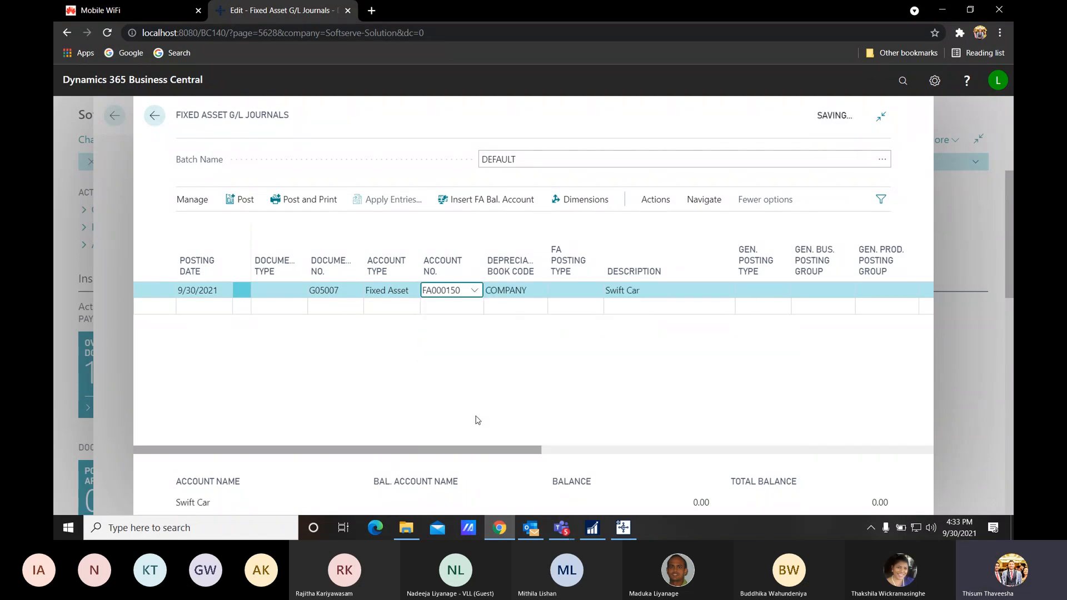
pyautogui.press('Tab')
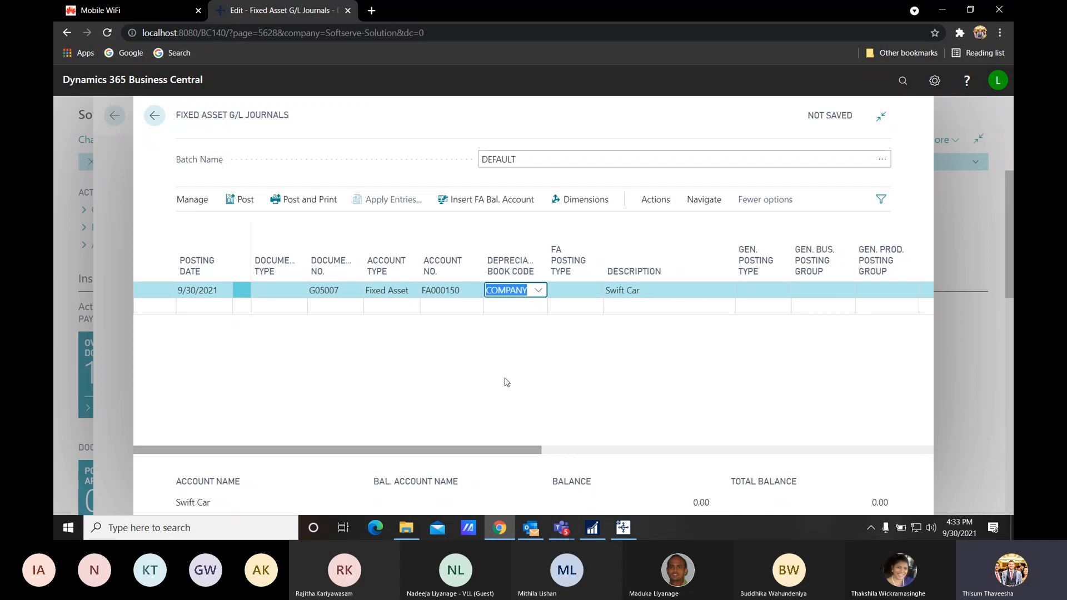
# Step: Set the Swift Car line's FA posting type to Disposal and move on to its balancing account type
pyautogui.press('Tab')
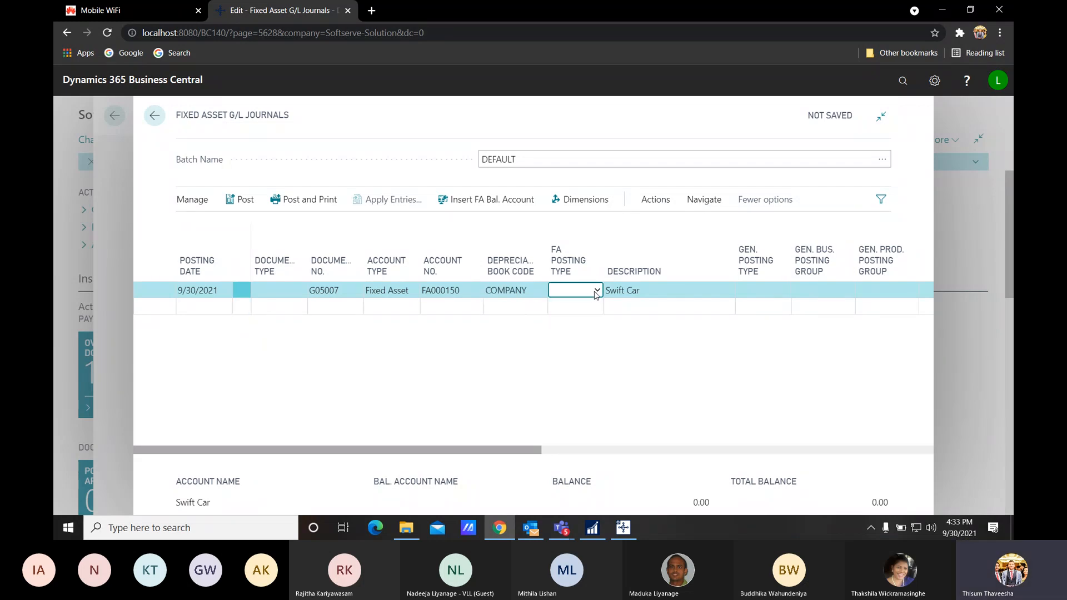
pyautogui.click(596, 292)
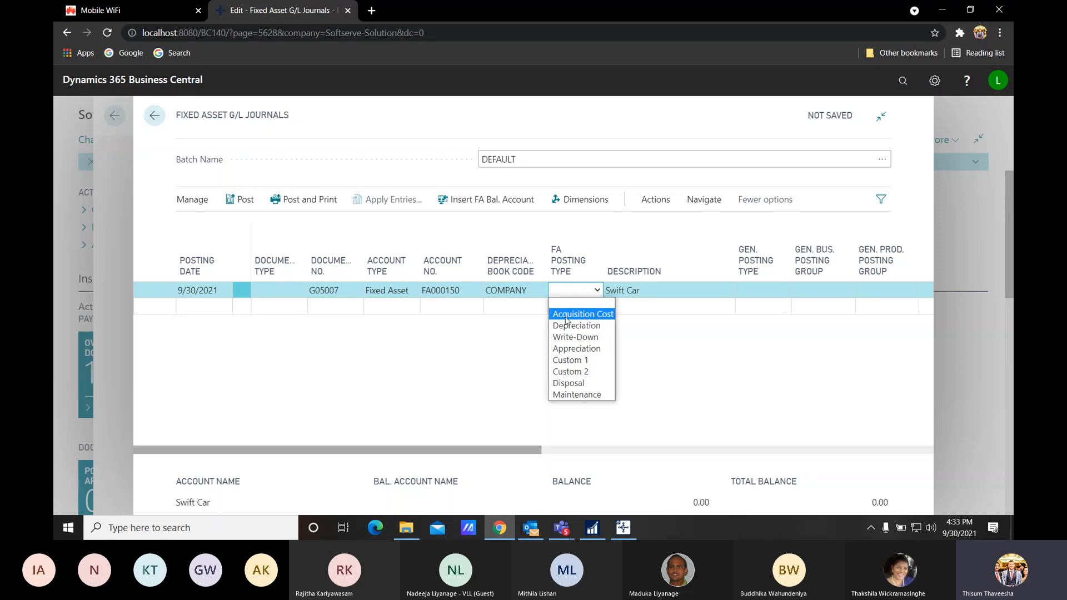
pyautogui.click(579, 386)
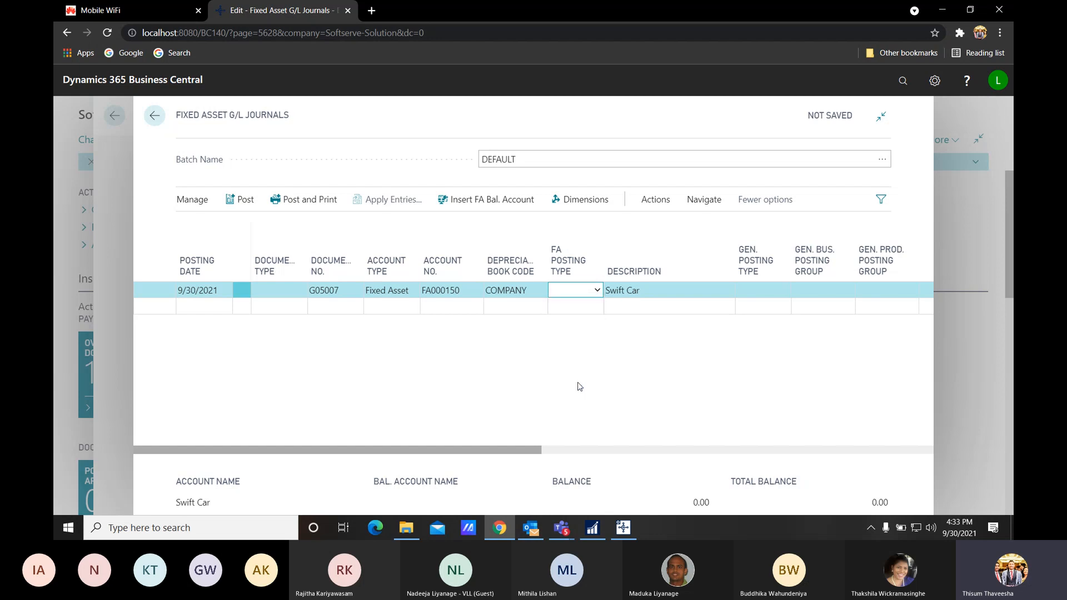
pyautogui.click(644, 298)
pyautogui.press('Tab')
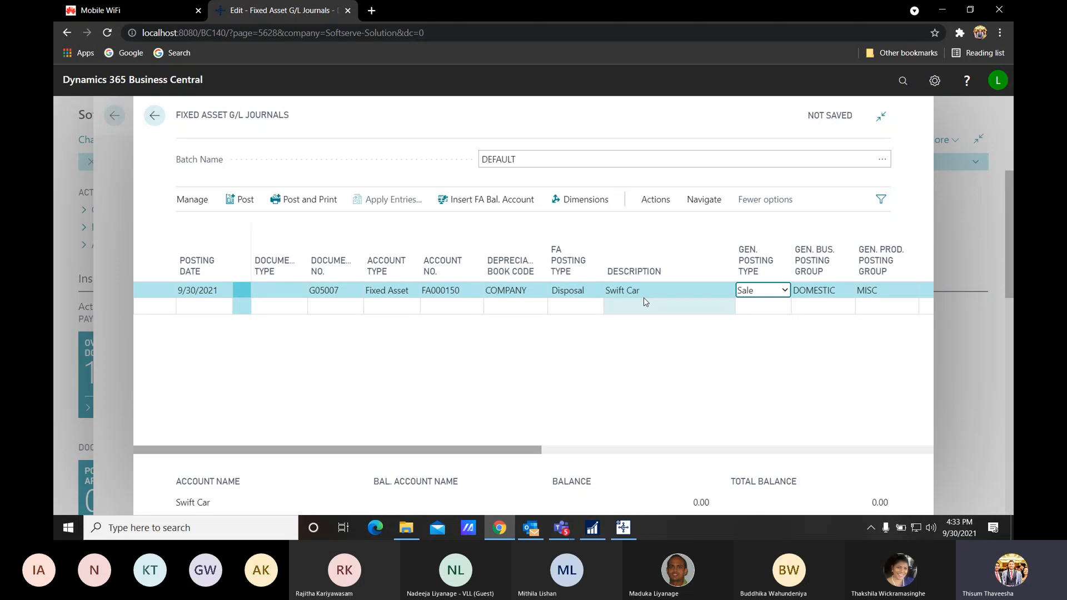
pyautogui.press('Tab')
pyautogui.press('Tab')
pyautogui.press('Tab')
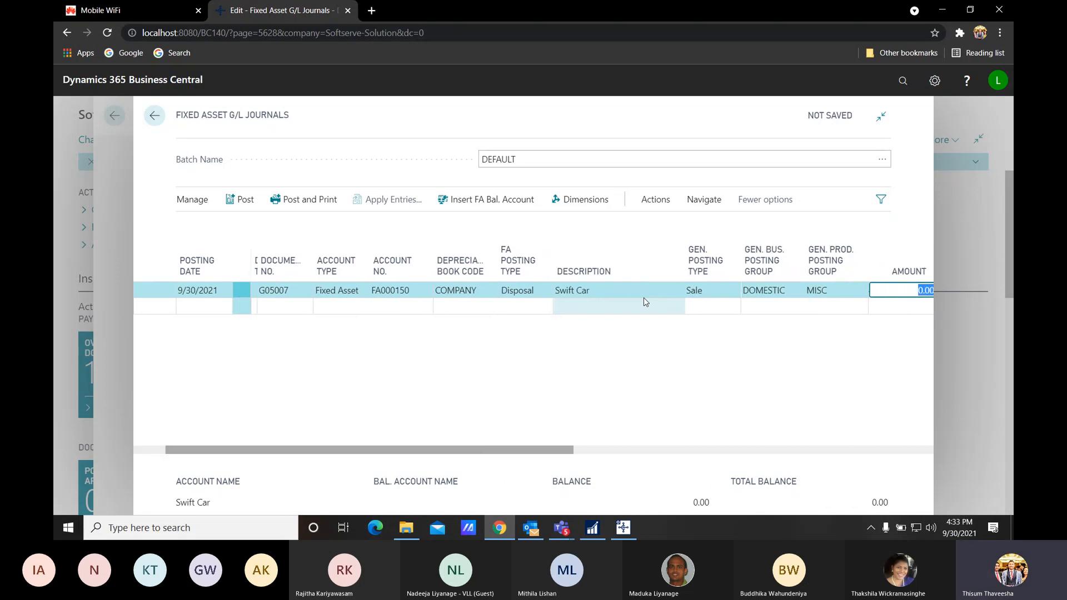
pyautogui.press('Tab')
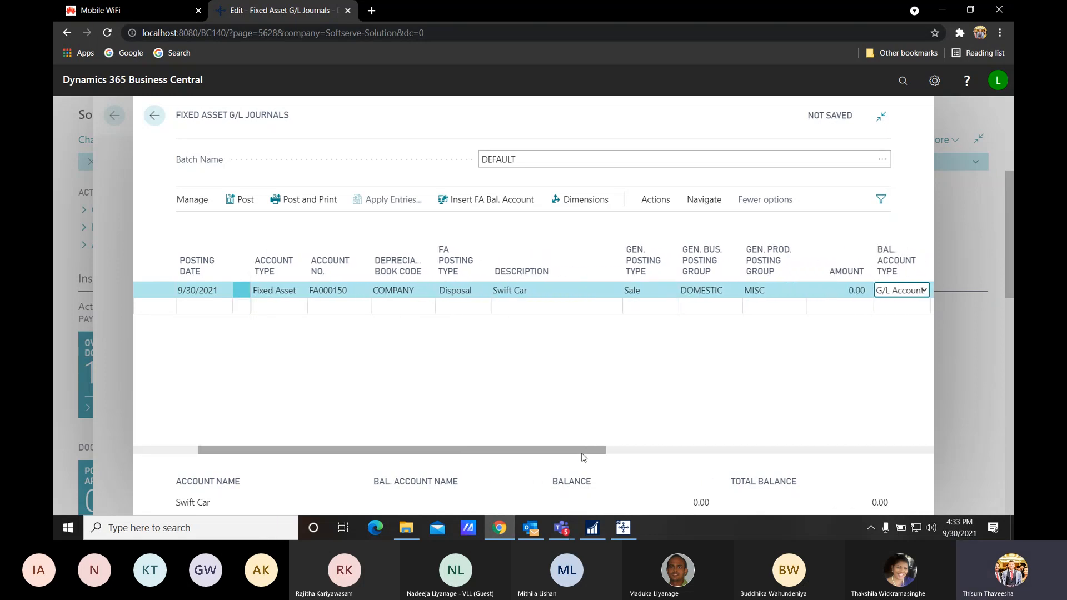
# Step: Preview the posting of Swift Car's disposal line in the Fixed Asset G/L Journal
pyautogui.moveTo(583, 451); pyautogui.dragTo(278, 444)
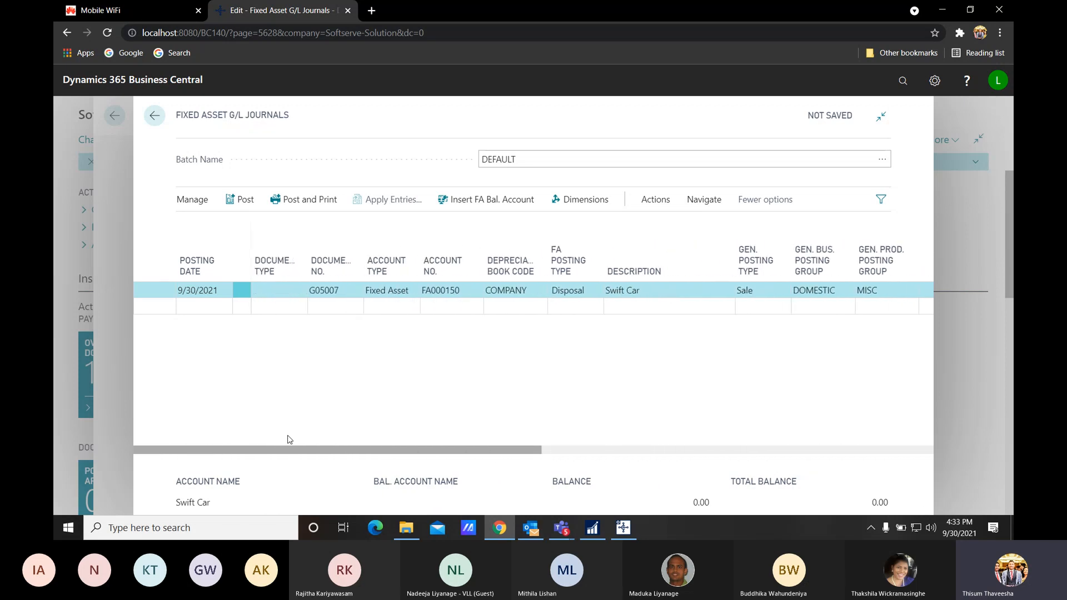
pyautogui.click(718, 201)
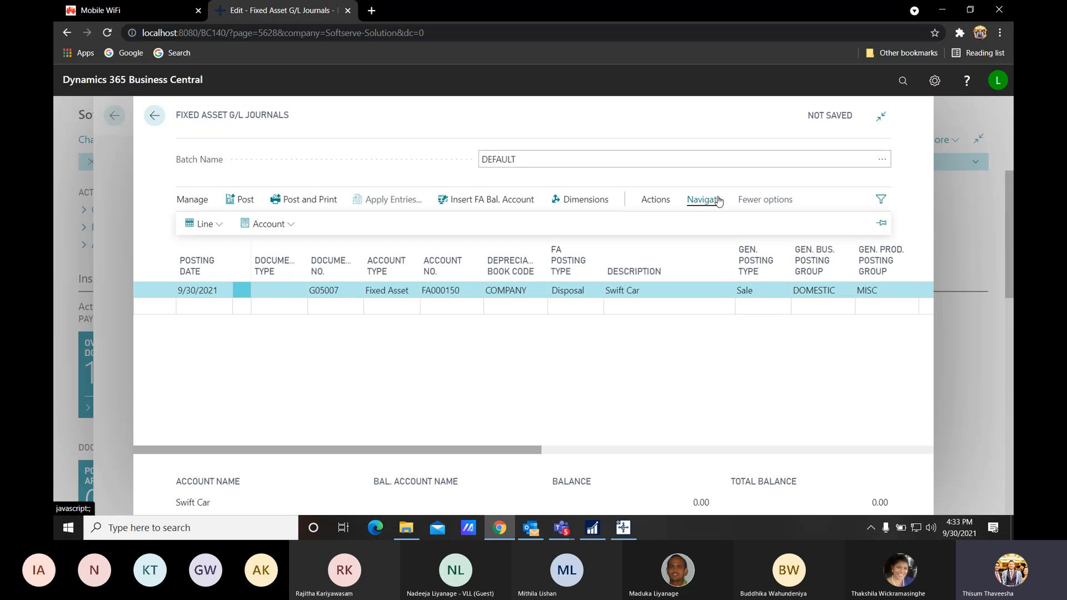
pyautogui.click(656, 200)
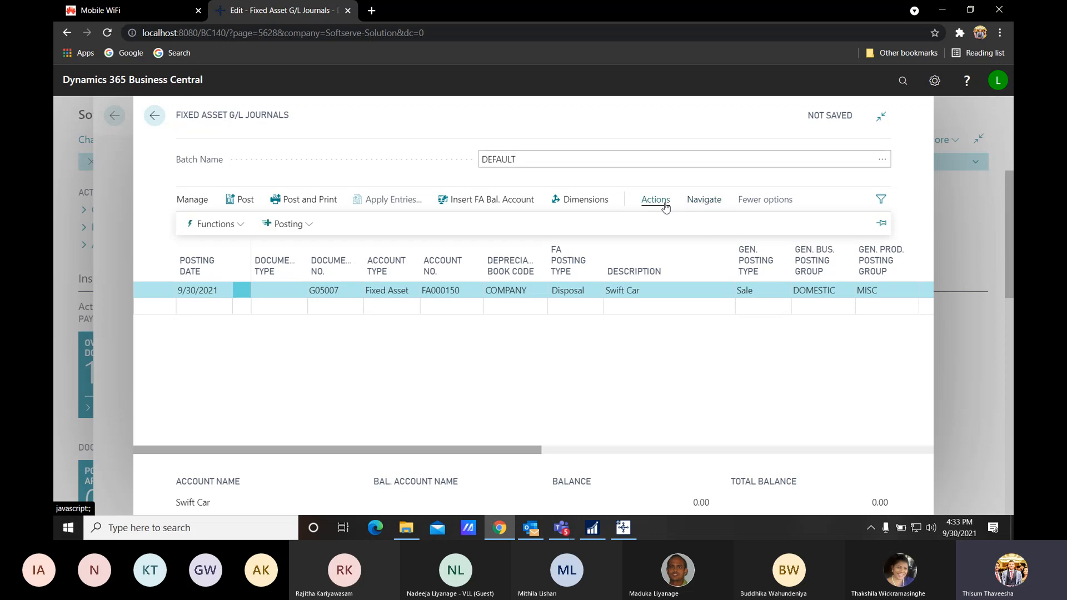
pyautogui.click(291, 226)
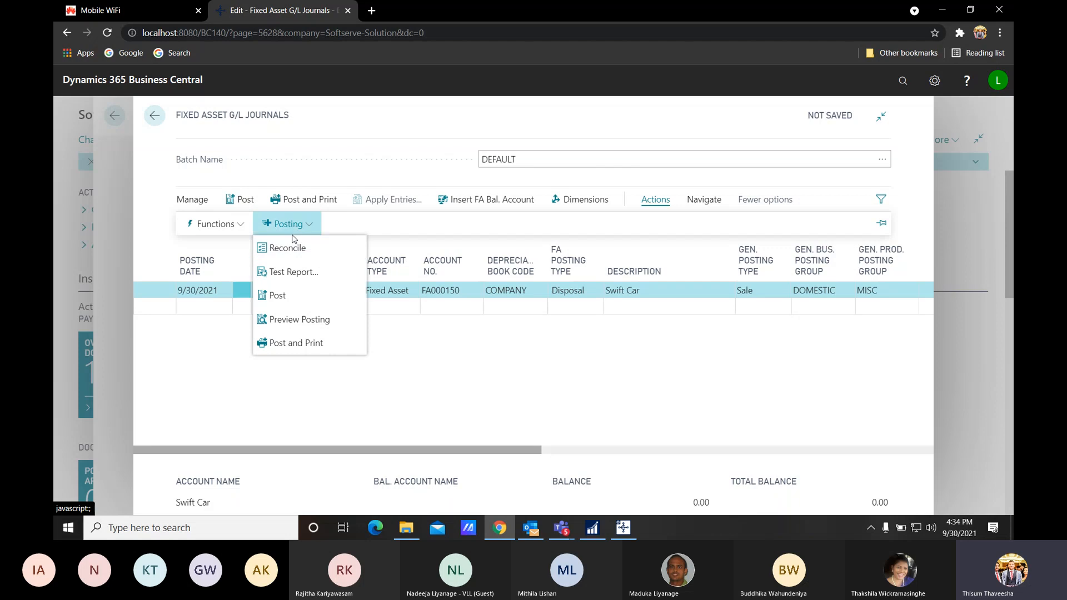
pyautogui.click(310, 318)
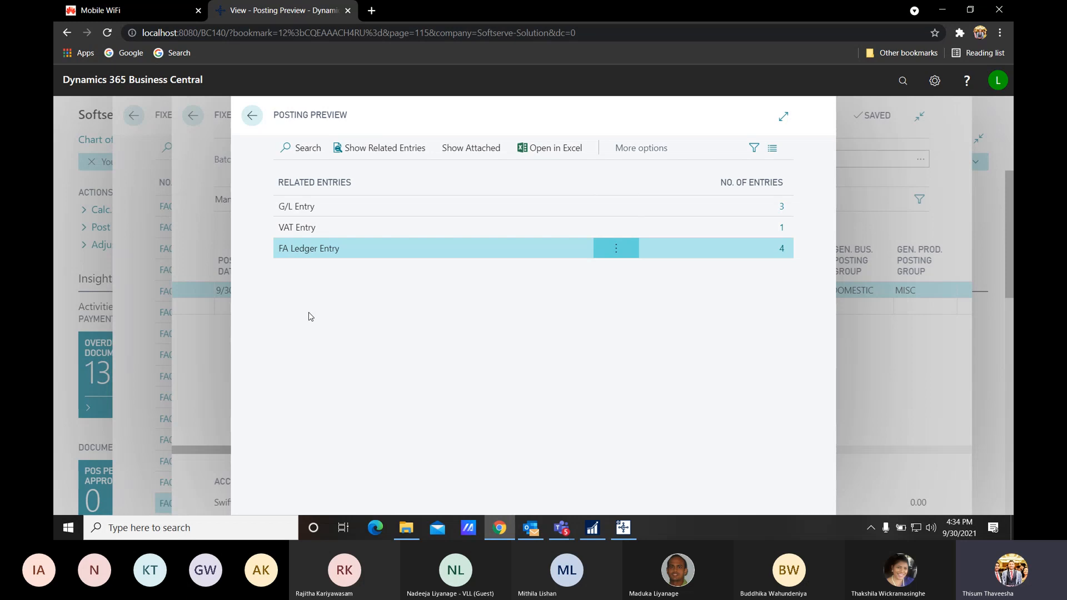
# Step: Examine the previewed G/L entries for gains and losses, yearly decreases and accumulated vehicle depreciation, and return to the journal
pyautogui.click(695, 208)
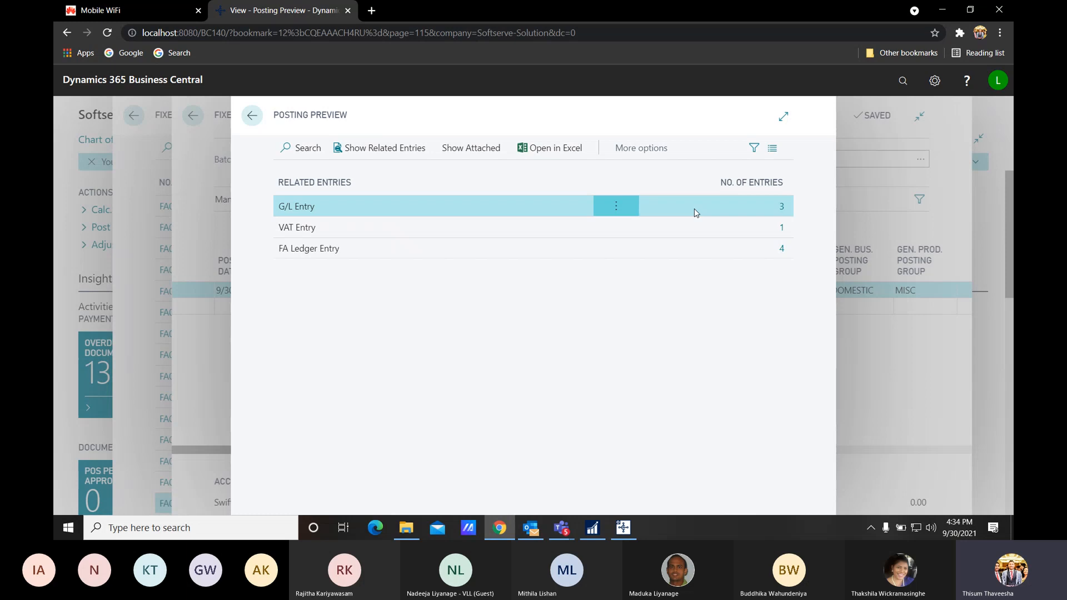
pyautogui.click(782, 208)
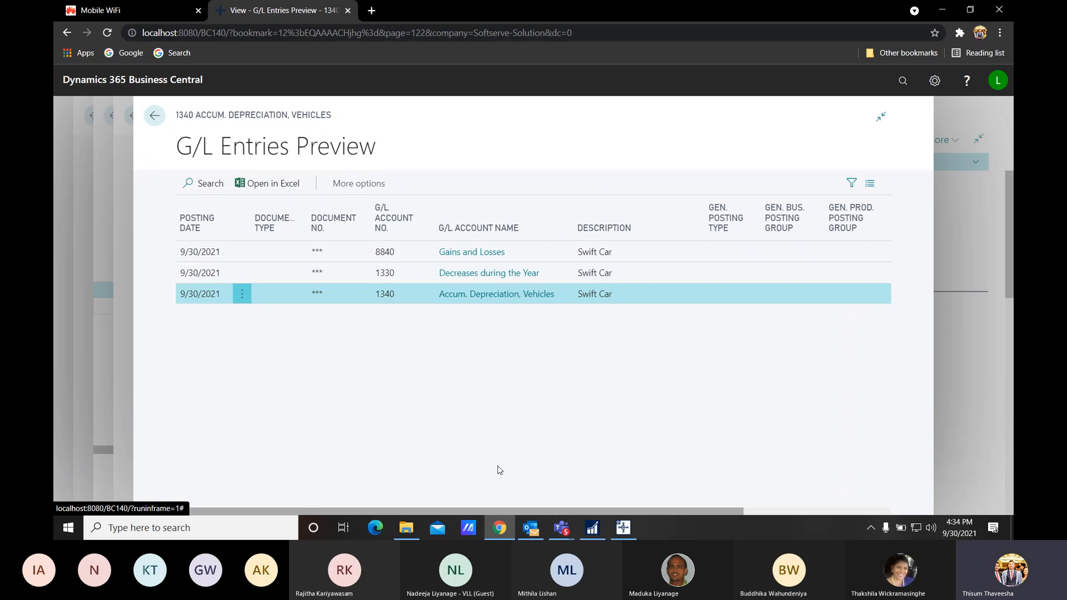
pyautogui.moveTo(486, 512); pyautogui.dragTo(547, 516)
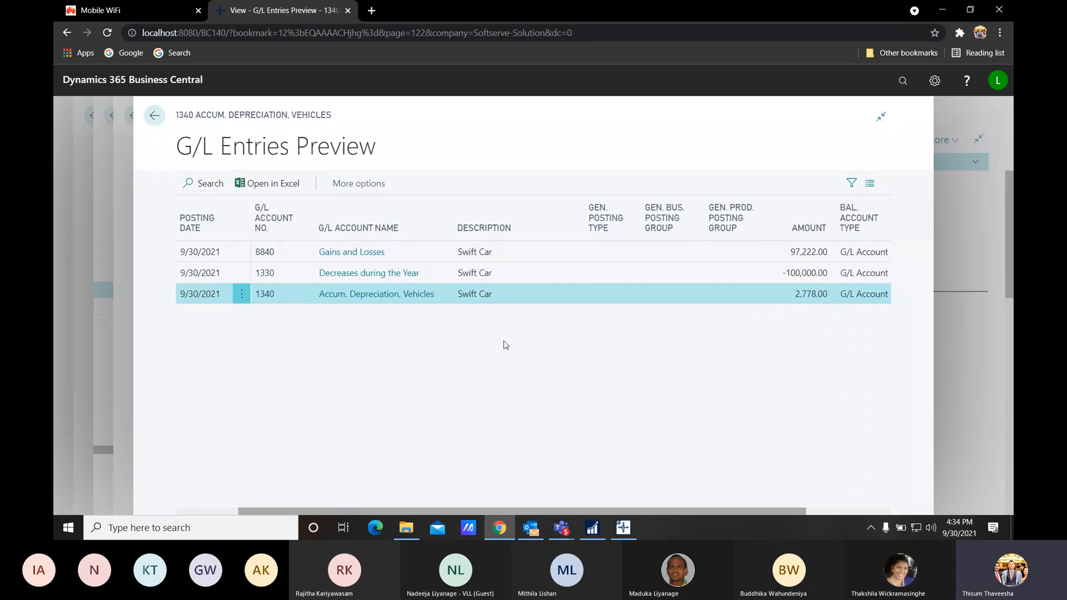
pyautogui.click(454, 255)
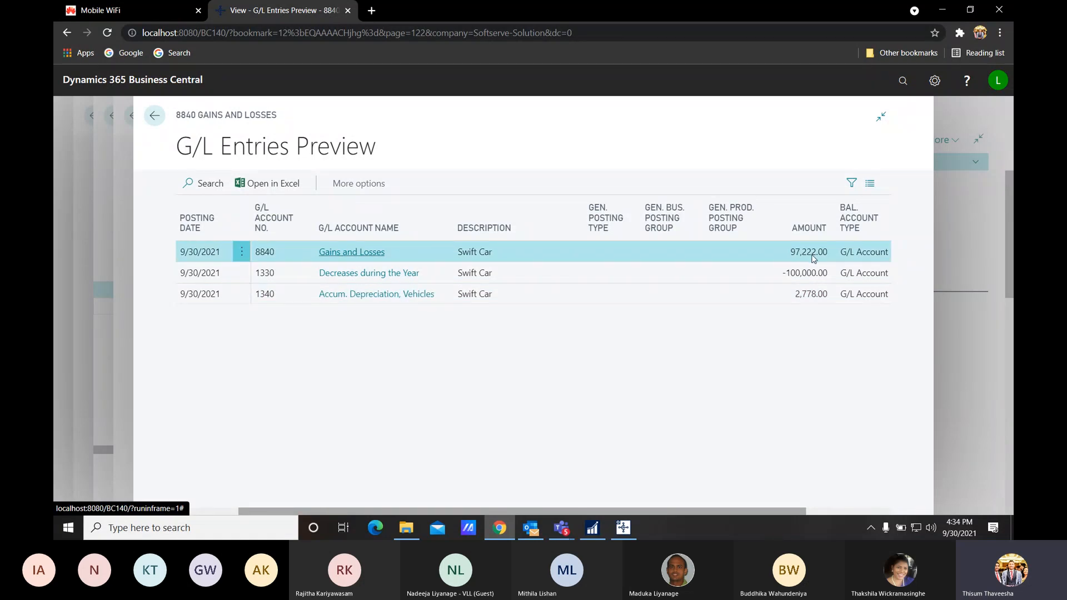
pyautogui.click(788, 275)
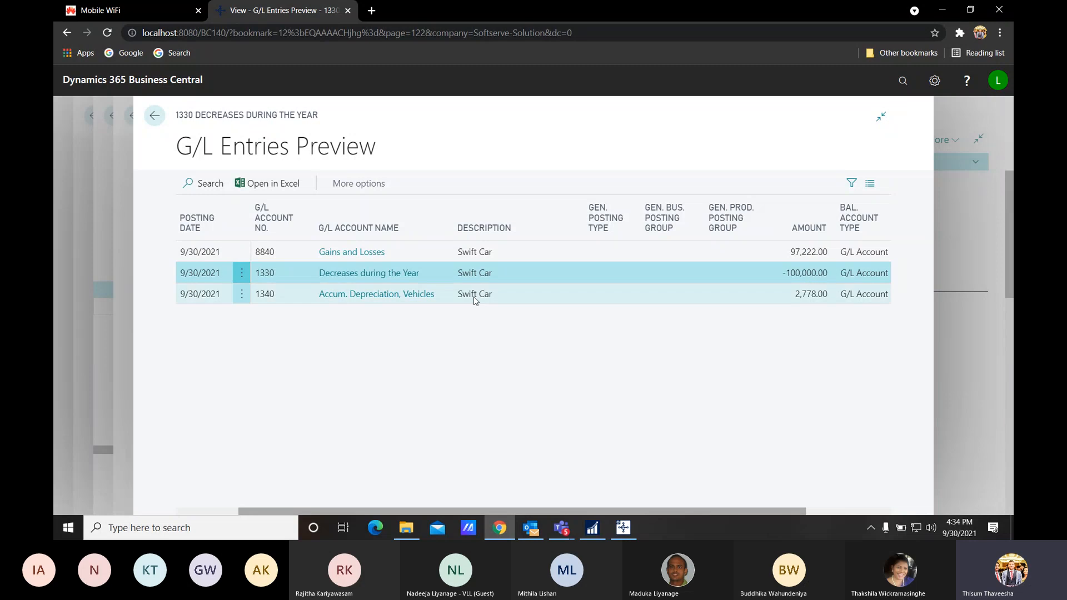
pyautogui.click(566, 300)
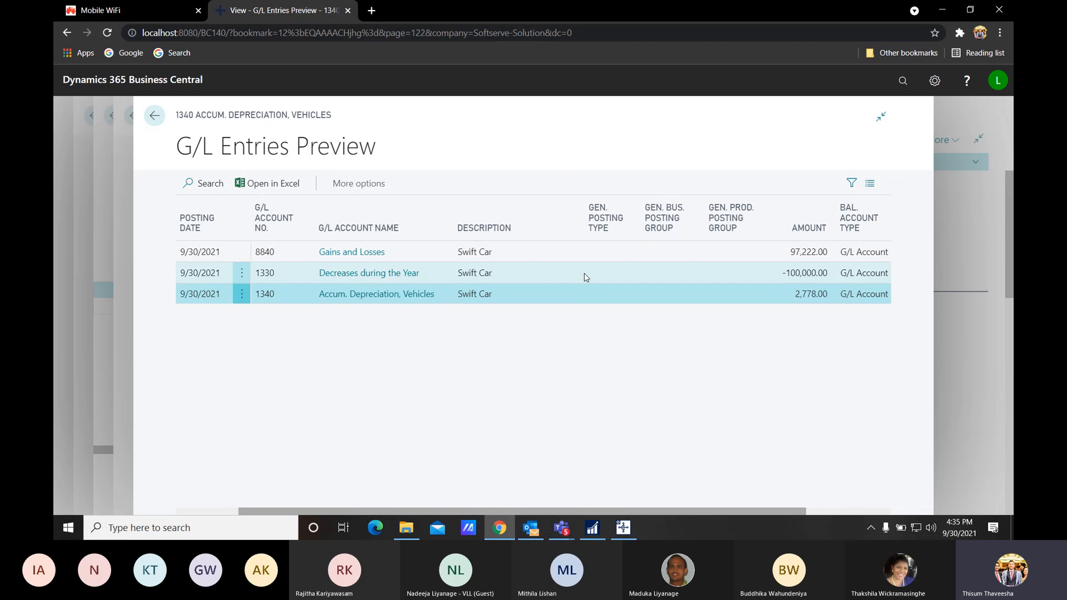
pyautogui.press('Escape')
pyautogui.press('Escape')
pyautogui.click(253, 115)
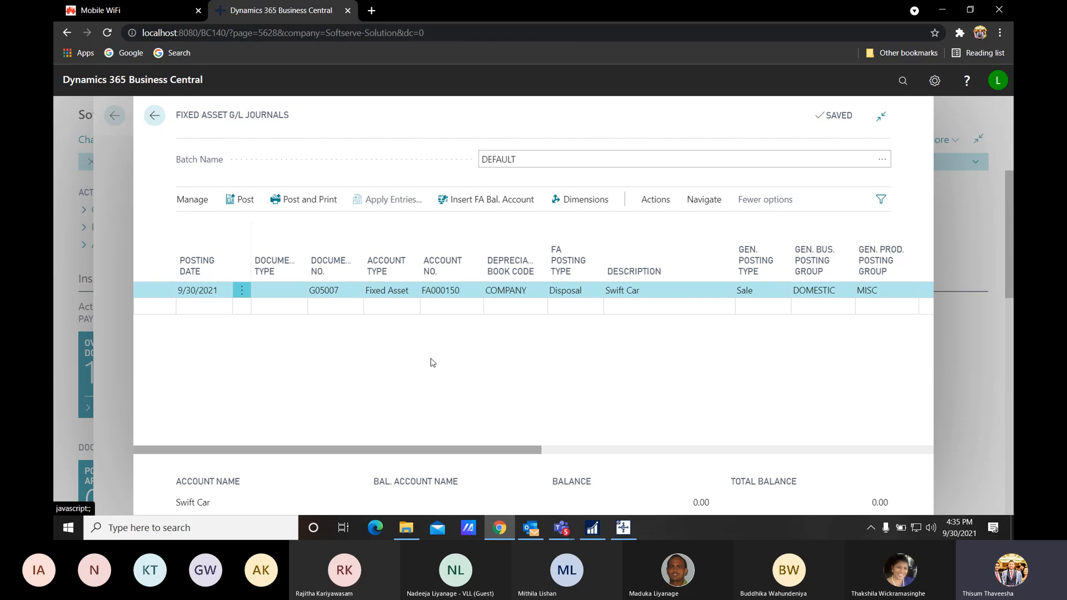
# Step: Leave the journal and the Fixed Assets list, and find and open the Sales Orders list
pyautogui.press('Escape')
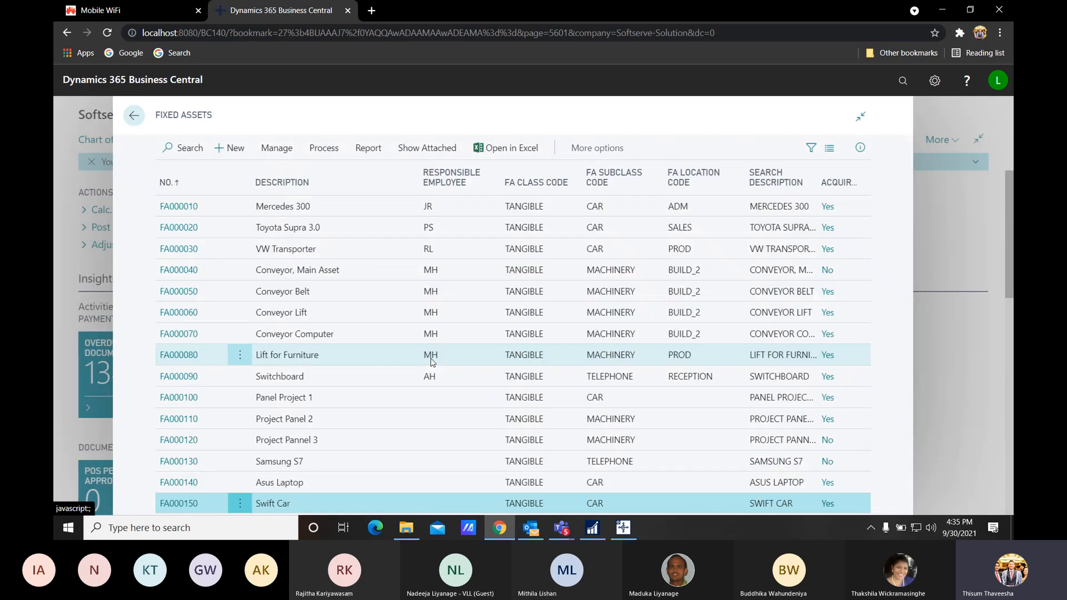
pyautogui.press('Escape')
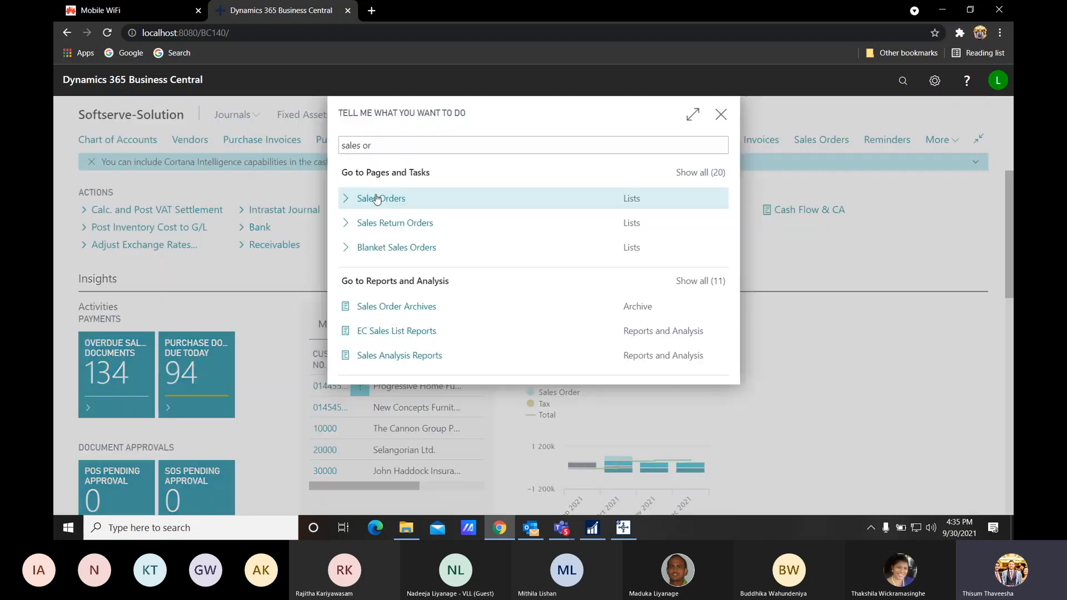
pyautogui.click(375, 196)
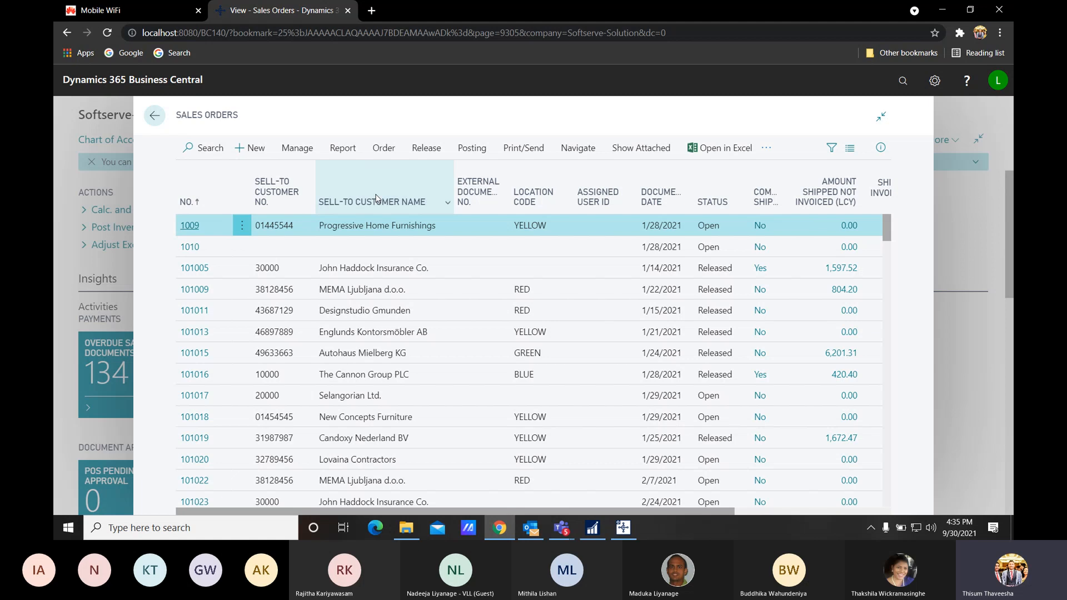
# Step: Create a new sales order for the customer John Keels Holdings
pyautogui.click(253, 148)
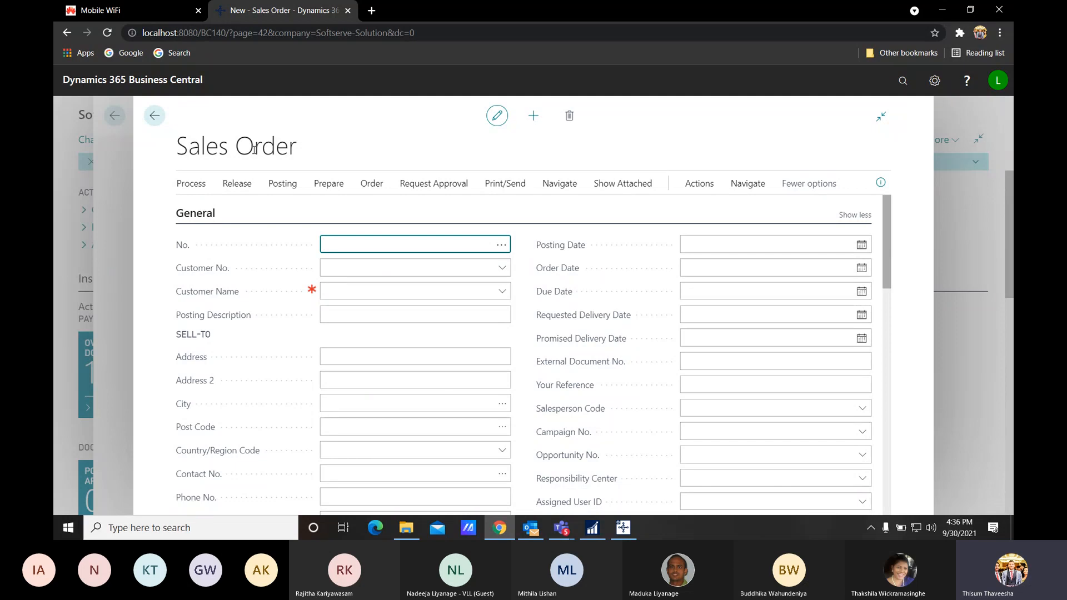
pyautogui.press('Tab')
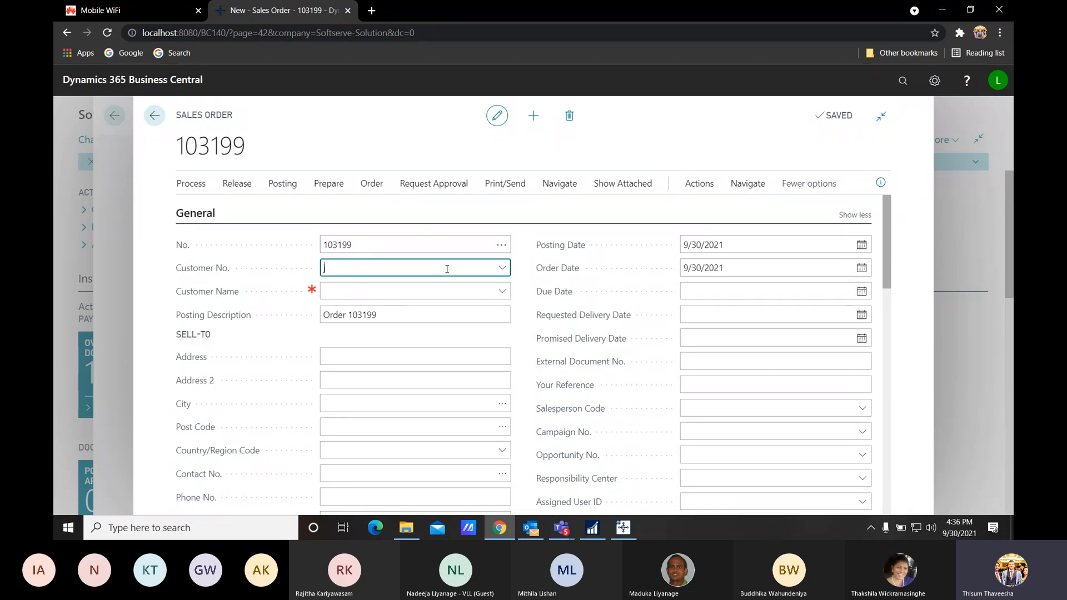
pyautogui.write('john')
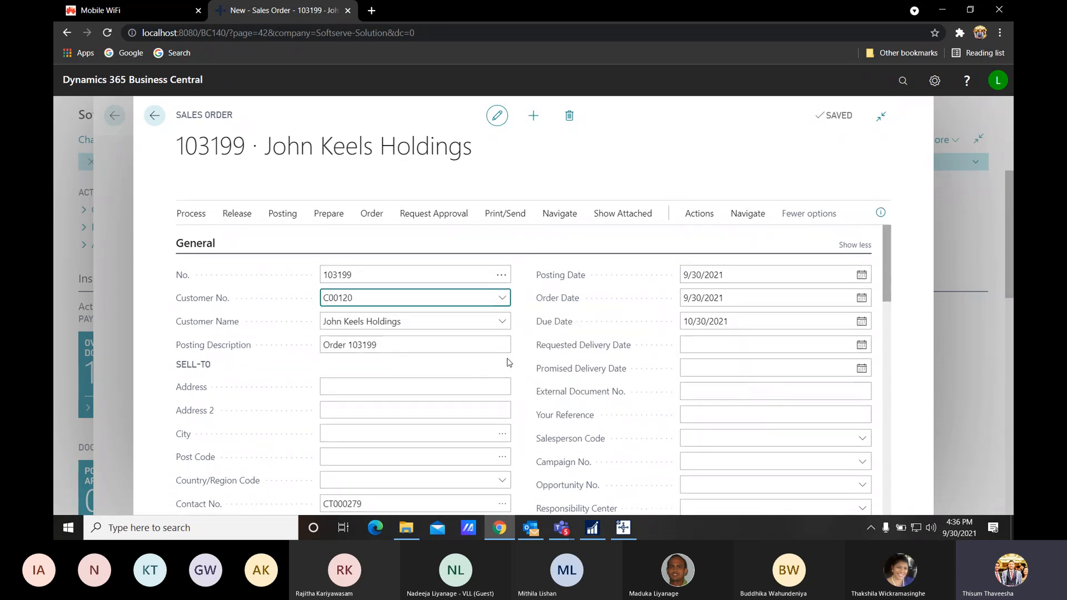
# Step: Set the sales order's due date to 9/30/2021
pyautogui.scroll(-2, 483, 367)
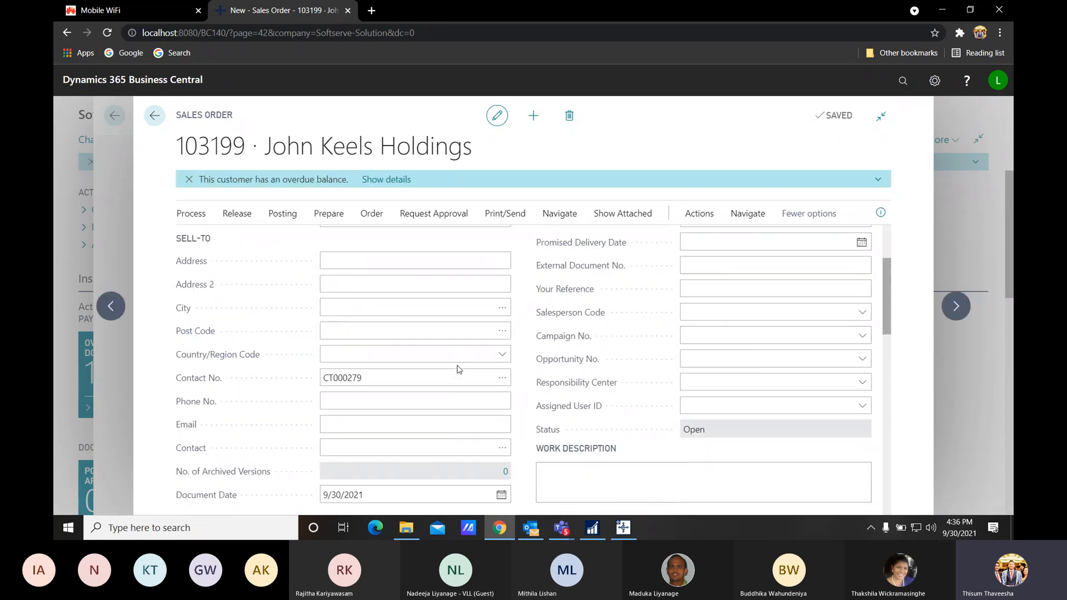
pyautogui.scroll(-2, 459, 370)
pyautogui.scroll(2, 416, 362)
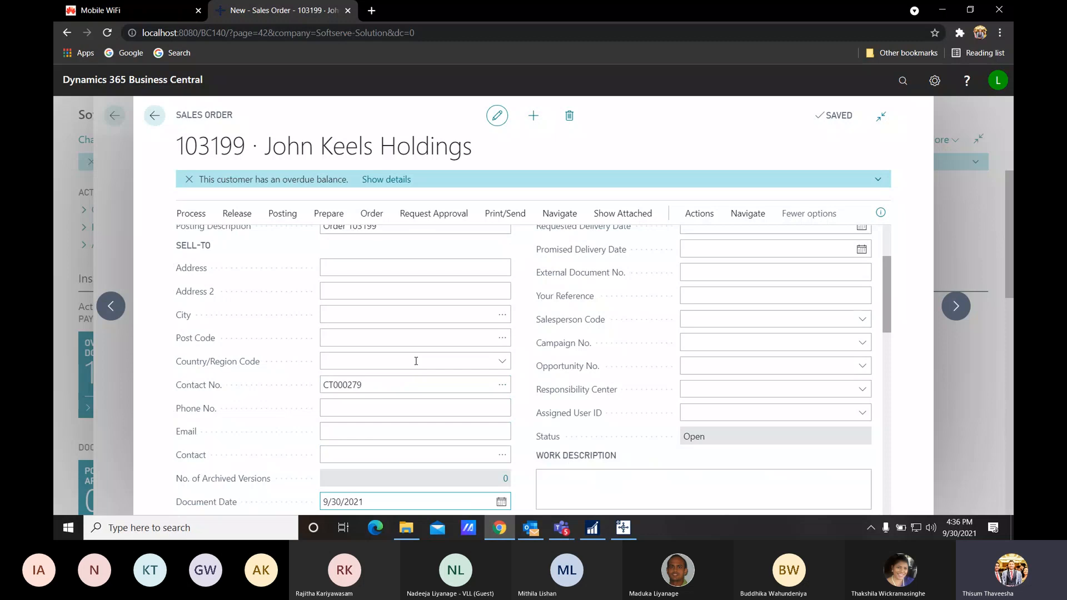
pyautogui.scroll(2, 416, 367)
pyautogui.scroll(-3, 428, 383)
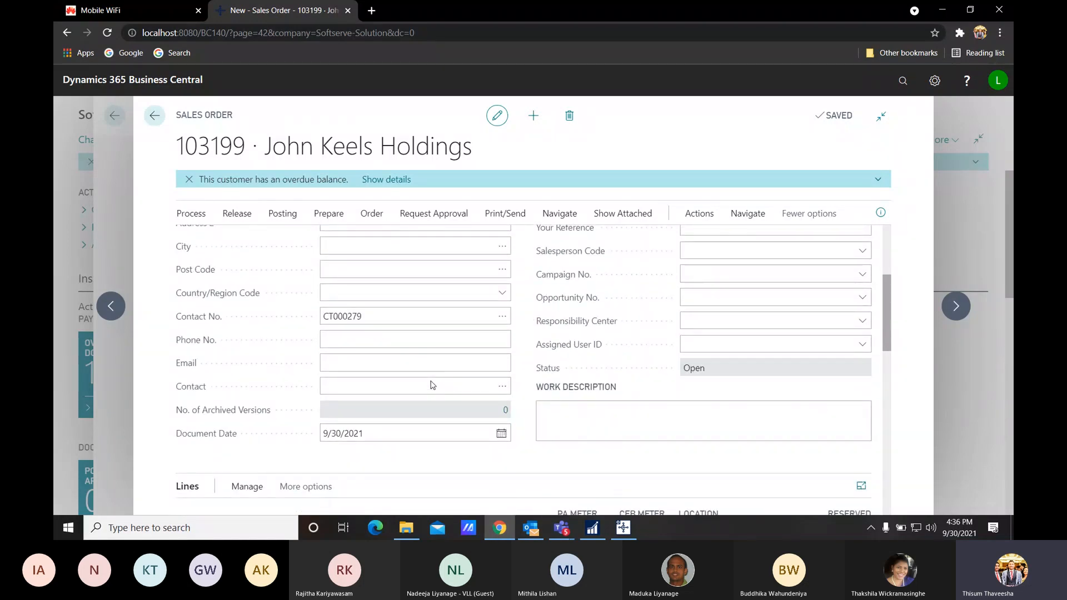
pyautogui.click(432, 384)
pyautogui.scroll(3, 439, 411)
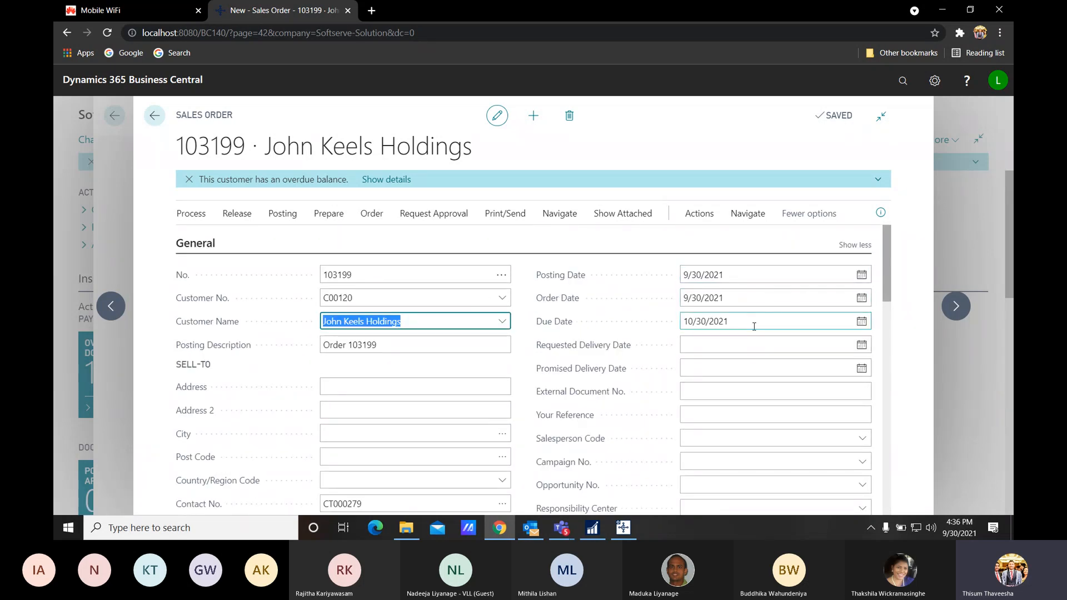
pyautogui.click(861, 321)
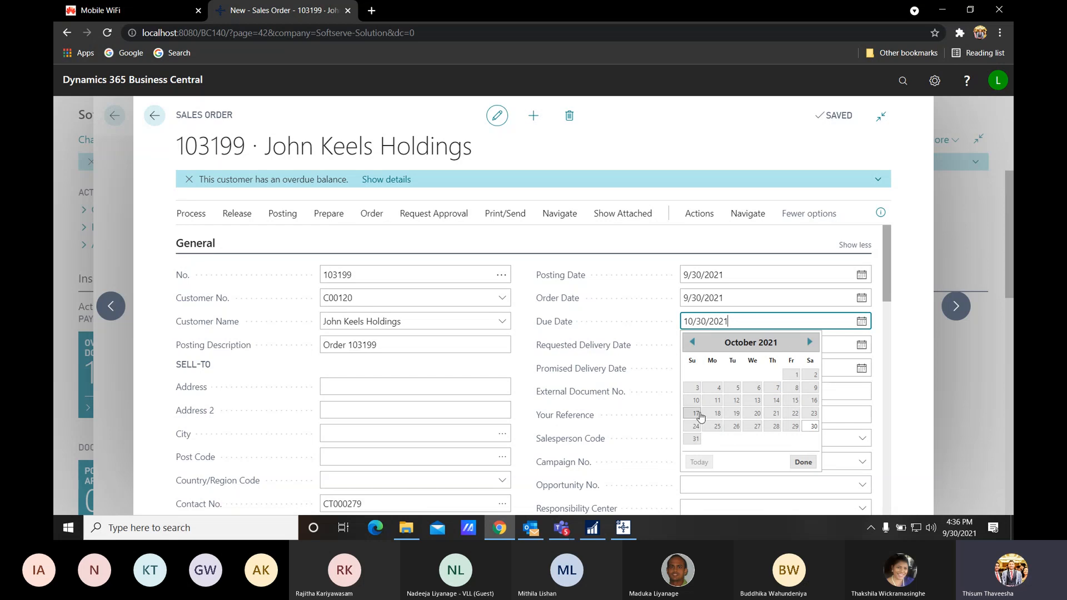
pyautogui.click(692, 343)
pyautogui.click(775, 427)
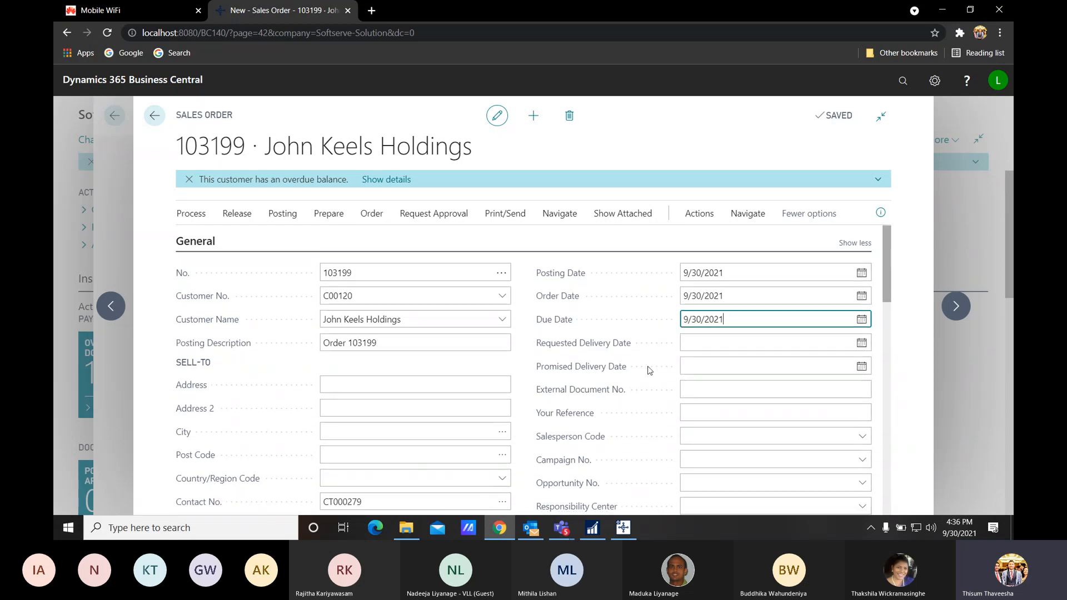
# Step: Set the type of the first sales order line to Fixed Asset and move on to its number
pyautogui.scroll(-2, 720, 314)
pyautogui.click(719, 315)
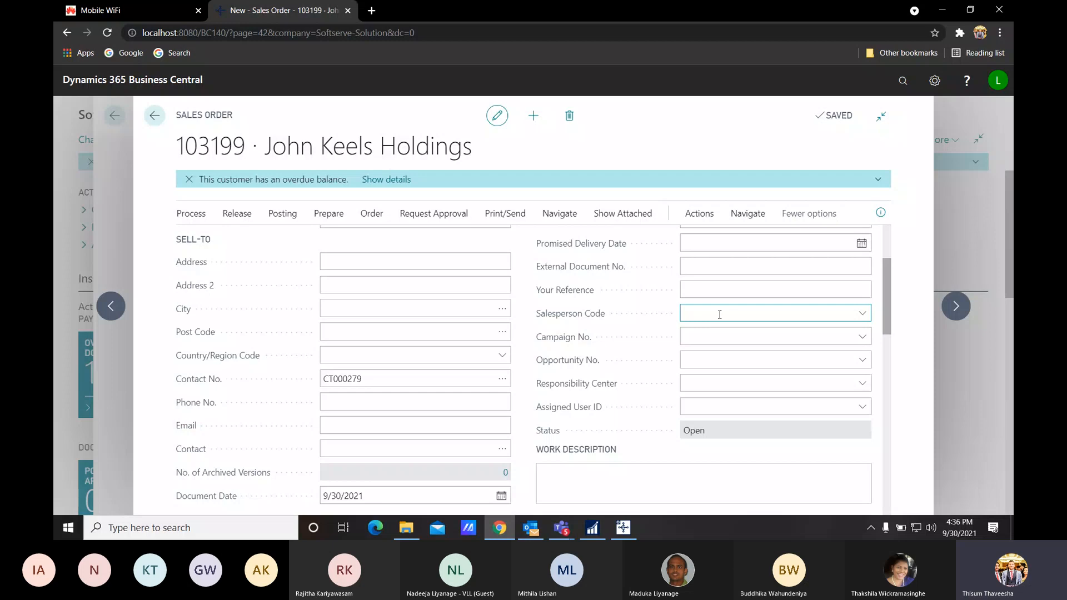
pyautogui.click(522, 315)
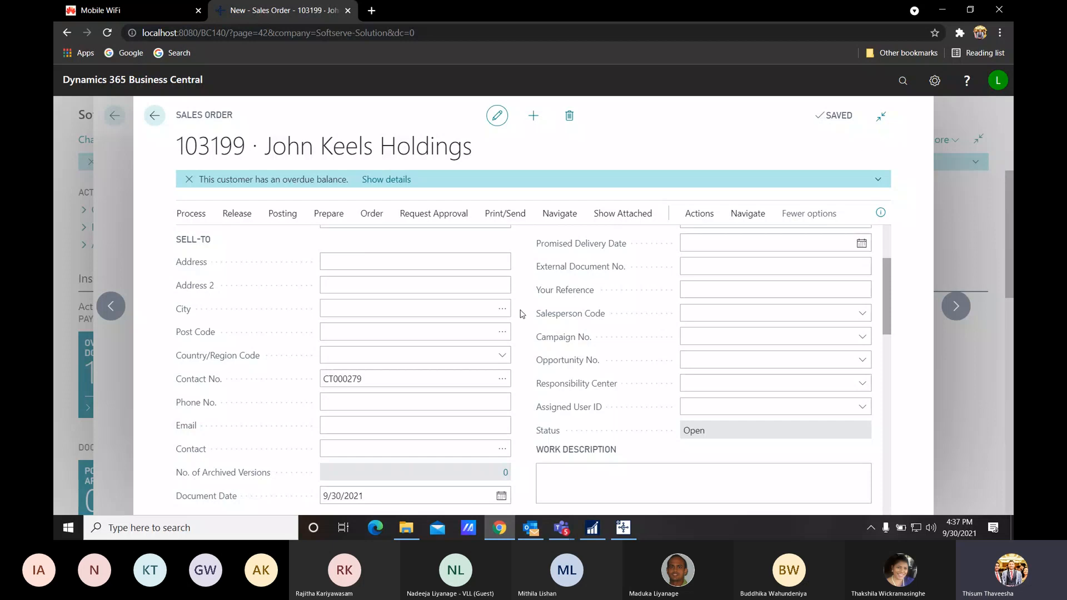
pyautogui.click(445, 356)
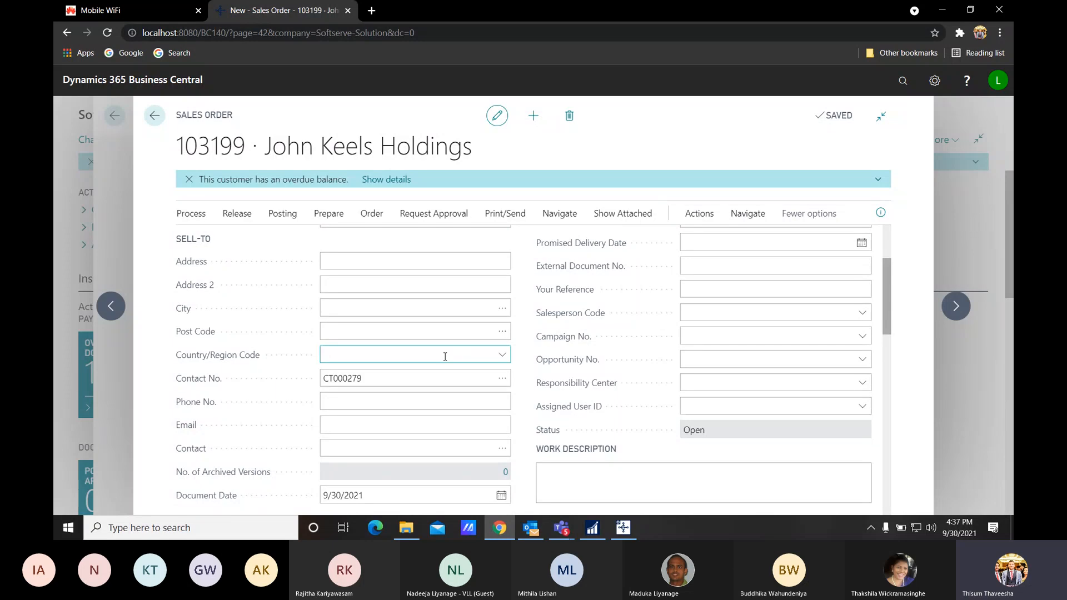
pyautogui.scroll(-3, 585, 458)
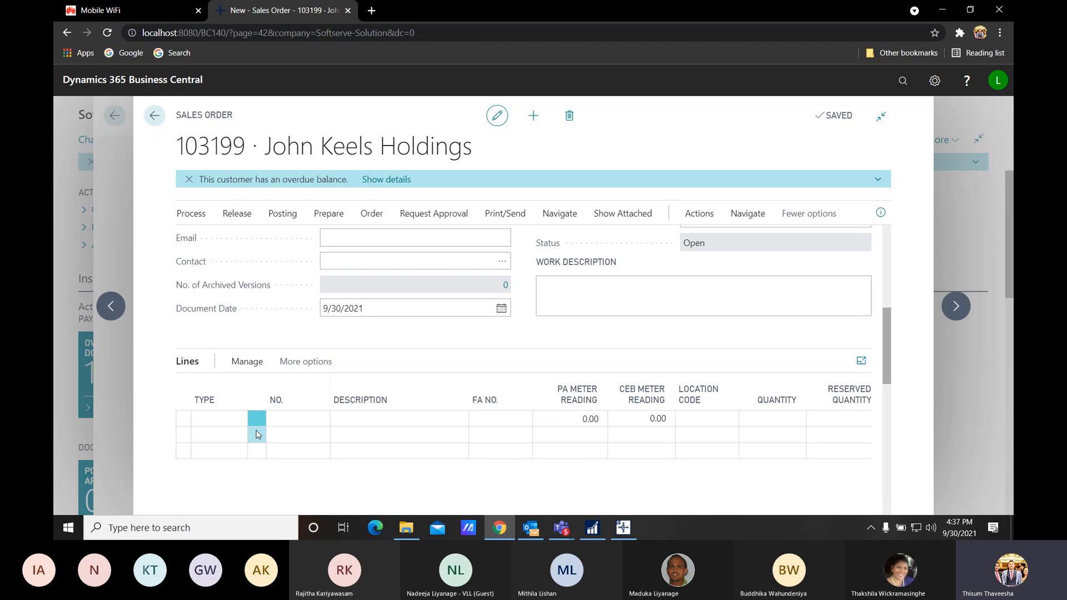
pyautogui.click(228, 422)
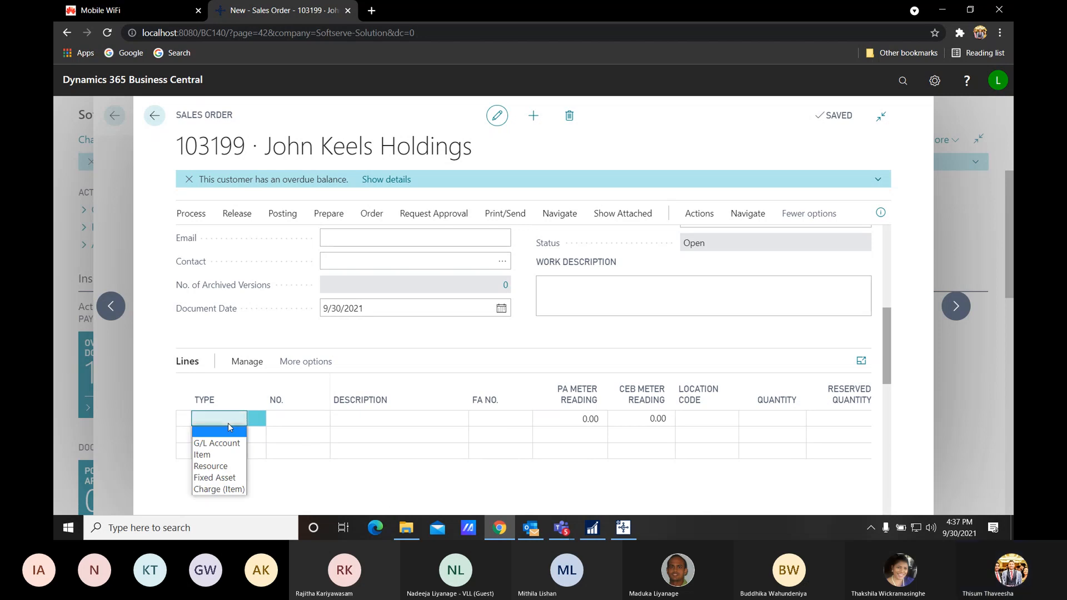
pyautogui.click(227, 479)
pyautogui.press('Tab')
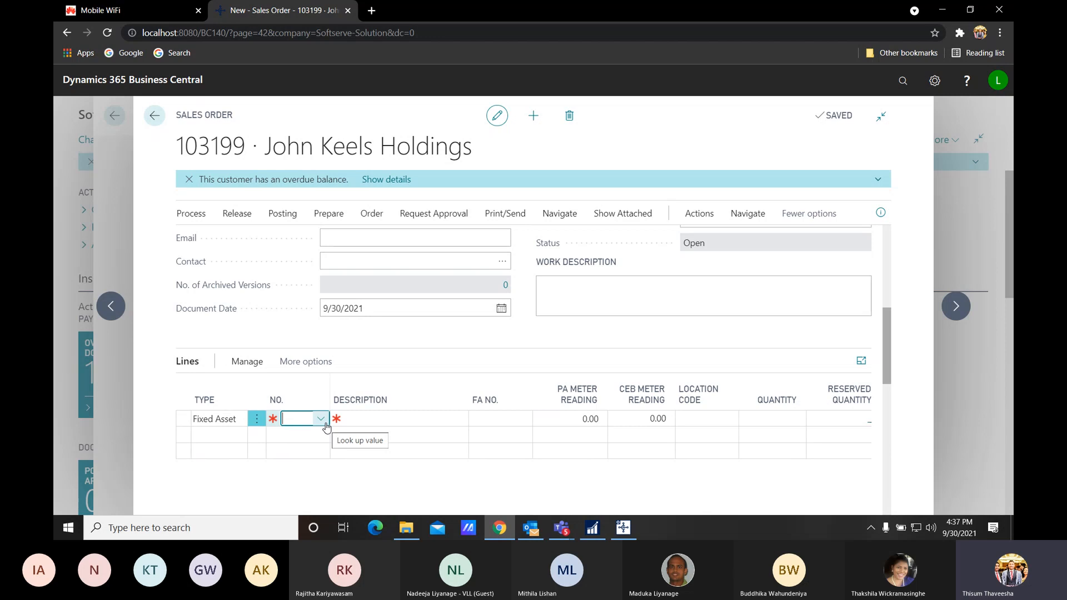
# Step: Choose FA000150 Swift Car on the sales line, with quantity 1 and a unit price excluding VAT of 120,000
pyautogui.click(326, 425)
pyautogui.scroll(-3, 435, 342)
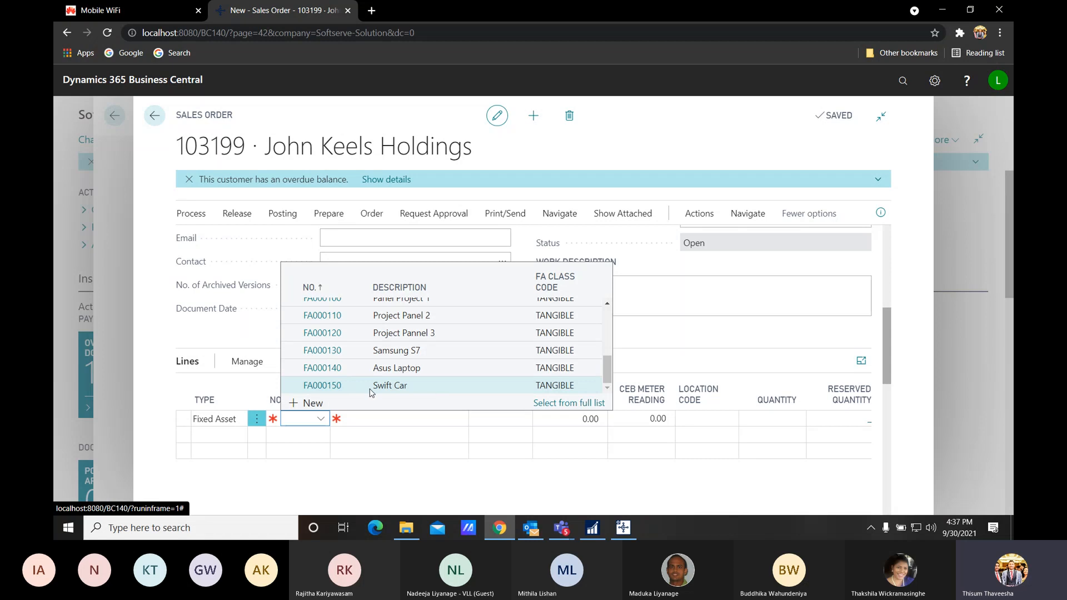
pyautogui.click(334, 389)
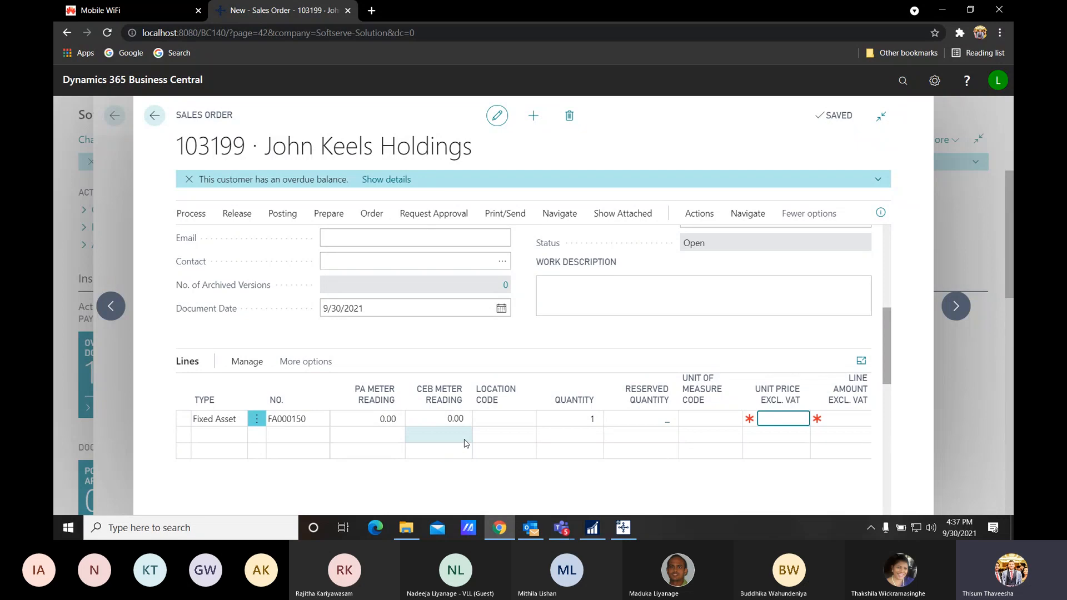
pyautogui.write('120000')
pyautogui.press('Tab')
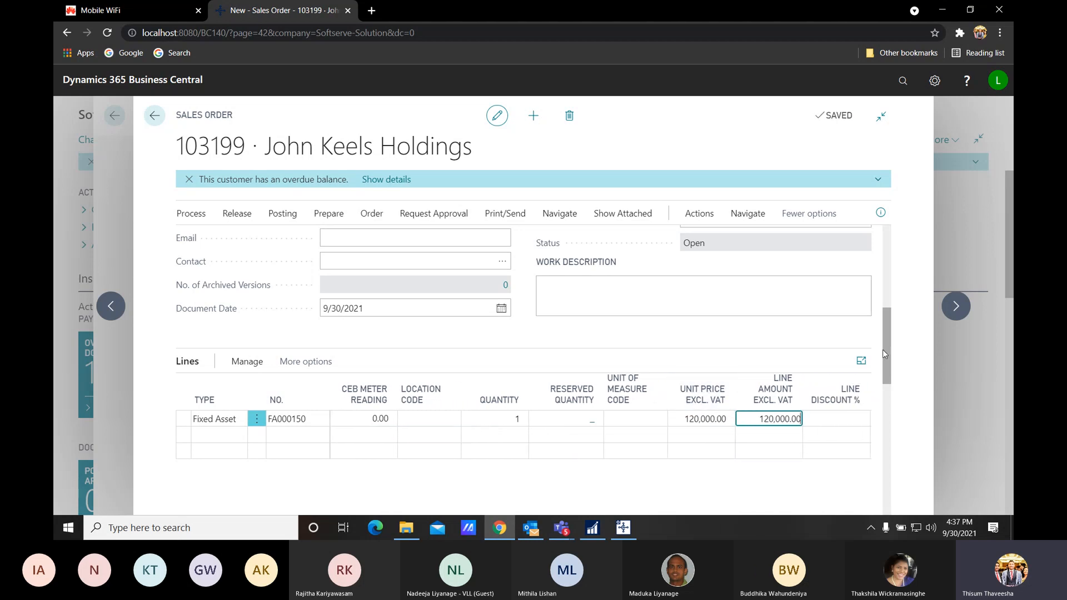
# Step: Preview the posting of the Swift Car sales order
pyautogui.scroll(5, 885, 358)
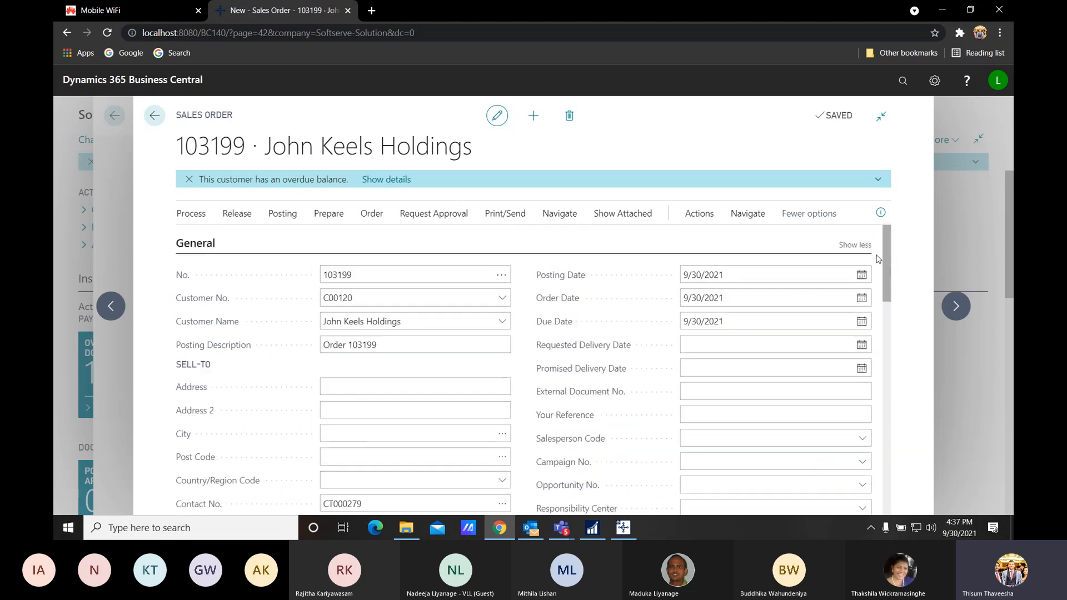
pyautogui.click(276, 221)
pyautogui.click(462, 247)
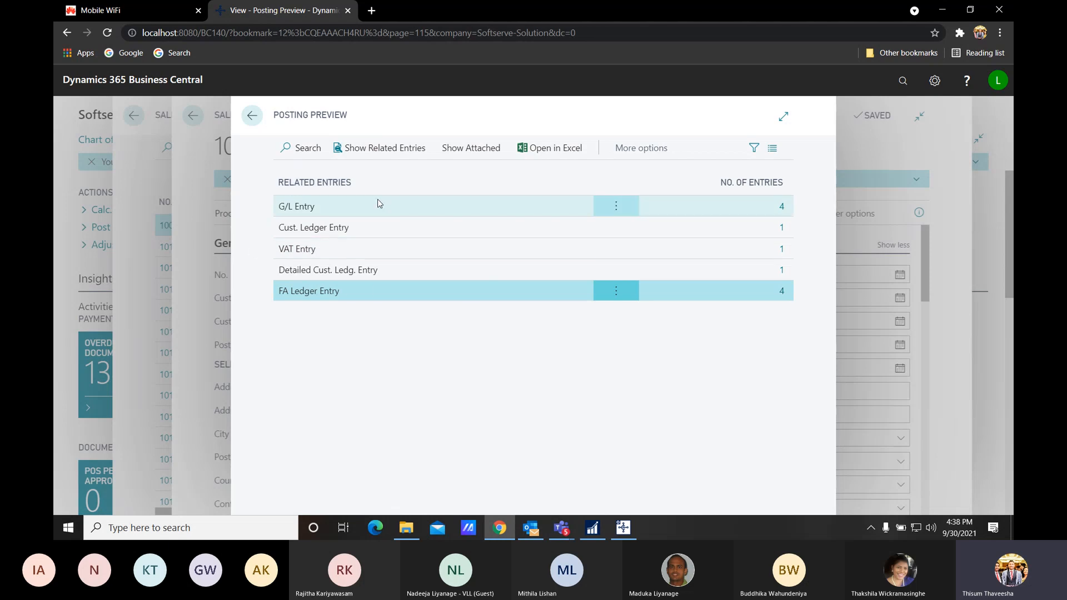
# Step: Examine the G/L entries and their amounts in the sales order's posting preview, and return to the home page
pyautogui.click(781, 208)
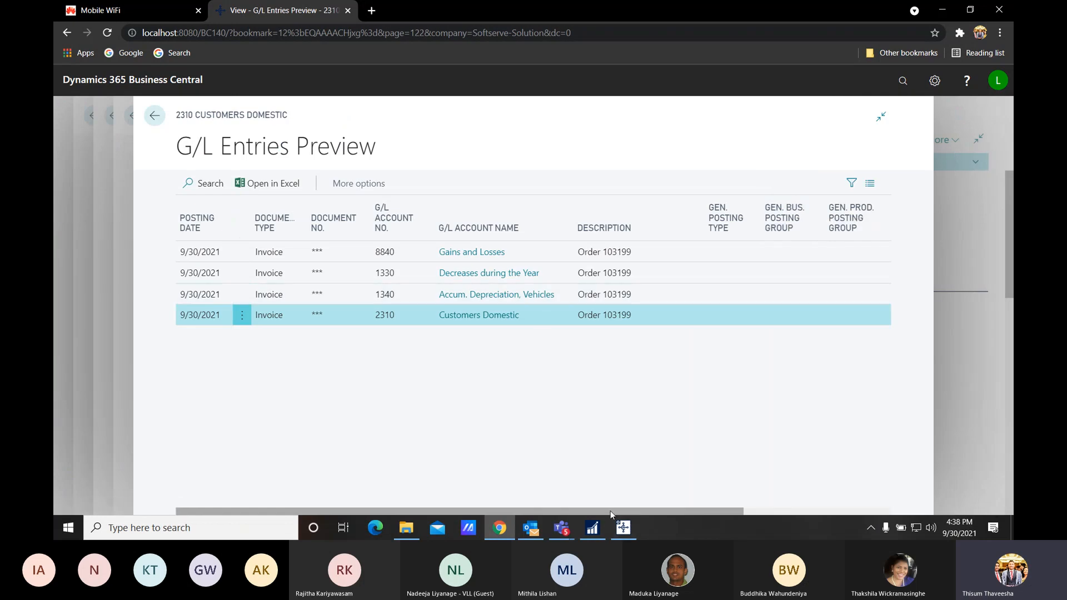
pyautogui.moveTo(611, 511); pyautogui.dragTo(696, 518)
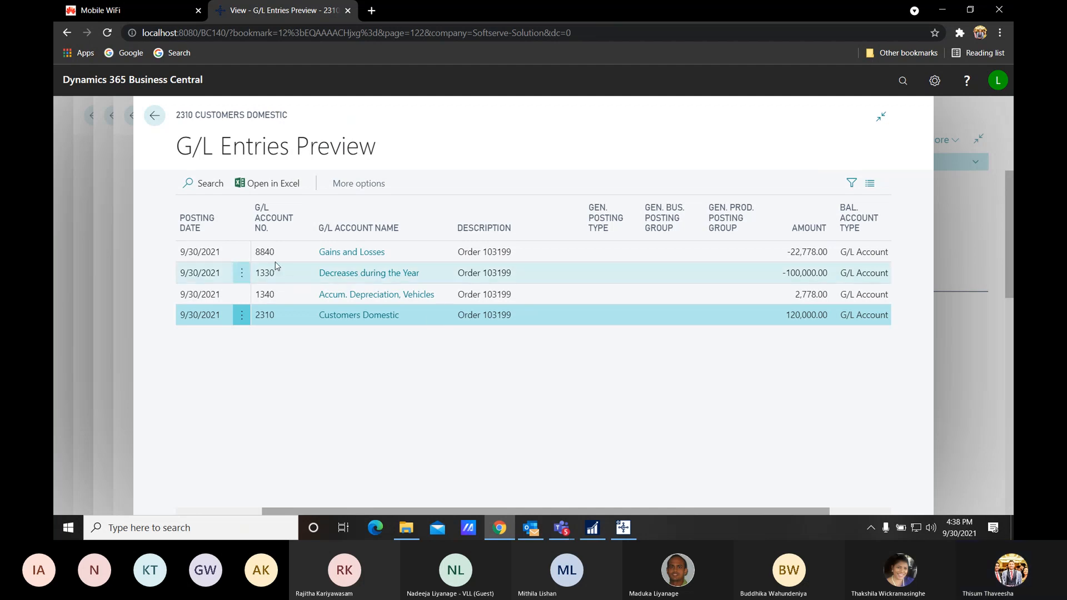
pyautogui.click(160, 121)
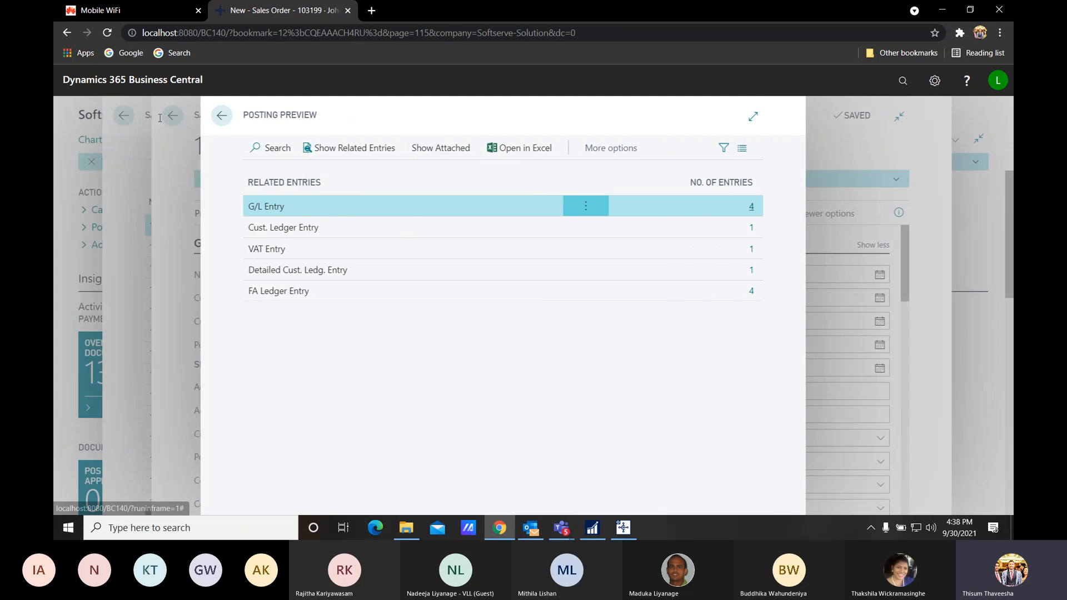
pyautogui.click(248, 120)
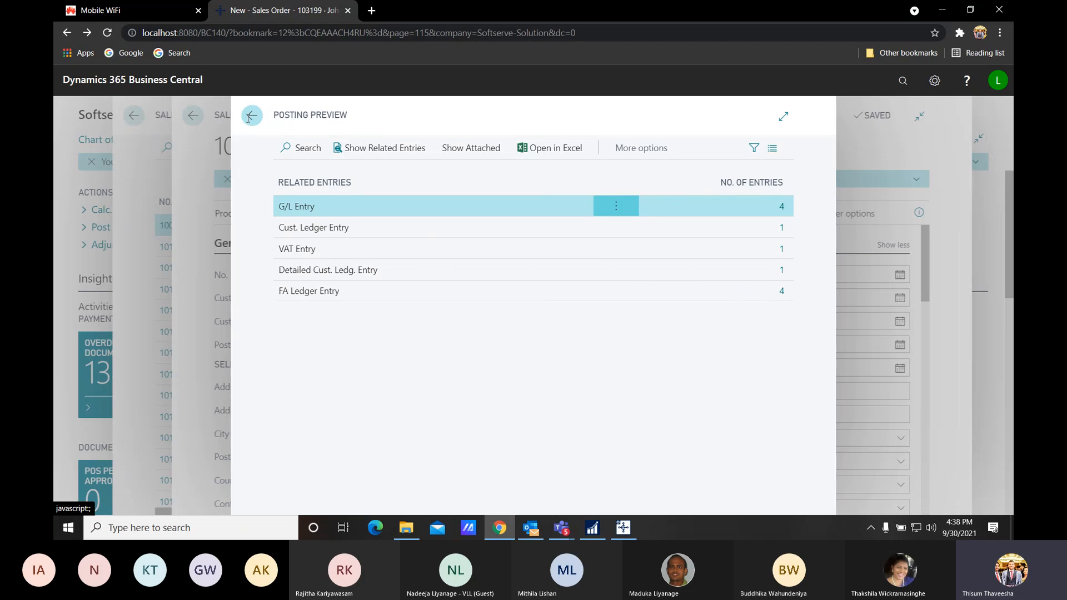
pyautogui.click(250, 117)
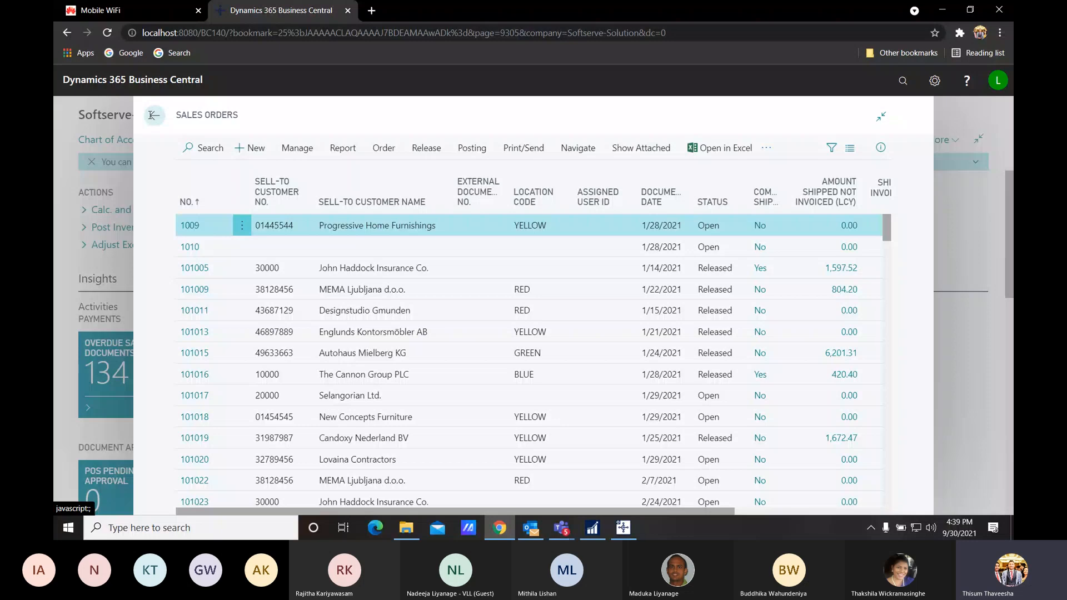
pyautogui.click(154, 115)
# Step: Open the Vendor Ledger Entries and examine the Technomedics documents, amounts, remaining amounts and due dates
pyautogui.click(903, 81)
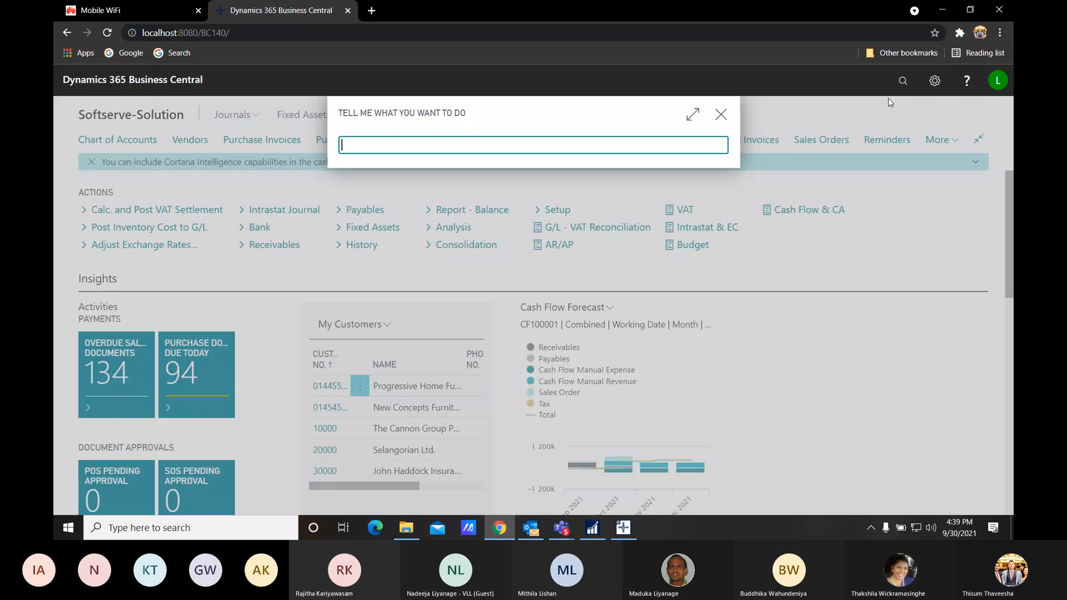
pyautogui.write('vendor ledger')
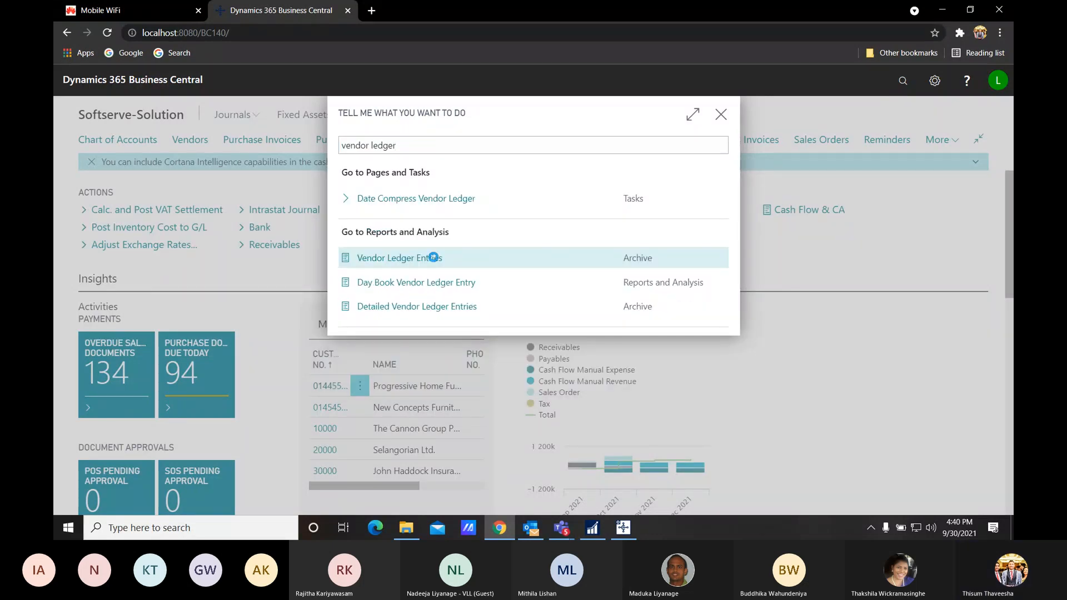
pyautogui.click(434, 259)
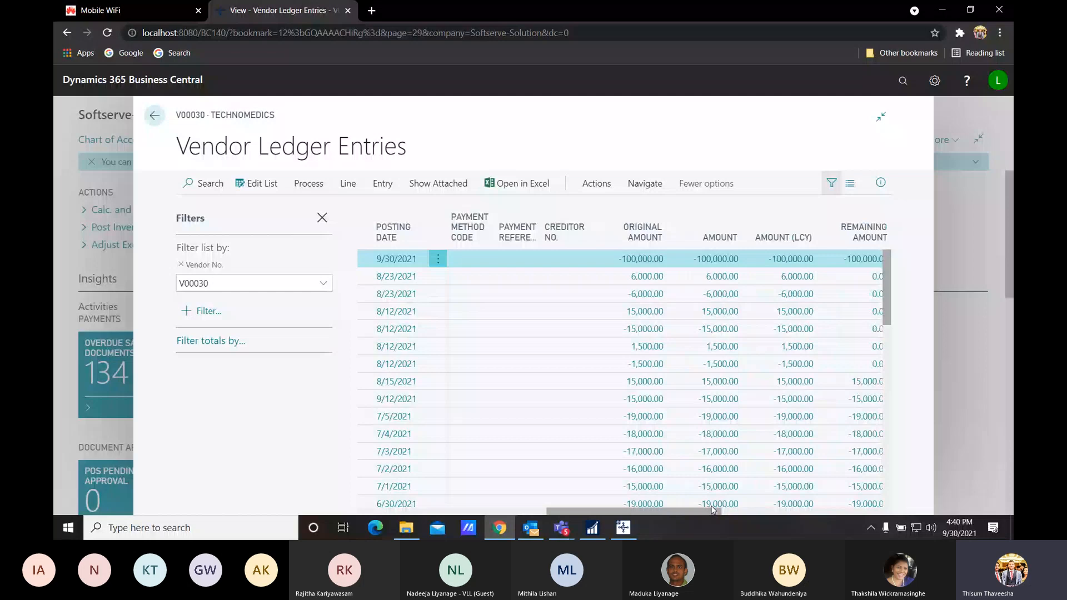
pyautogui.hscroll(2, 713, 510)
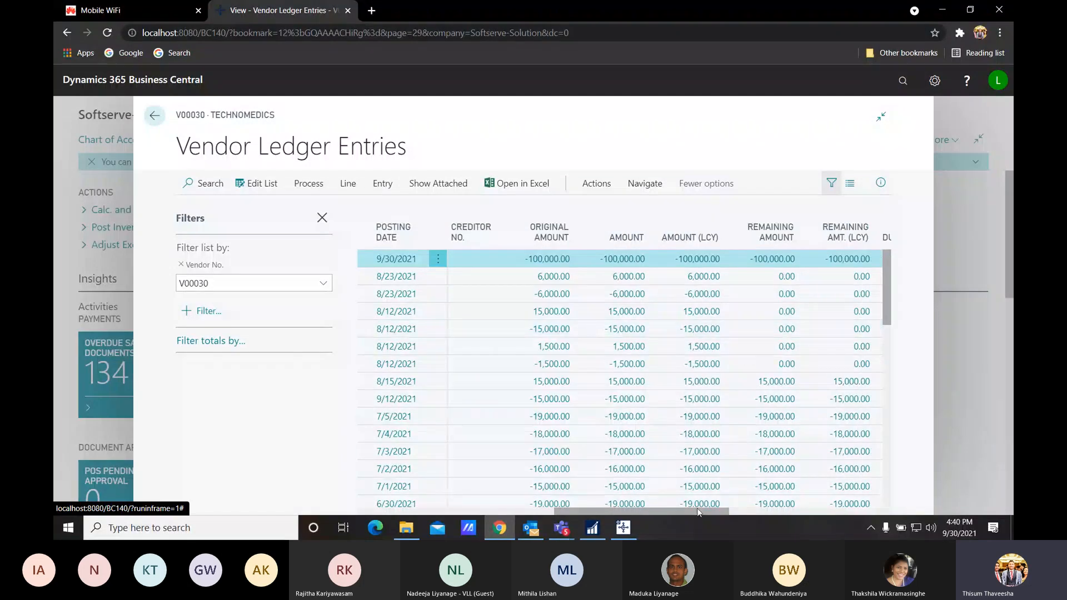
pyautogui.moveTo(697, 508); pyautogui.dragTo(745, 510)
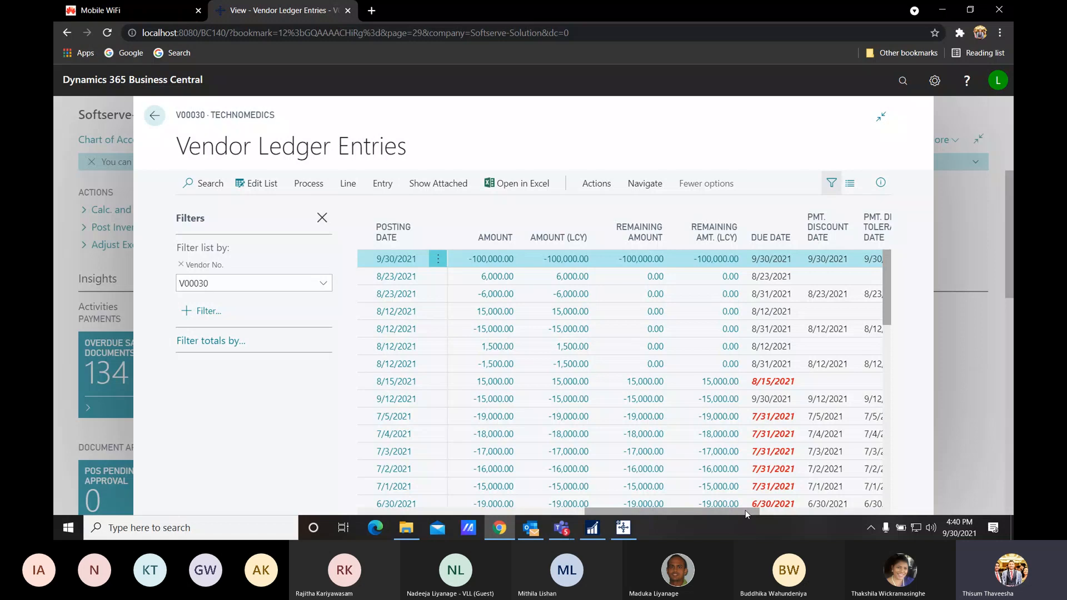
pyautogui.moveTo(742, 512); pyautogui.dragTo(461, 483)
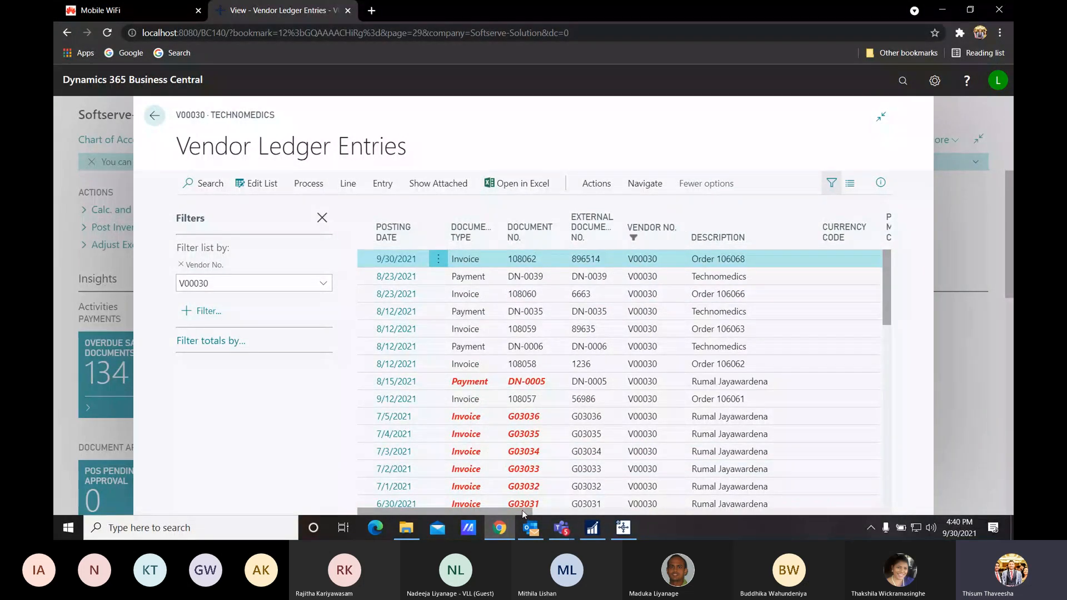
pyautogui.moveTo(521, 510); pyautogui.dragTo(685, 514)
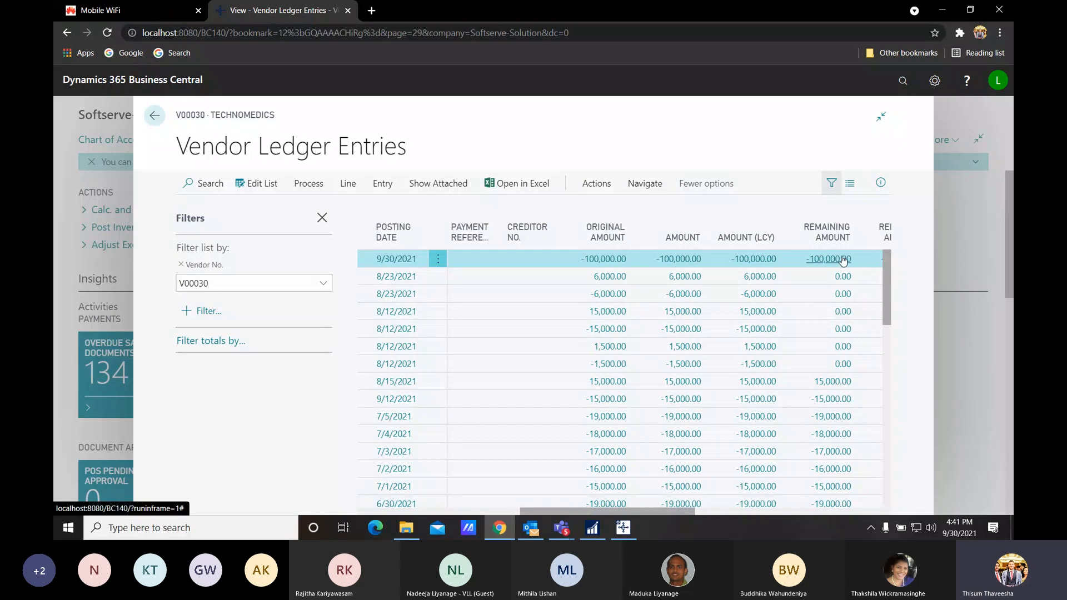
pyautogui.click(154, 115)
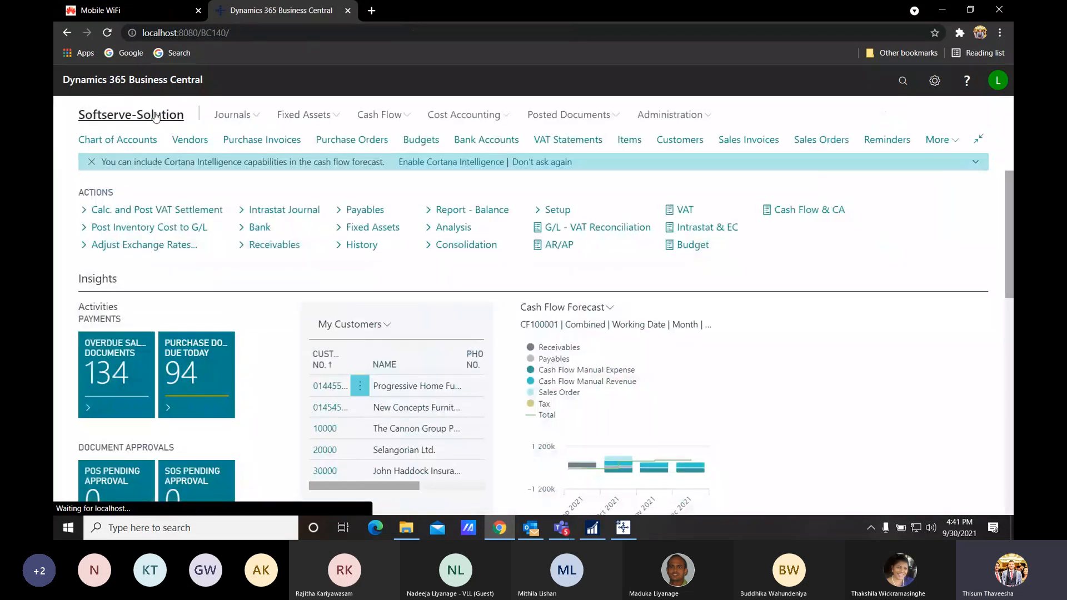
# Step: Find and open the Payment Journals page
pyautogui.click(900, 82)
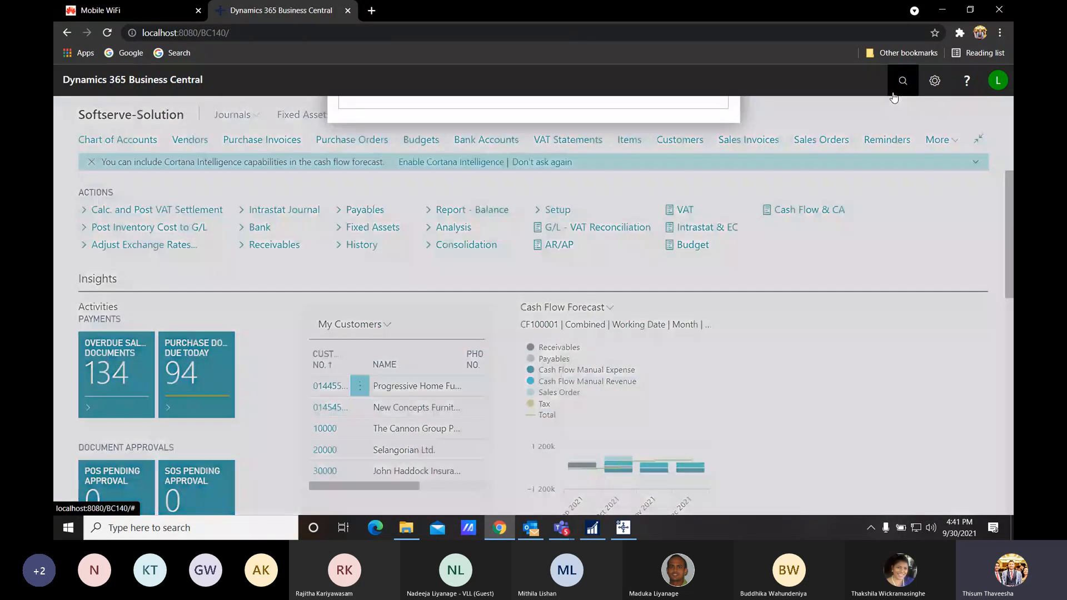
pyautogui.write('p')
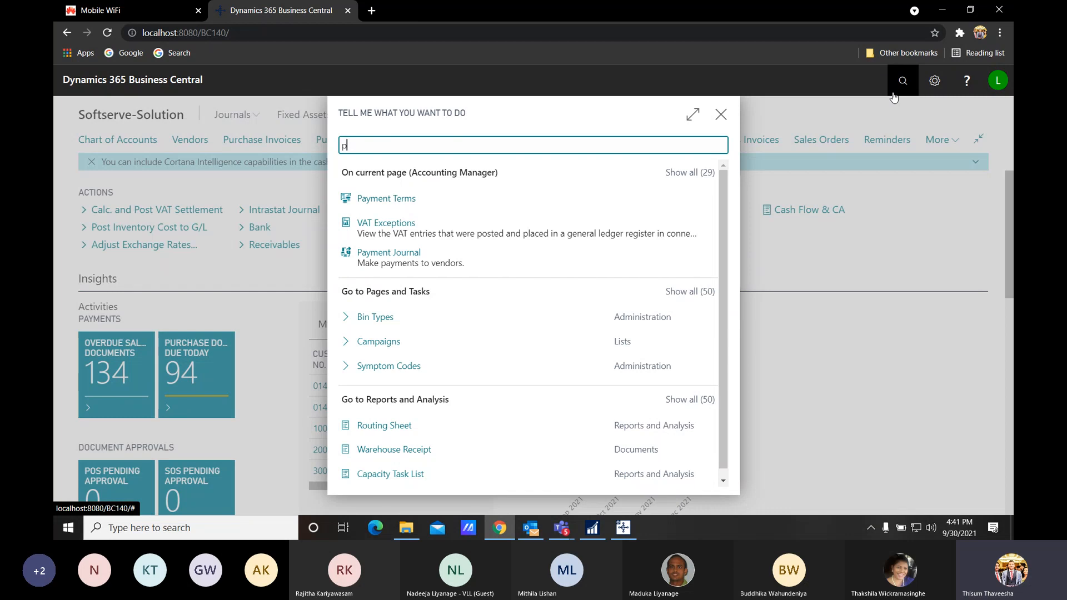
pyautogui.write('ayment jou')
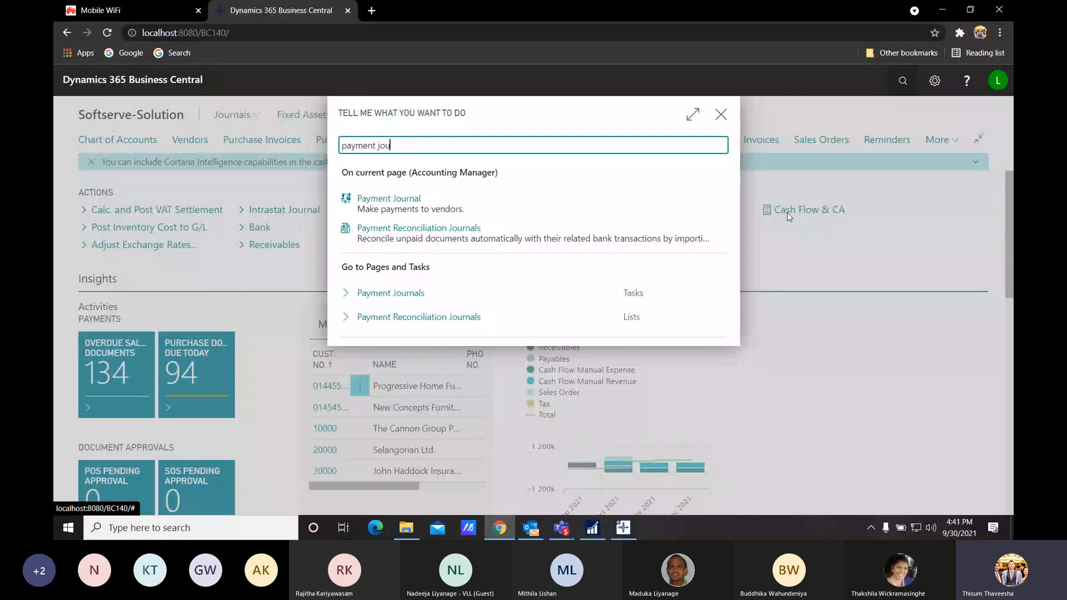
pyautogui.click(369, 293)
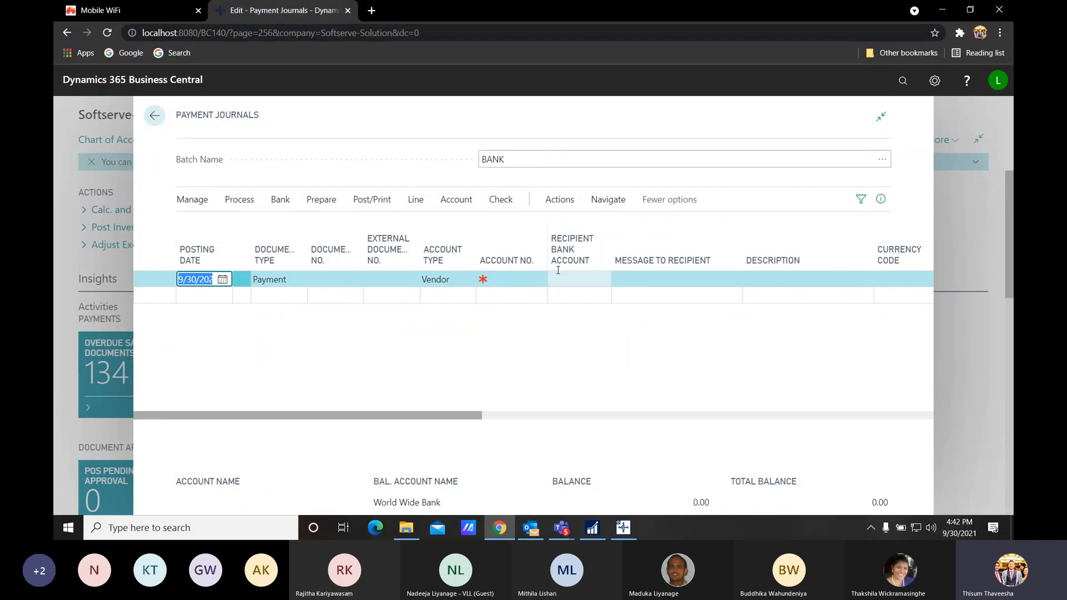
# Step: Try to run Suggest Vendor Payments in the BANK batch with the vendor filter set to Technomedics
pyautogui.click(239, 202)
pyautogui.click(280, 201)
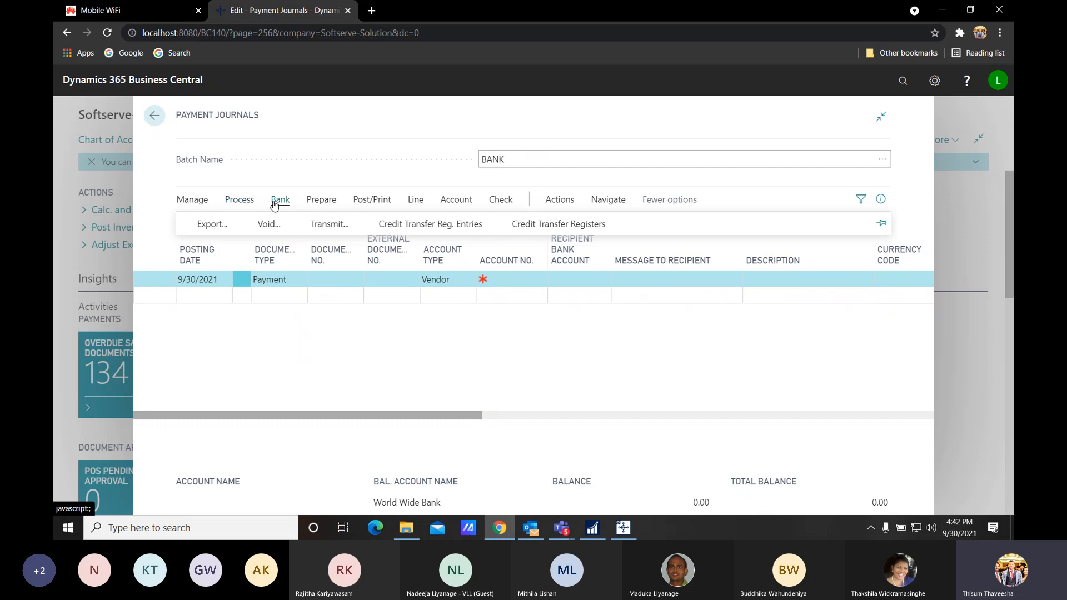
pyautogui.click(322, 203)
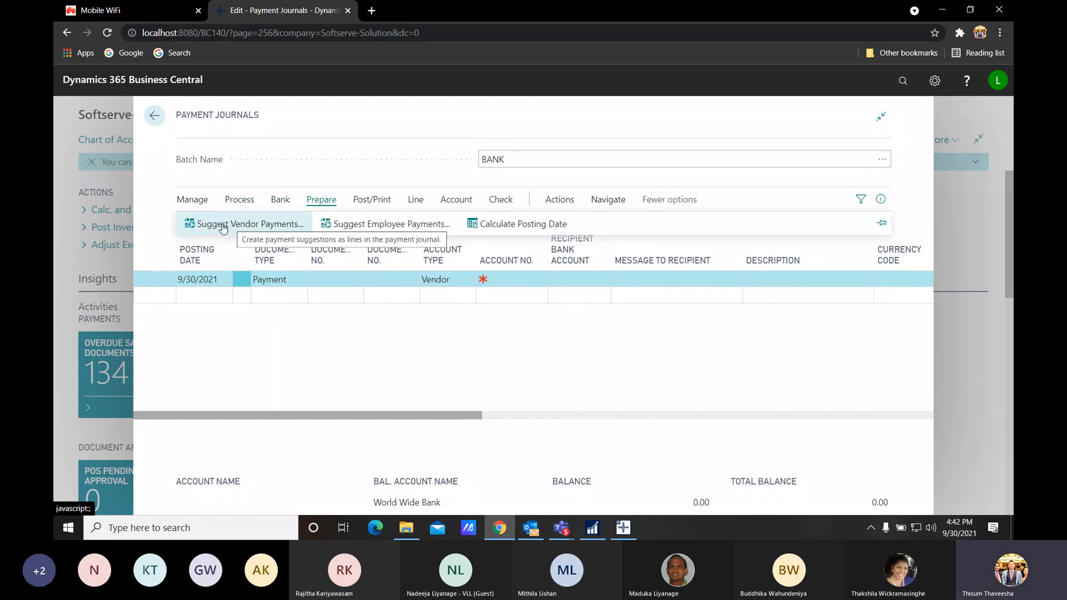
pyautogui.click(248, 225)
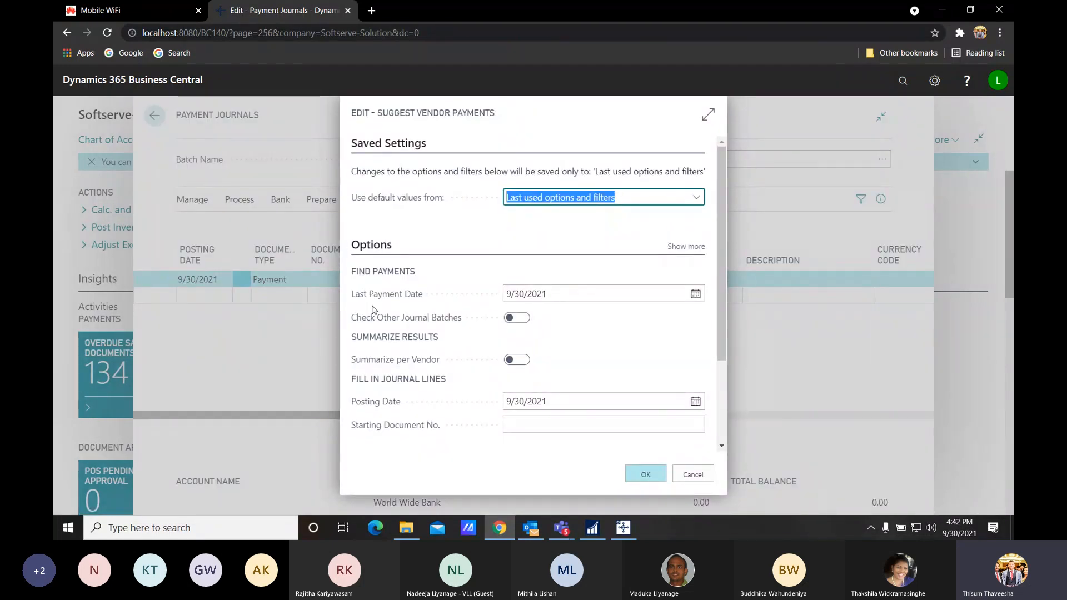
pyautogui.scroll(-1, 563, 336)
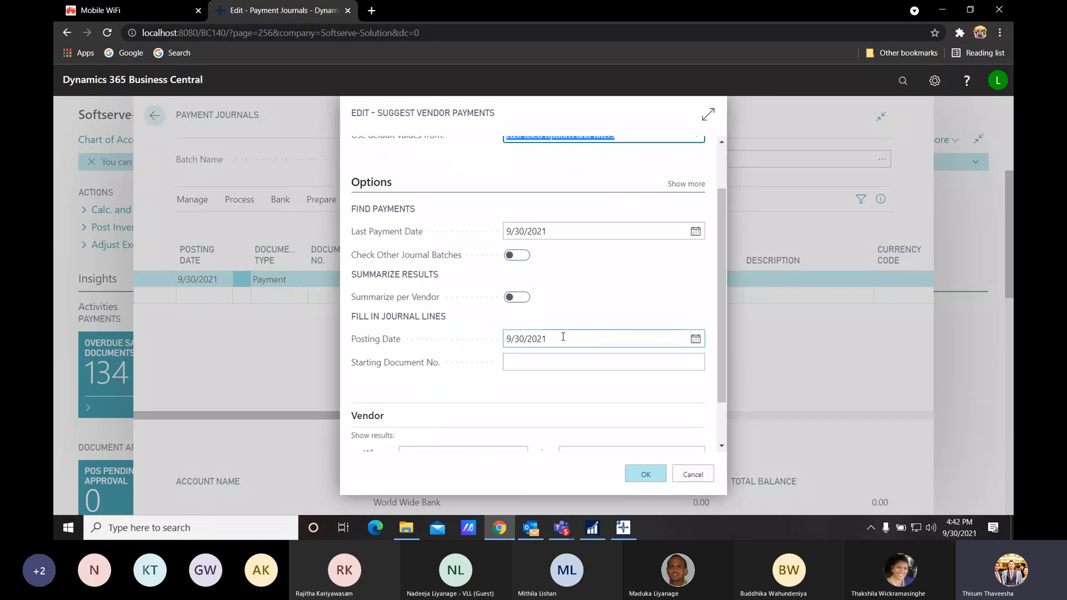
pyautogui.scroll(-1, 606, 279)
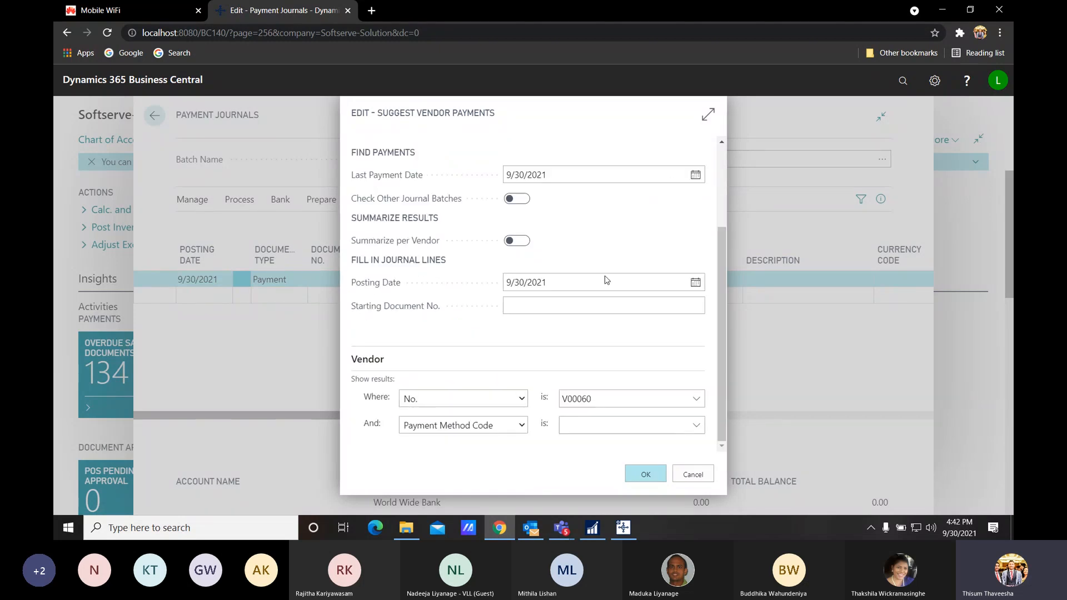
pyautogui.scroll(2, 615, 243)
pyautogui.scroll(-2, 614, 235)
pyautogui.click(603, 399)
pyautogui.doubleClick(604, 399)
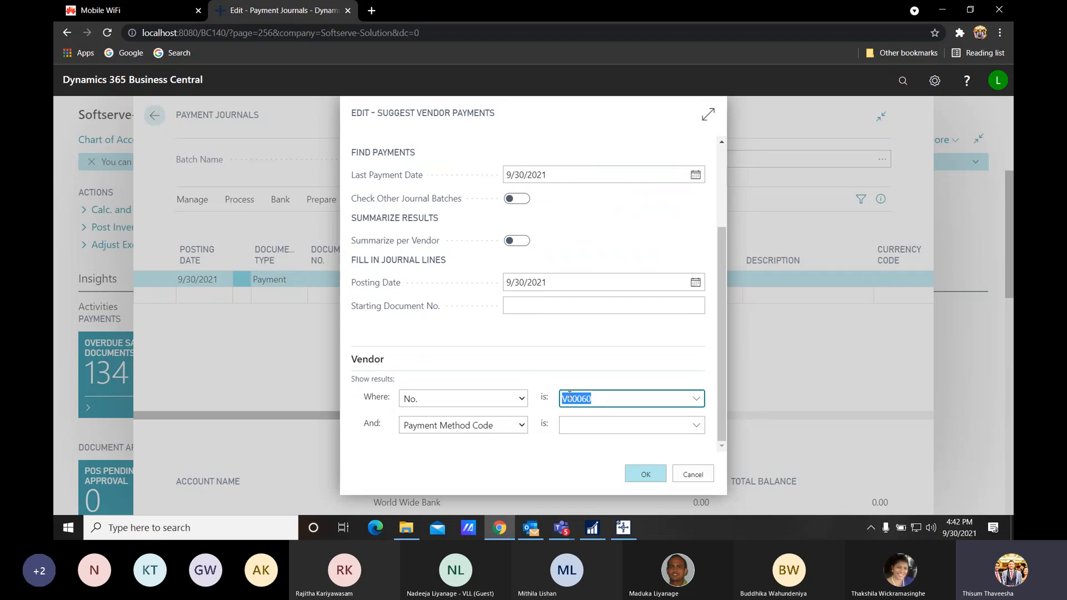
pyautogui.write('techn')
pyautogui.click(648, 360)
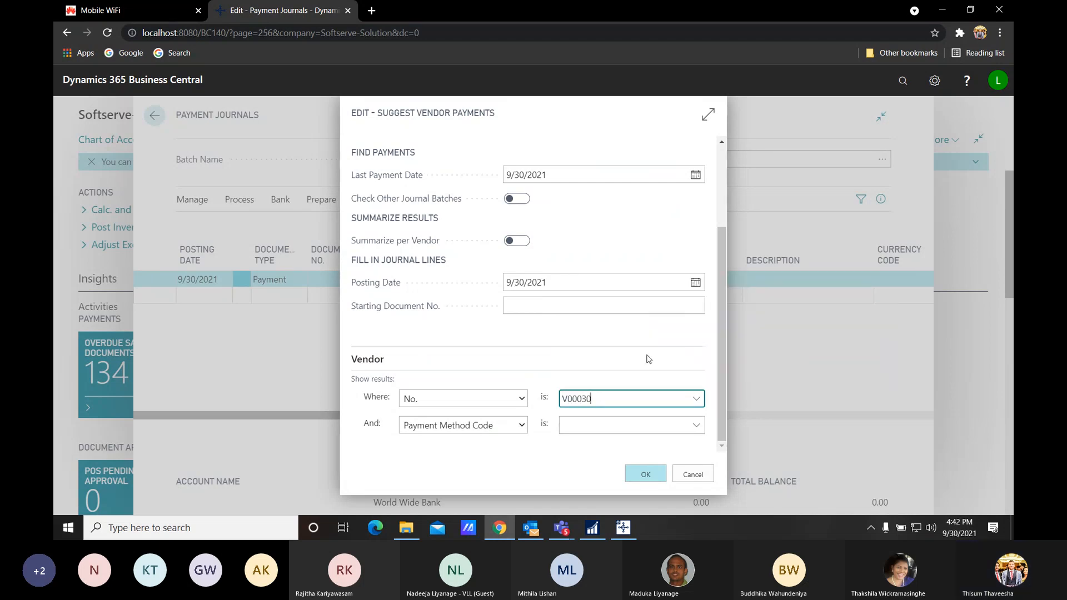
pyautogui.press('Tab')
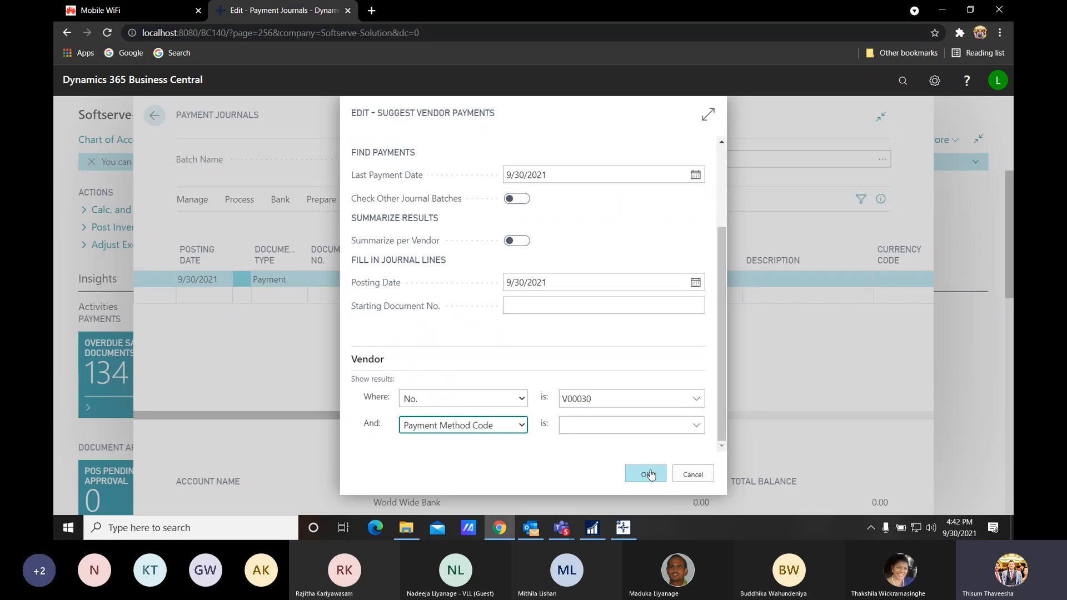
pyautogui.click(647, 474)
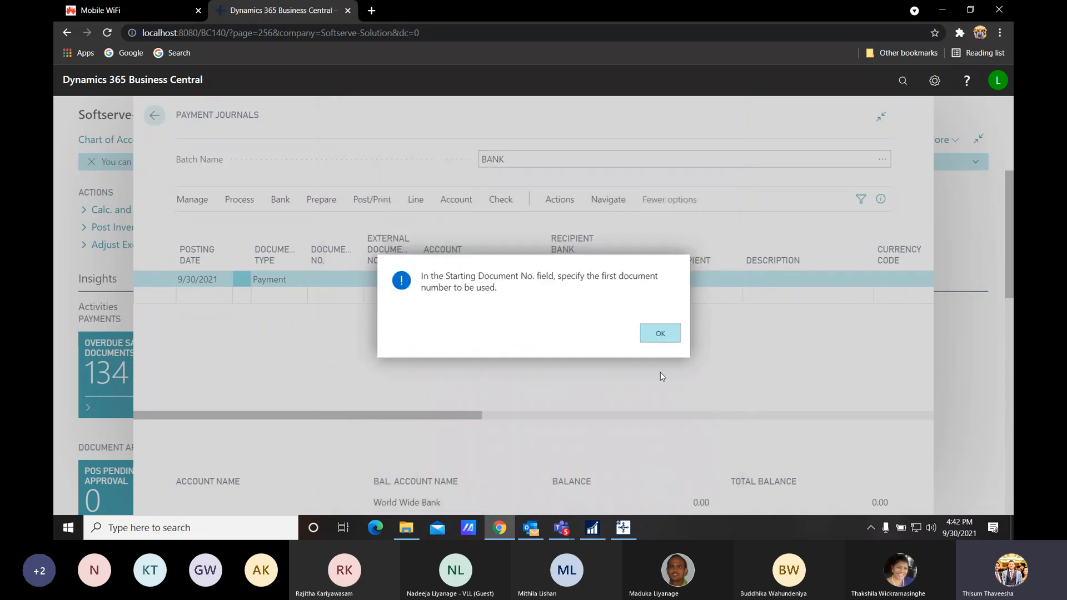
pyautogui.click(661, 334)
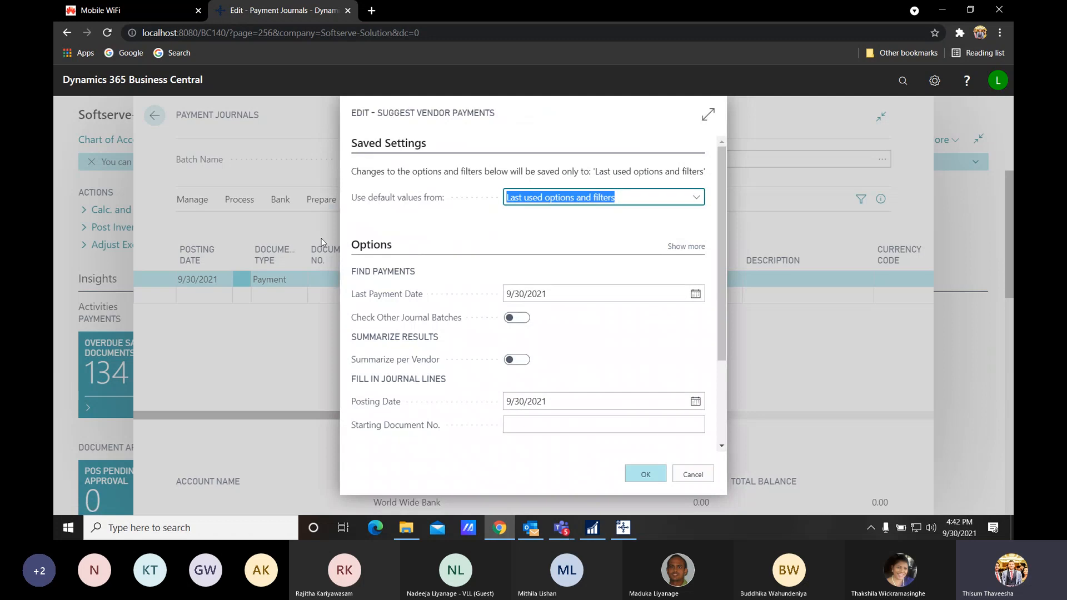
# Step: Set the starting document number of the vendor payment suggestions to VEN-66339
pyautogui.scroll(-2, 550, 367)
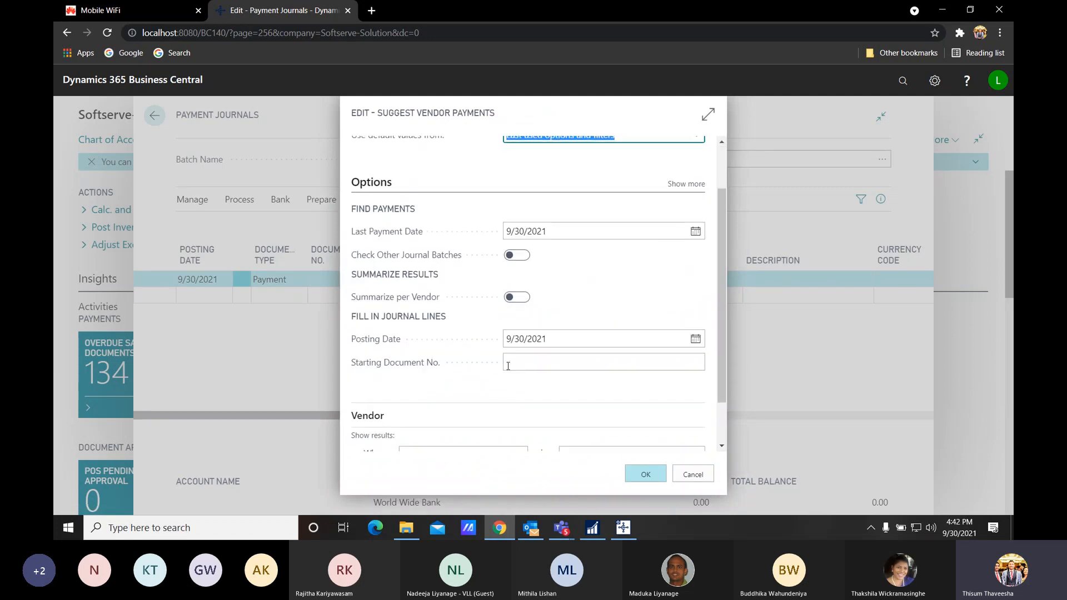
pyautogui.click(519, 356)
pyautogui.click(519, 358)
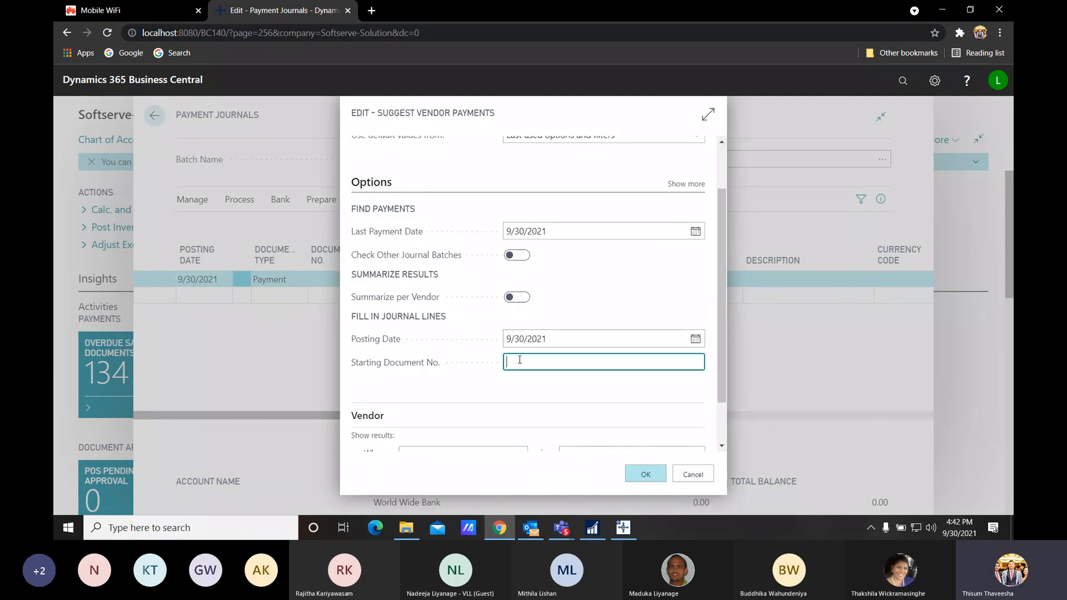
pyautogui.write('Ver')
pyautogui.write('-66339')
pyautogui.press('Tab')
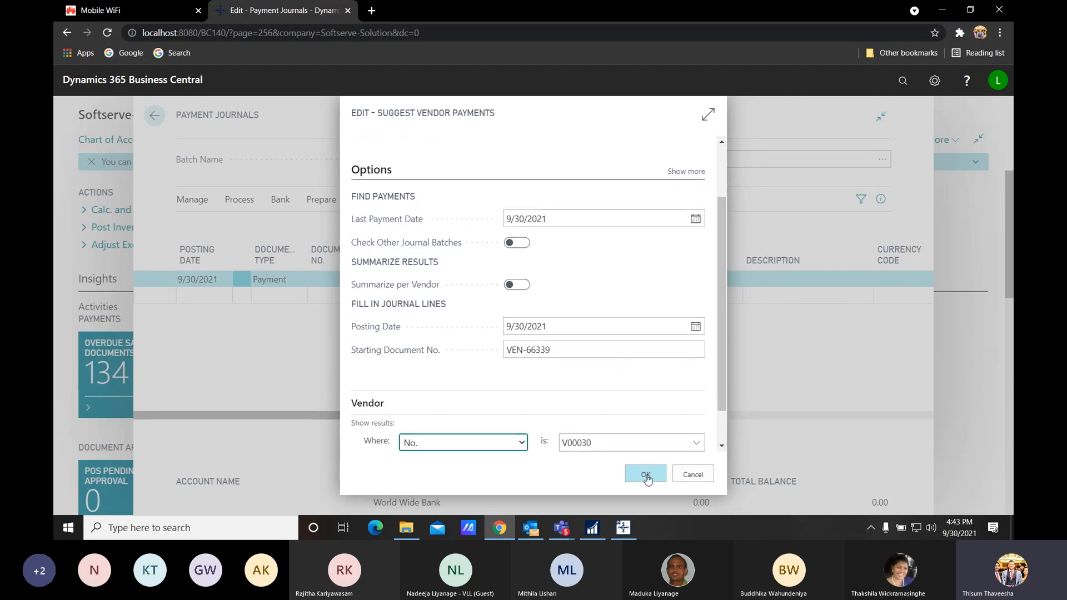
# Step: Check that the vendor filter is Technomedics and create the suggested vendor payment lines in the journal
pyautogui.click(618, 444)
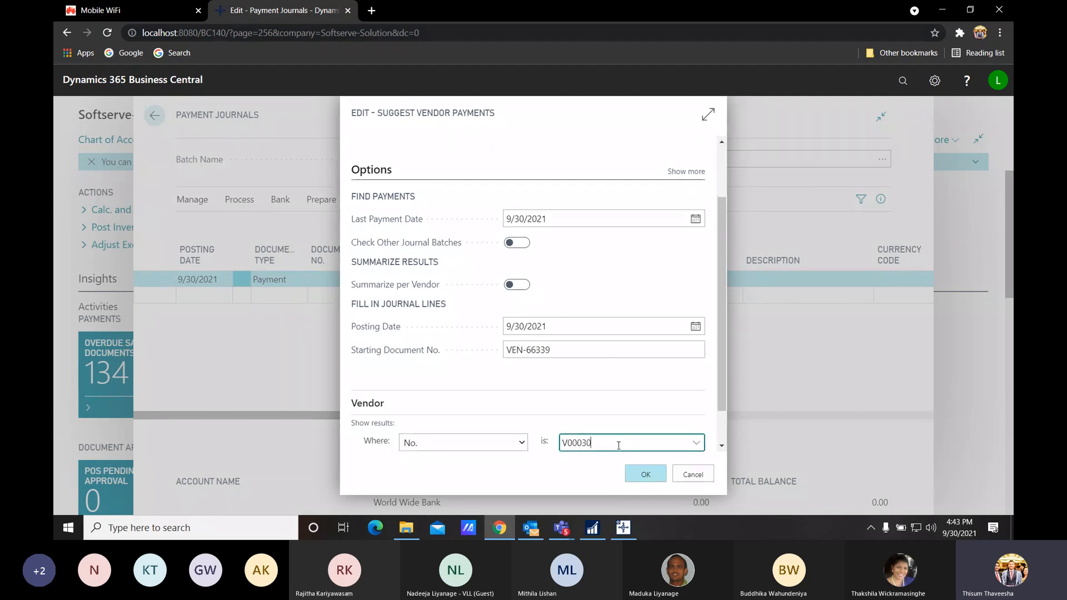
pyautogui.click(696, 443)
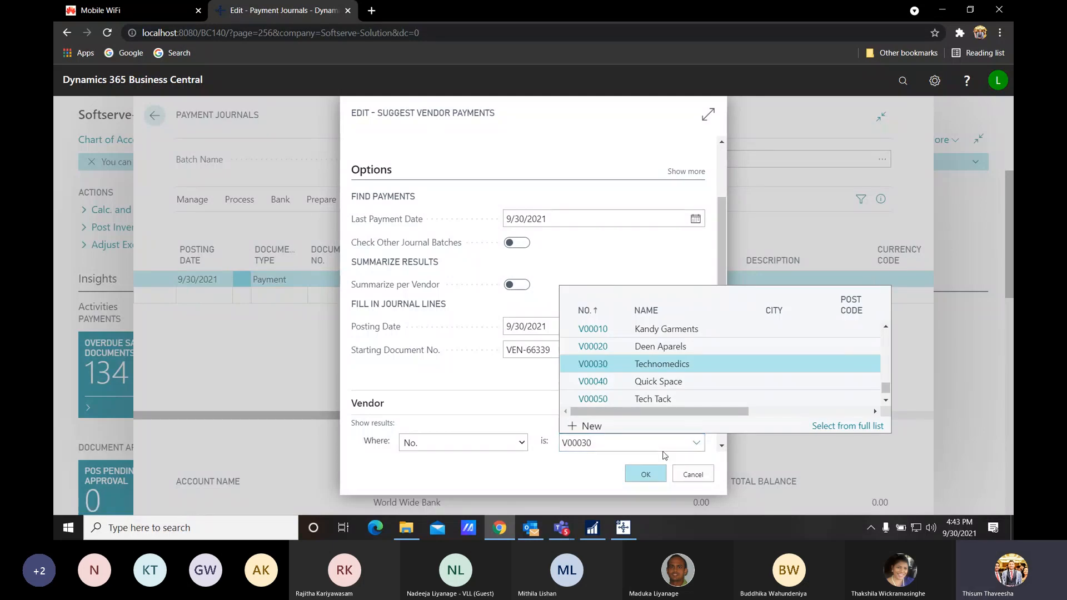
pyautogui.click(647, 477)
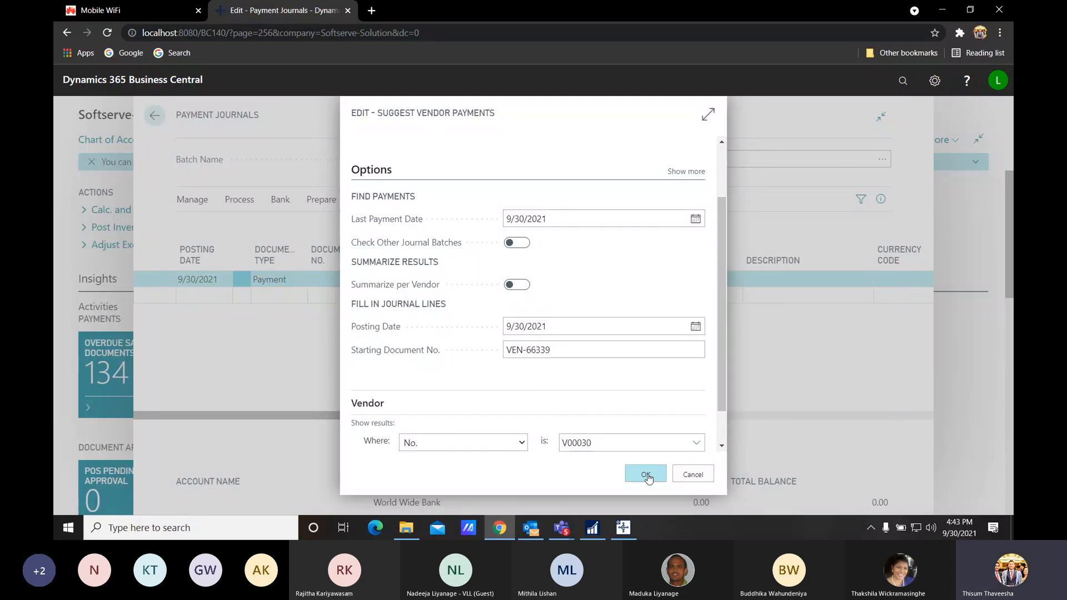
pyautogui.click(648, 476)
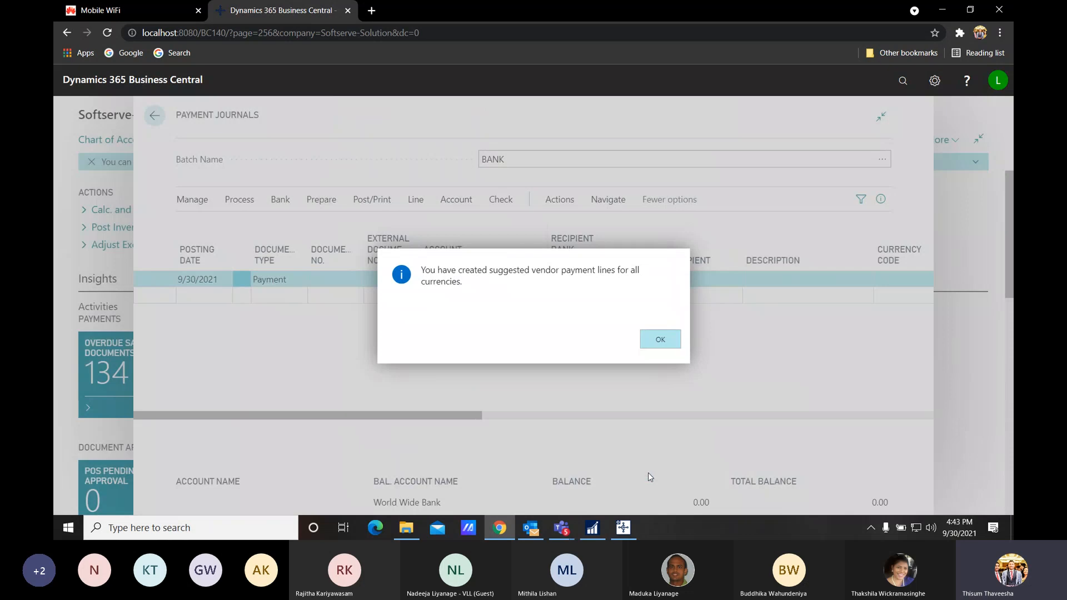
pyautogui.click(658, 345)
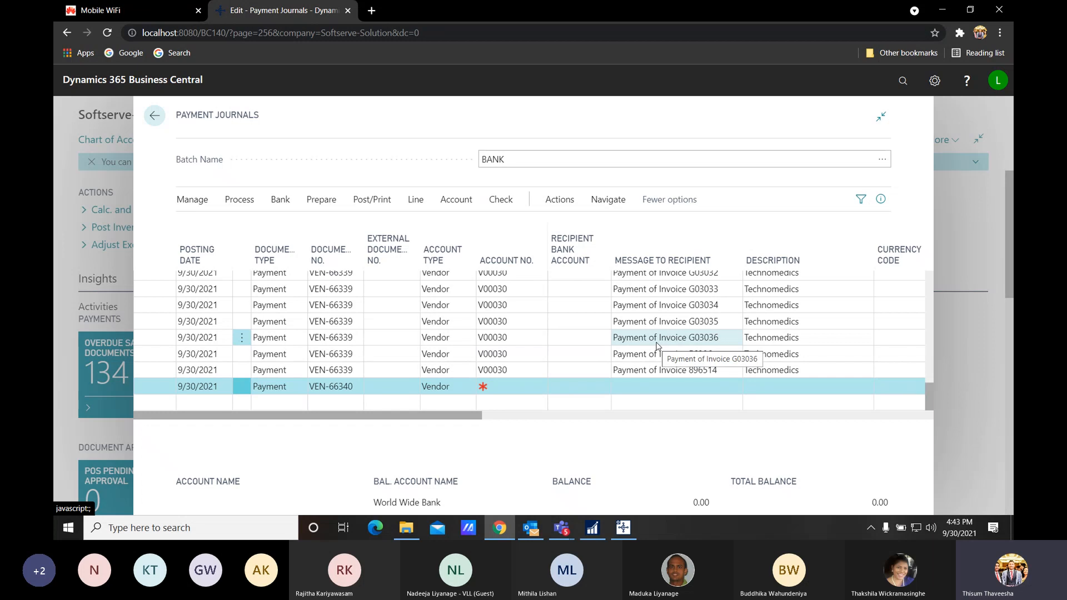
# Step: Review the suggested Technomedics payment lines and delete all of them from the BANK payment journal
pyautogui.scroll(10, 512, 369)
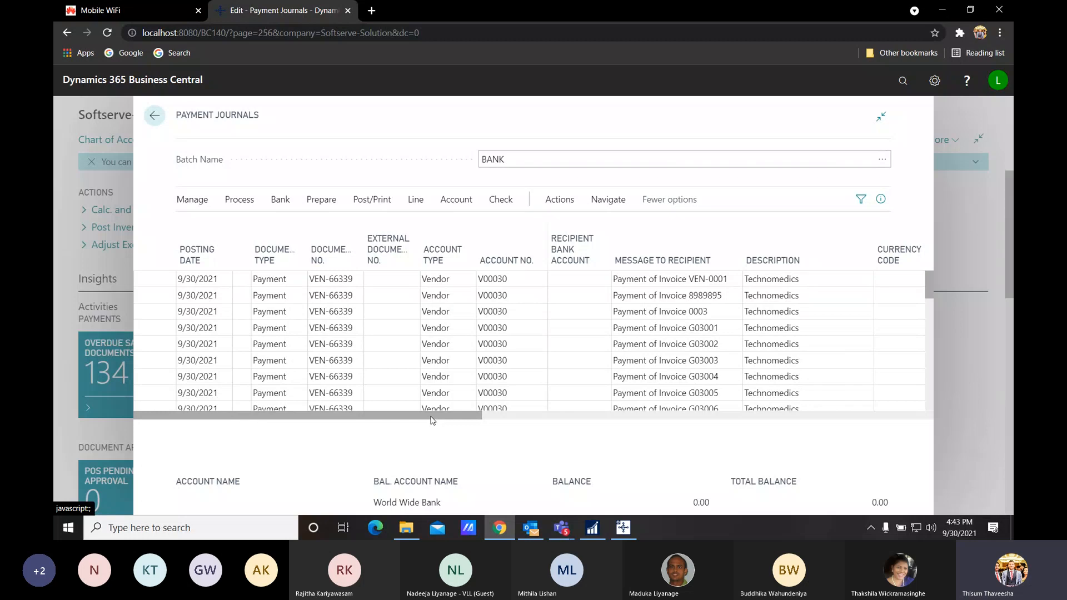
pyautogui.scroll(-2, 429, 359)
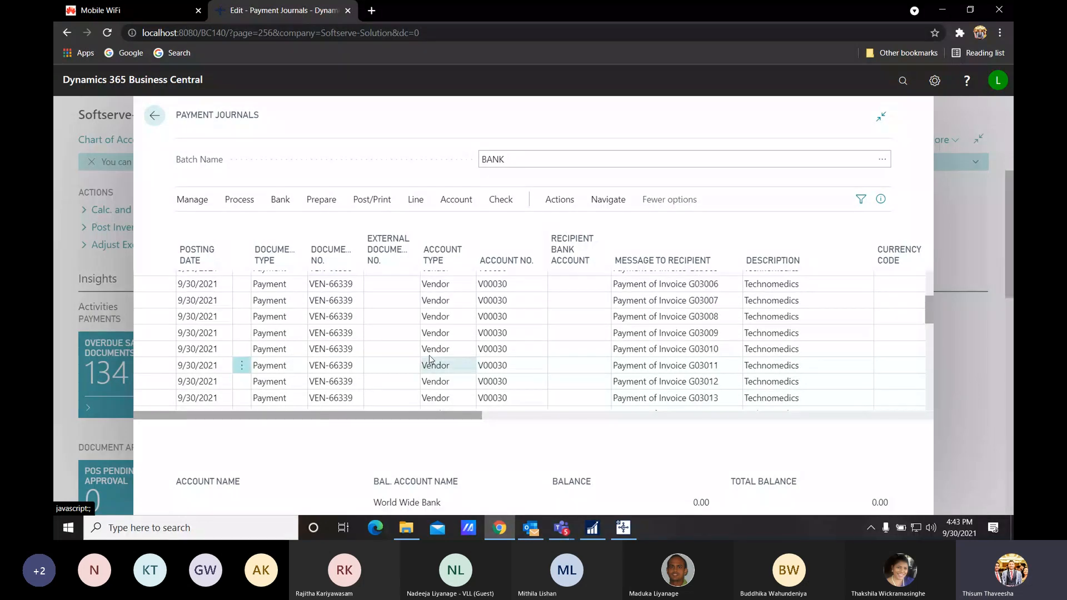
pyautogui.scroll(3, 430, 358)
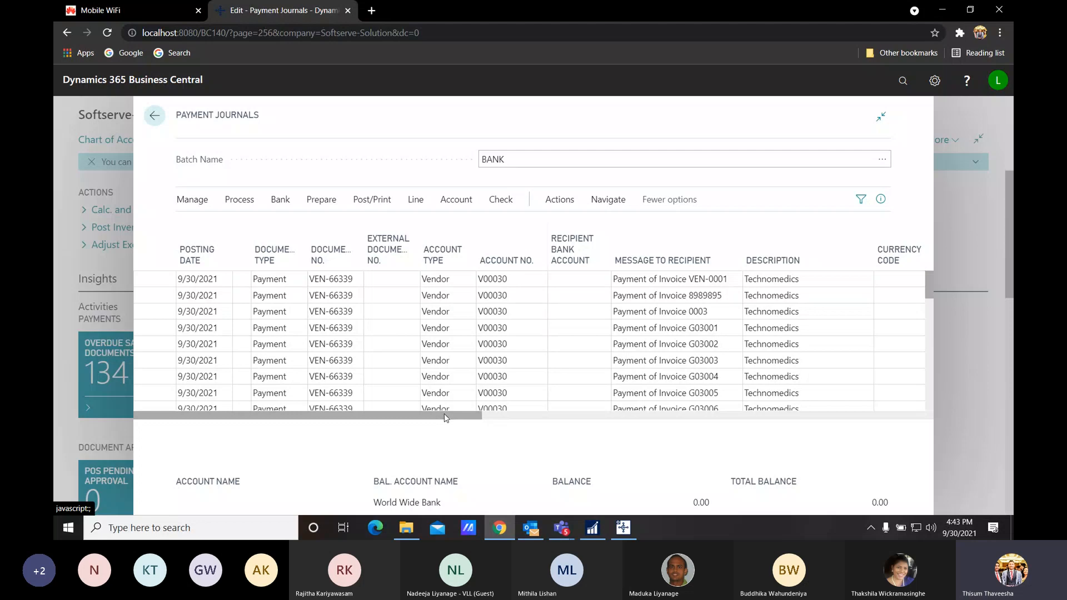
pyautogui.click(365, 381)
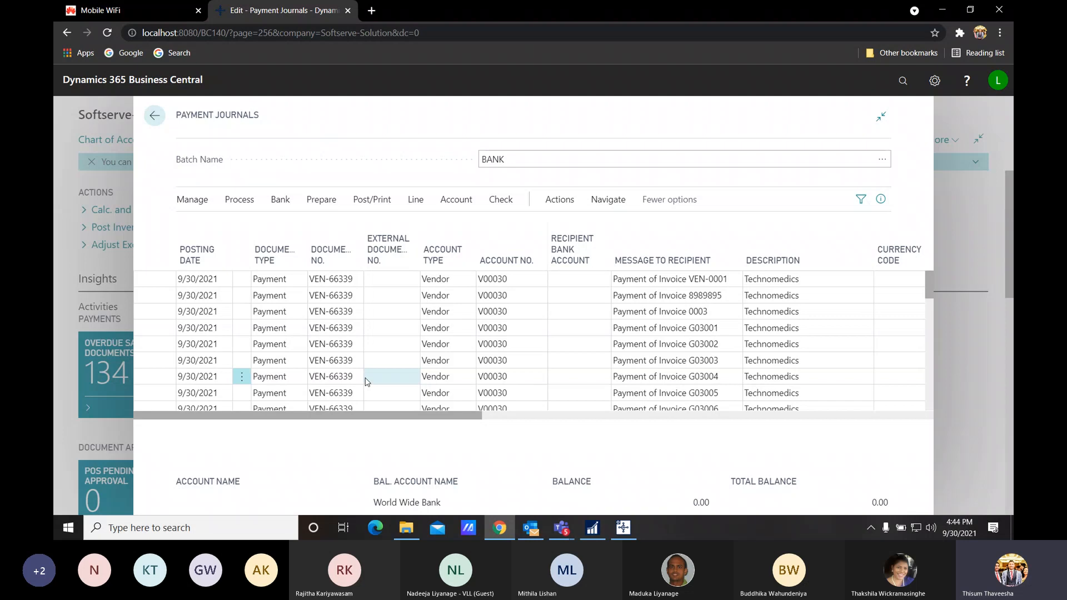
pyautogui.click(242, 279)
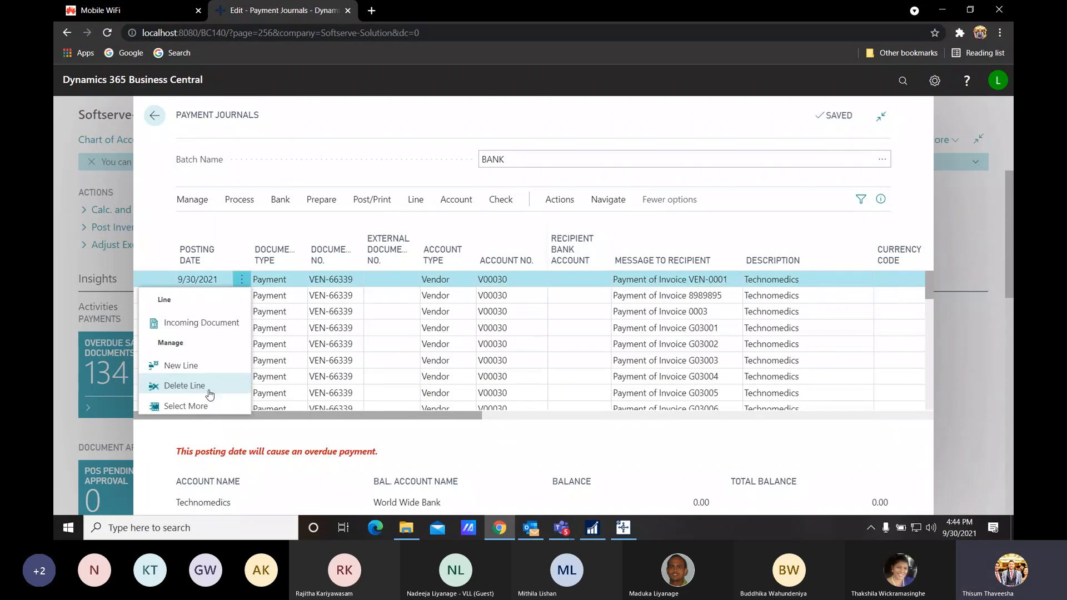
pyautogui.click(185, 386)
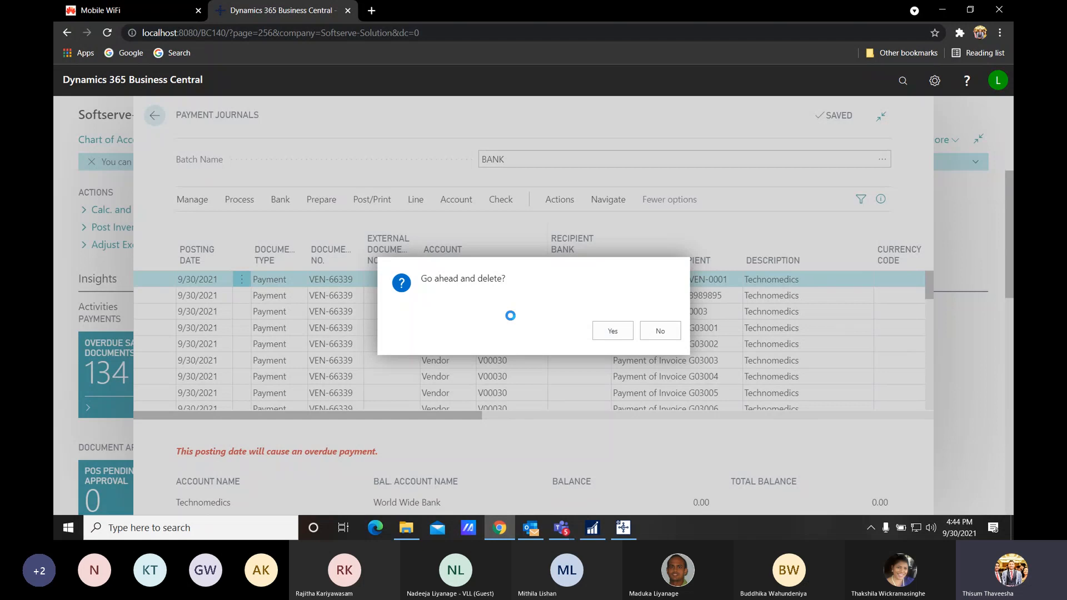
pyautogui.click(614, 333)
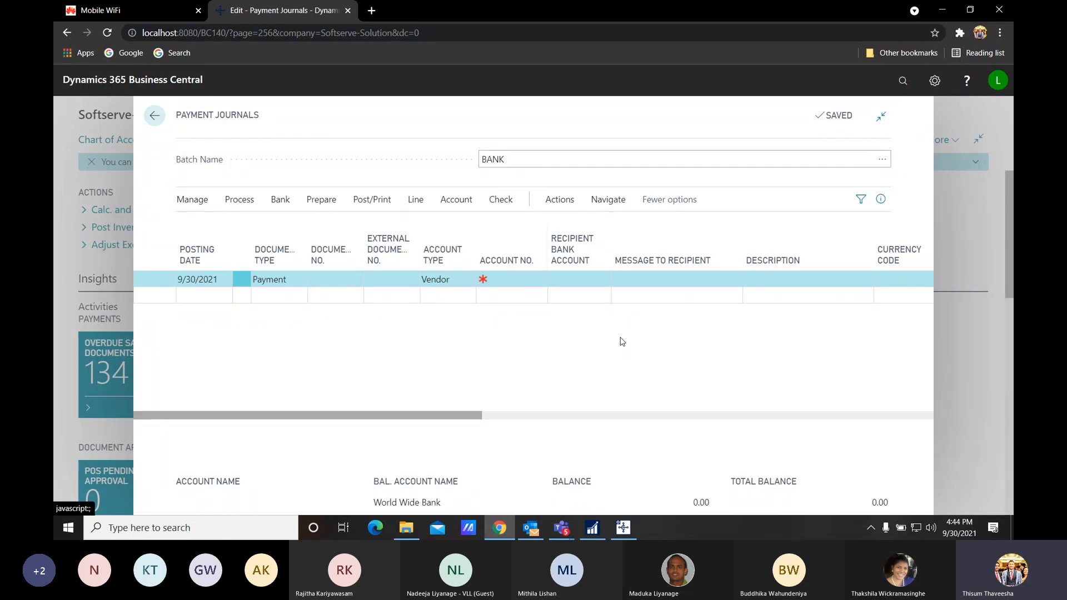
# Step: Enter a new journal line with document type Payment, document number DN-00256 and external document number 6633591
pyautogui.click(195, 279)
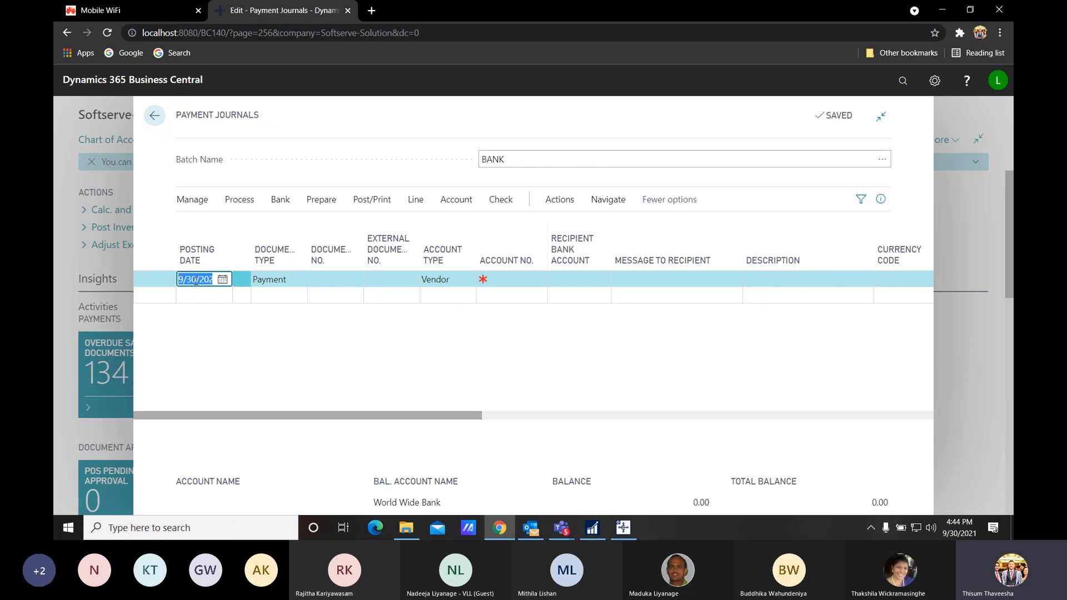
pyautogui.click(278, 277)
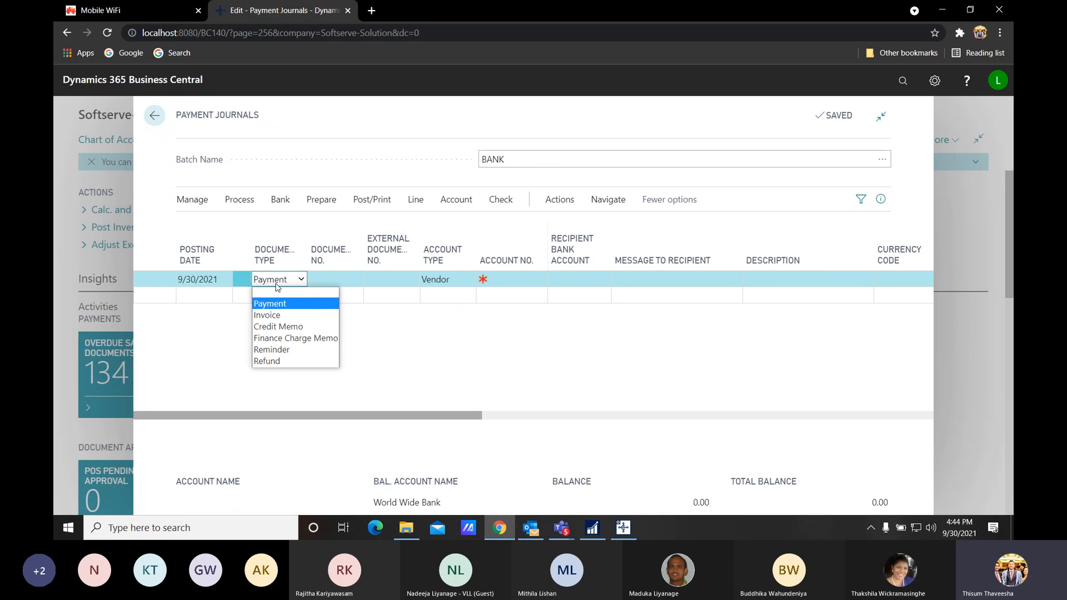
pyautogui.click(279, 307)
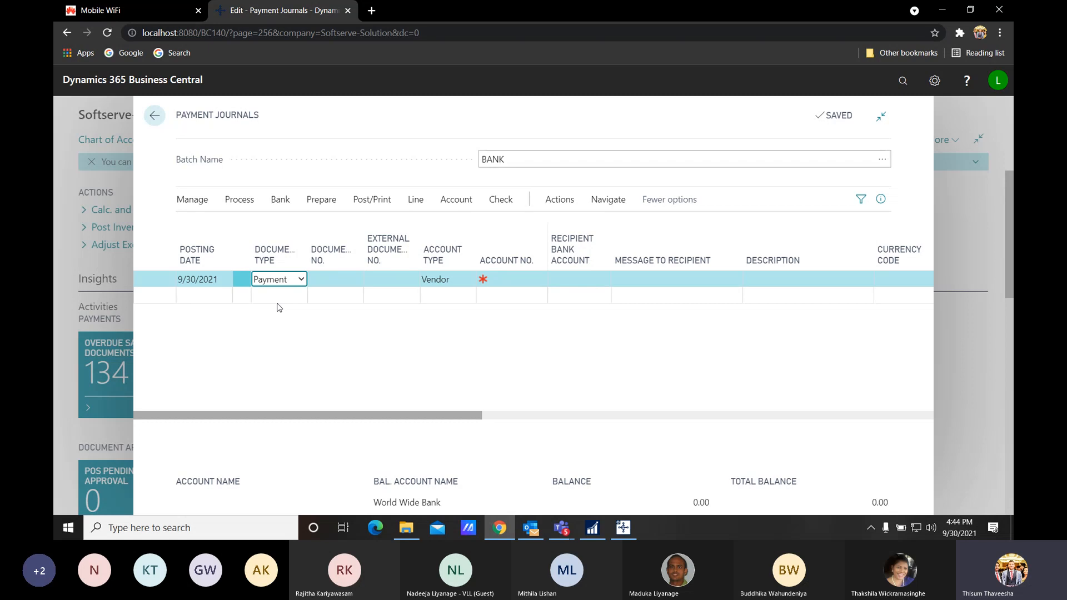
pyautogui.click(336, 278)
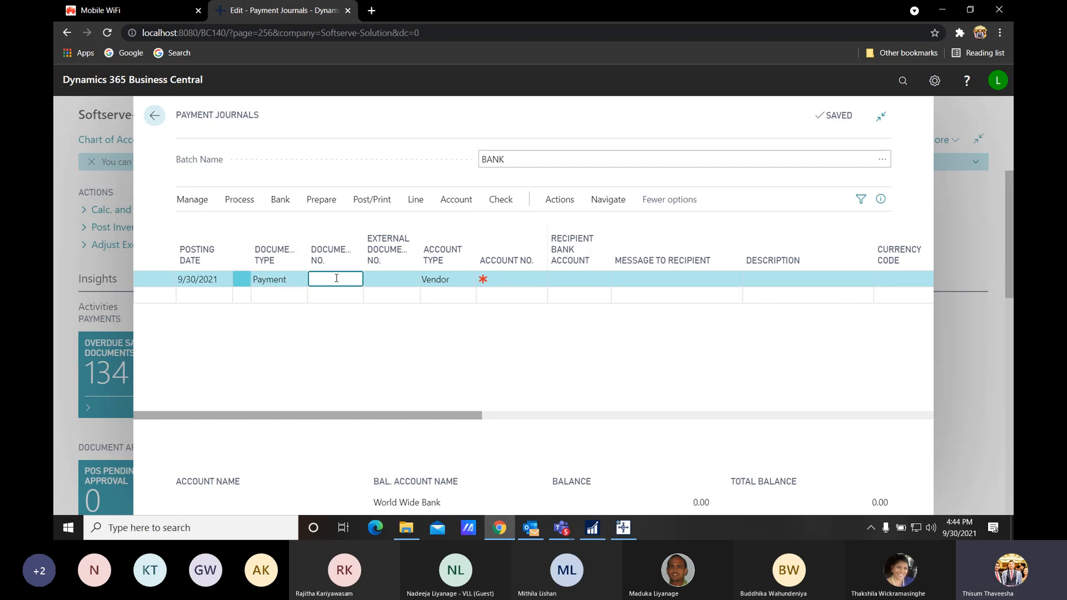
pyautogui.write('DN-00256')
pyautogui.press('Tab')
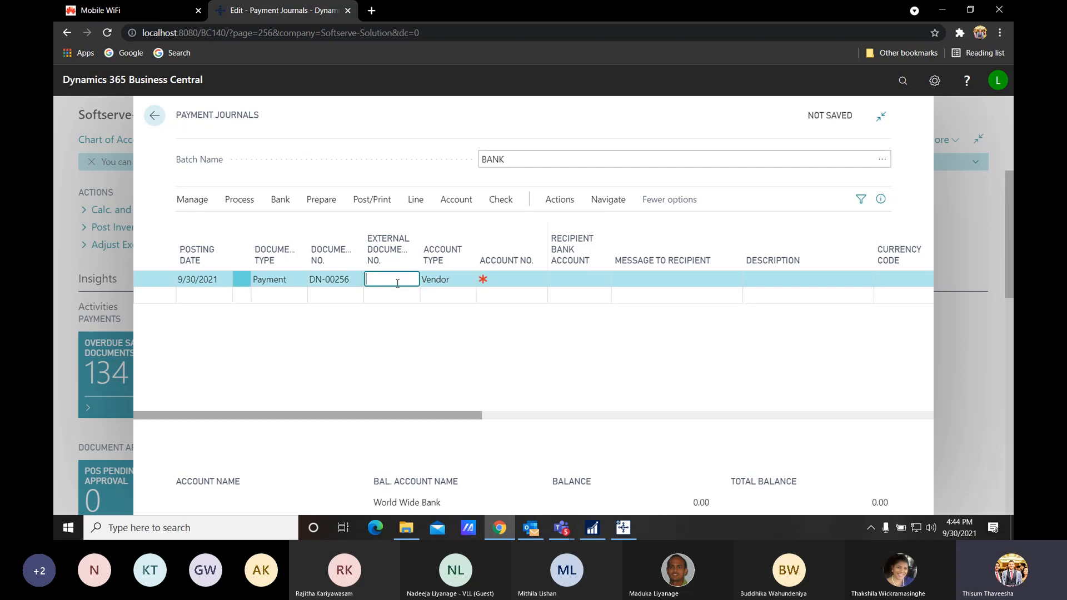
pyautogui.write('6633591')
pyautogui.press('Tab')
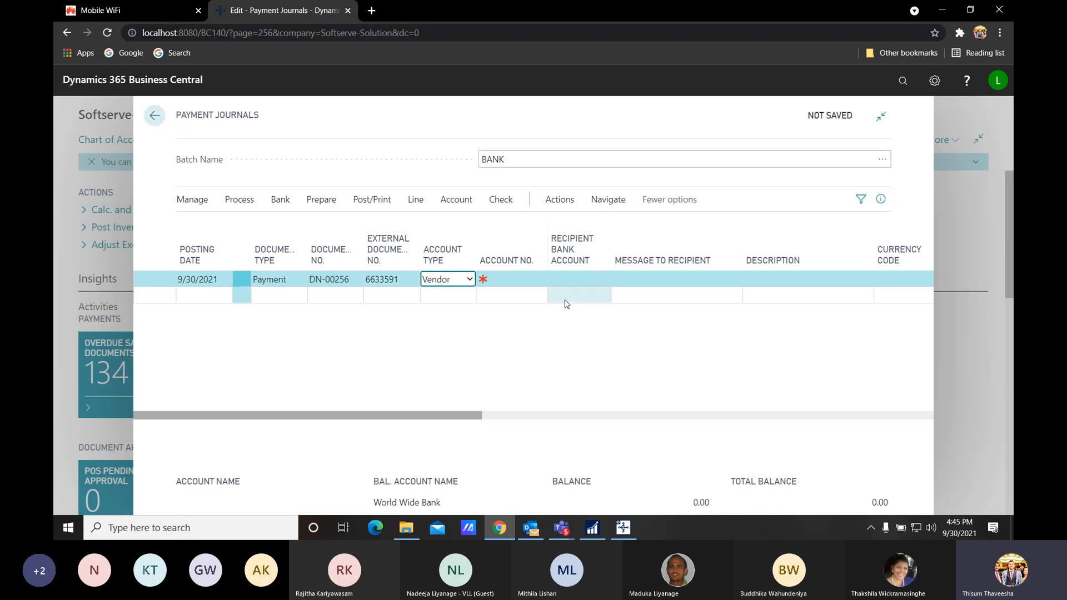
# Step: Keep the account type Vendor and choose Technomedics as the account of the payment line
pyautogui.press('Tab')
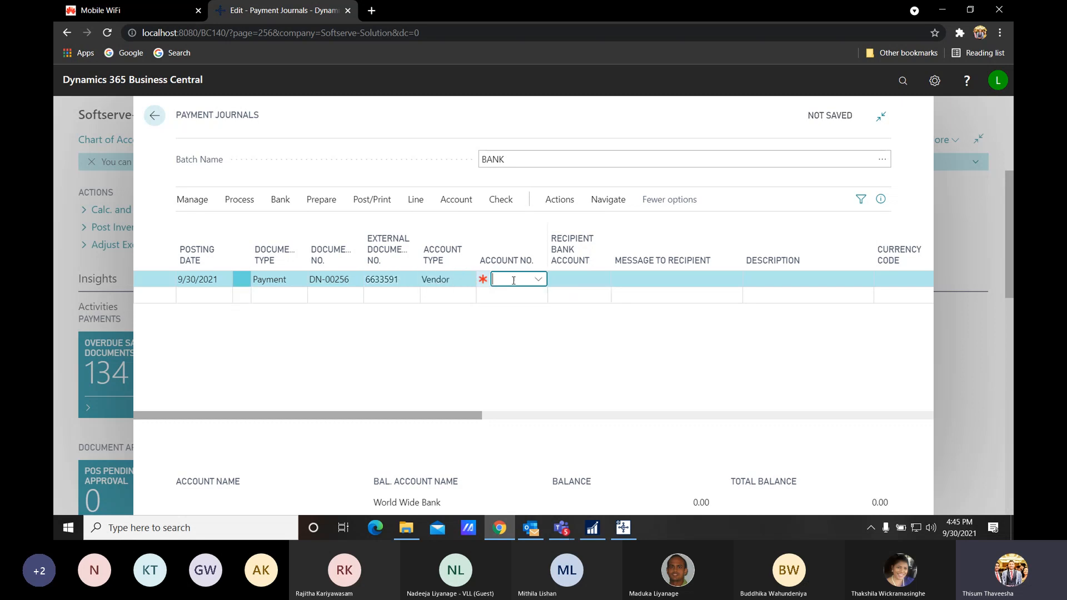
pyautogui.write('techn')
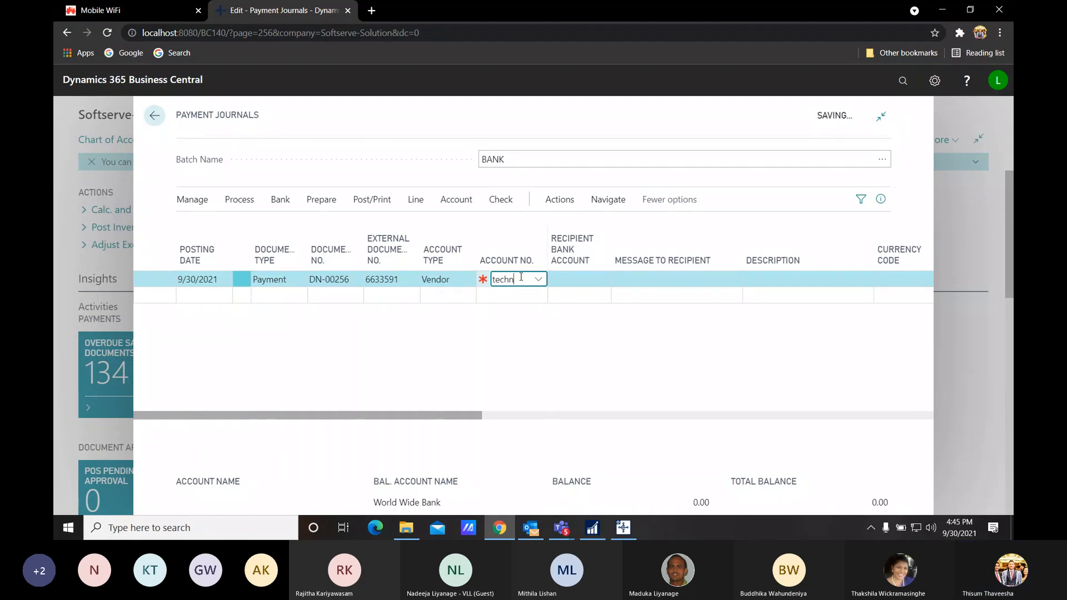
pyautogui.click(535, 367)
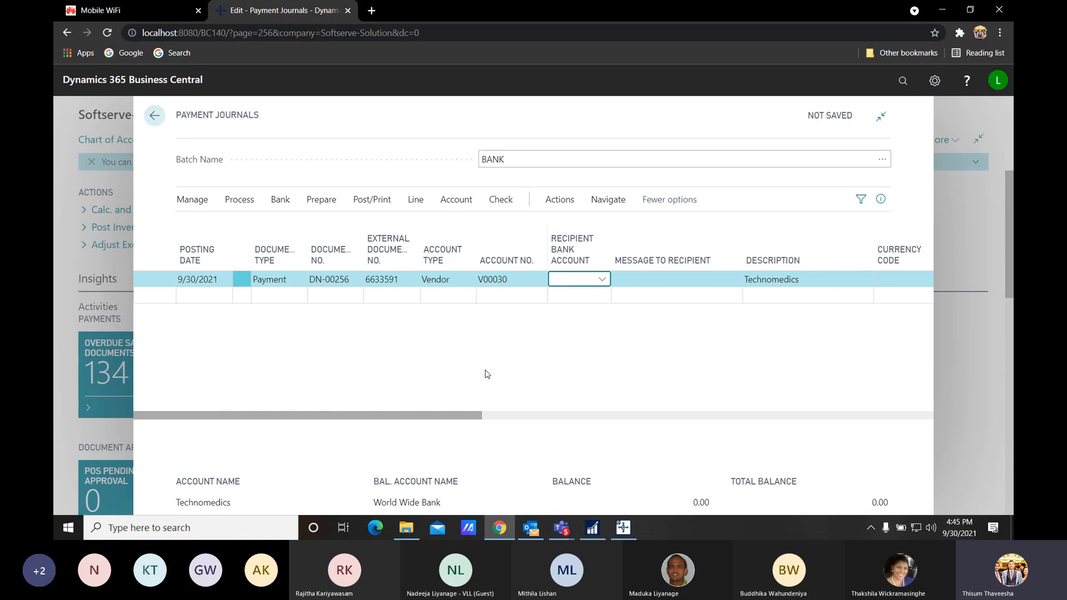
# Step: Apply the payment line to Technomedics' open invoice 108062 for 100,000.00 through Apply Entries
pyautogui.moveTo(445, 417); pyautogui.dragTo(600, 420)
pyautogui.click(676, 286)
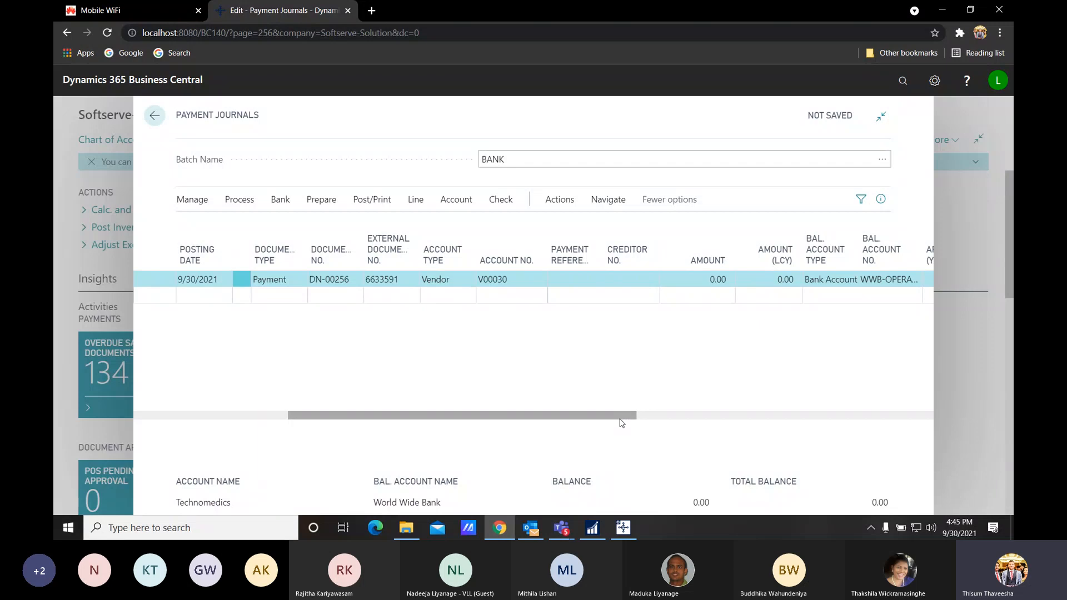
pyautogui.moveTo(624, 419); pyautogui.dragTo(415, 412)
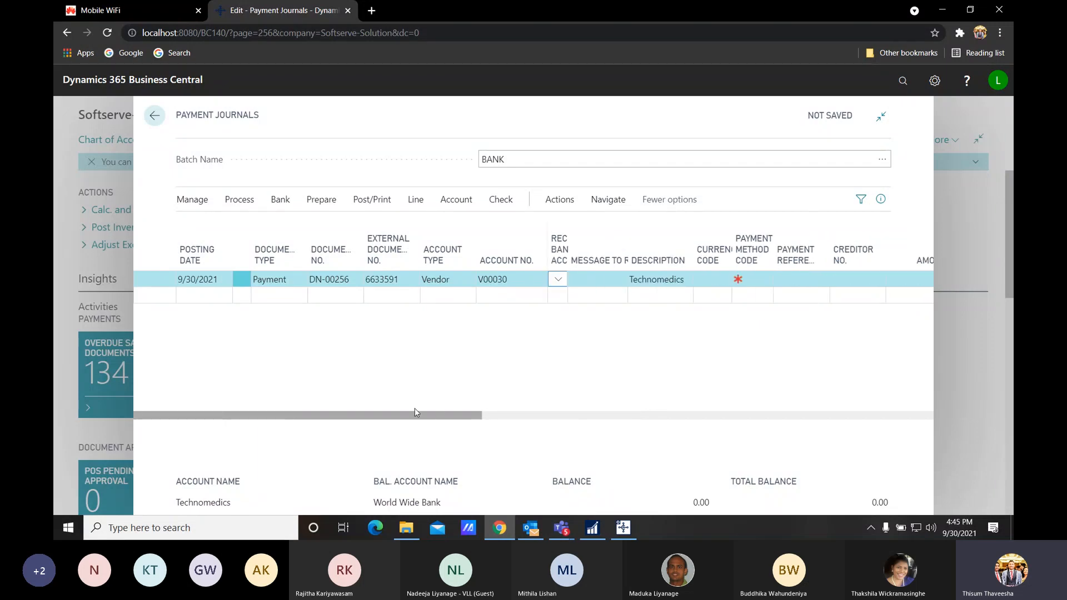
pyautogui.click(280, 200)
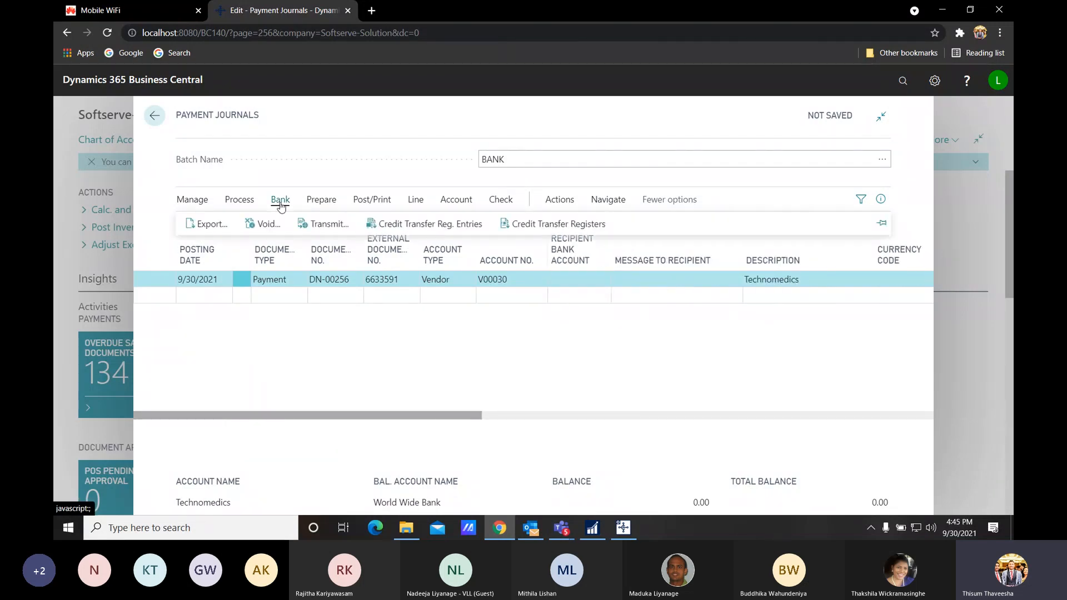
pyautogui.click(205, 201)
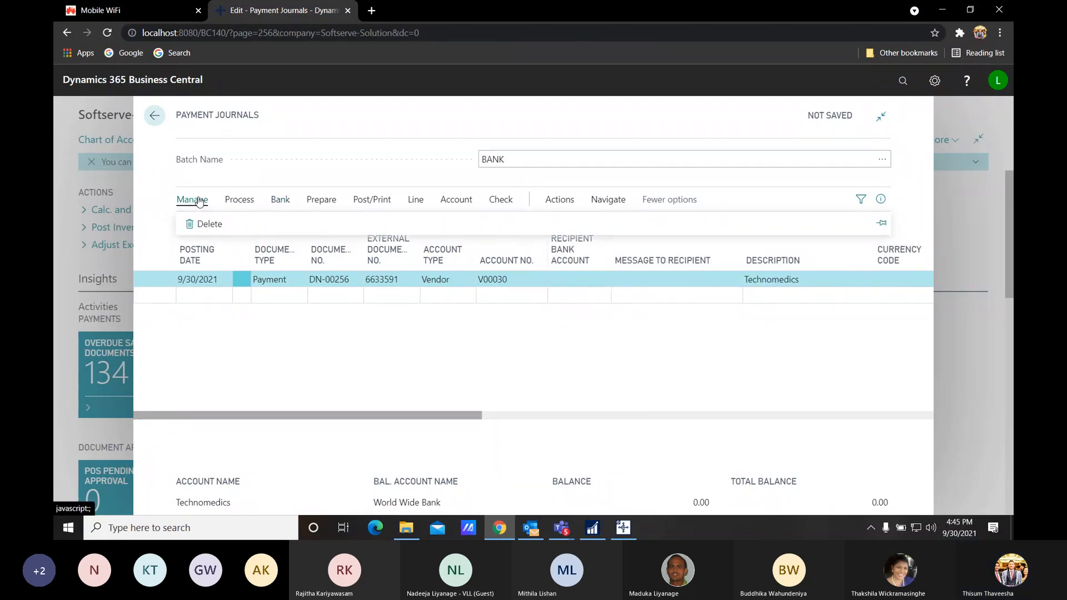
pyautogui.click(234, 201)
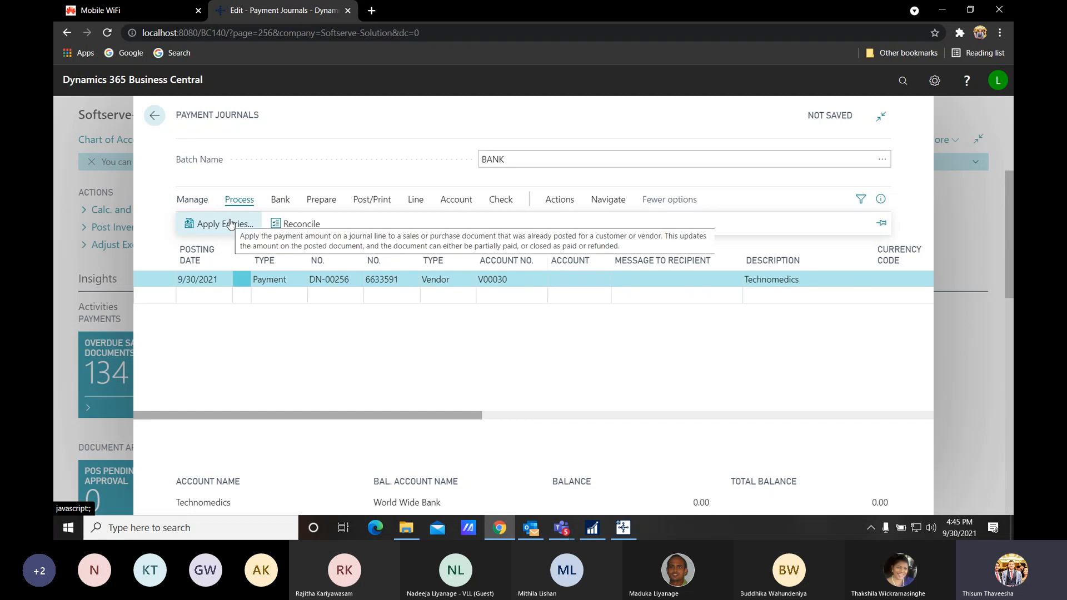
pyautogui.click(231, 223)
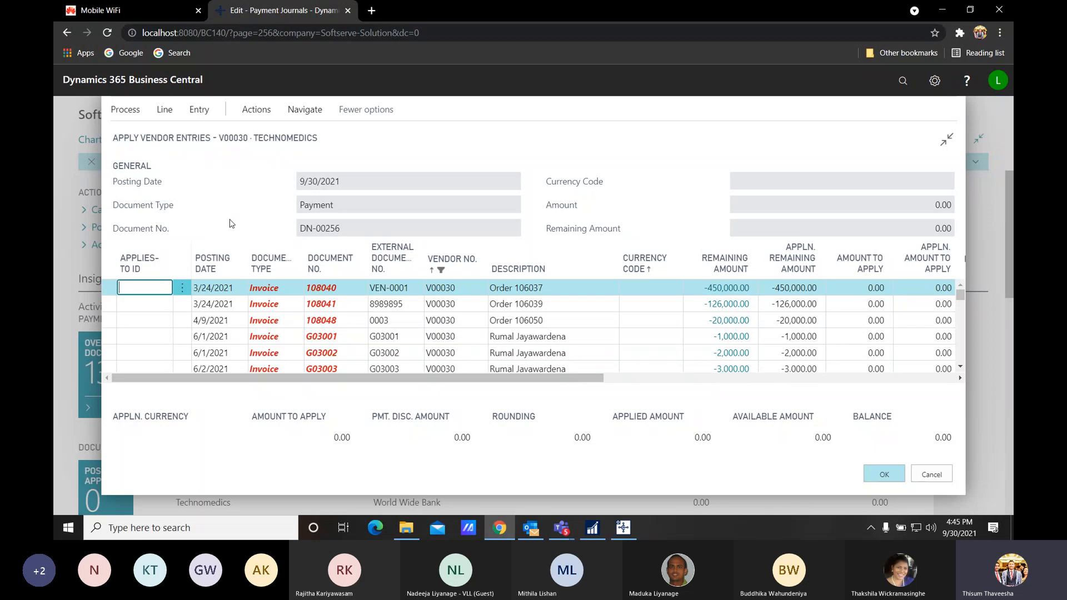
pyautogui.click(884, 474)
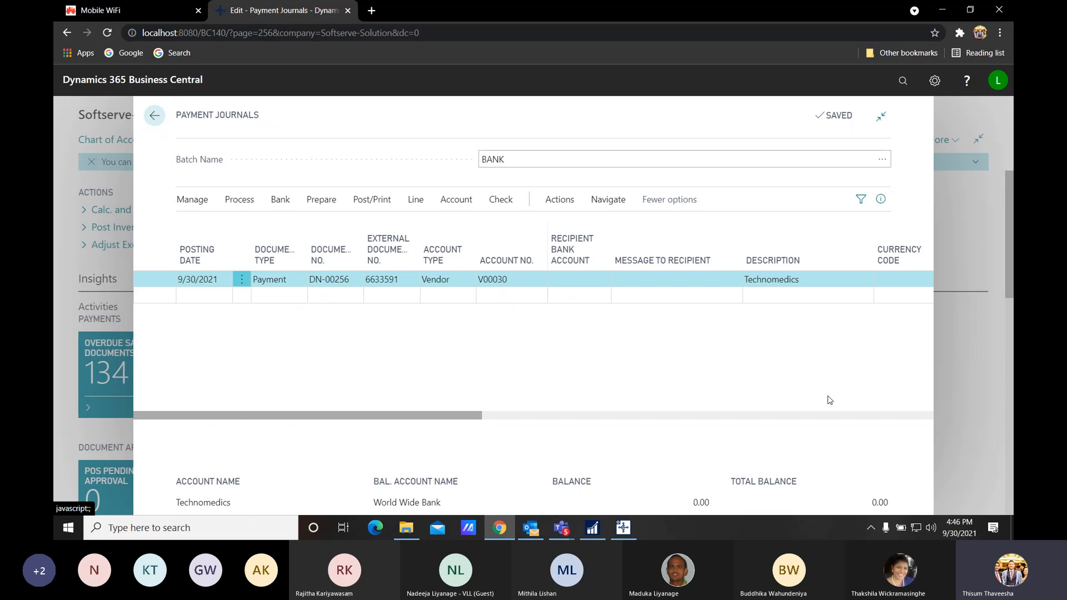
# Step: Set the balancing bank account of the payment line to SAMPATH-BANK
pyautogui.moveTo(470, 421); pyautogui.dragTo(612, 428)
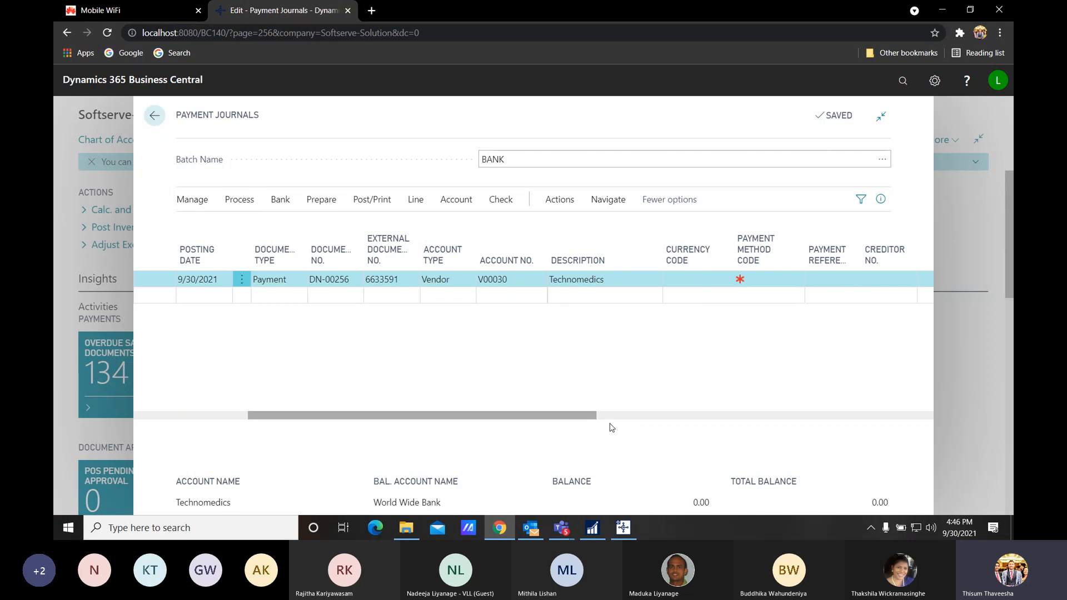
pyautogui.moveTo(611, 428); pyautogui.dragTo(694, 428)
pyautogui.click(861, 281)
pyautogui.click(859, 279)
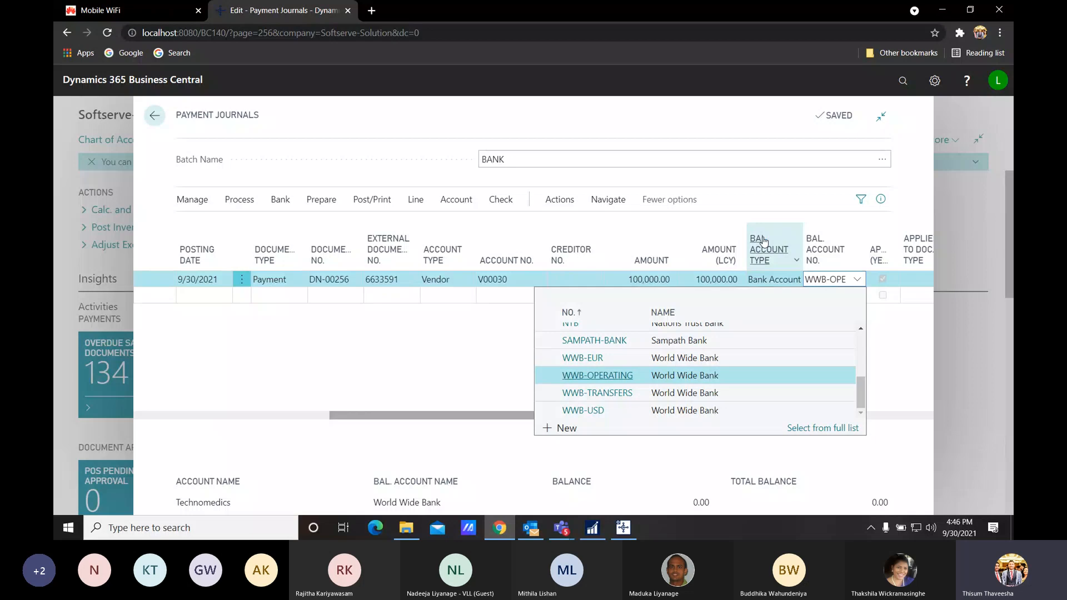
pyautogui.click(667, 340)
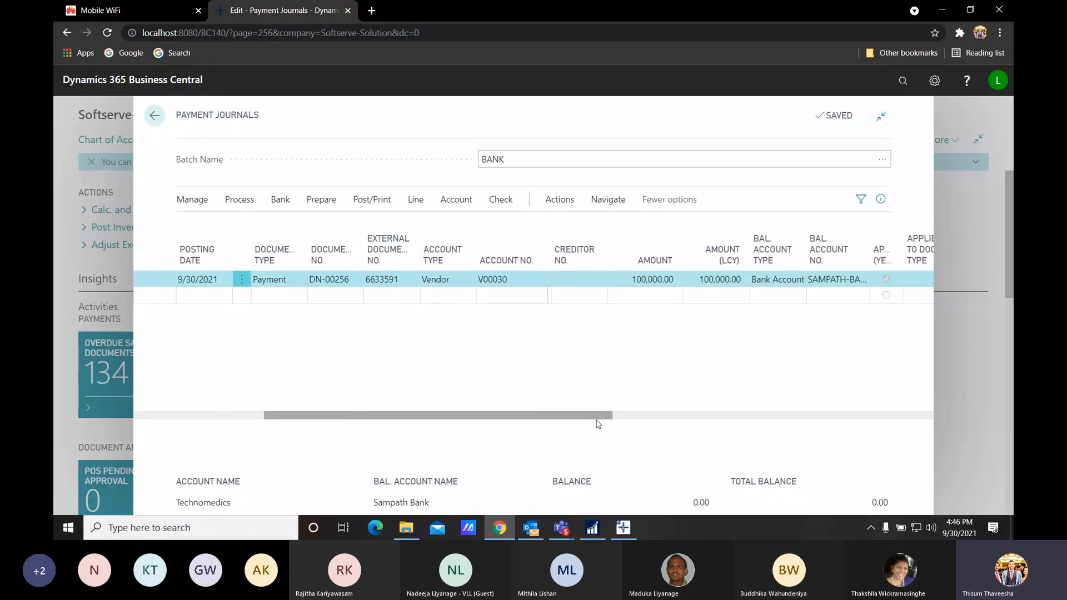
# Step: Post the Technomedics payment line in the BANK payment journal
pyautogui.moveTo(598, 417); pyautogui.dragTo(453, 417)
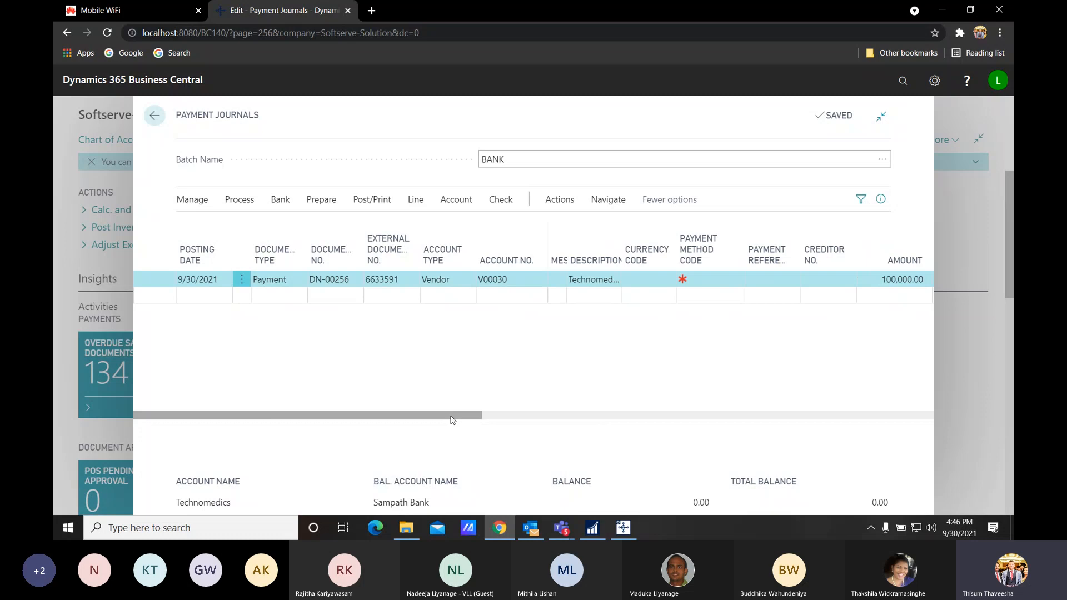
pyautogui.click(372, 199)
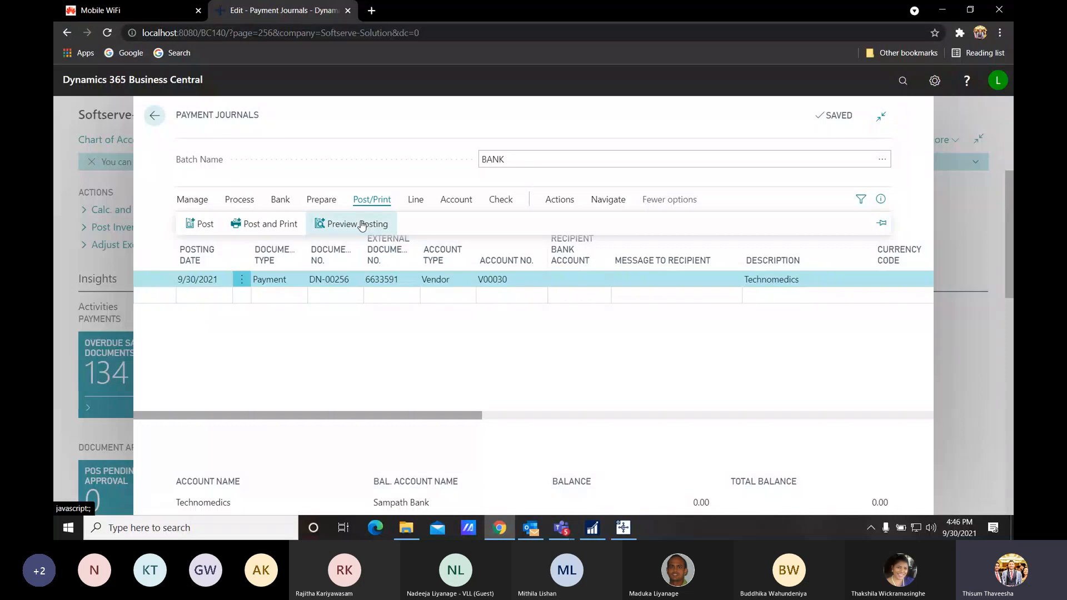
pyautogui.click(624, 337)
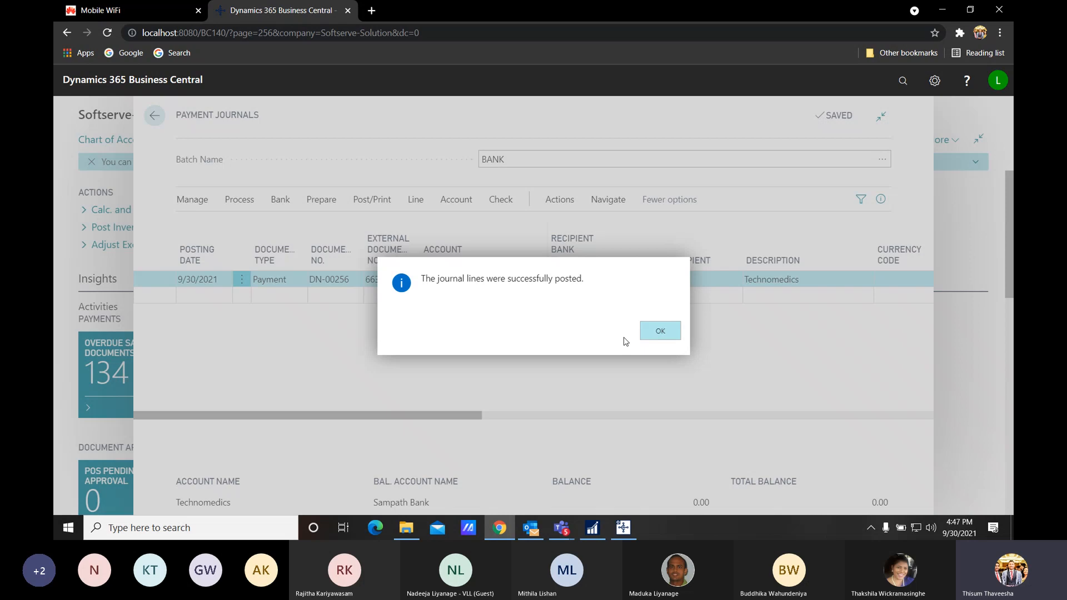
pyautogui.click(648, 333)
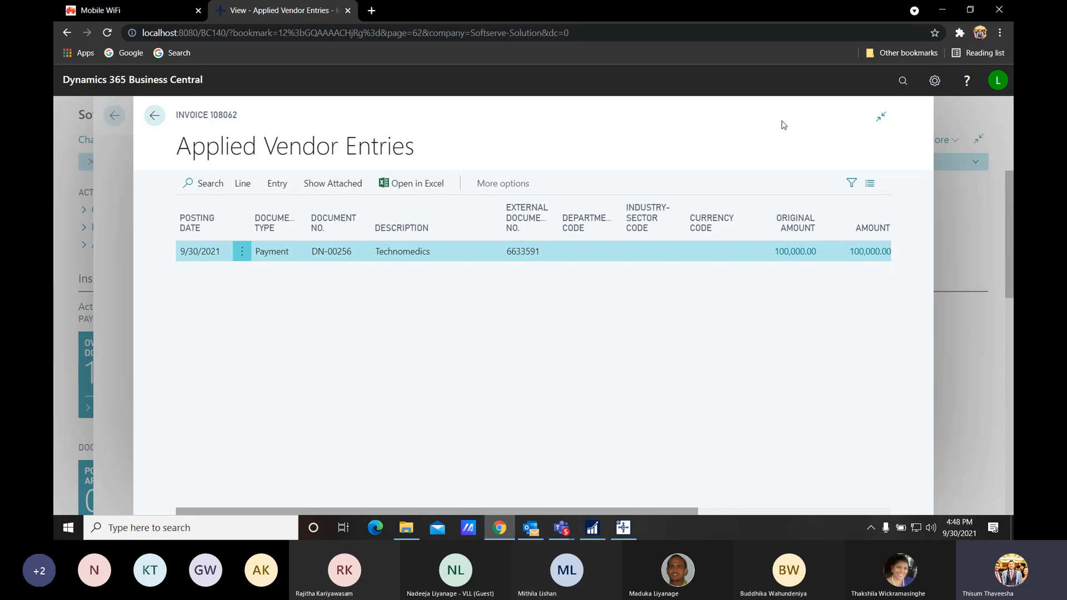
# Step: Leave the applied vendor entries, find and open the Cash Receipt Journals page, and hide its FactBox pane
pyautogui.click(156, 115)
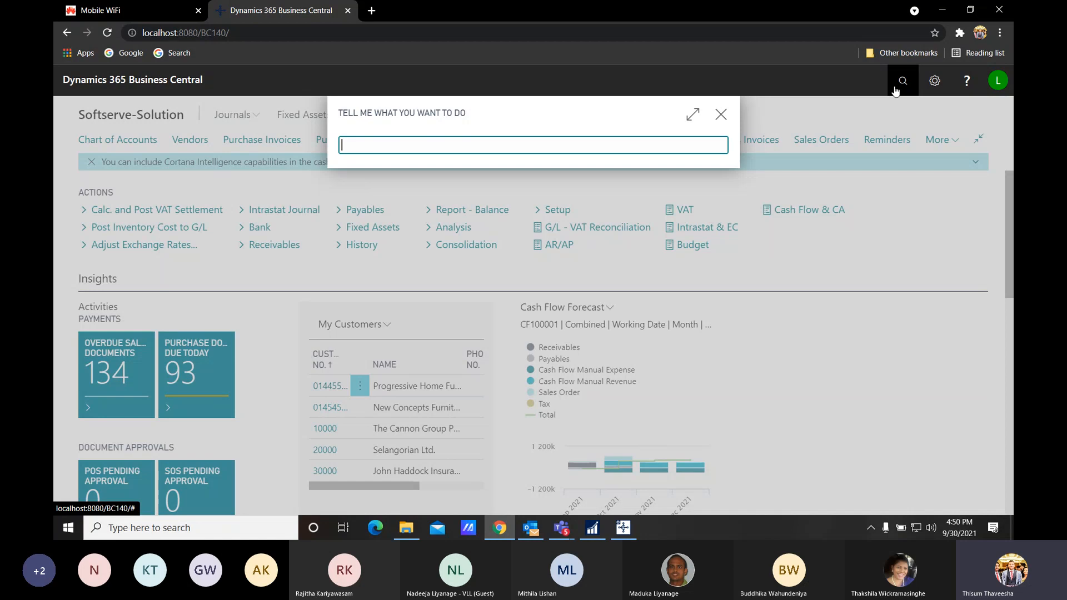
pyautogui.write('cash recei')
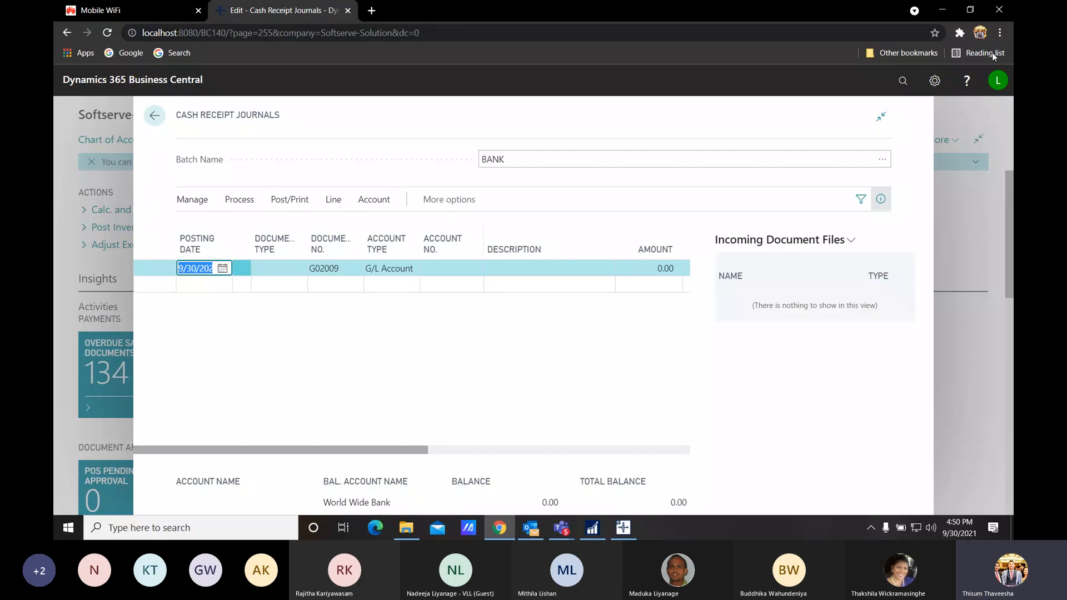
pyautogui.click(881, 200)
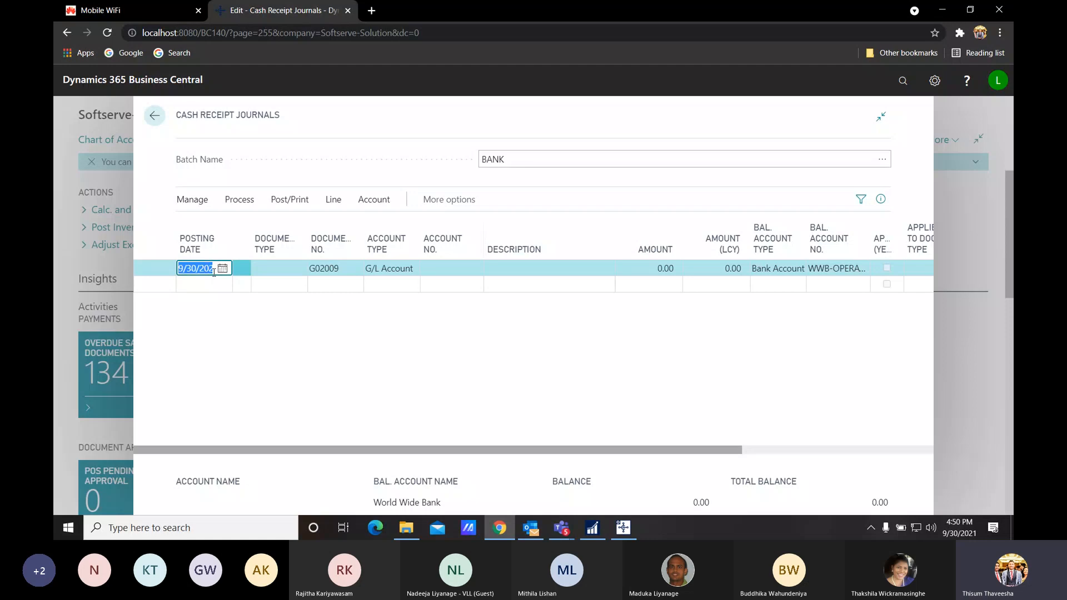
# Step: Set up the cash receipt line as a Payment with account type Customer and the John Keels Holdings account
pyautogui.click(278, 268)
pyautogui.click(269, 292)
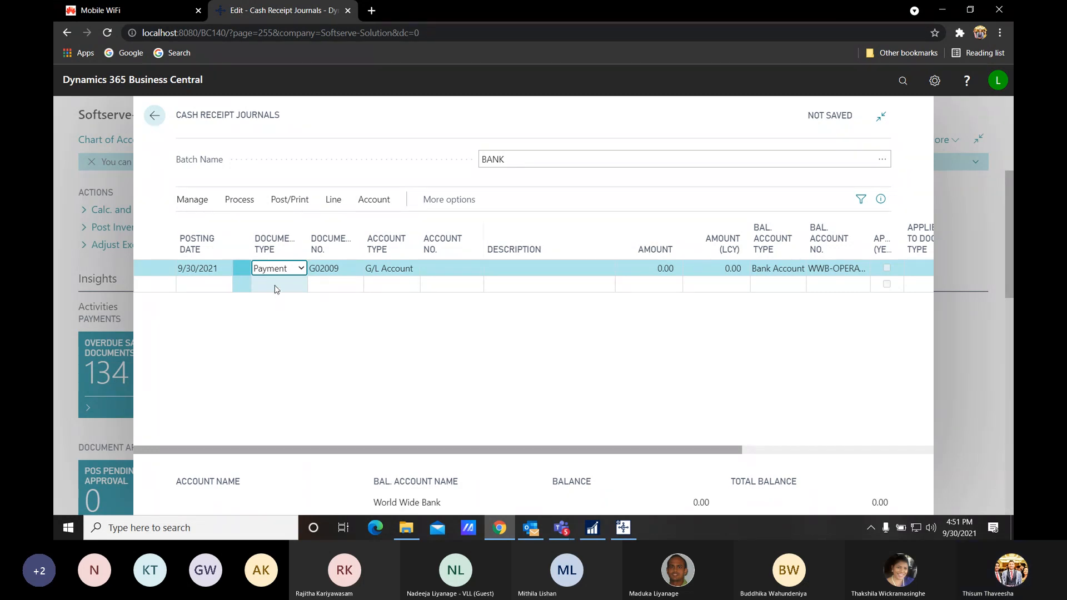
pyautogui.click(403, 271)
pyautogui.click(404, 272)
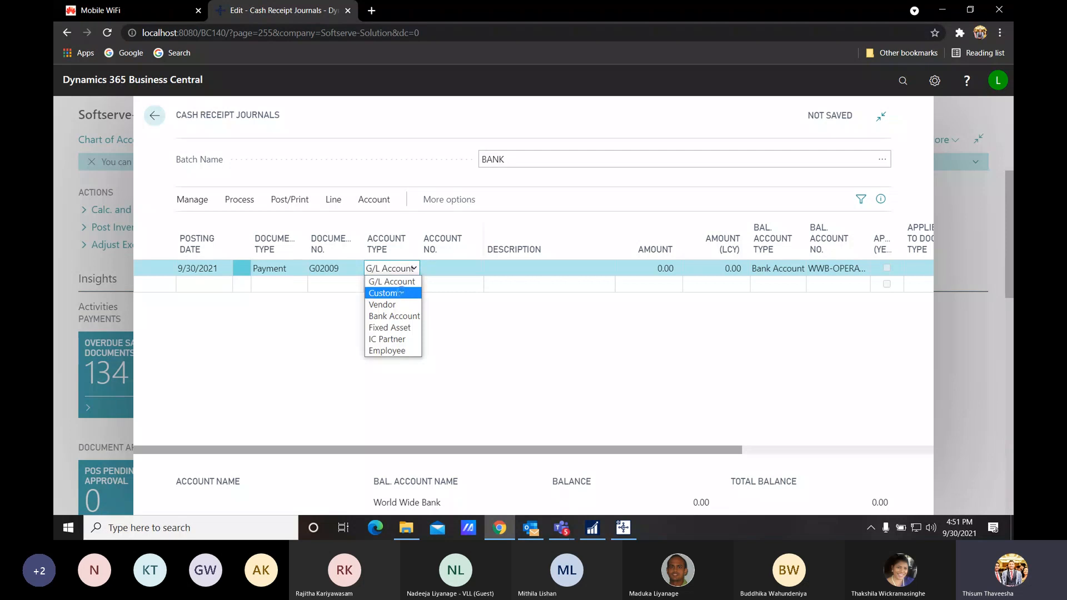
pyautogui.click(390, 293)
pyautogui.click(459, 272)
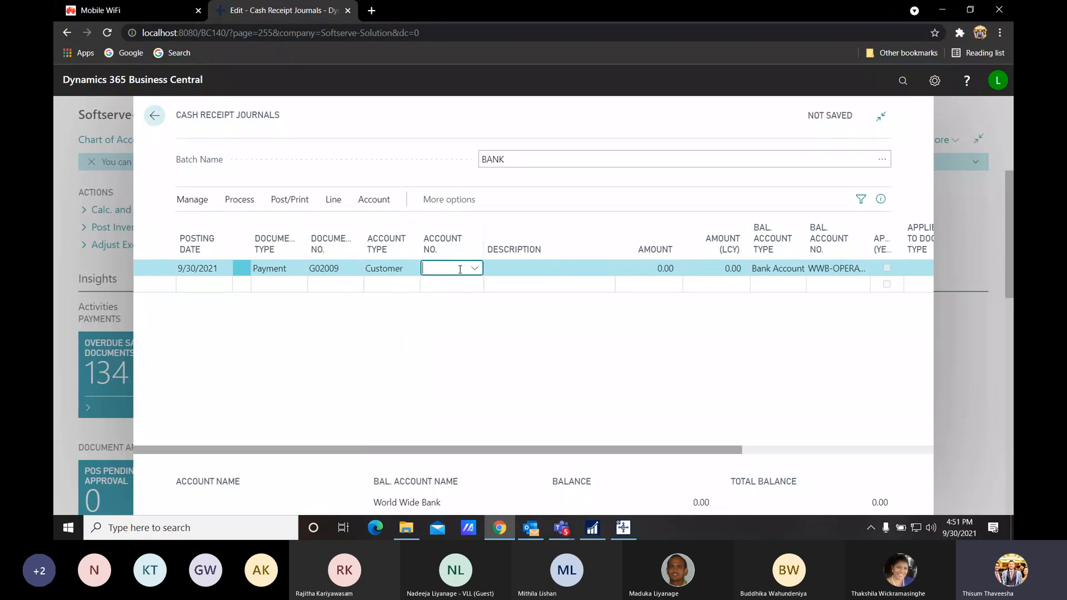
pyautogui.write('john')
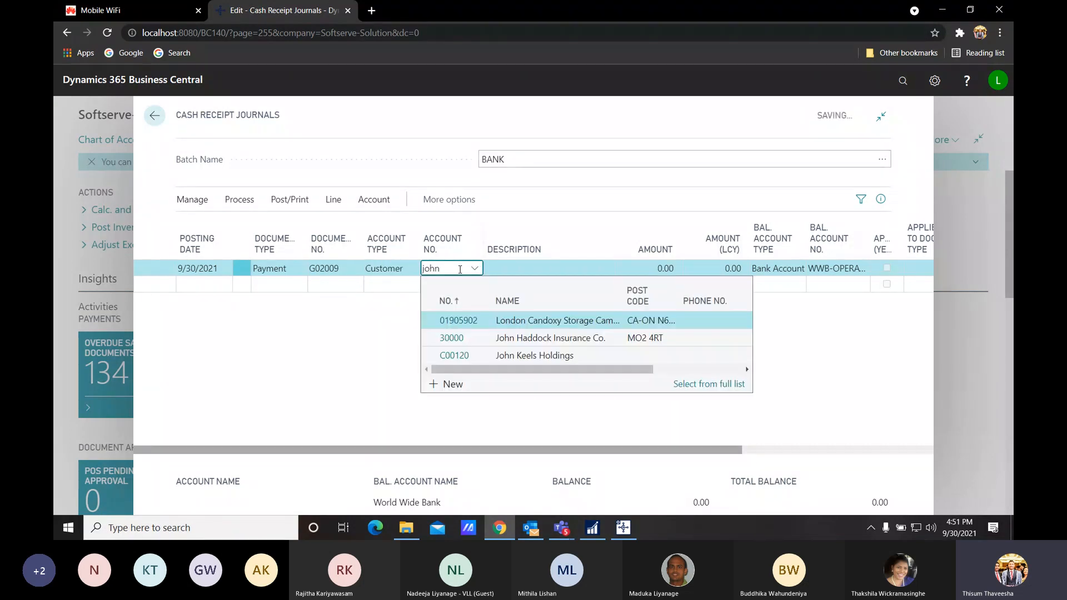
pyautogui.click(477, 351)
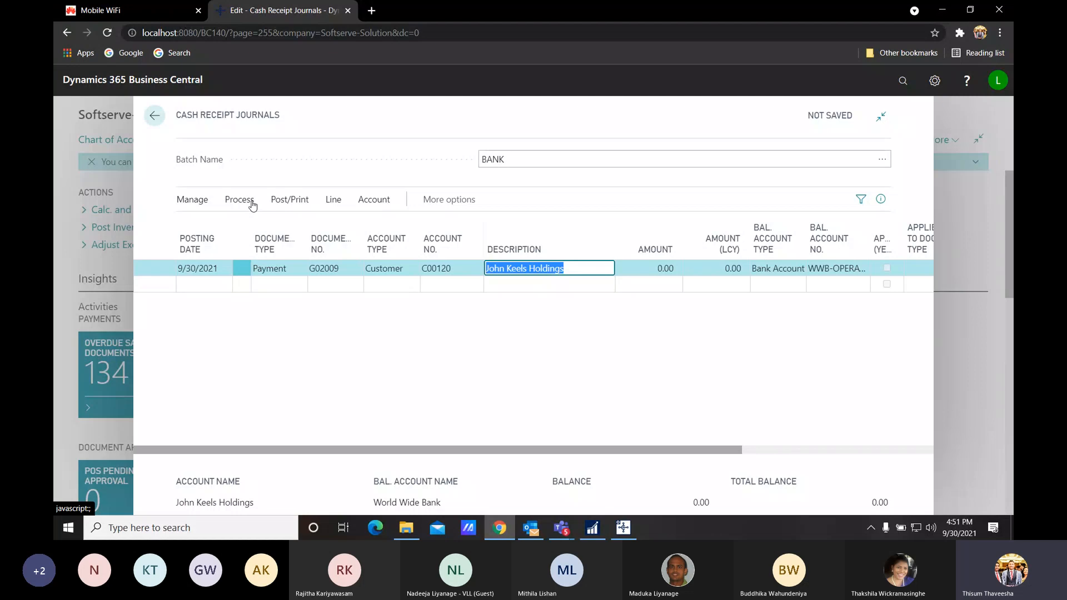
# Step: Apply the receipt line to John Keels Holdings' open invoice 103198 through Apply Entries
pyautogui.click(280, 223)
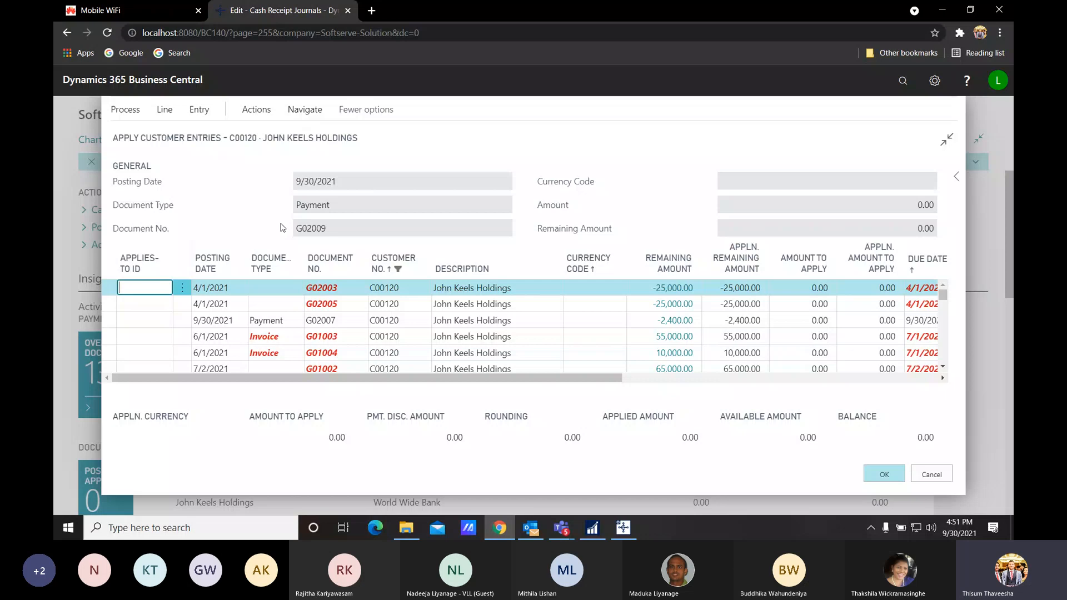
pyautogui.hotkey('ctrl', 'End')
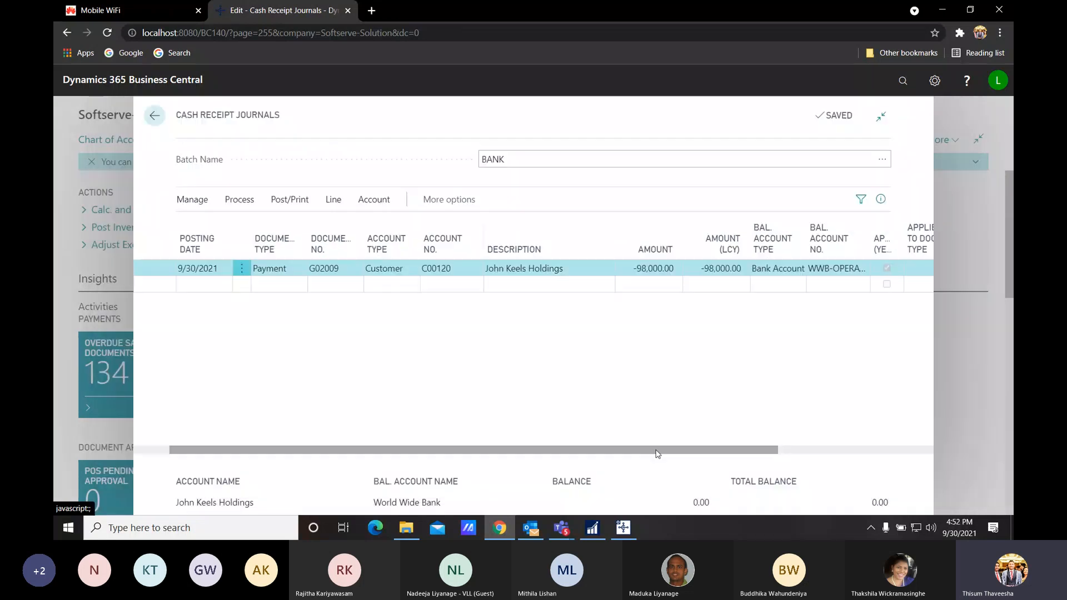
# Step: Set the receipt line's balancing bank account to SAMPATH-BANK and post the BANK cash receipt journal
pyautogui.moveTo(658, 454); pyautogui.dragTo(714, 454)
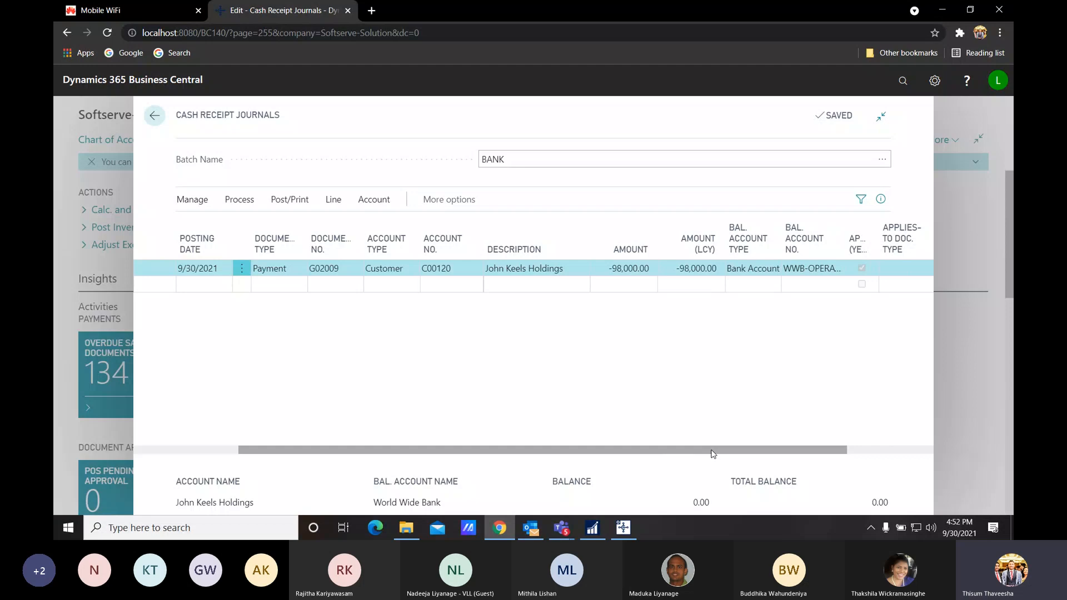
pyautogui.moveTo(720, 449); pyautogui.dragTo(510, 459)
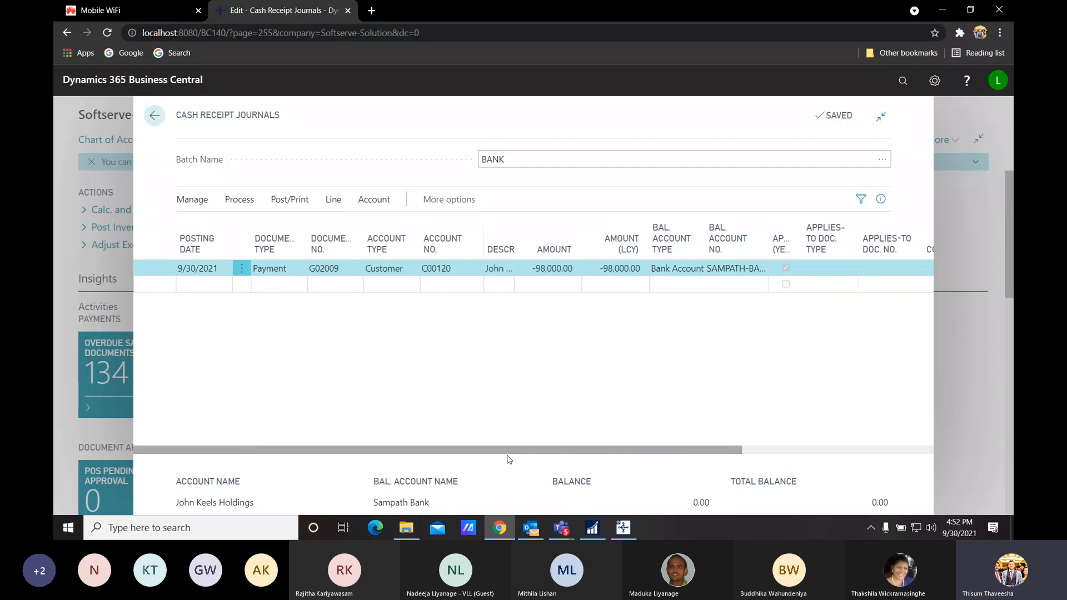
pyautogui.click(613, 334)
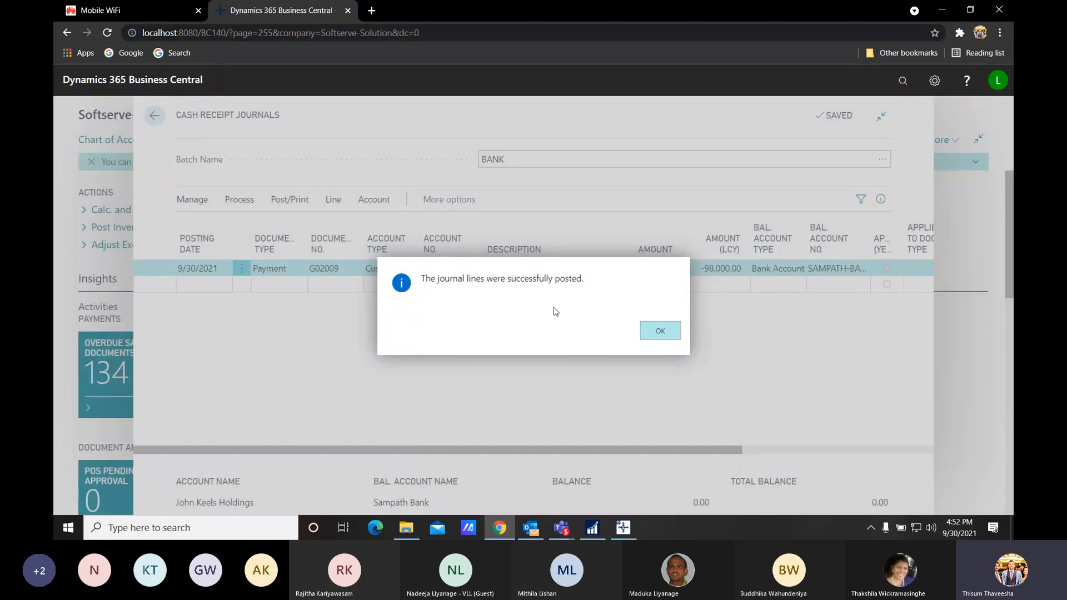
pyautogui.click(660, 330)
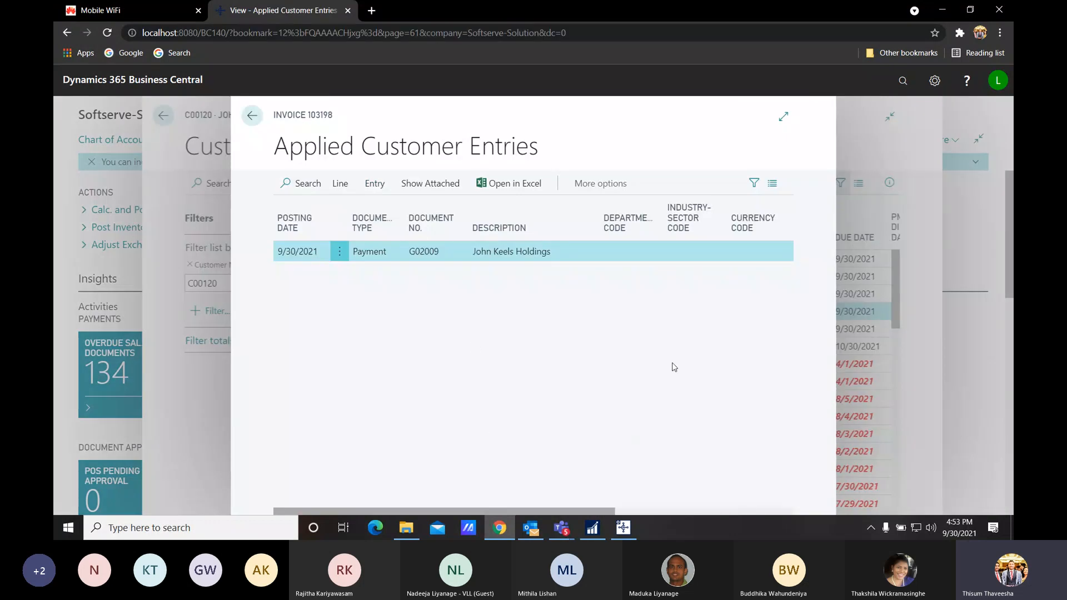
# Step: Examine the applied customer entries of invoice 103198 in the widened page and return to the customer ledger entries
pyautogui.click(785, 119)
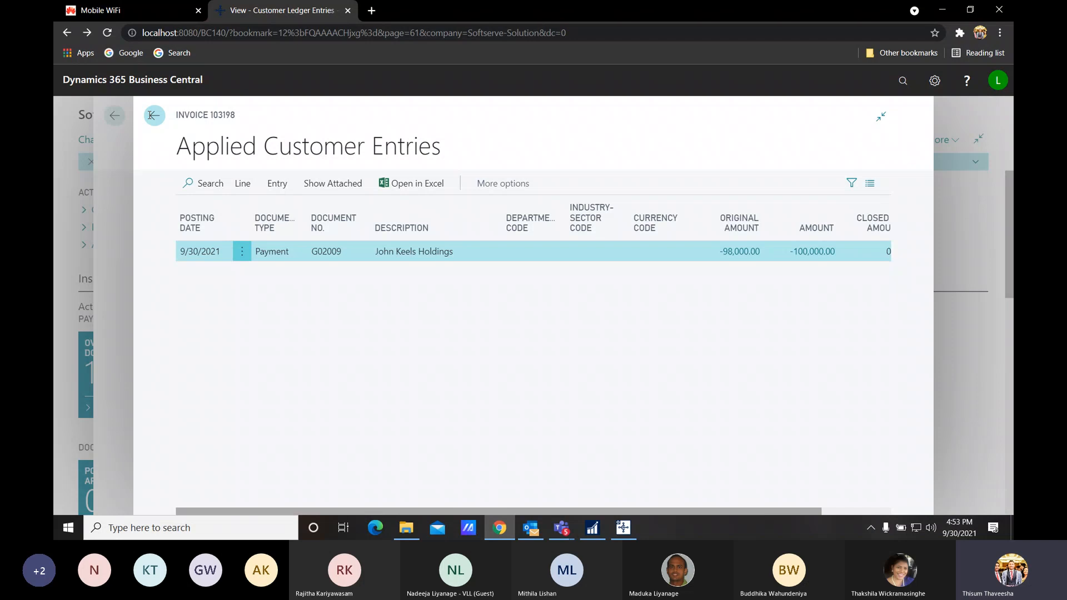
pyautogui.click(151, 115)
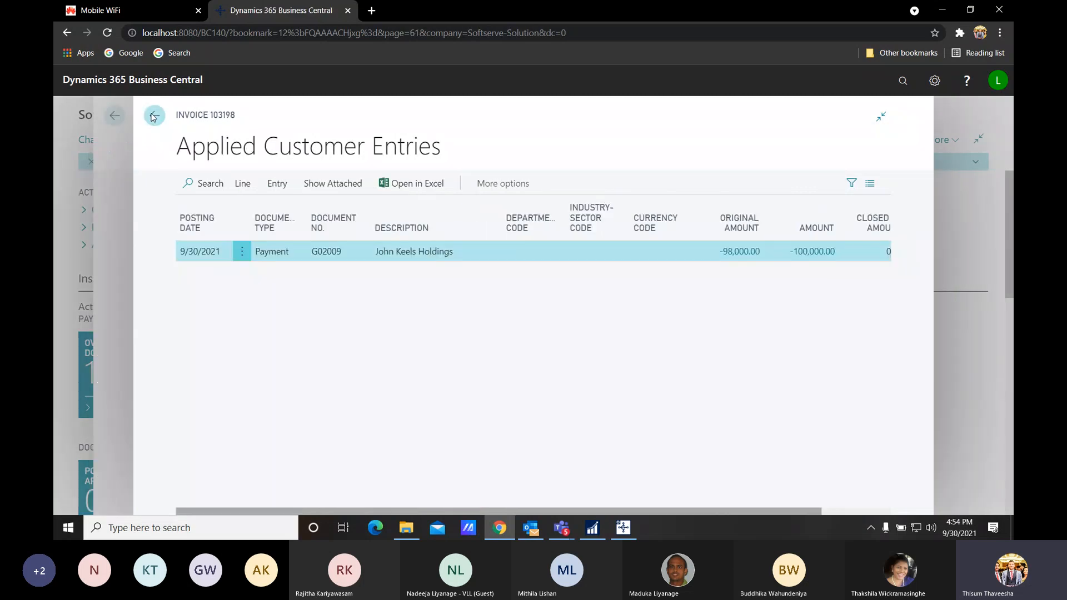
pyautogui.click(154, 113)
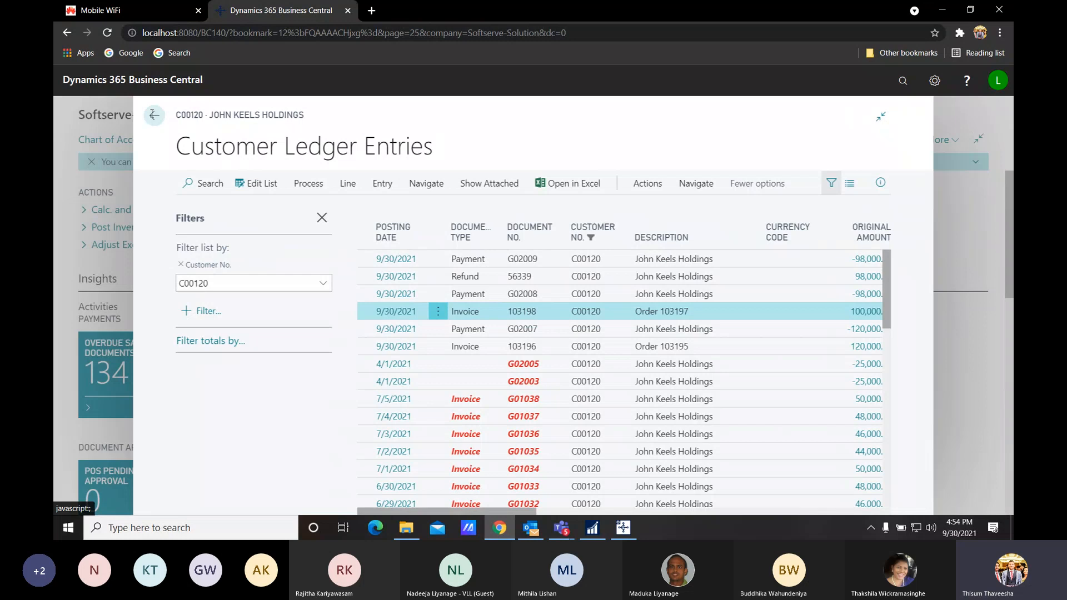
# Step: Unapply payment G02008 from refund 56339 in John Keels Holdings' customer ledger entries
pyautogui.click(308, 184)
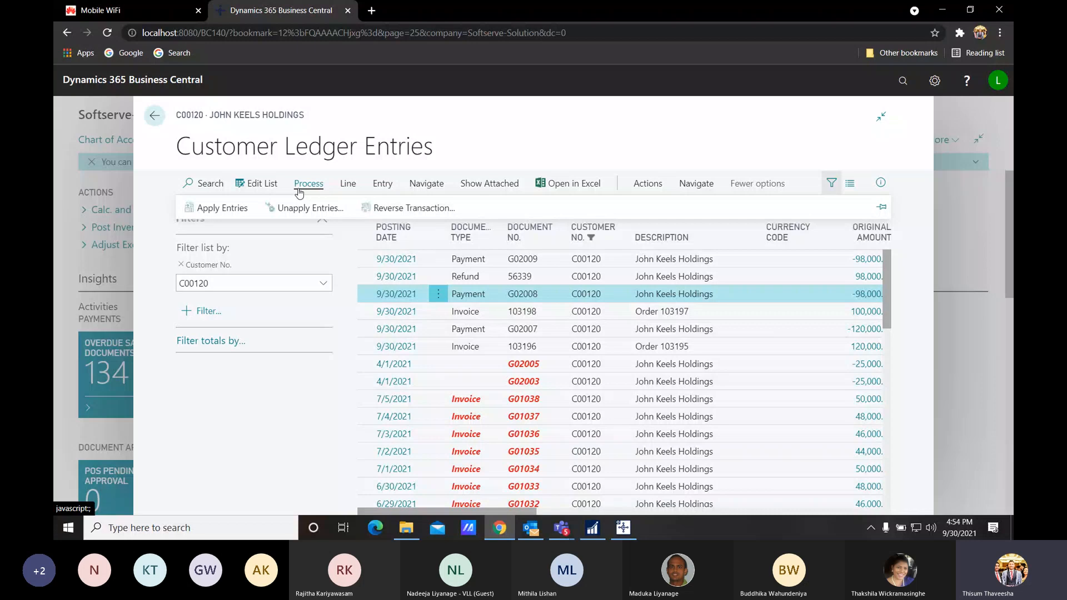
pyautogui.click(307, 208)
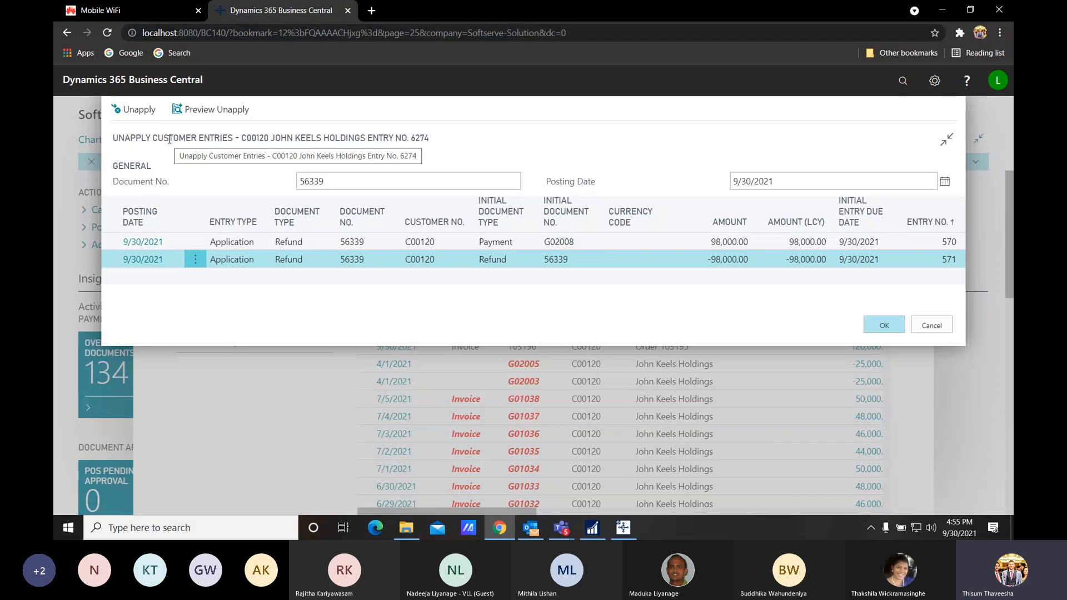
pyautogui.press('Escape')
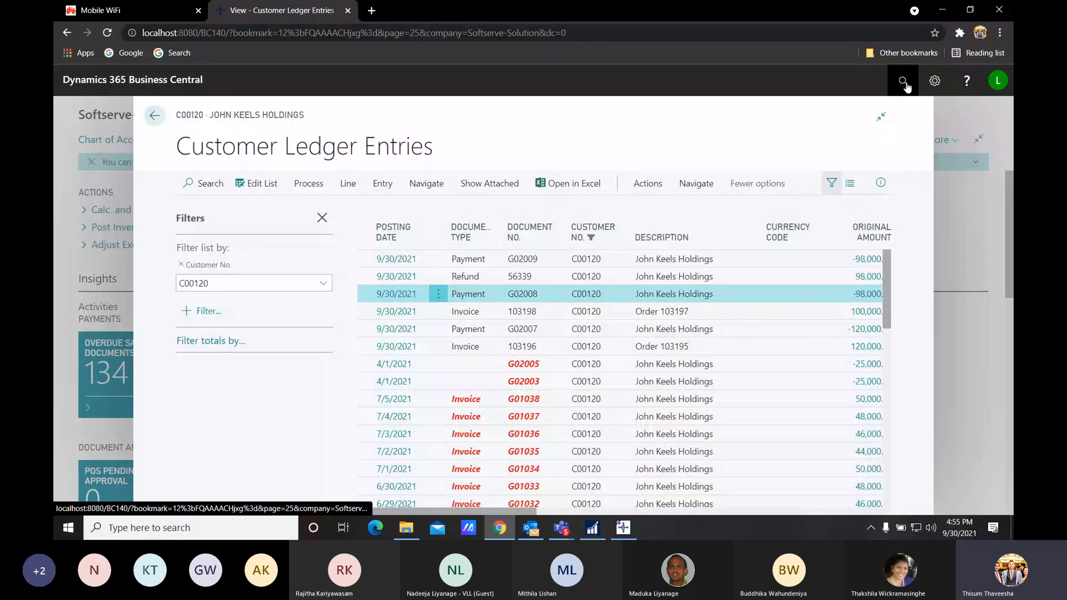
# Step: Find and open the Payment Journals page and set the line's document type to Refund
pyautogui.click(904, 82)
pyautogui.write('pay')
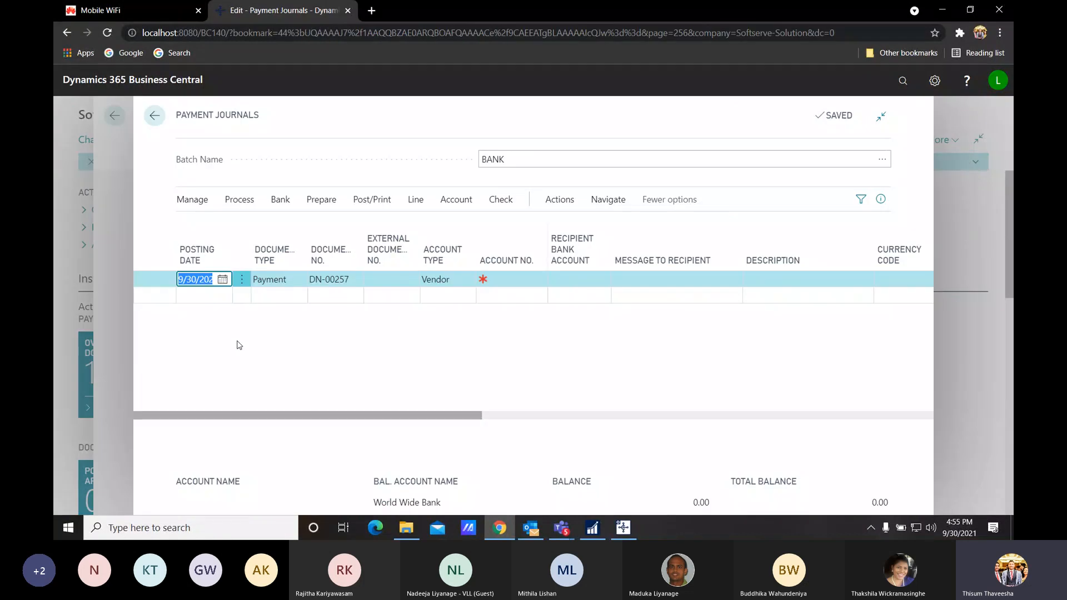
pyautogui.click(270, 281)
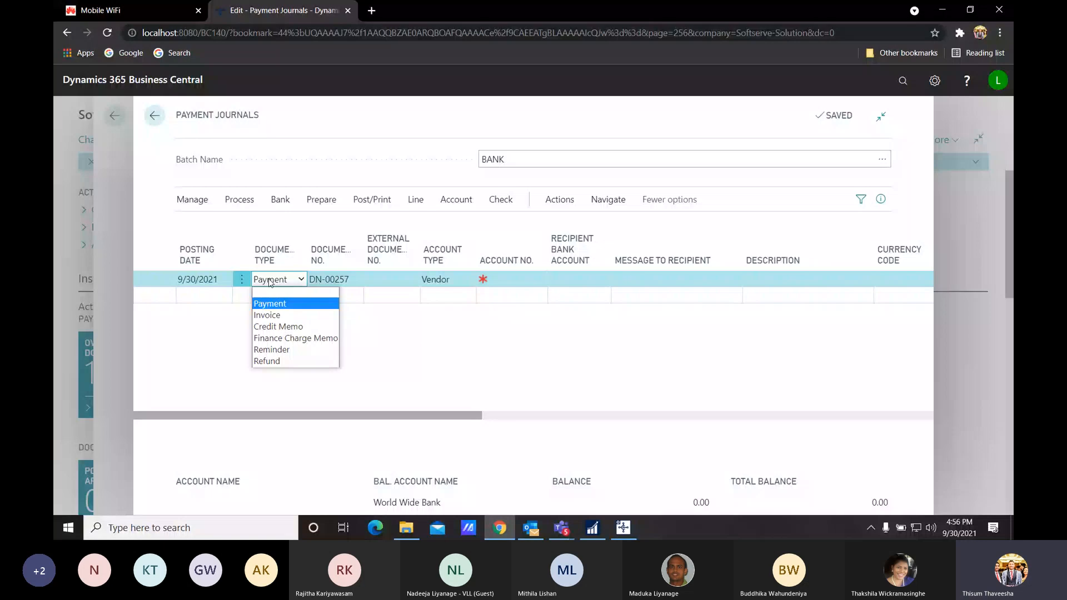
pyautogui.click(288, 362)
pyautogui.press('Tab')
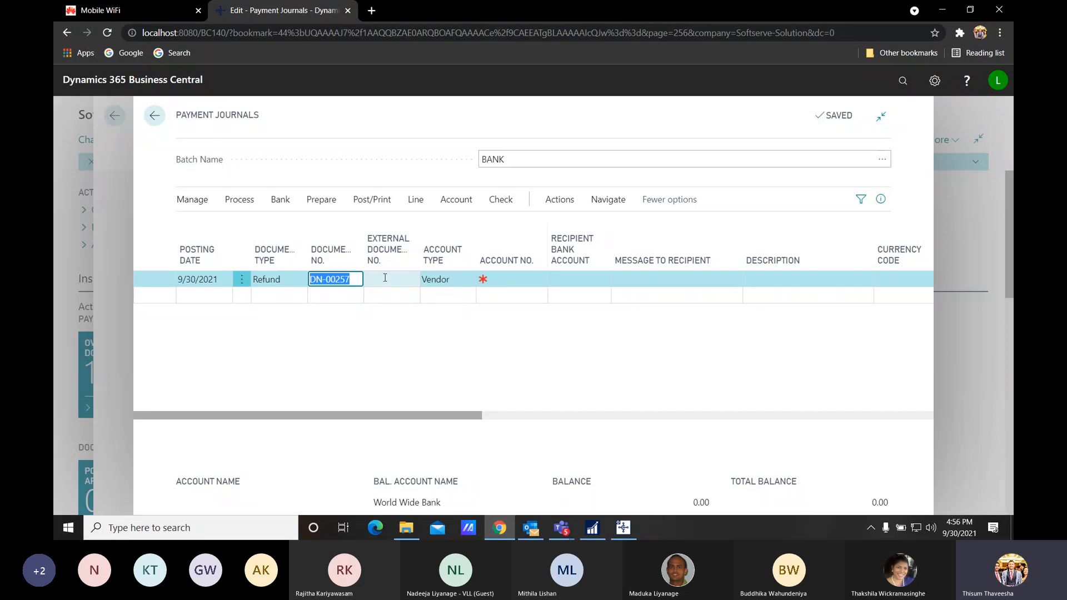
# Step: Enter external document number 563987 on the refund line and set its account to the customer John Keels Holdings
pyautogui.click(385, 278)
pyautogui.write('563987')
pyautogui.press('Tab')
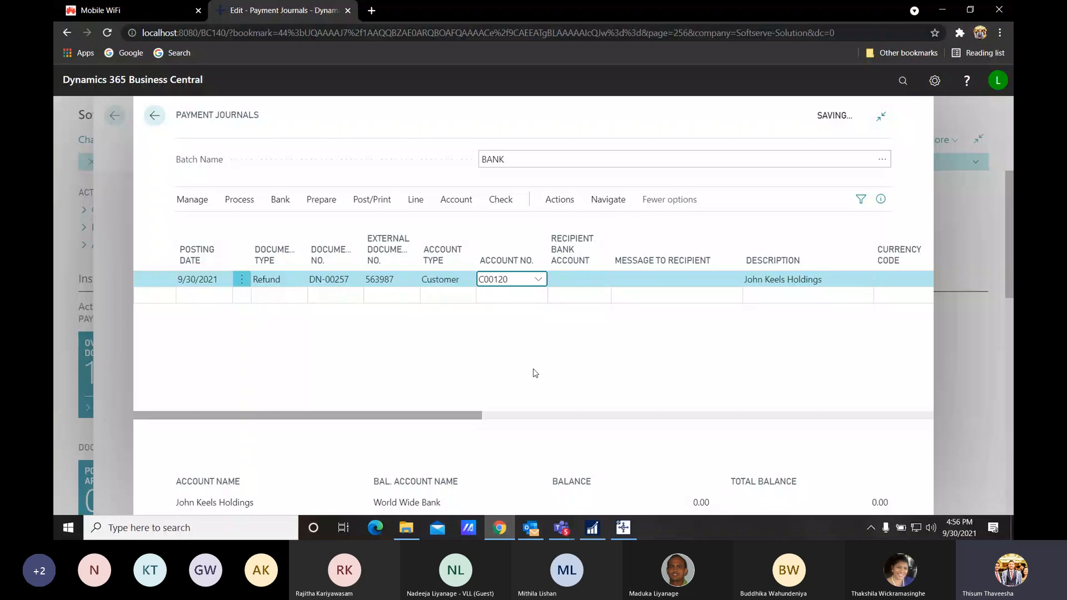
pyautogui.press('Return')
pyautogui.press('Return')
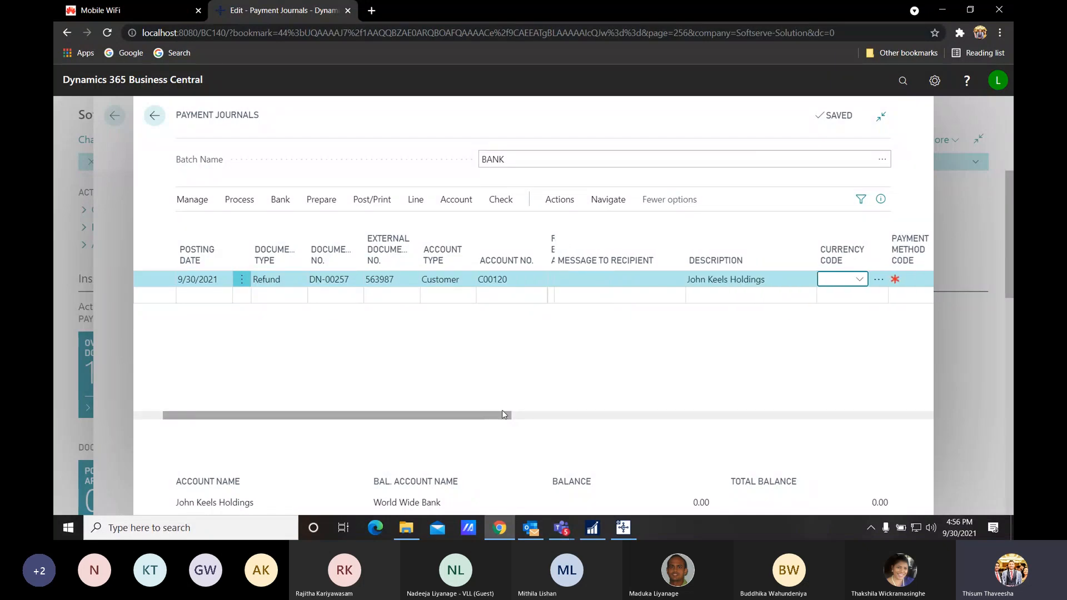
# Step: Apply the refund line to John Keels Holdings' open payment G02008 for 98,000.00 through Apply Entries
pyautogui.click(239, 198)
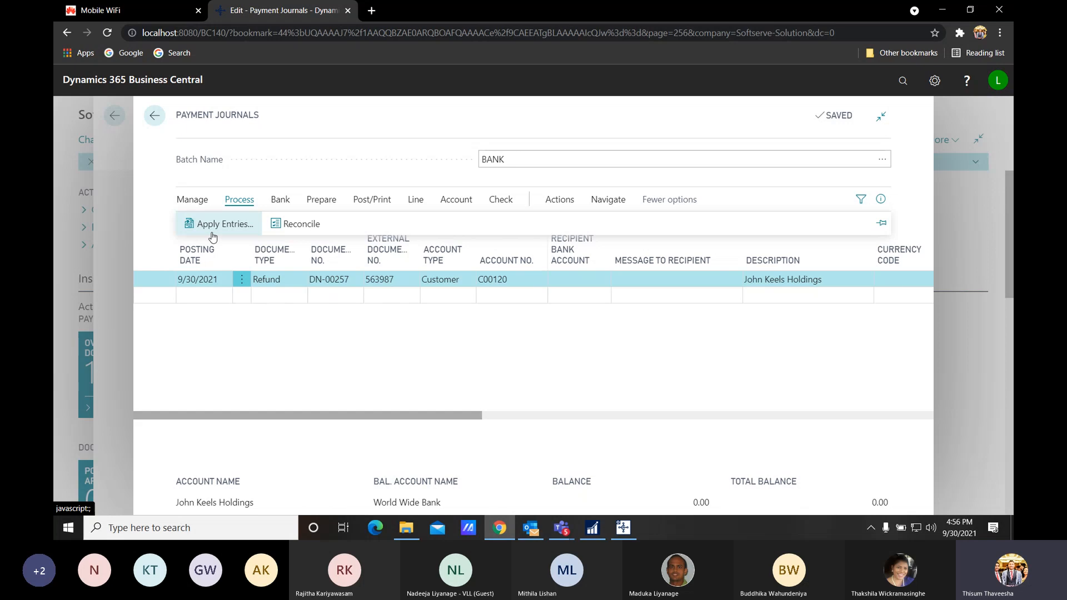
pyautogui.click(213, 228)
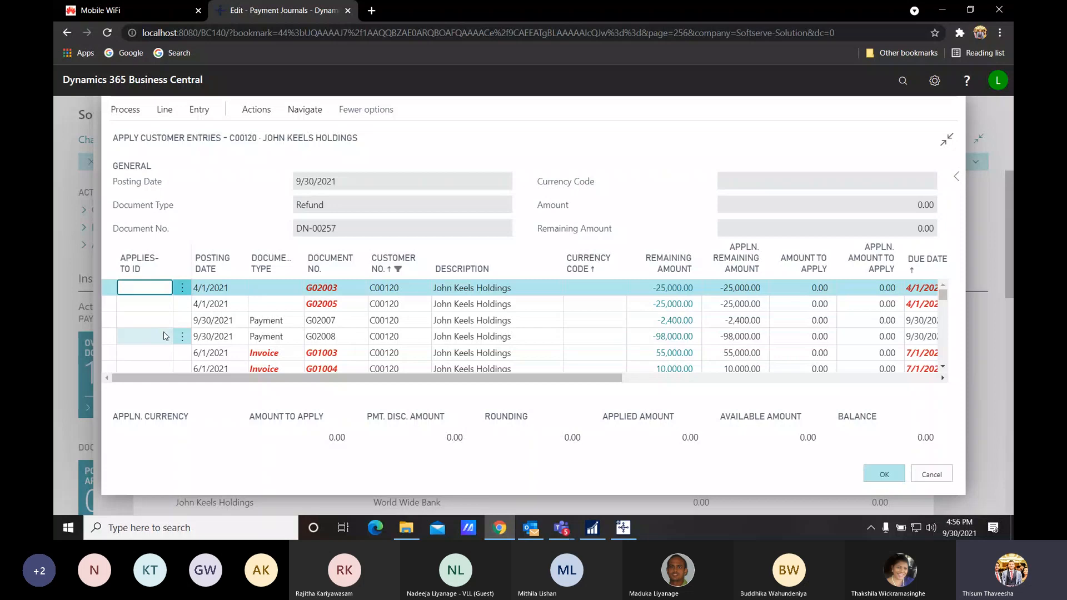
pyautogui.click(165, 336)
pyautogui.click(126, 110)
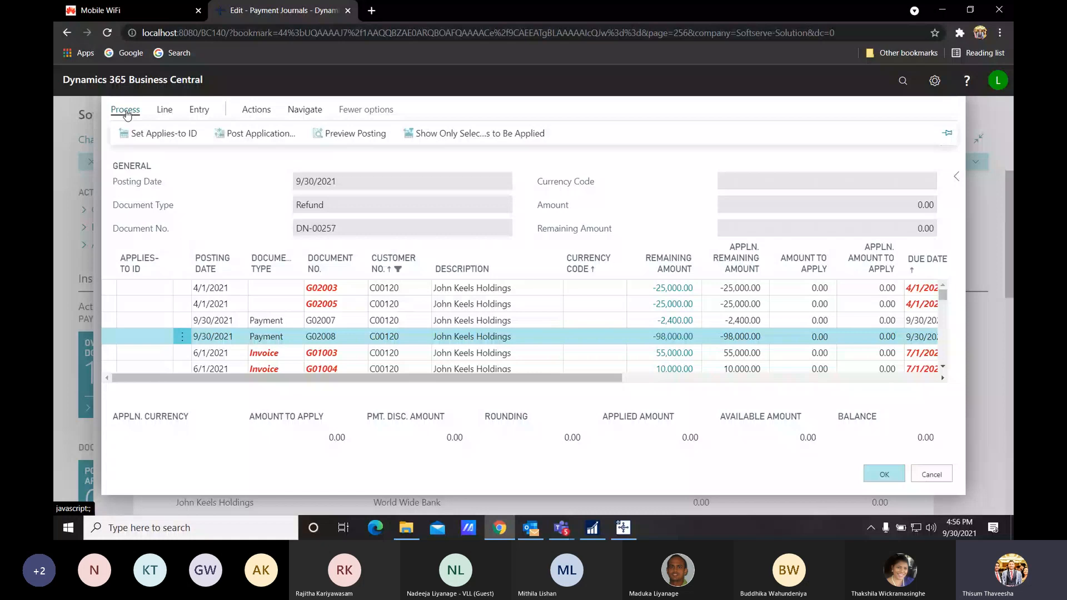
pyautogui.press('Escape')
# Step: Set the refund line's balancing bank account to Sampath Bank and post the BANK payment journal
pyautogui.moveTo(408, 415); pyautogui.dragTo(545, 416)
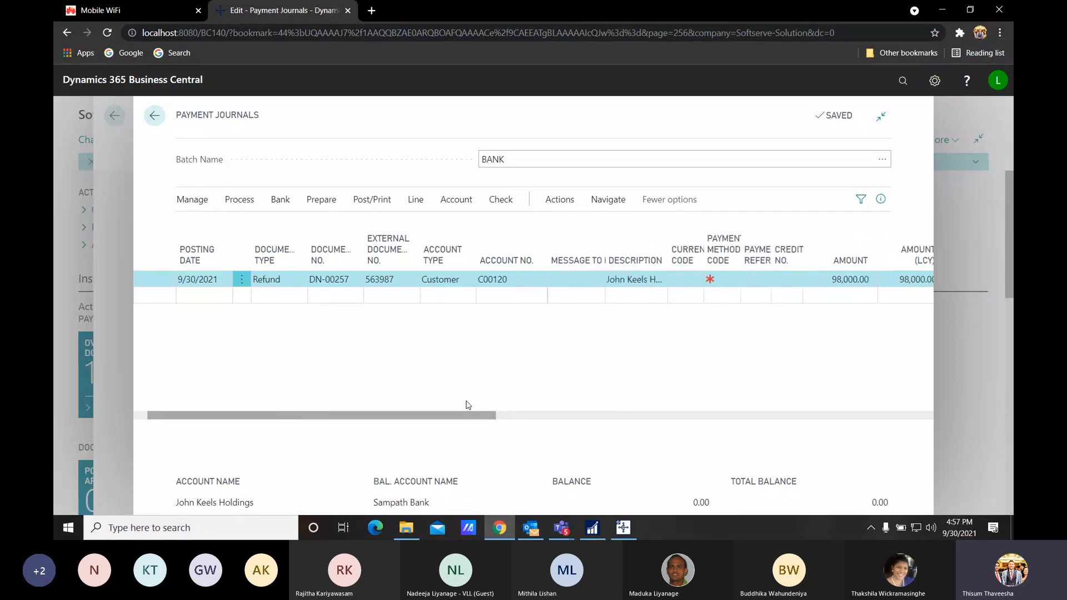
pyautogui.click(367, 204)
pyautogui.click(611, 332)
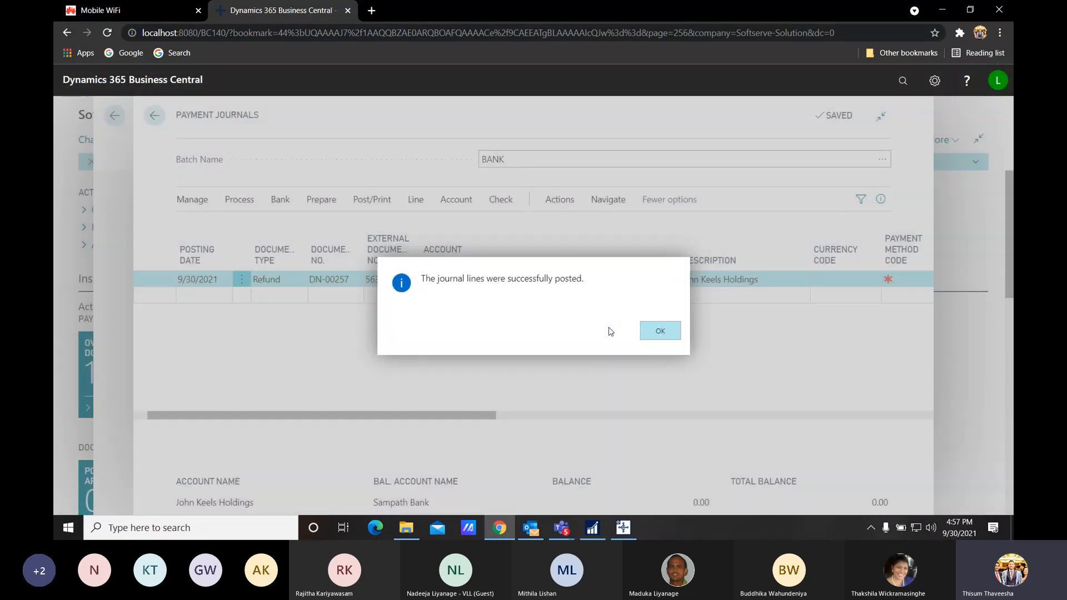
pyautogui.click(662, 330)
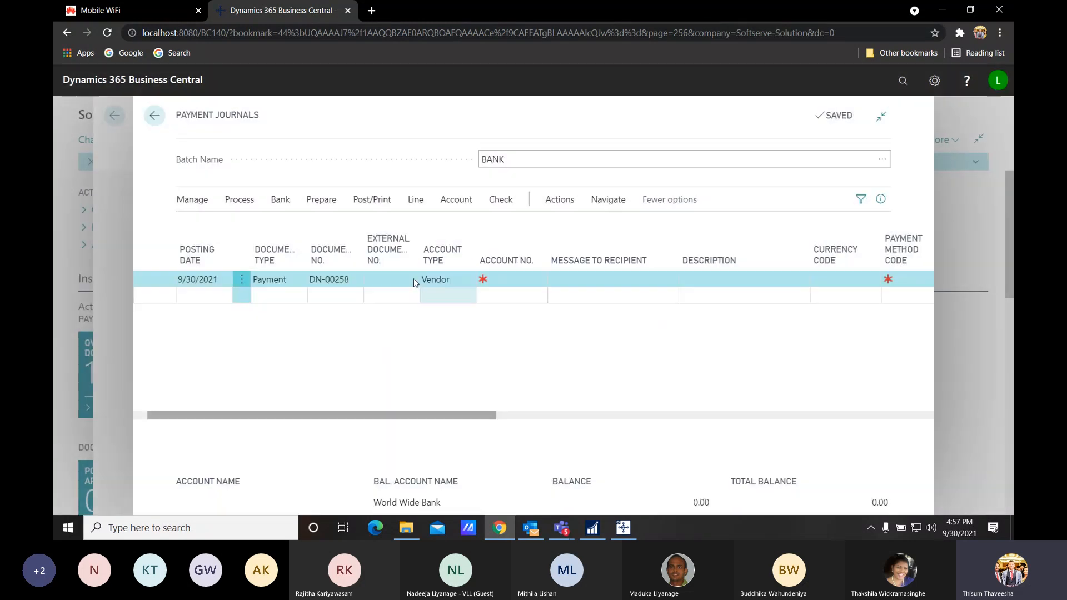
# Step: Return to John Keels Holdings' customer ledger entries and check the amounts and remaining amounts
pyautogui.click(155, 118)
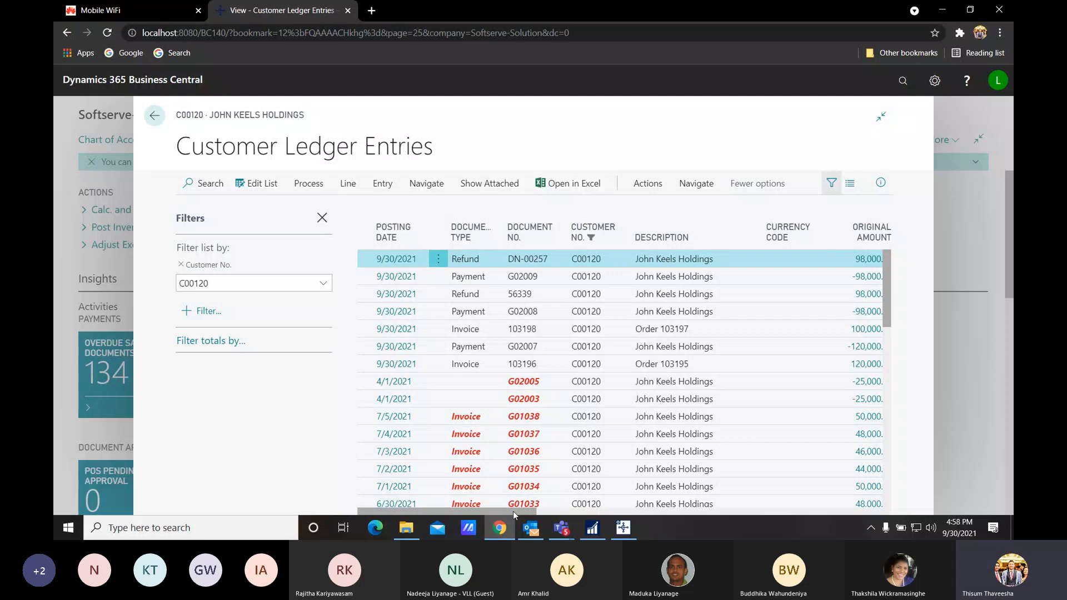
pyautogui.hscroll(3, 512, 511)
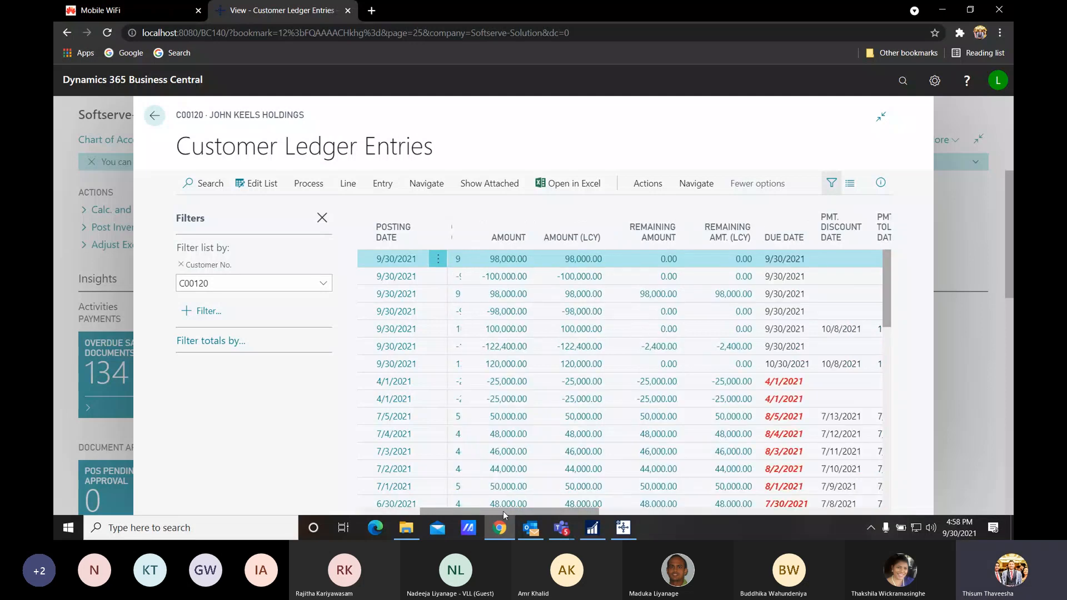
pyautogui.hscroll(5, 615, 508)
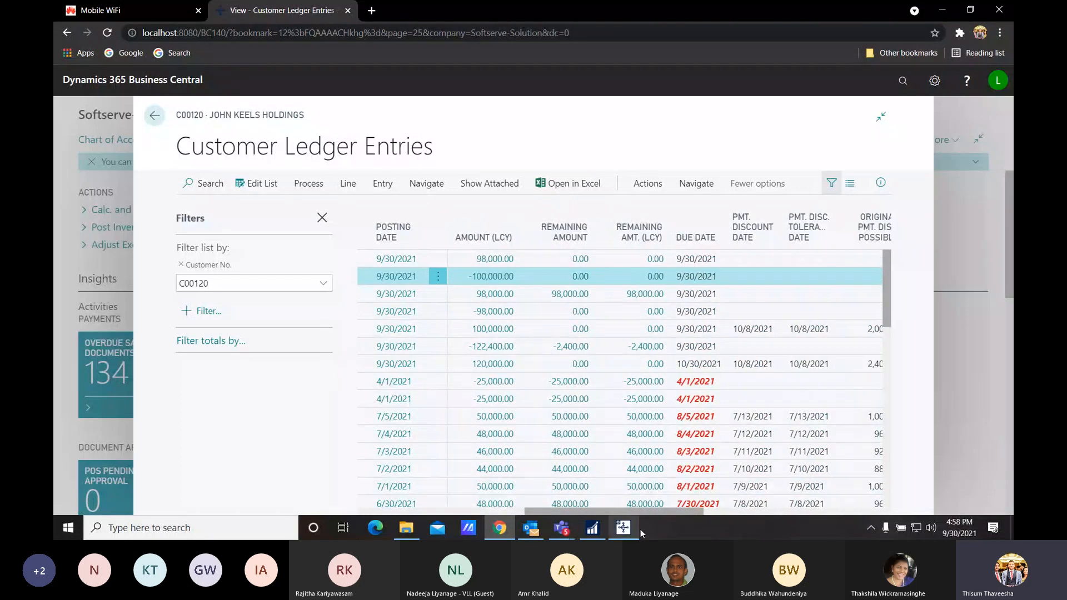
# Step: View the applied customer entries of refund DN-00257 and of payment G02009, returning to the ledger entries
pyautogui.click(309, 183)
pyautogui.click(346, 184)
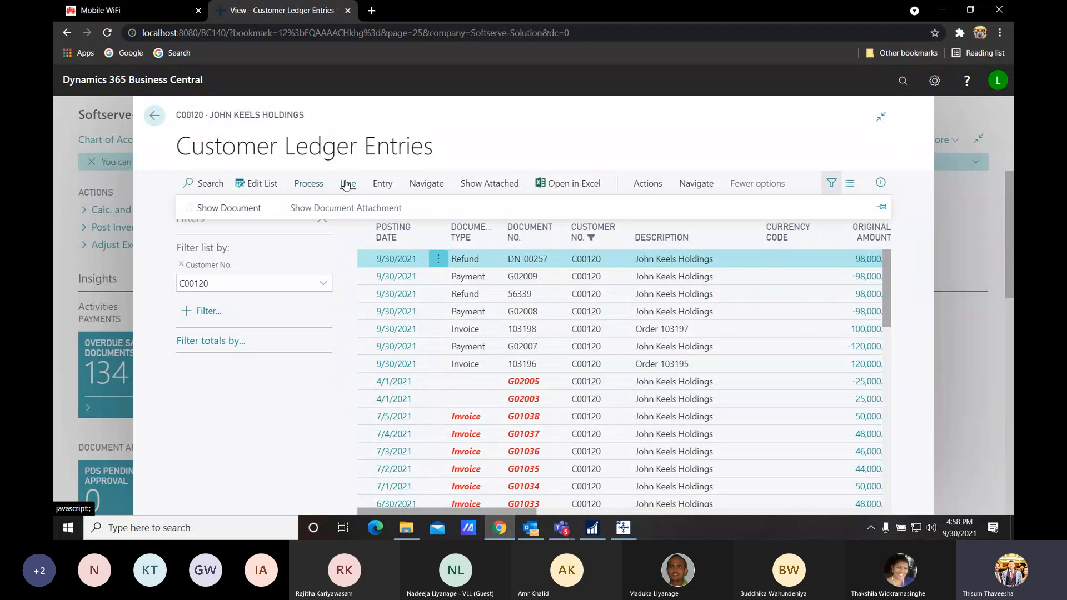
pyautogui.click(383, 186)
pyautogui.click(438, 210)
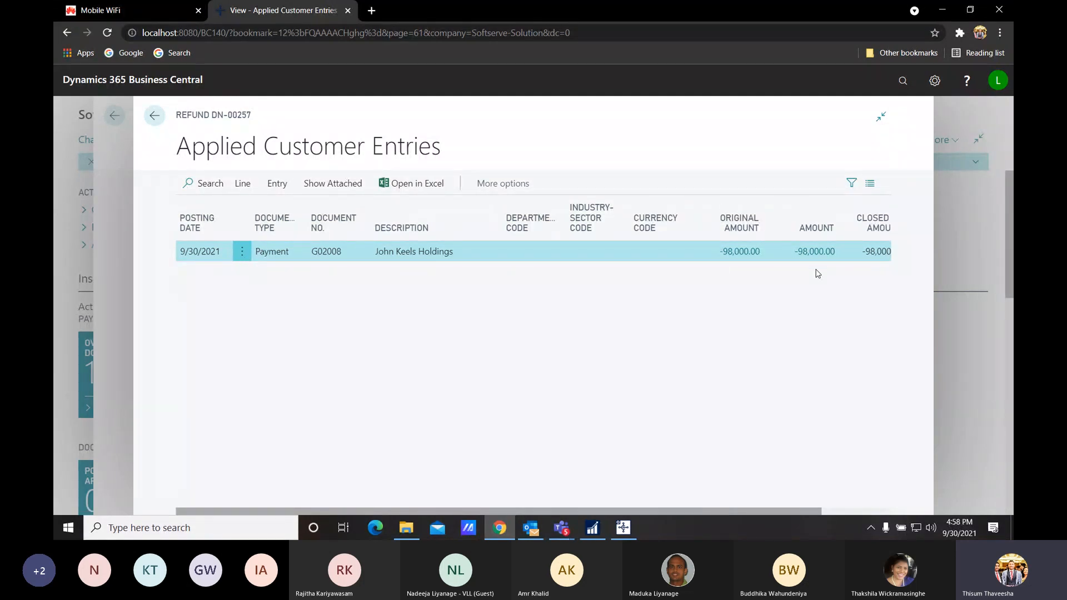
pyautogui.click(148, 118)
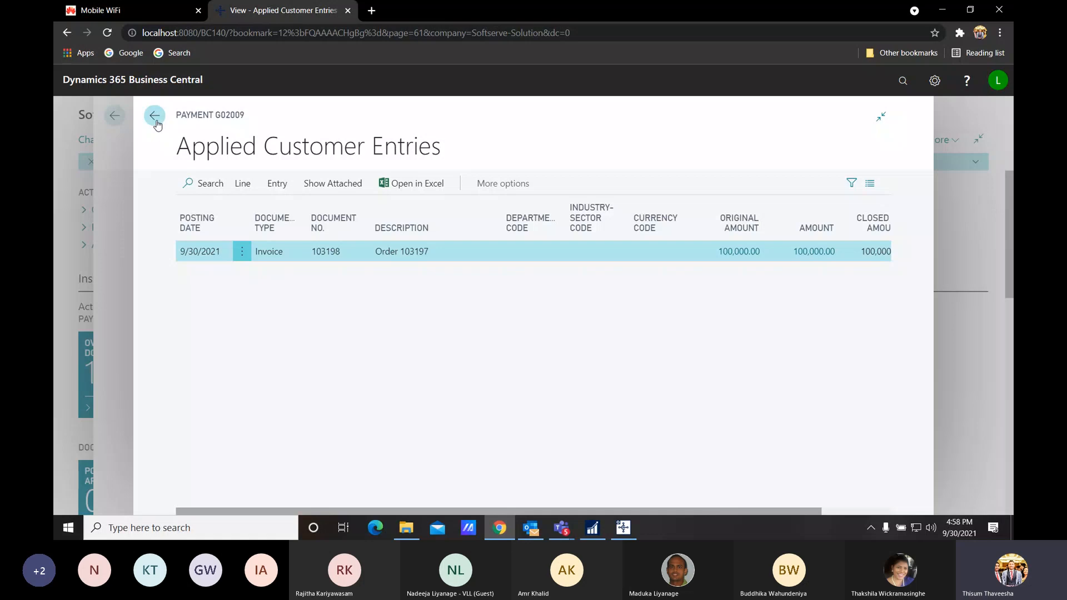
pyautogui.click(154, 116)
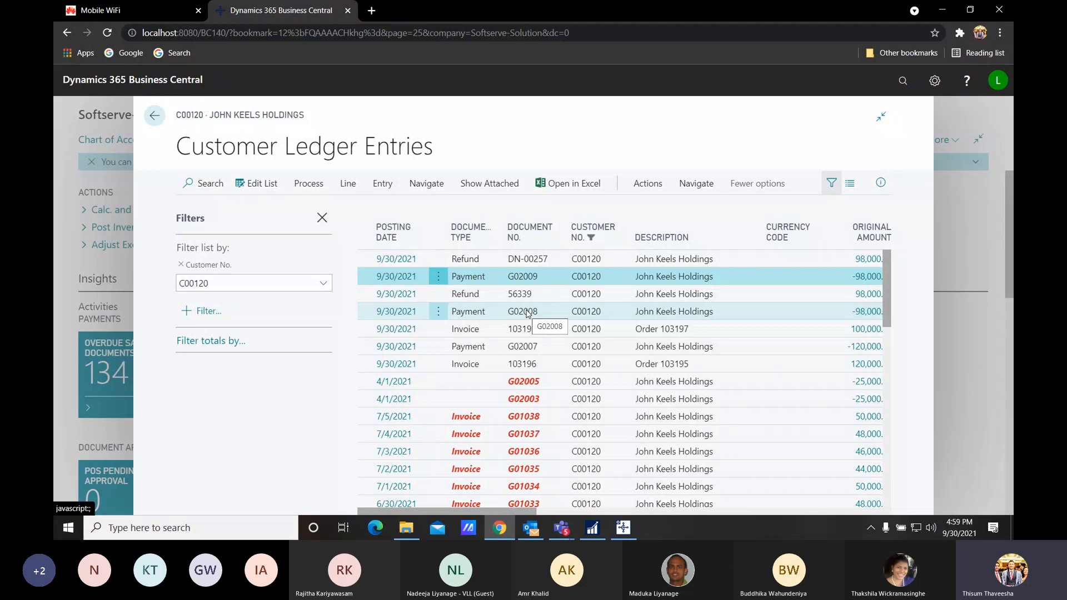
# Step: Close John Keels Holdings' customer ledger entries, returning to the role center, and switch to the Microsoft Teams meeting window
pyautogui.click(526, 296)
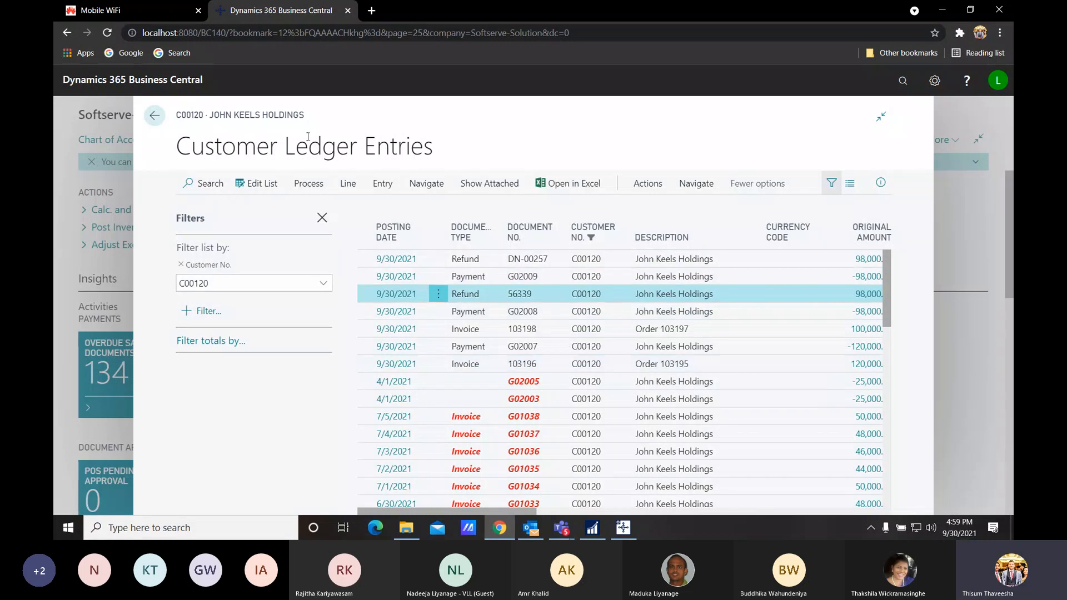
pyautogui.click(153, 116)
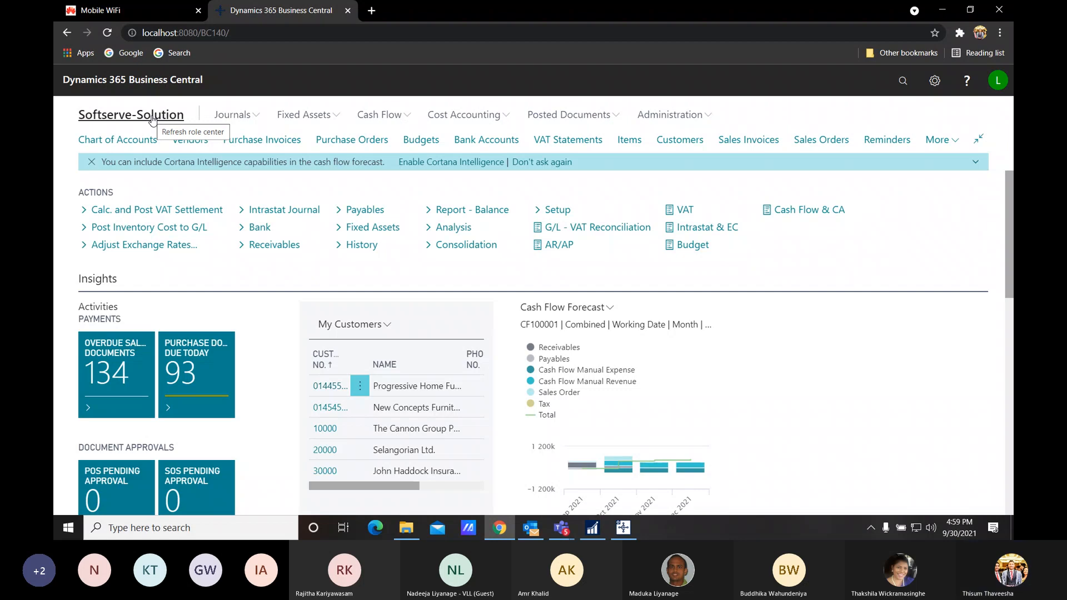
pyautogui.moveTo(573, 532)
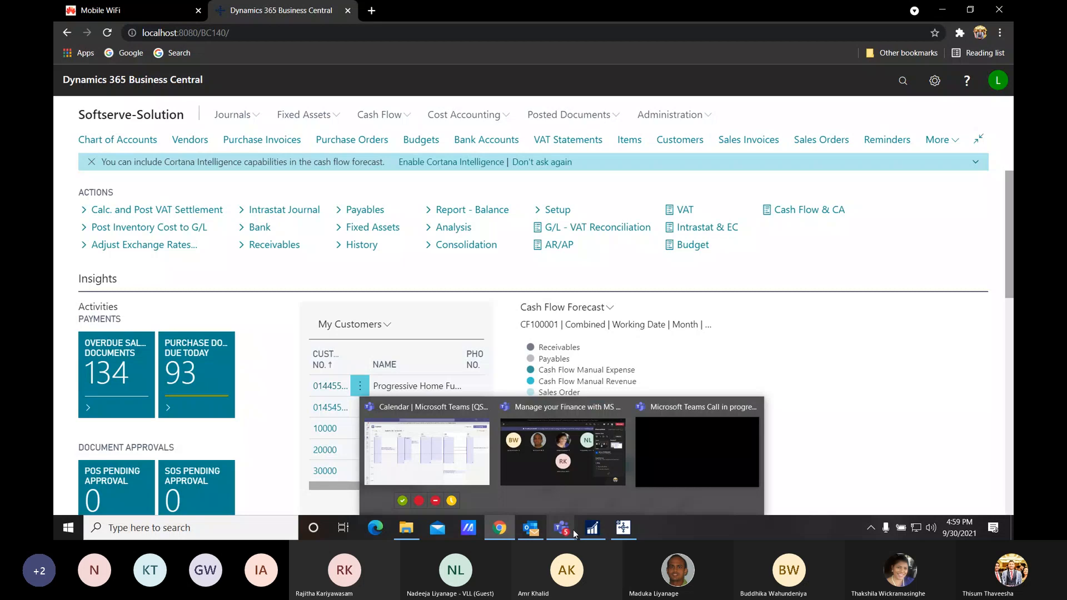
pyautogui.click(576, 487)
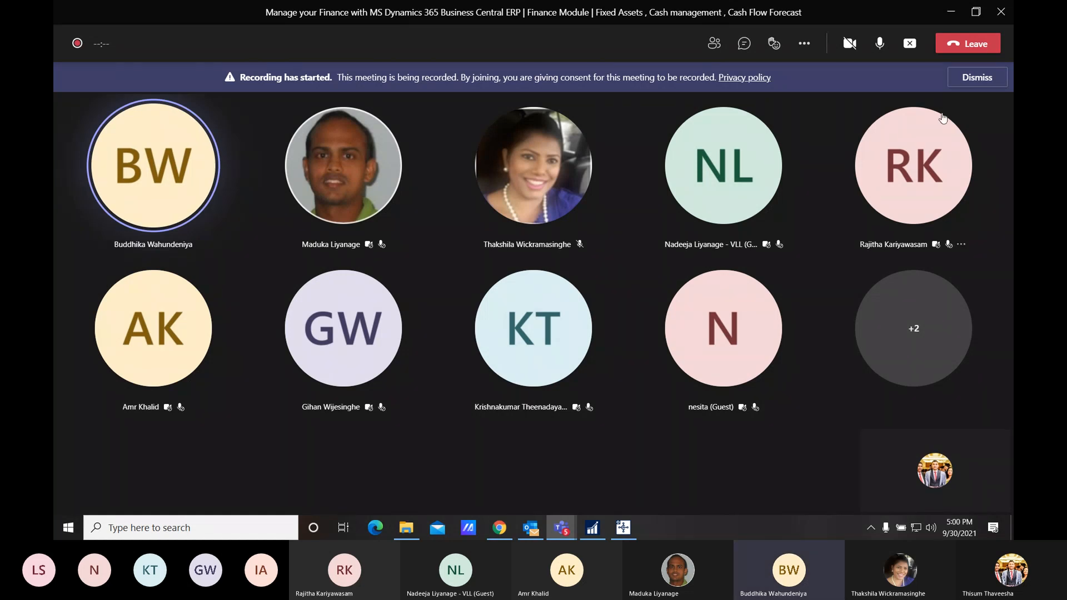
# Step: Mute and unmute the meeting microphone twice, leaving it unmuted, and stop sharing the screen
pyautogui.click(877, 47)
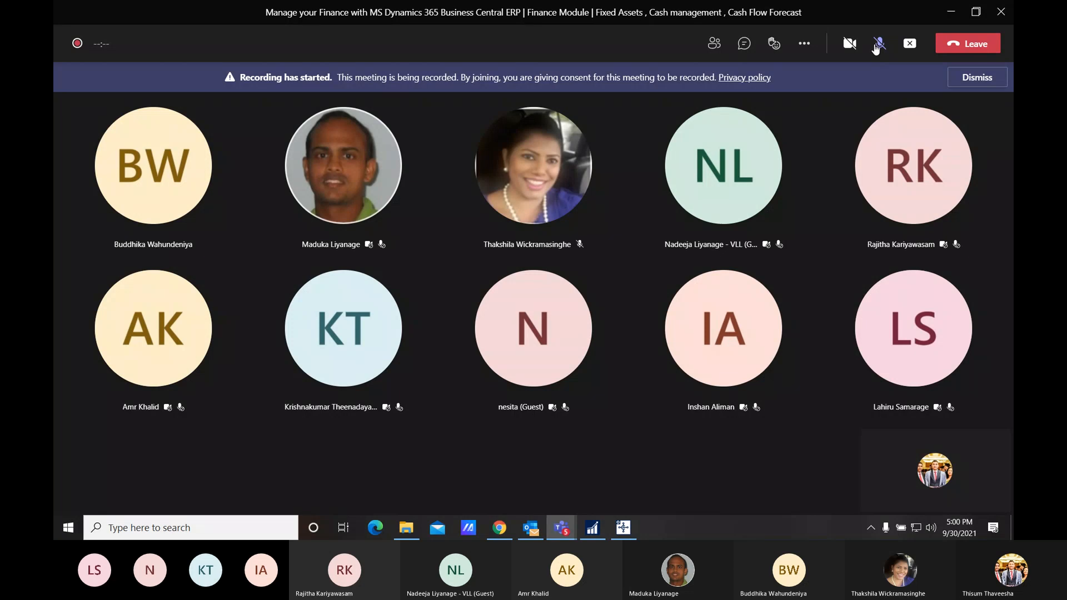
pyautogui.click(879, 48)
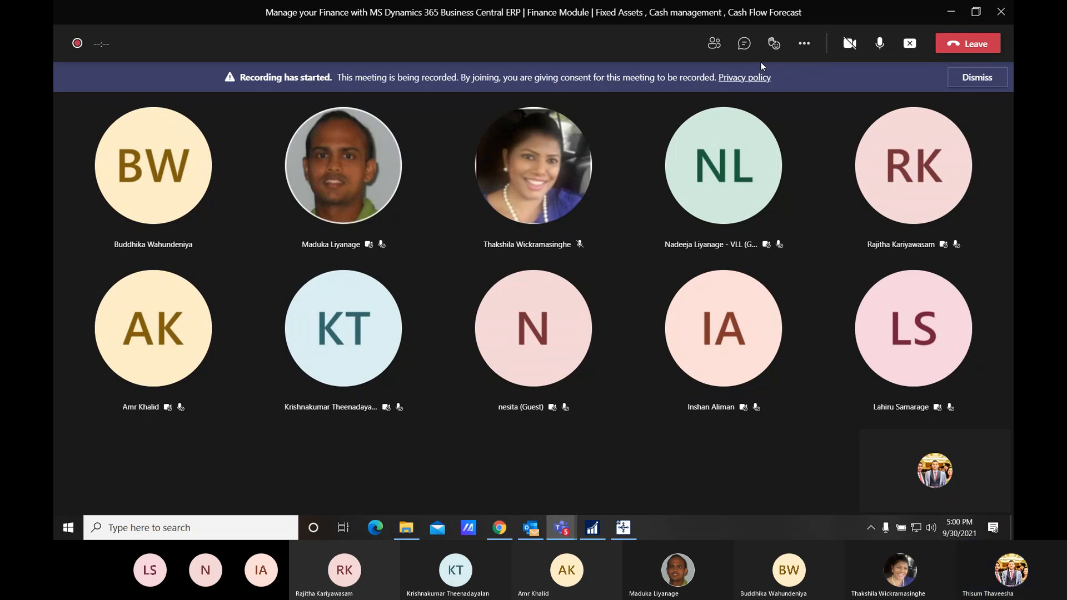
pyautogui.click(881, 44)
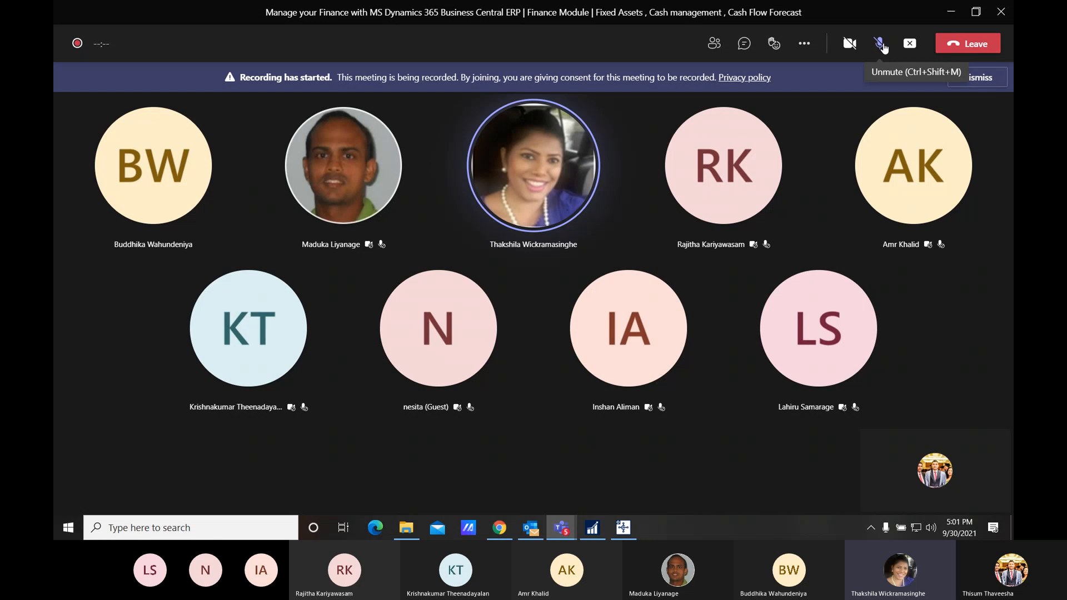
pyautogui.click(882, 48)
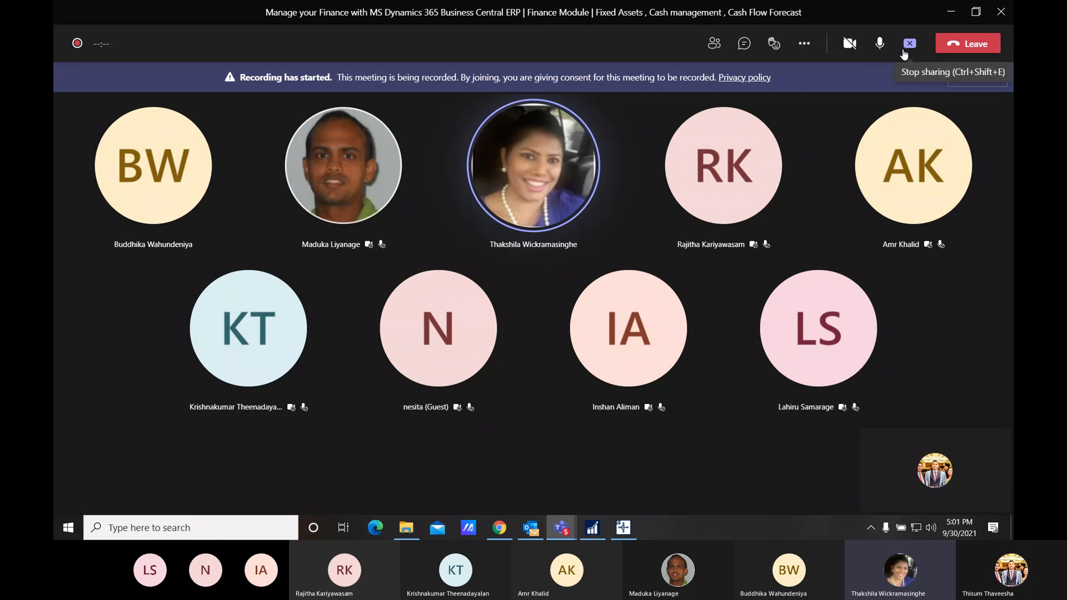
pyautogui.click(904, 52)
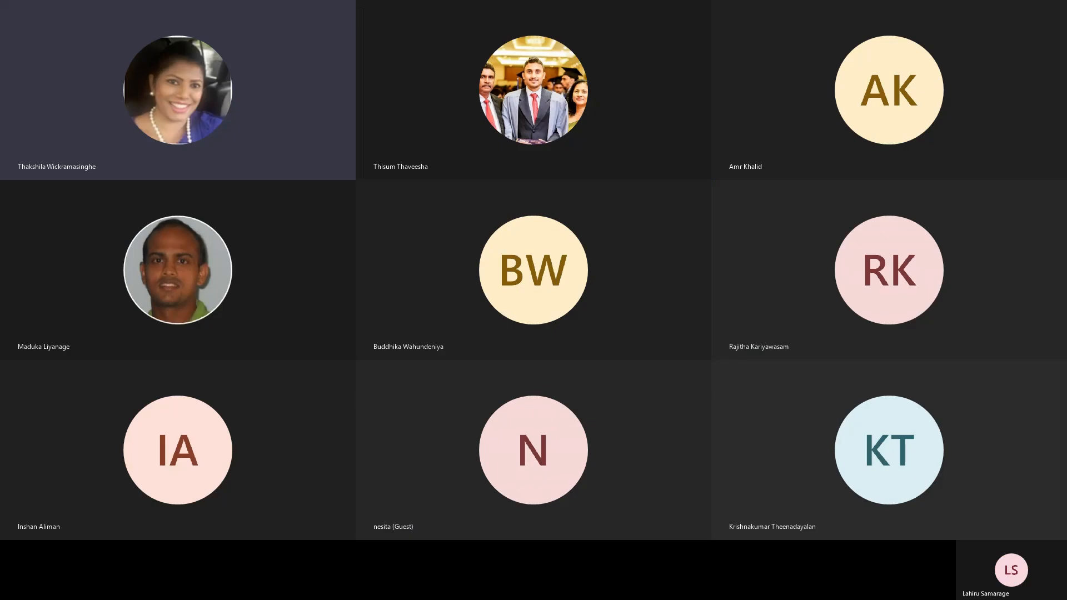